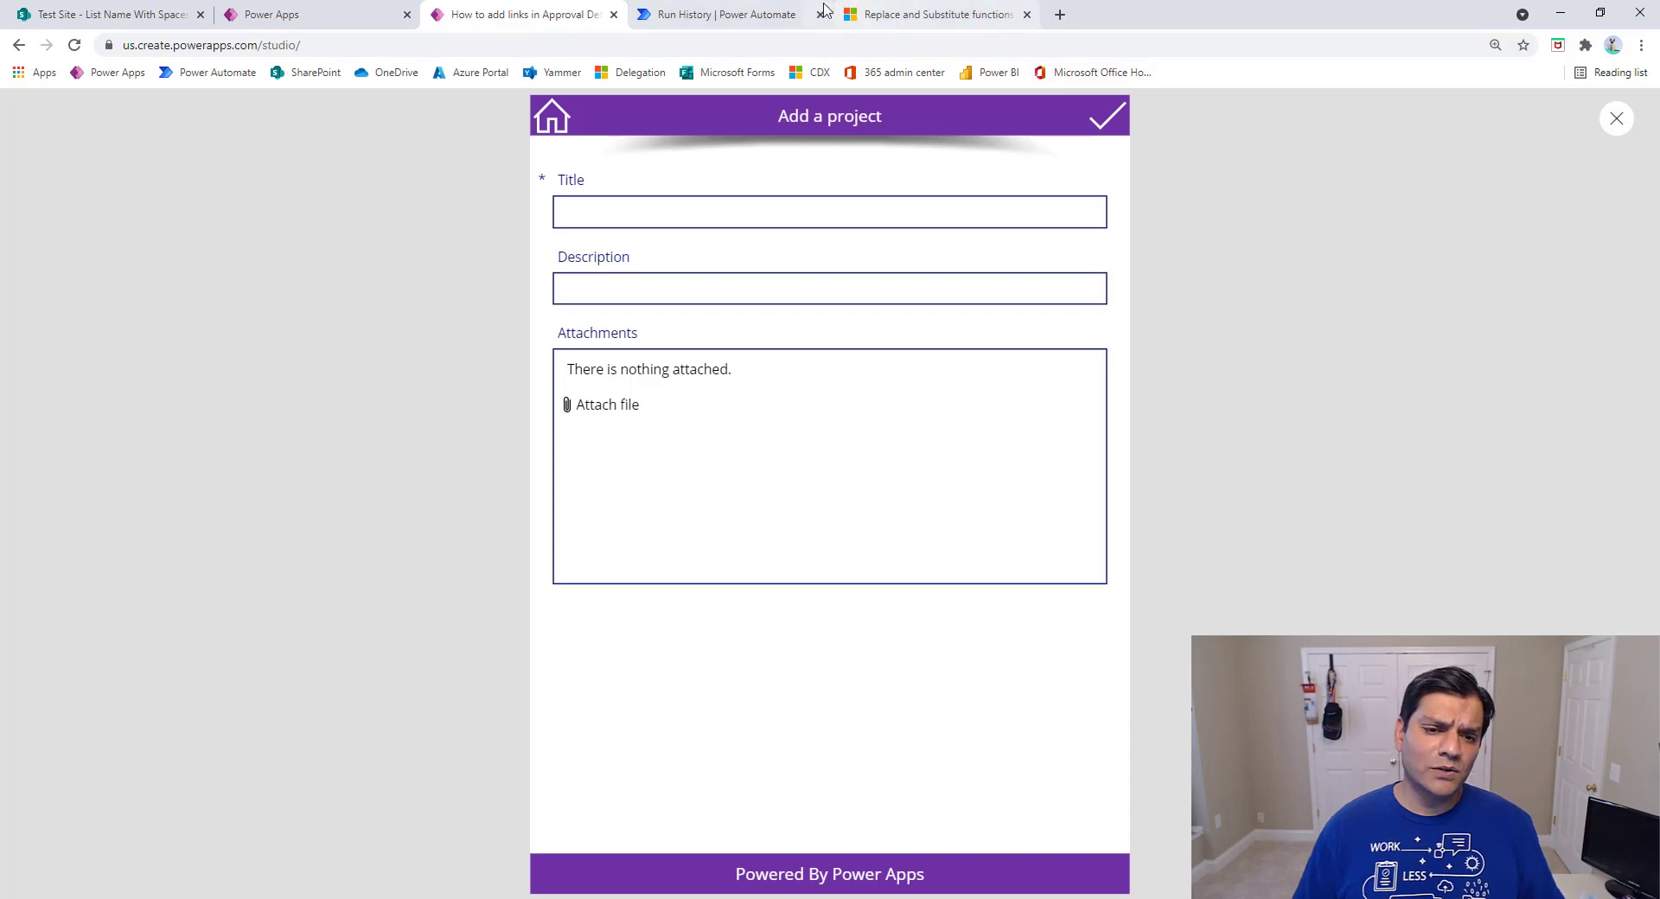
# Switch to Power Automate, open the approval flow for editing, and expand both Initialize variable actions to review them
pyautogui.click(766, 14)
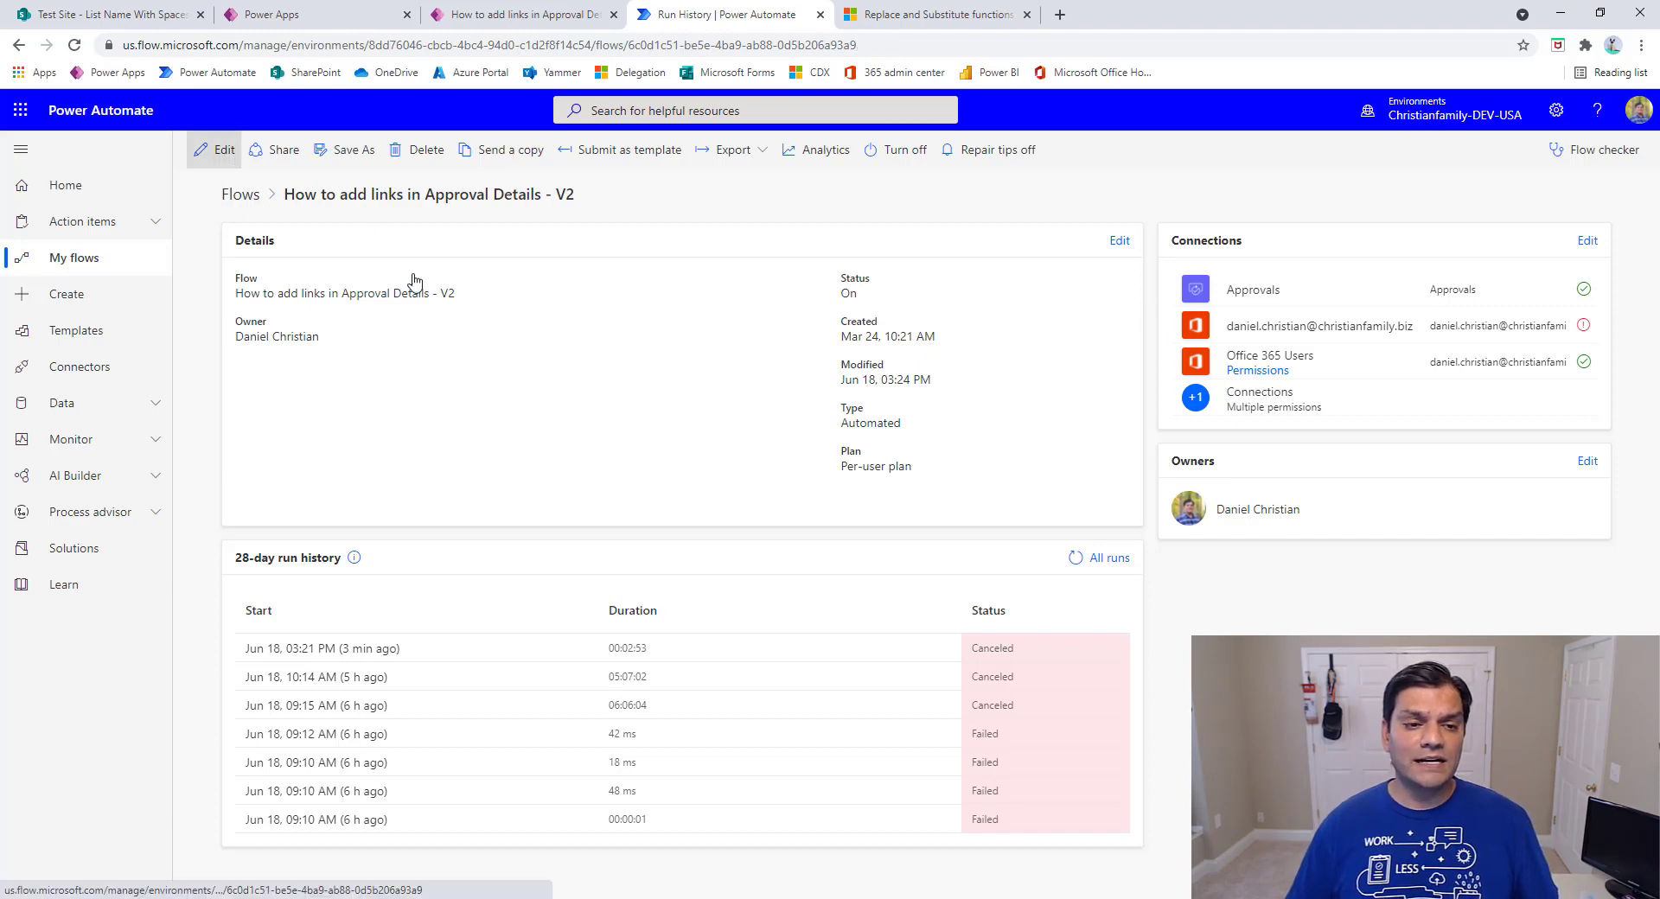
pyautogui.click(227, 161)
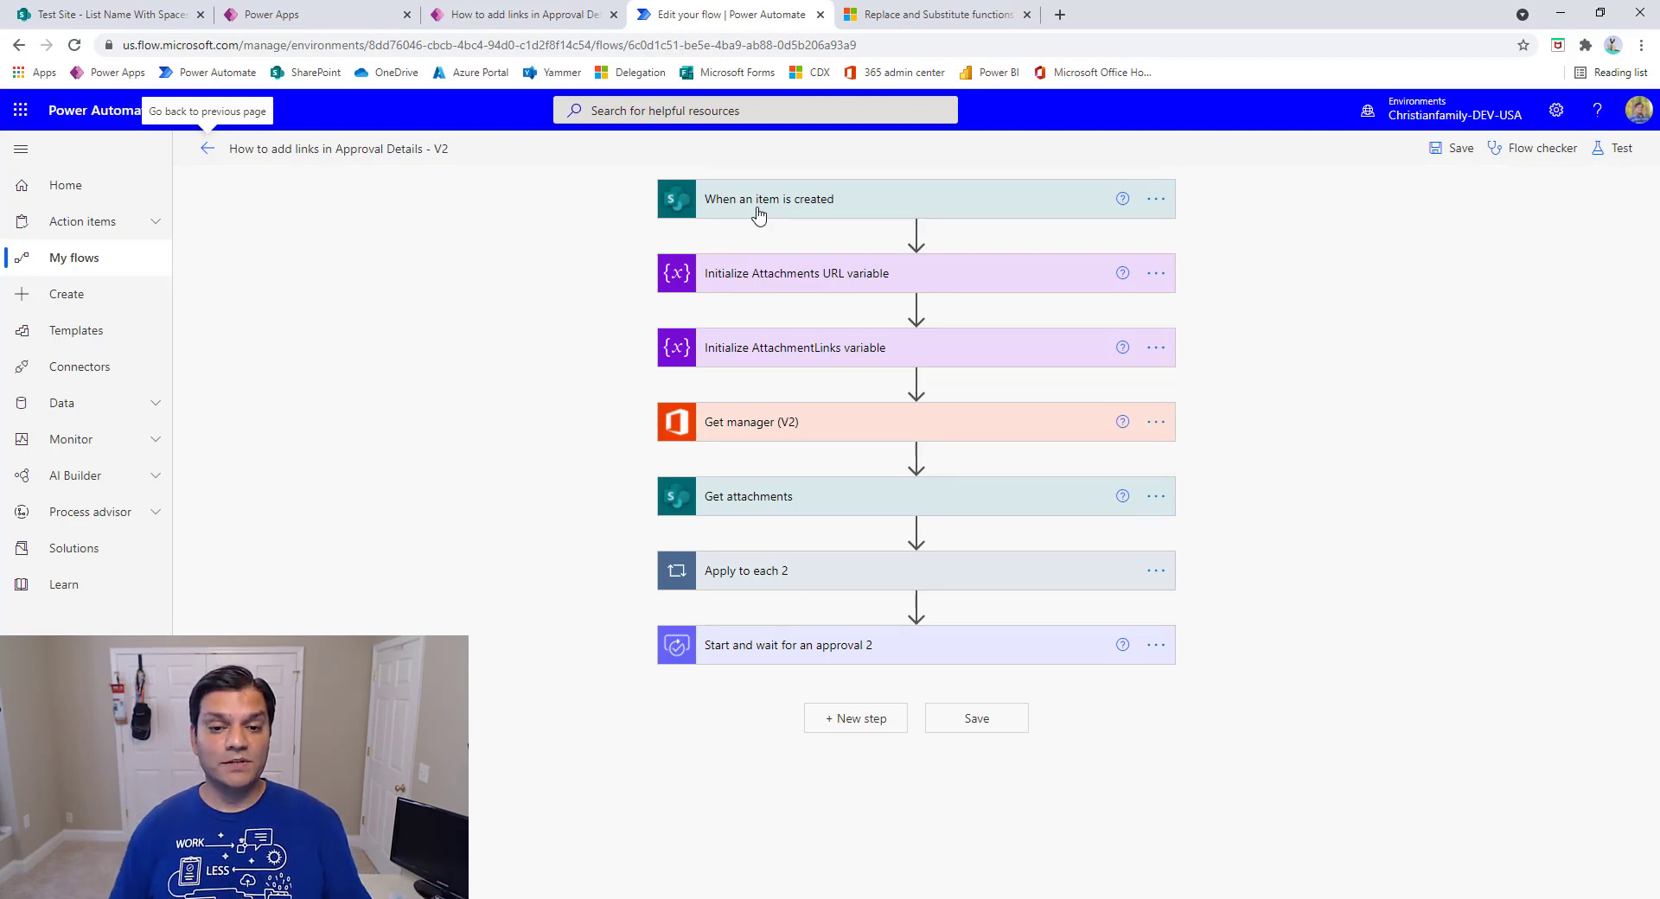
pyautogui.click(757, 272)
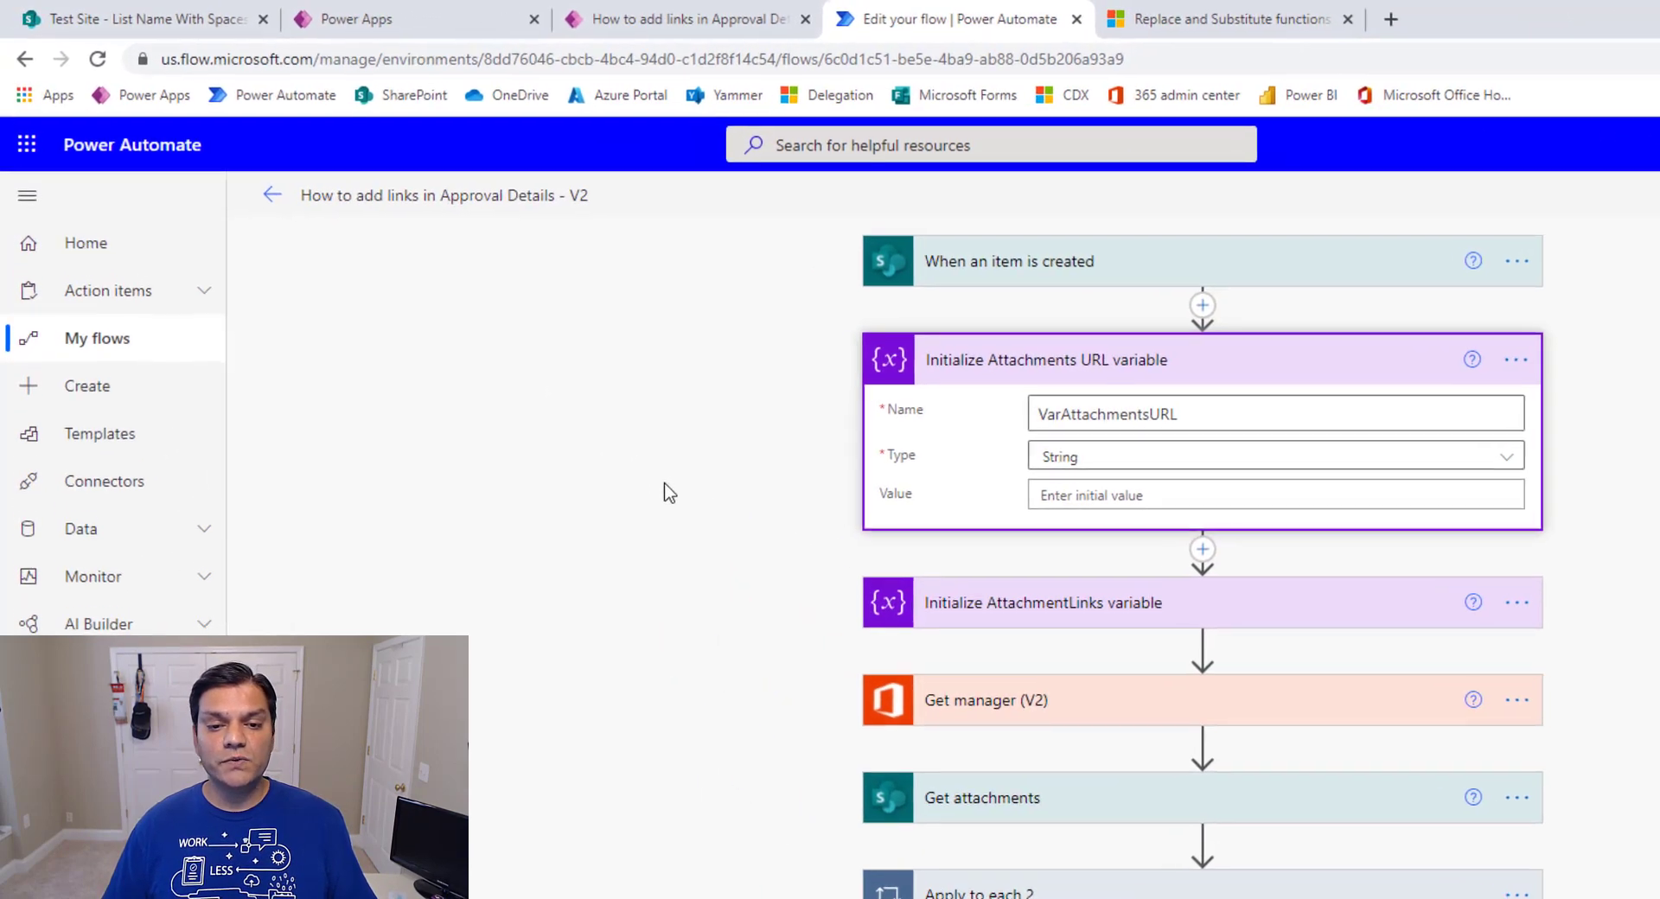
pyautogui.click(989, 605)
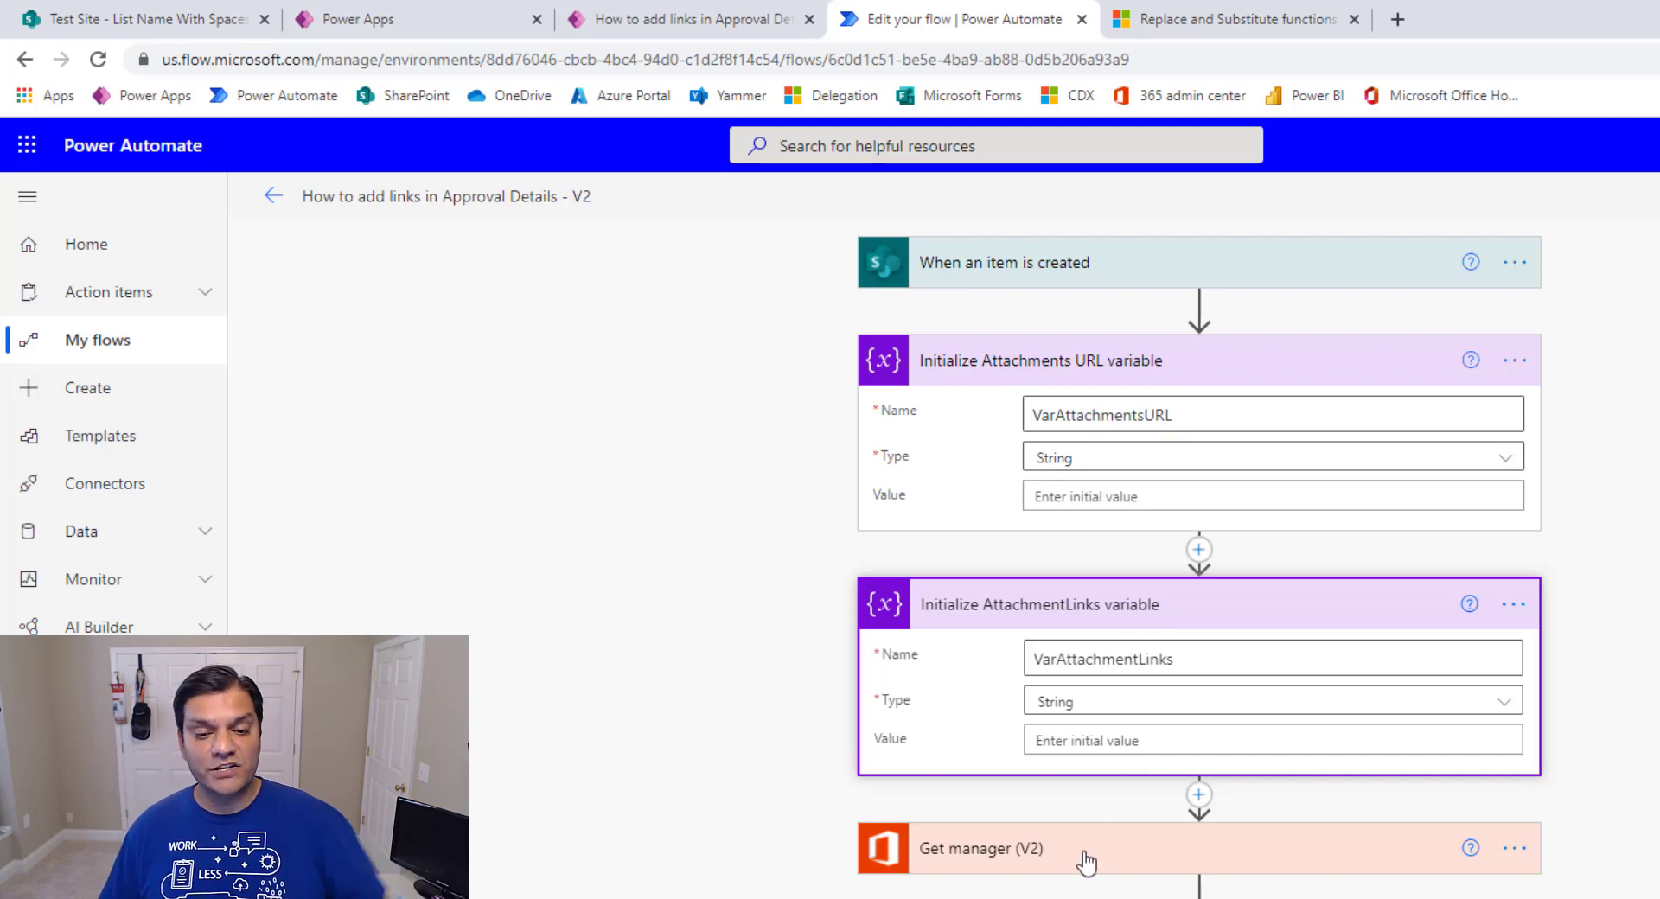
# Expand the Get manager (V2) and Get attachments actions to review their settings
pyautogui.scroll(-1, 1199, 886)
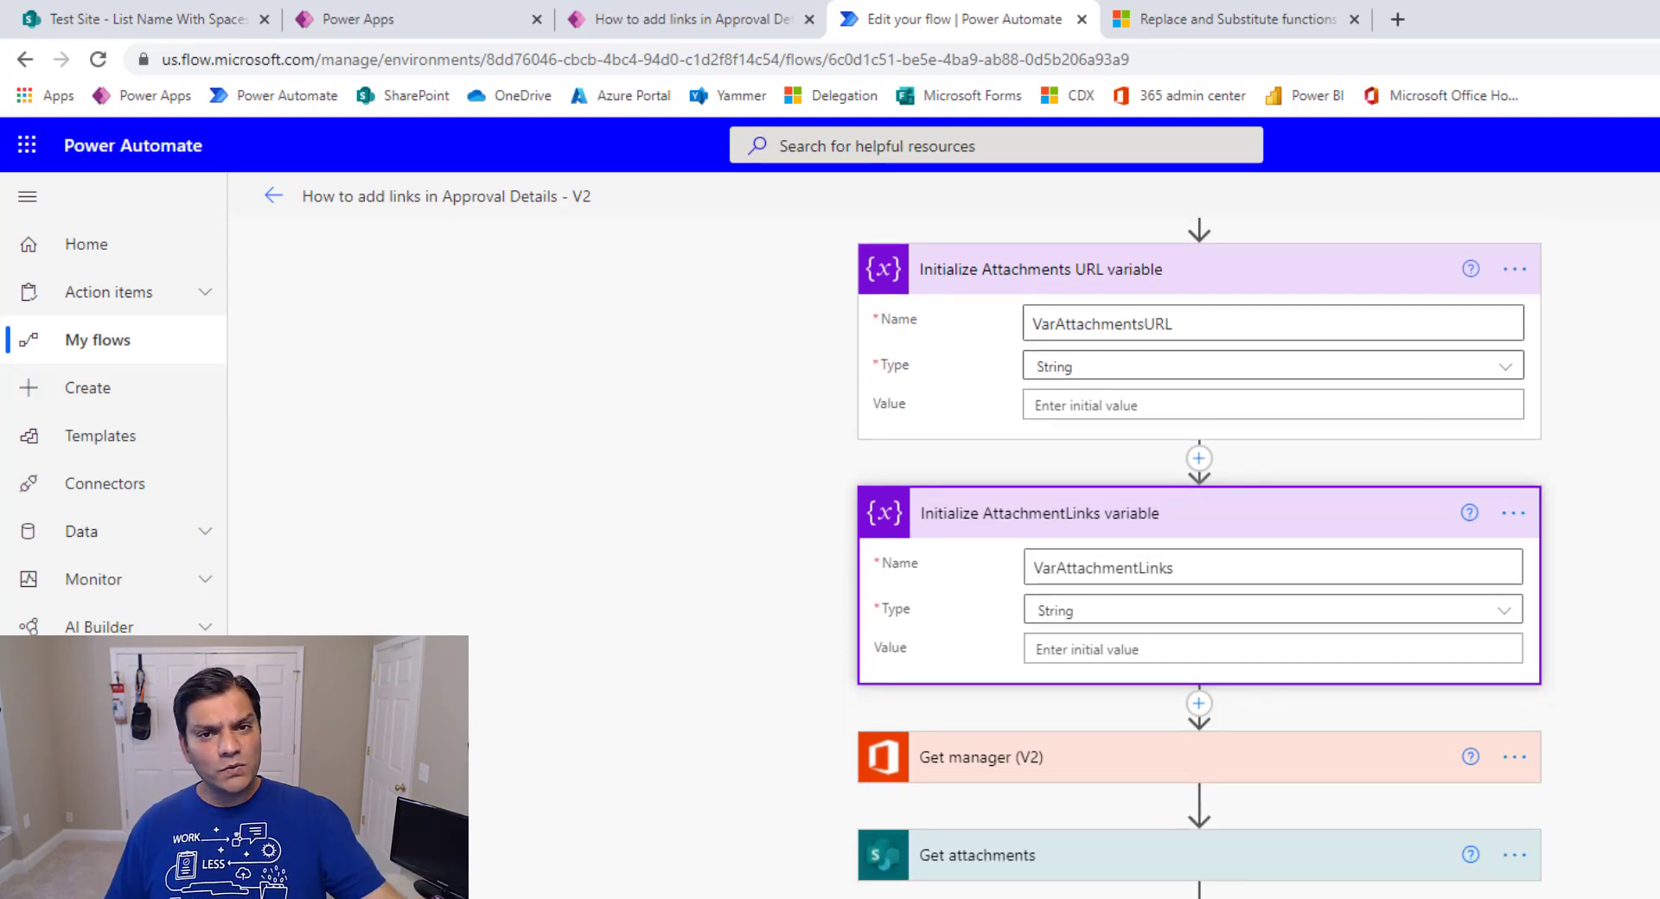
pyautogui.click(1156, 778)
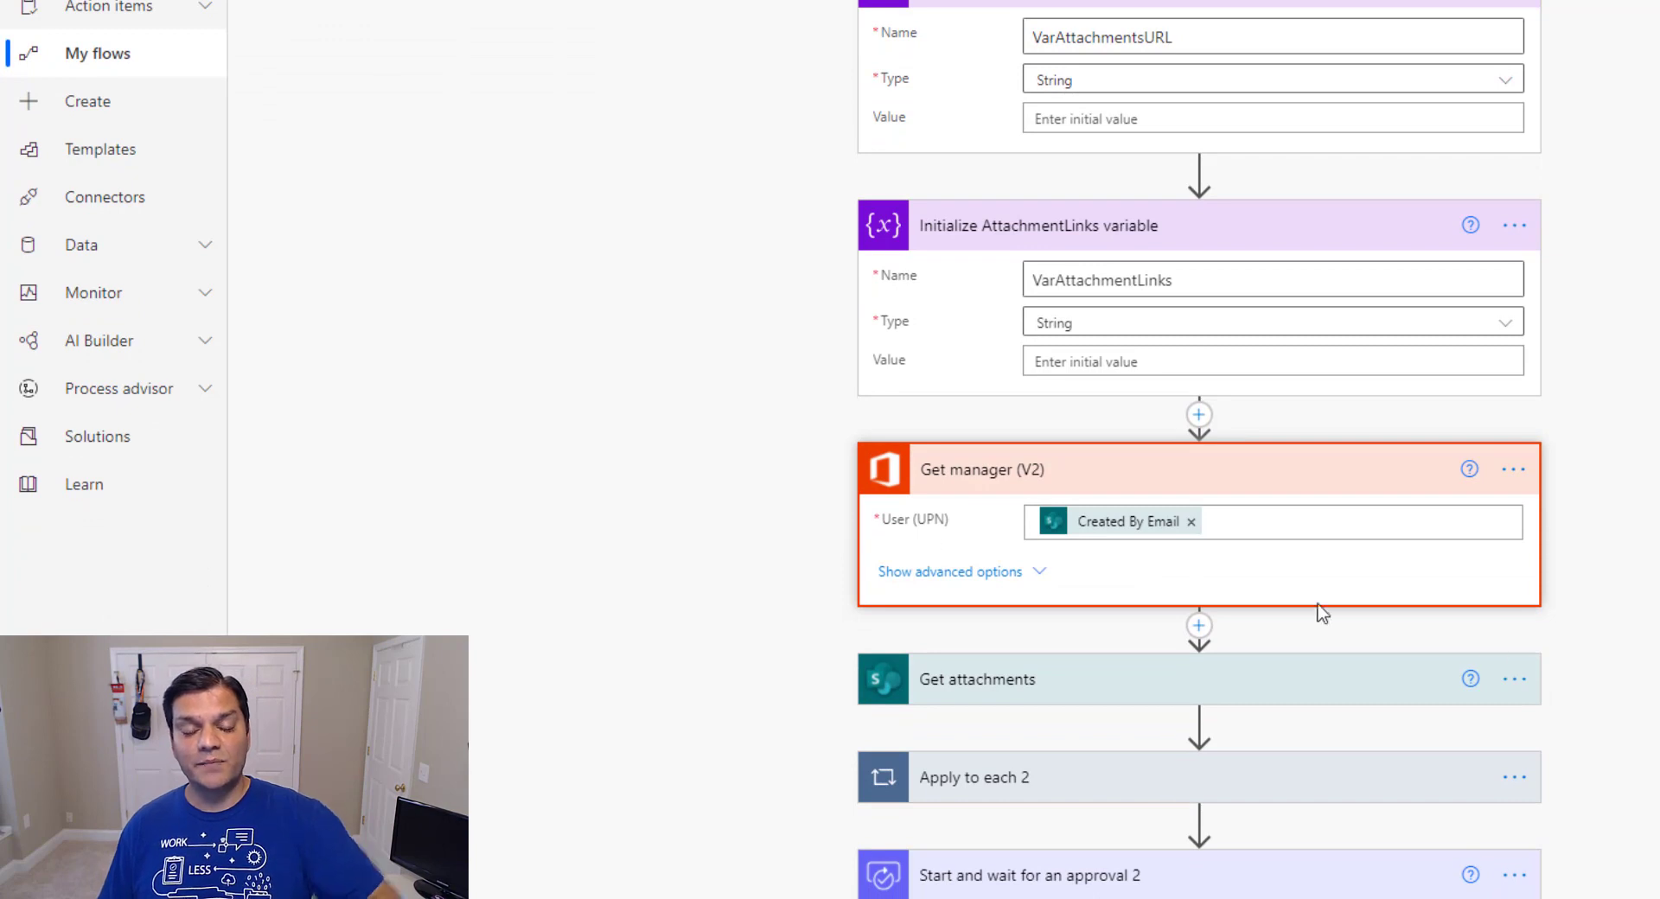
pyautogui.scroll(-2, 1591, 662)
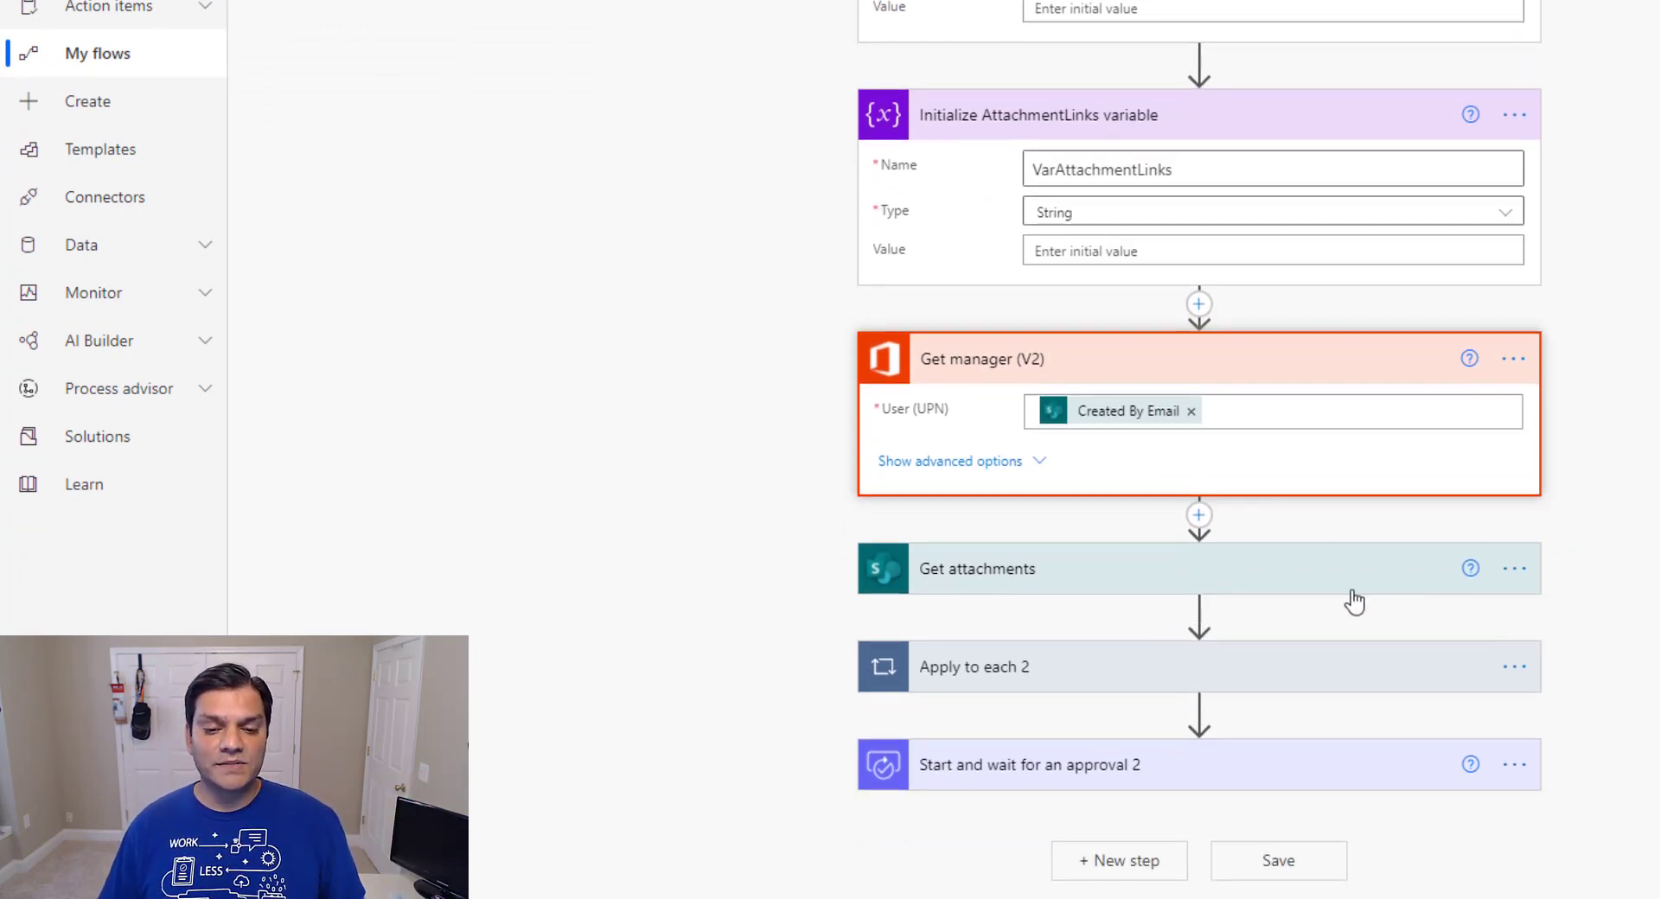
pyautogui.click(1482, 586)
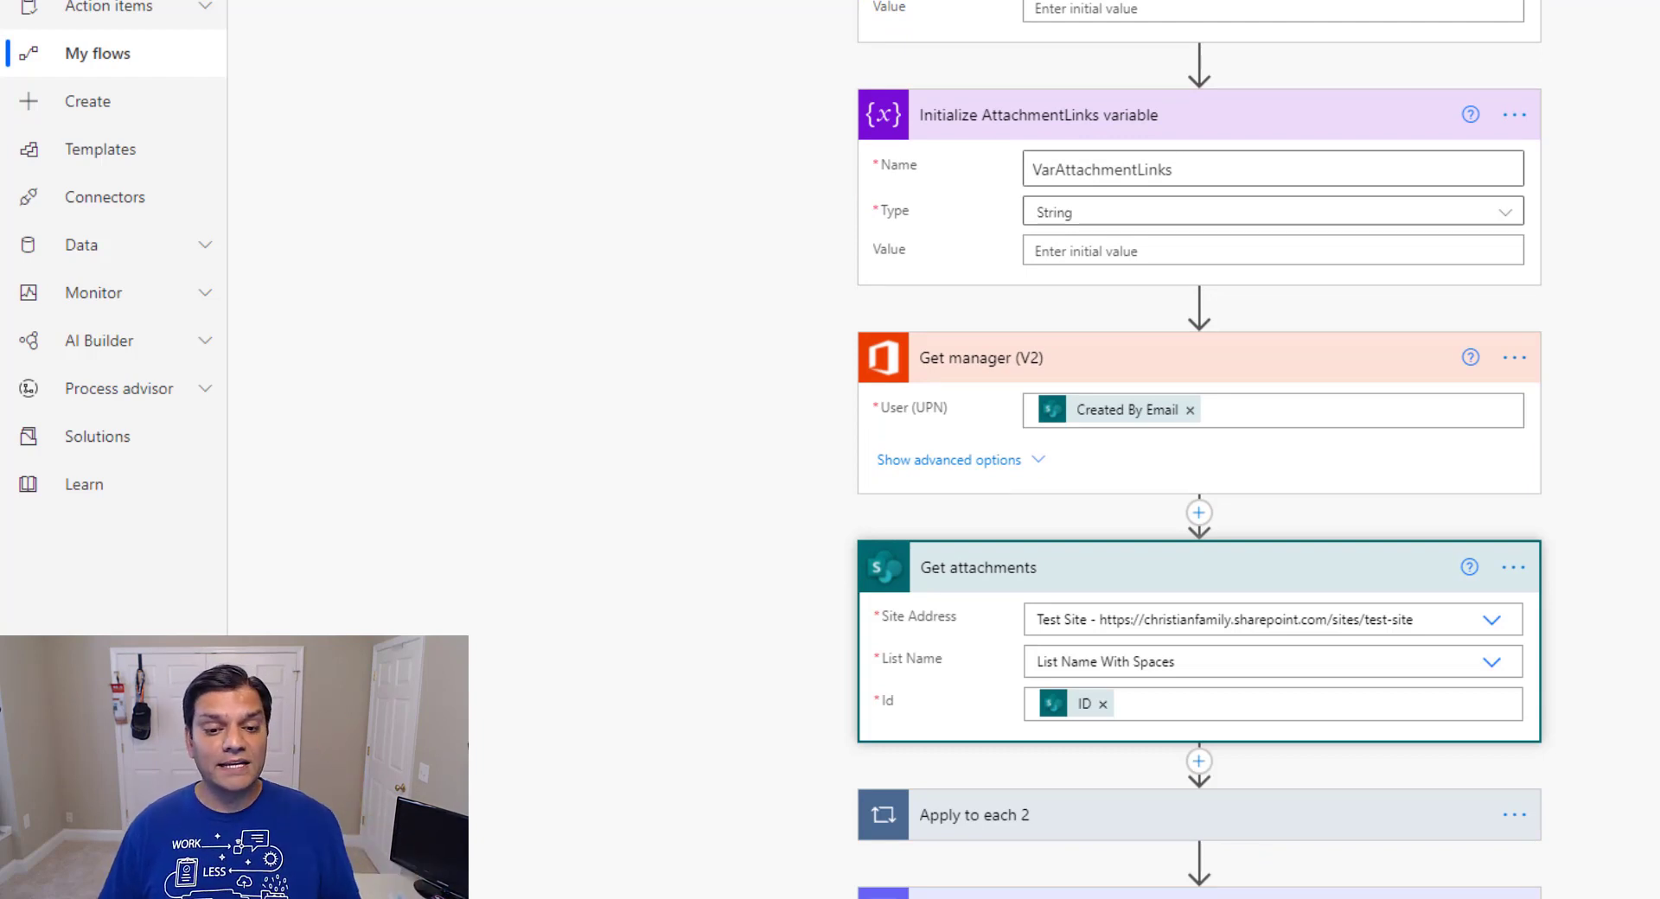
# Expand the Apply to each 2 loop and its Set Attachment Links variable and Set variable actions to review their values
pyautogui.scroll(-2, 1367, 540)
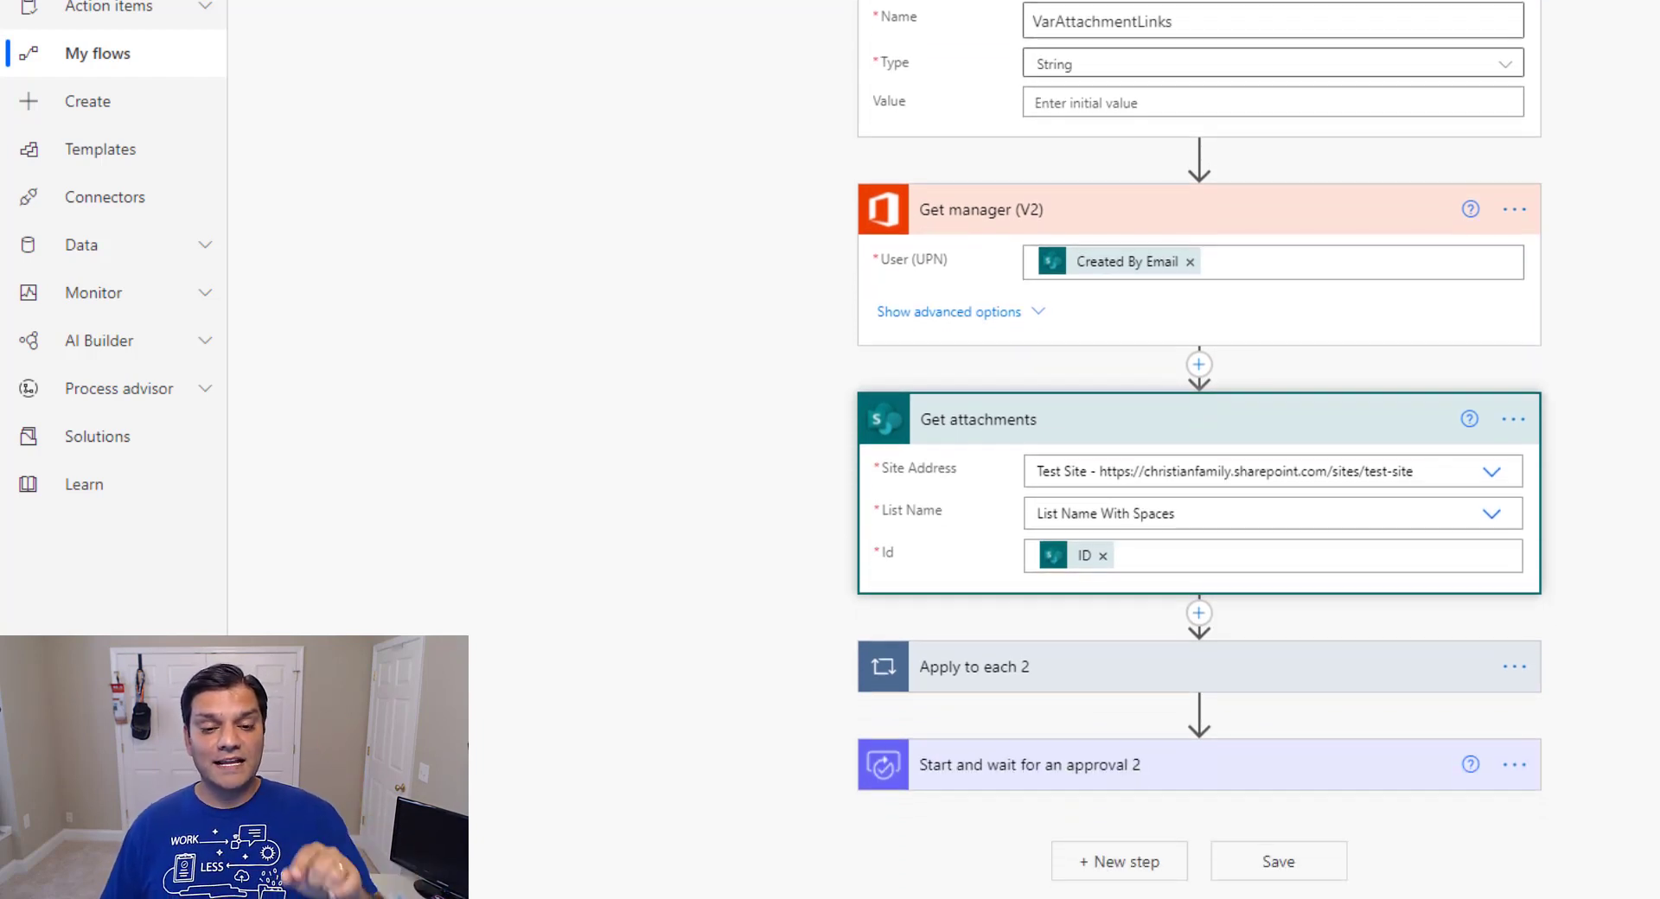
pyautogui.click(1323, 664)
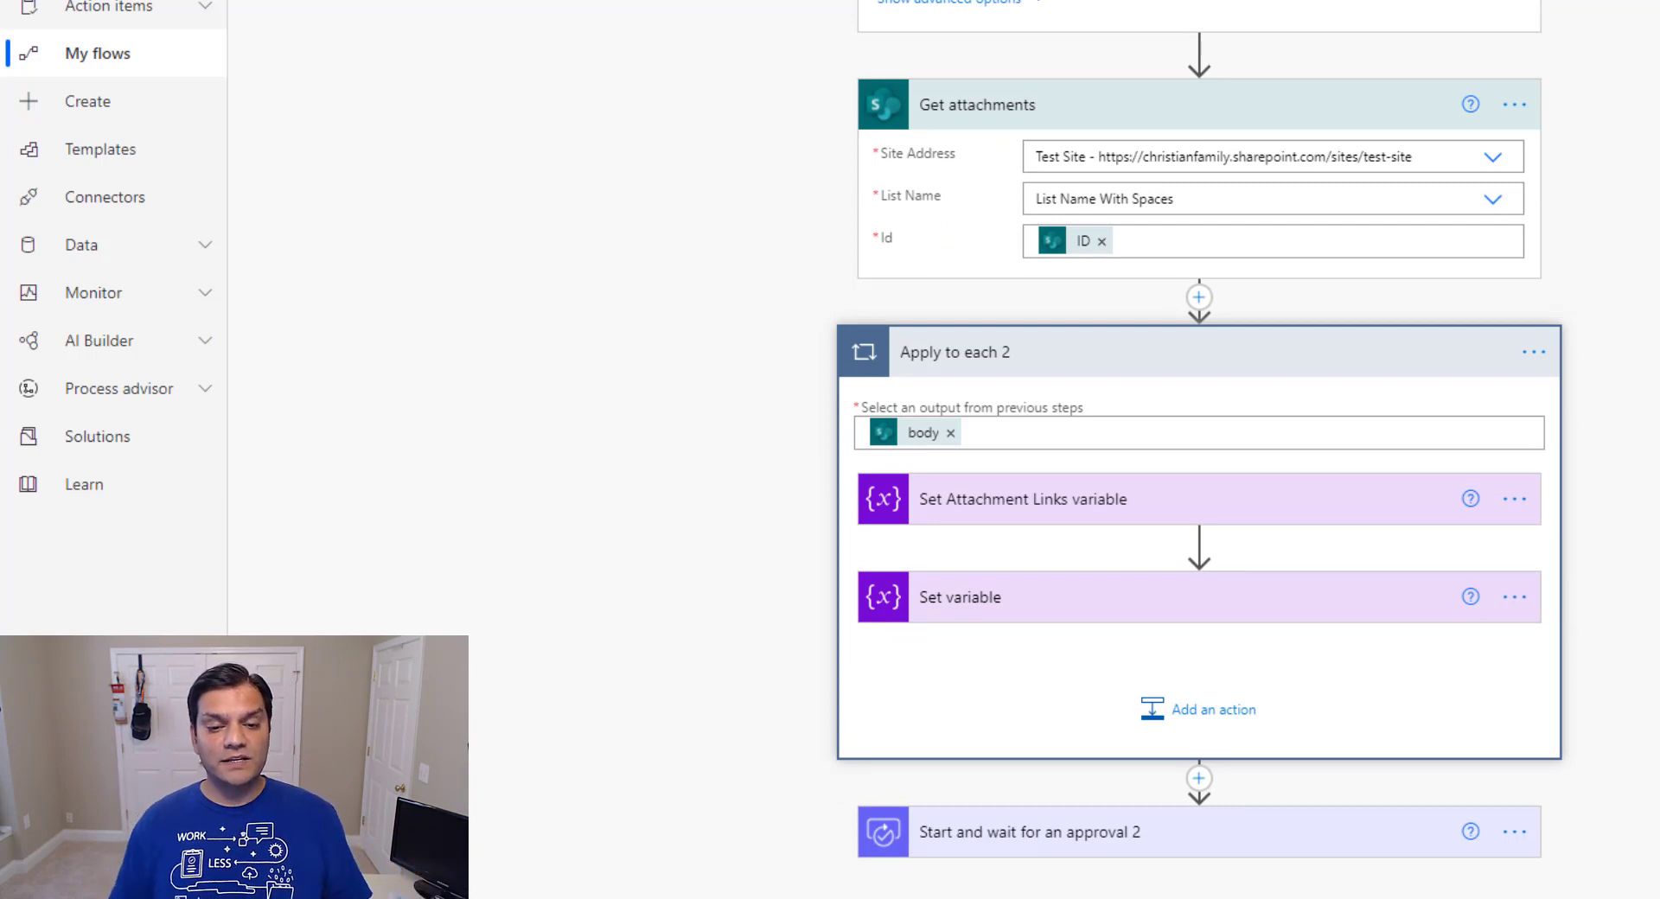
pyautogui.click(951, 502)
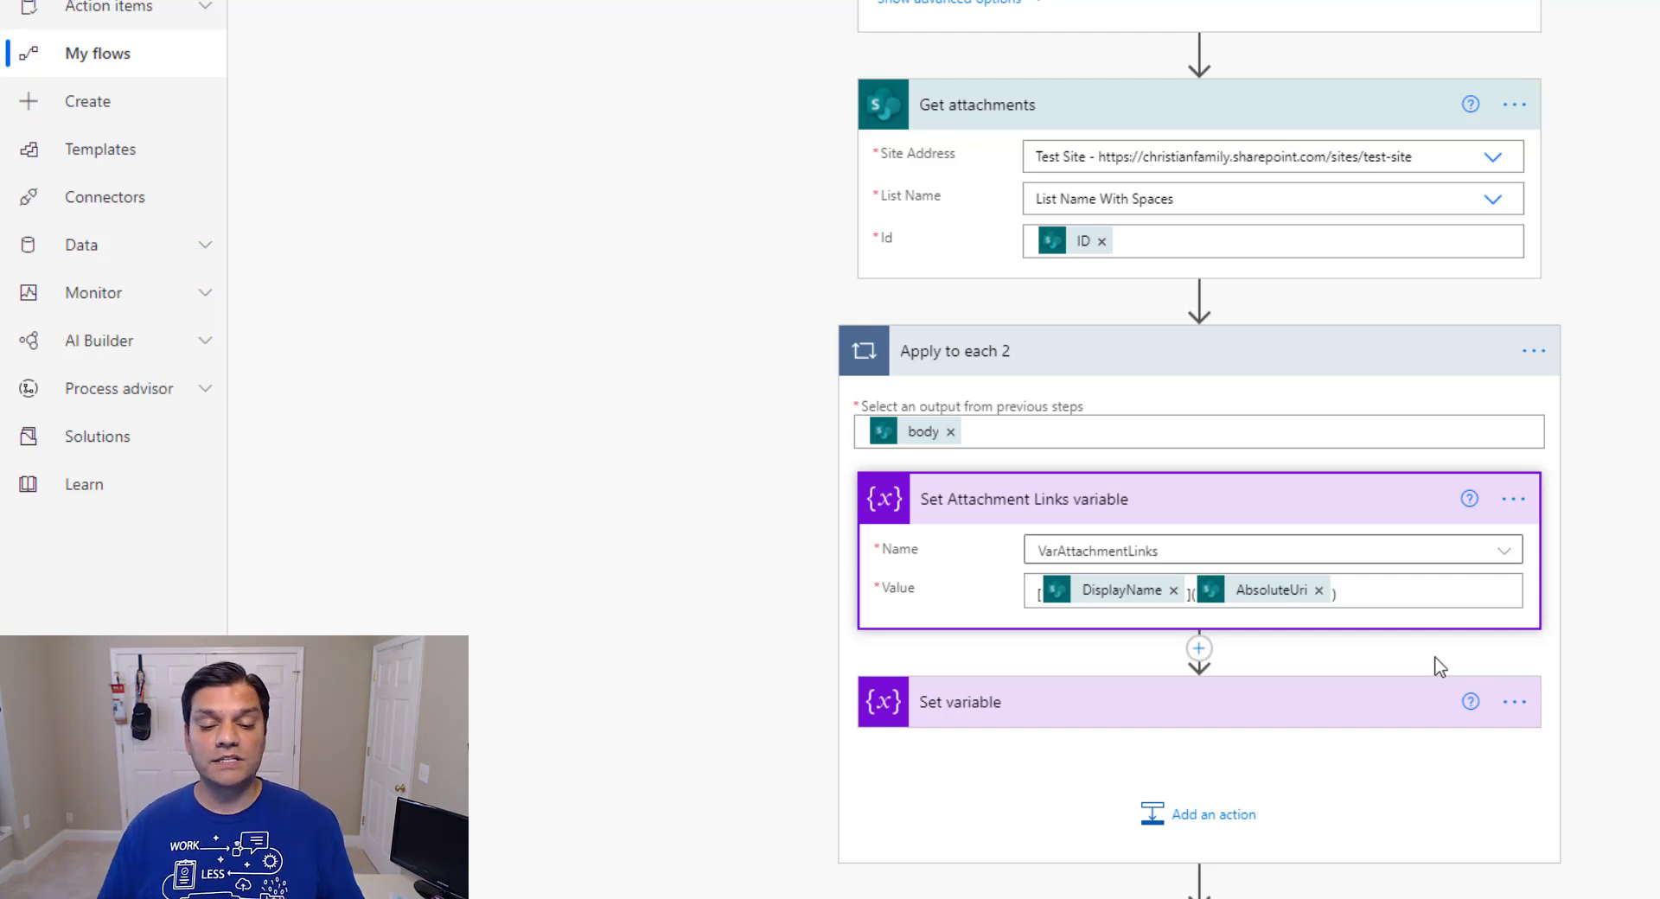
pyautogui.click(1338, 718)
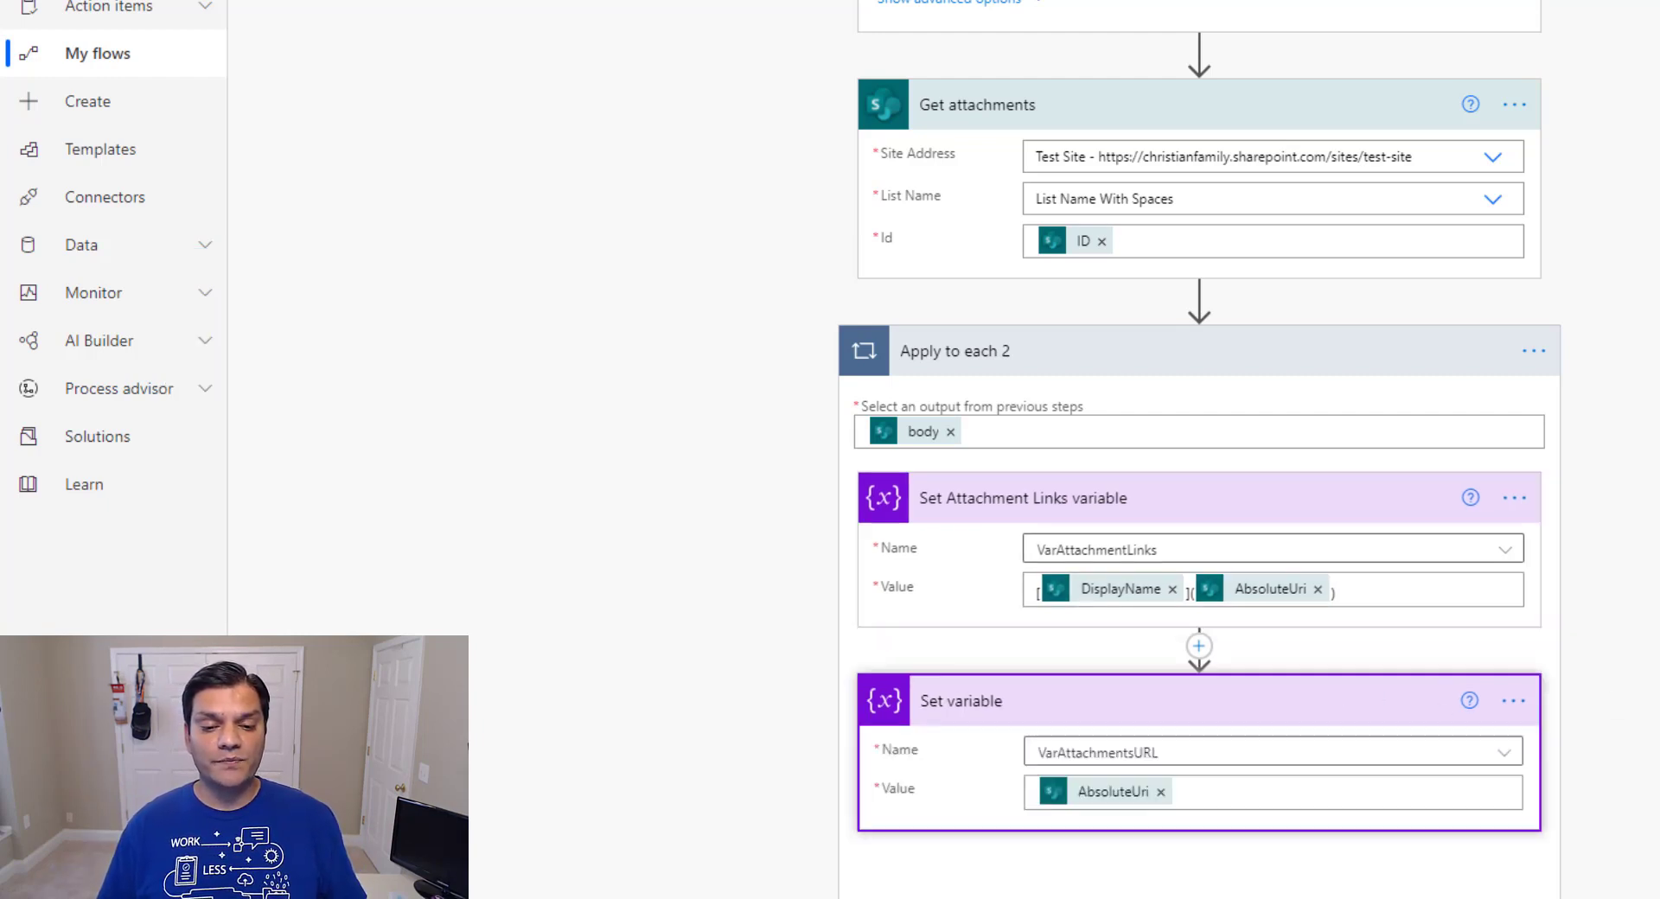
# Expand the Start and wait for an approval 2 action to examine its title, assignee and Markdown details
pyautogui.scroll(-3, 1197, 423)
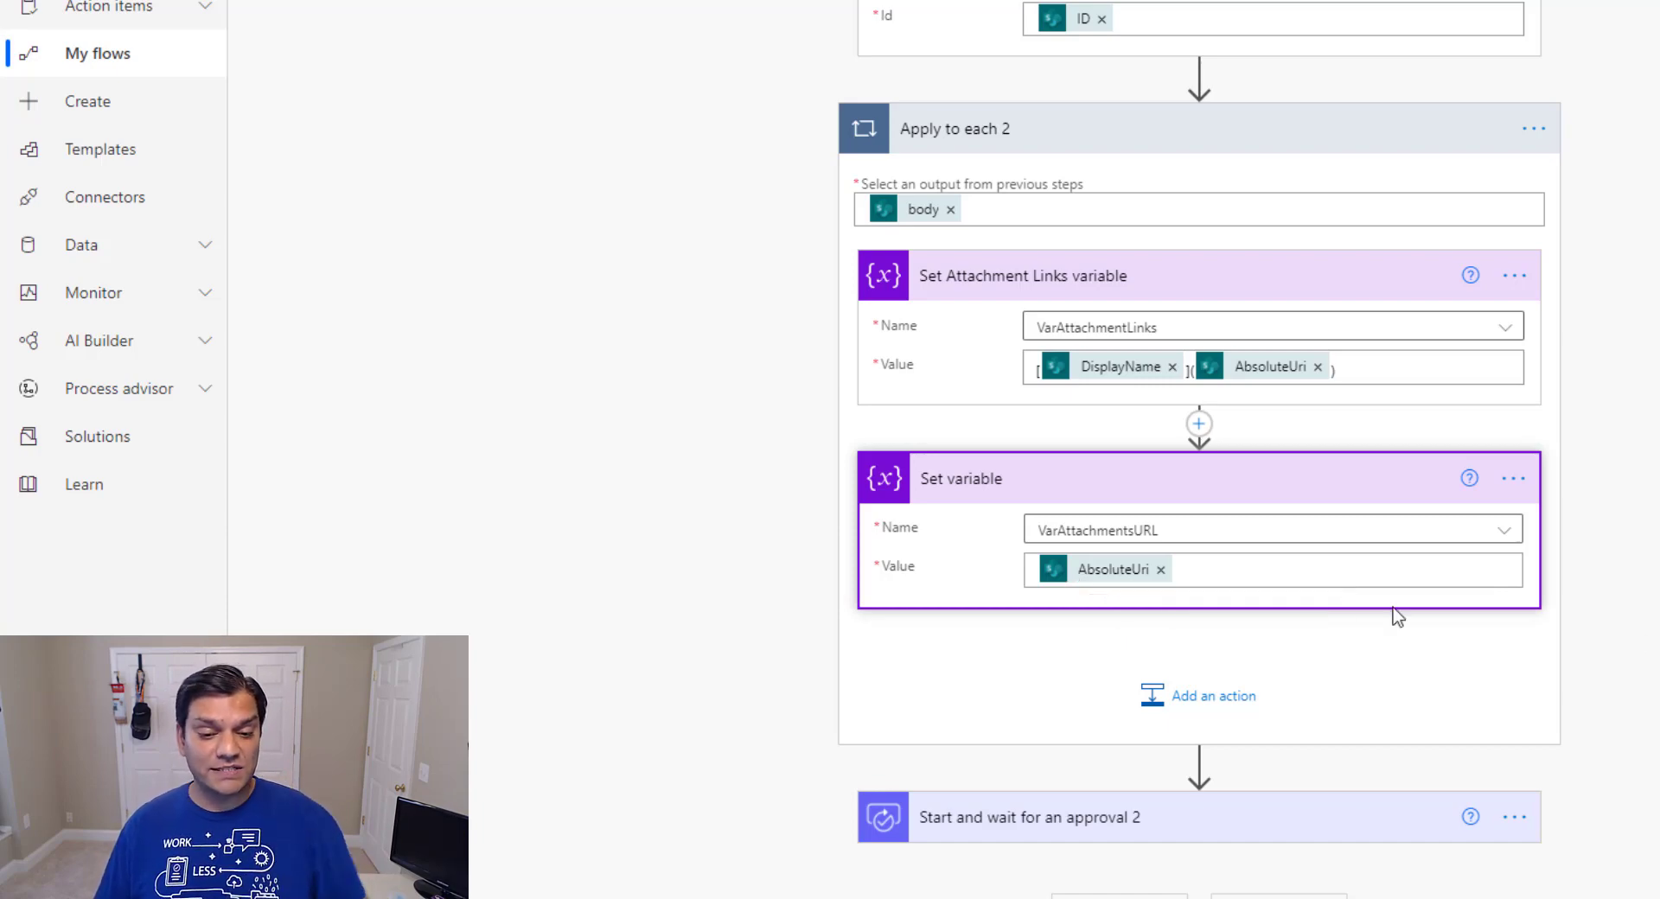
pyautogui.scroll(-1, 1289, 277)
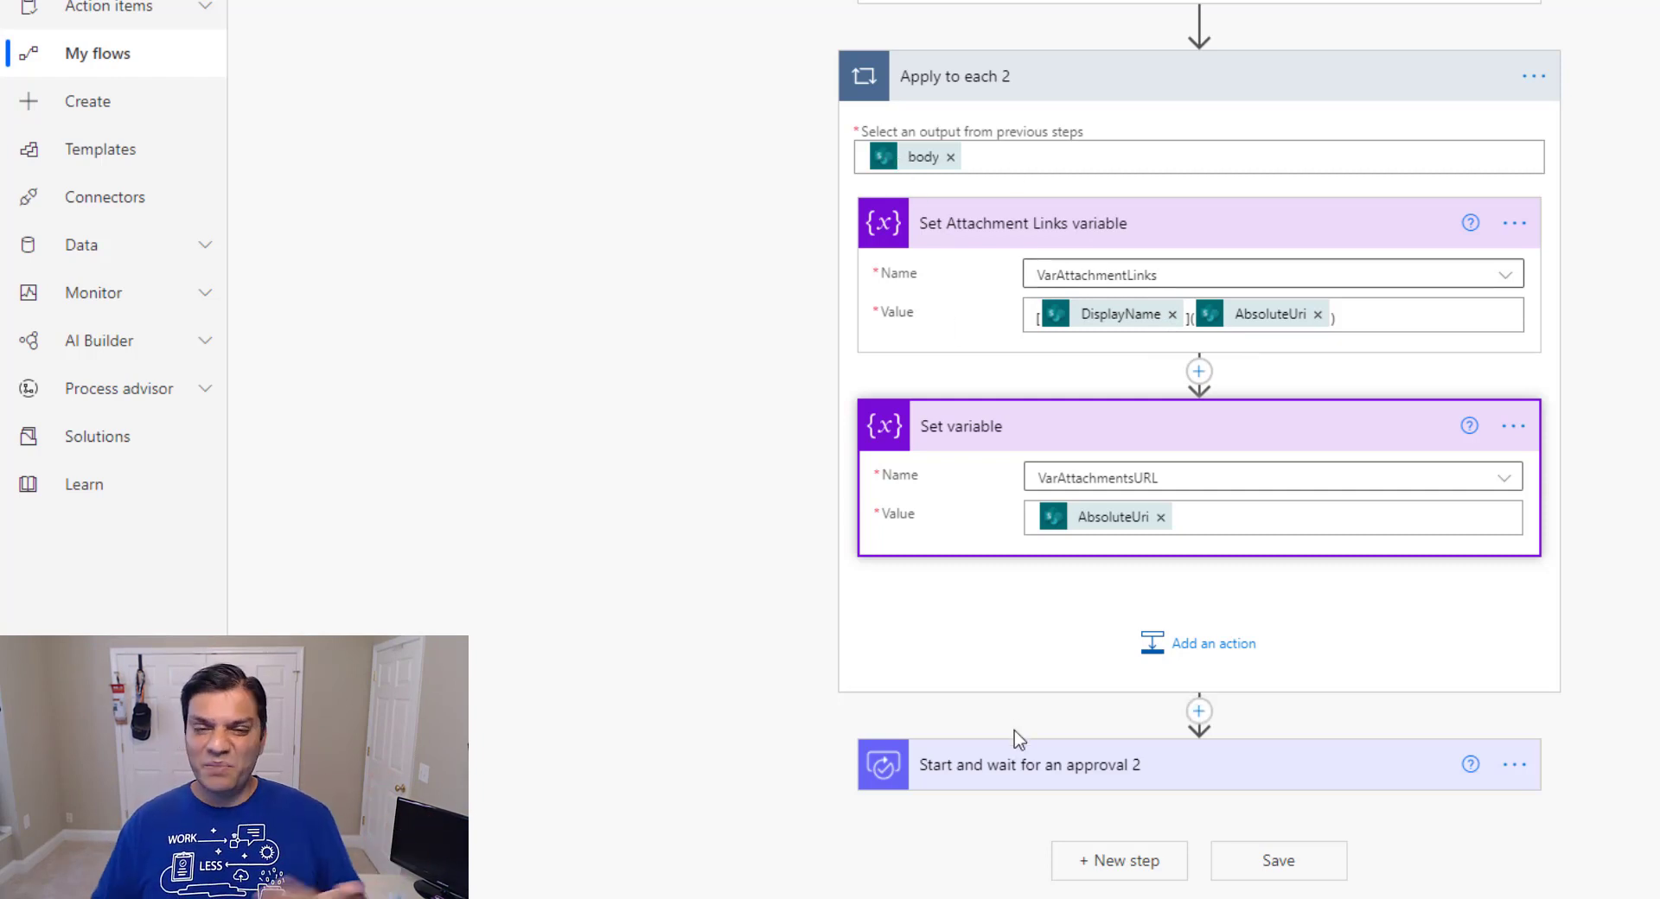
pyautogui.click(1087, 765)
pyautogui.scroll(-8, 1199, 449)
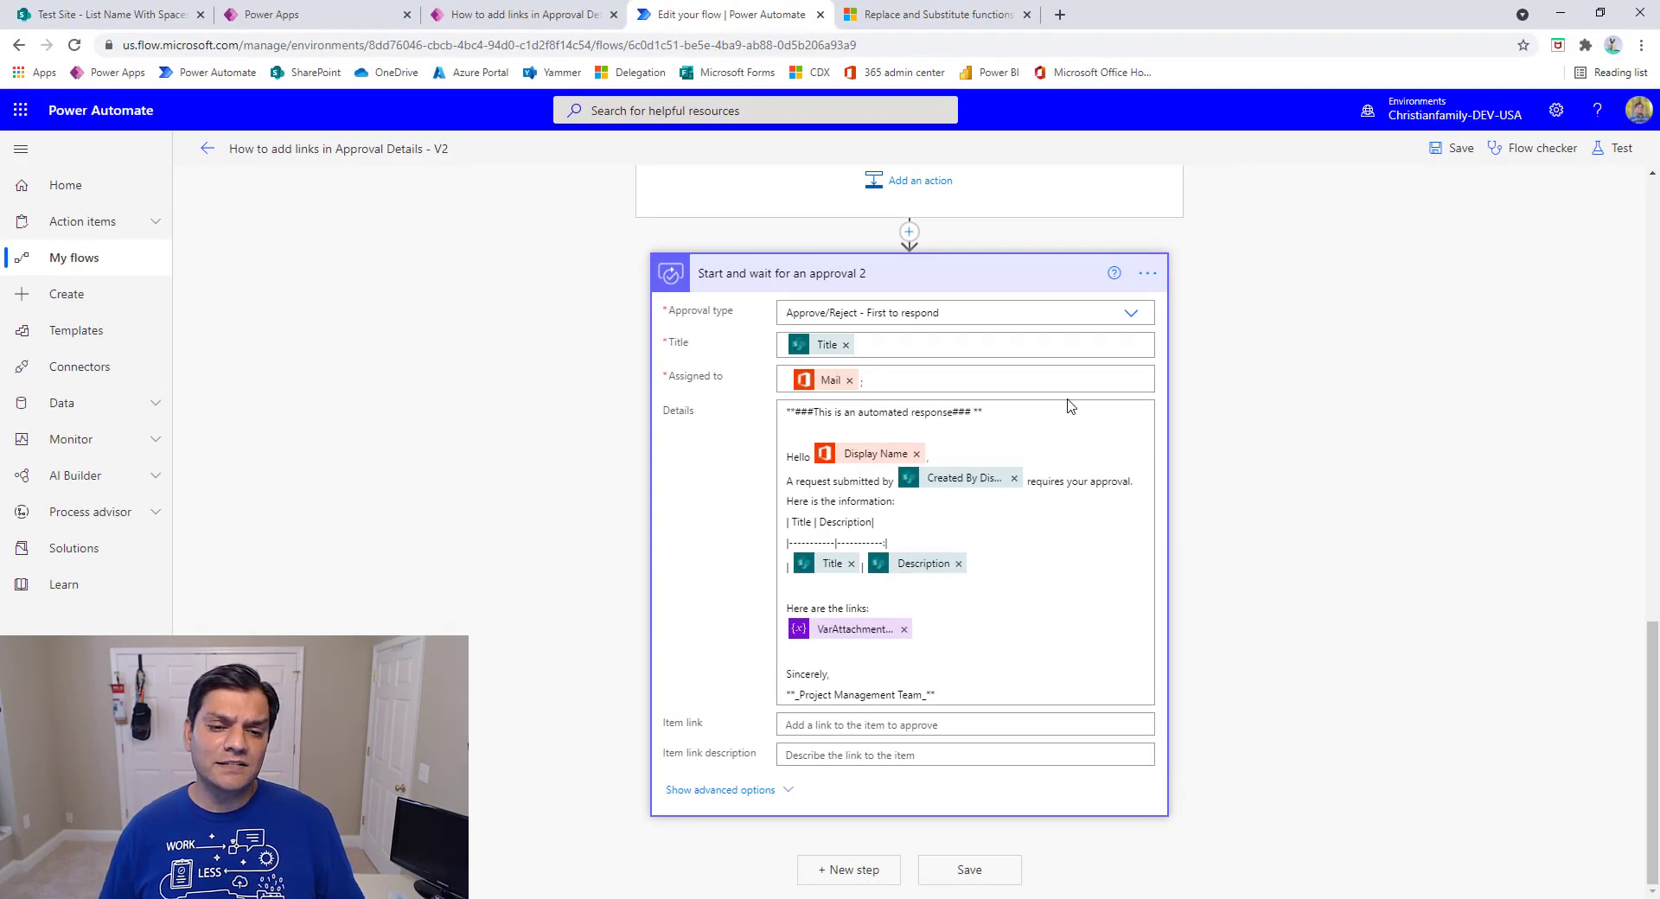
# Switch to the Microsoft Docs article on Markdown in approval requests and examine its client support table
pyautogui.click(956, 15)
pyautogui.scroll(3, 658, 361)
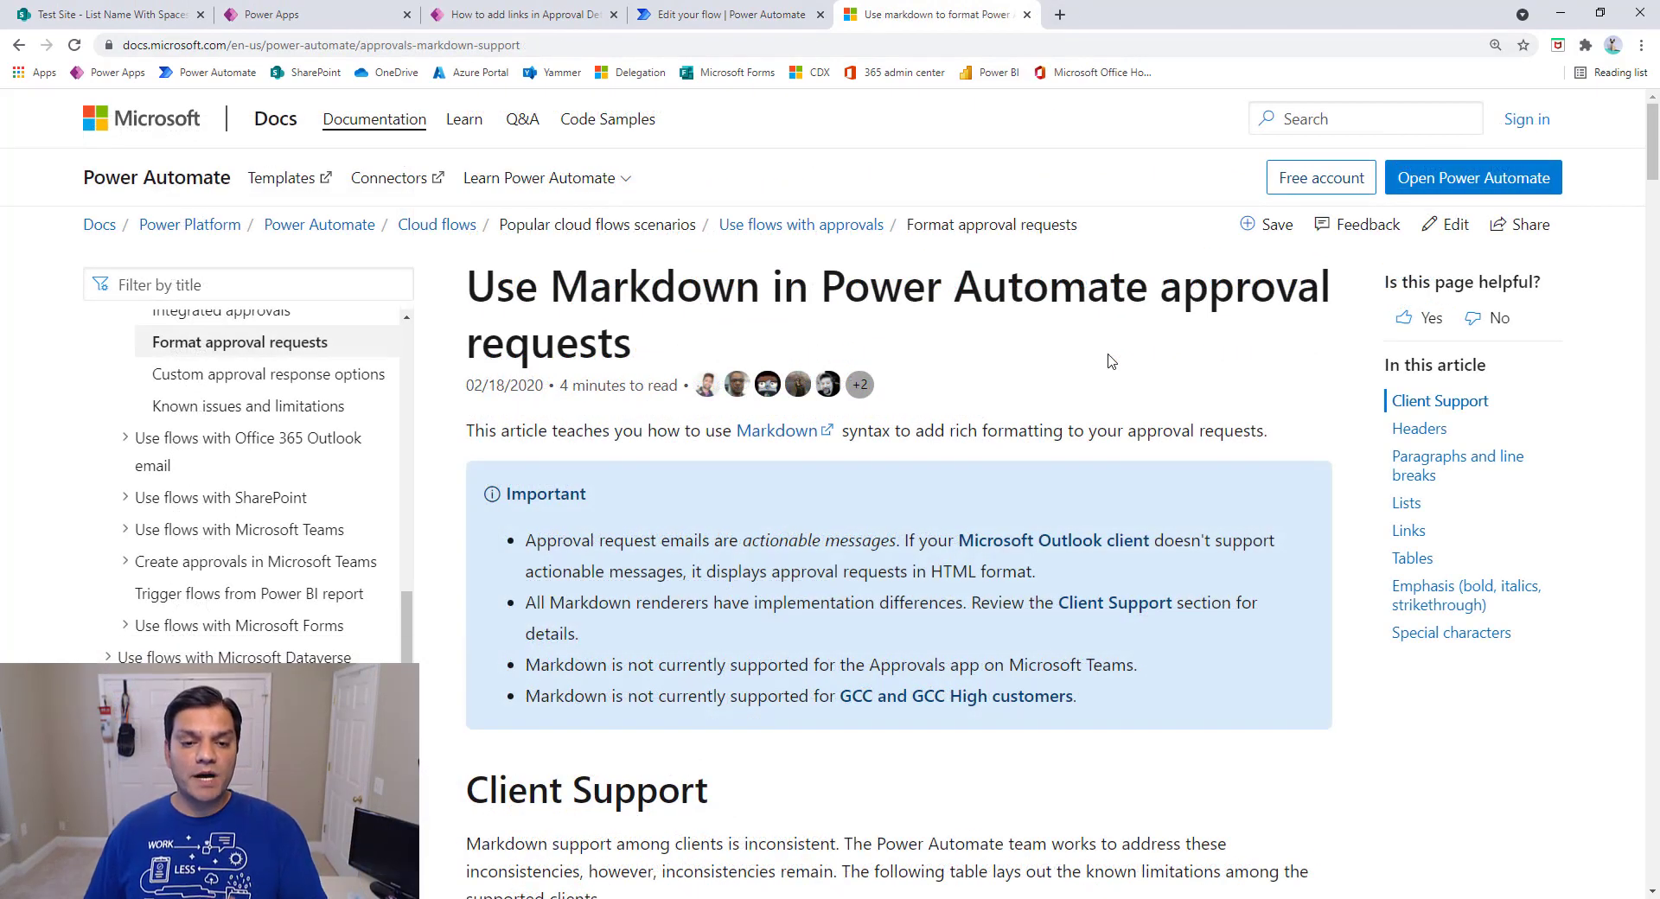
pyautogui.scroll(-5, 1111, 362)
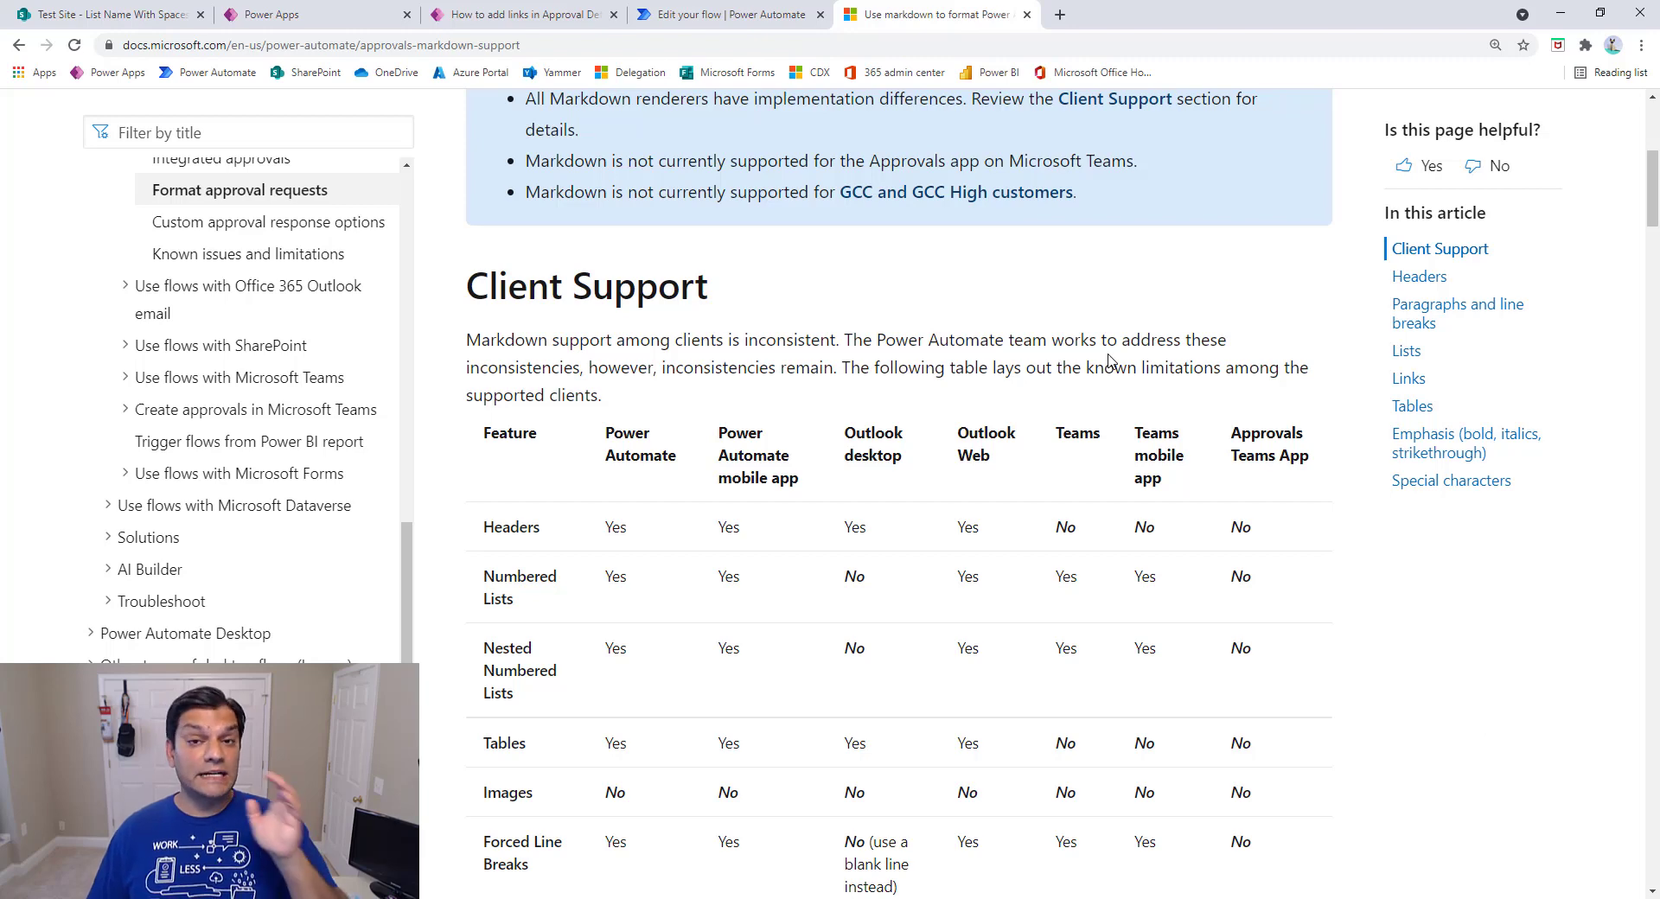
pyautogui.scroll(-2, 1111, 361)
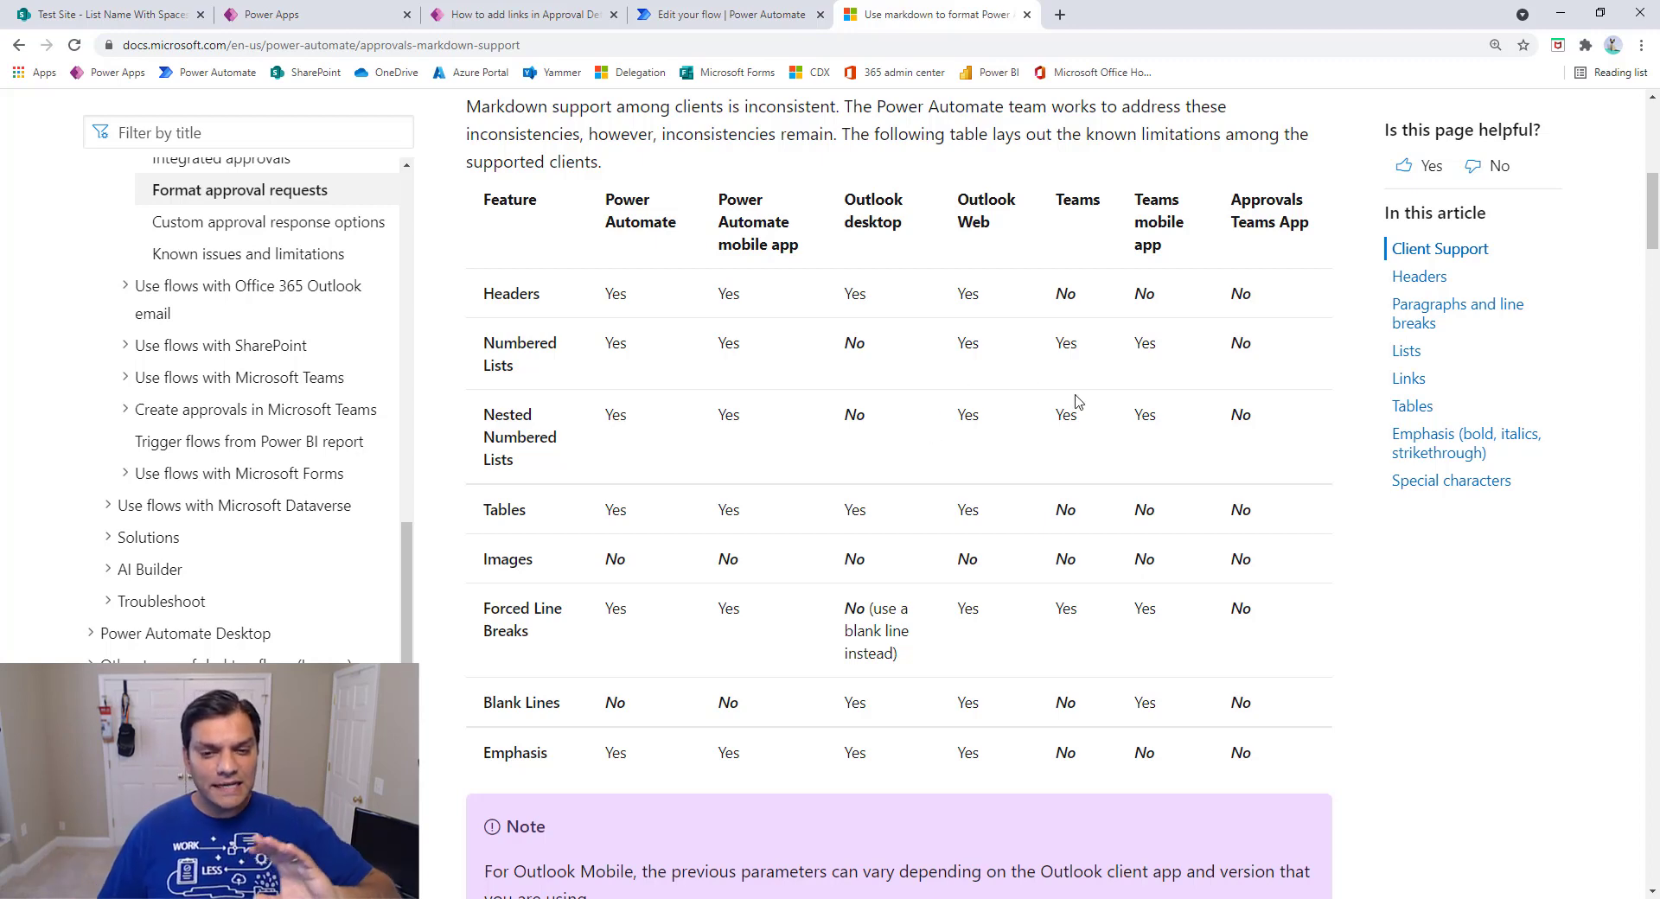
# Examine the article's Markdown examples for headers, paragraphs and line breaks, and ordered lists
pyautogui.scroll(-9, 1141, 442)
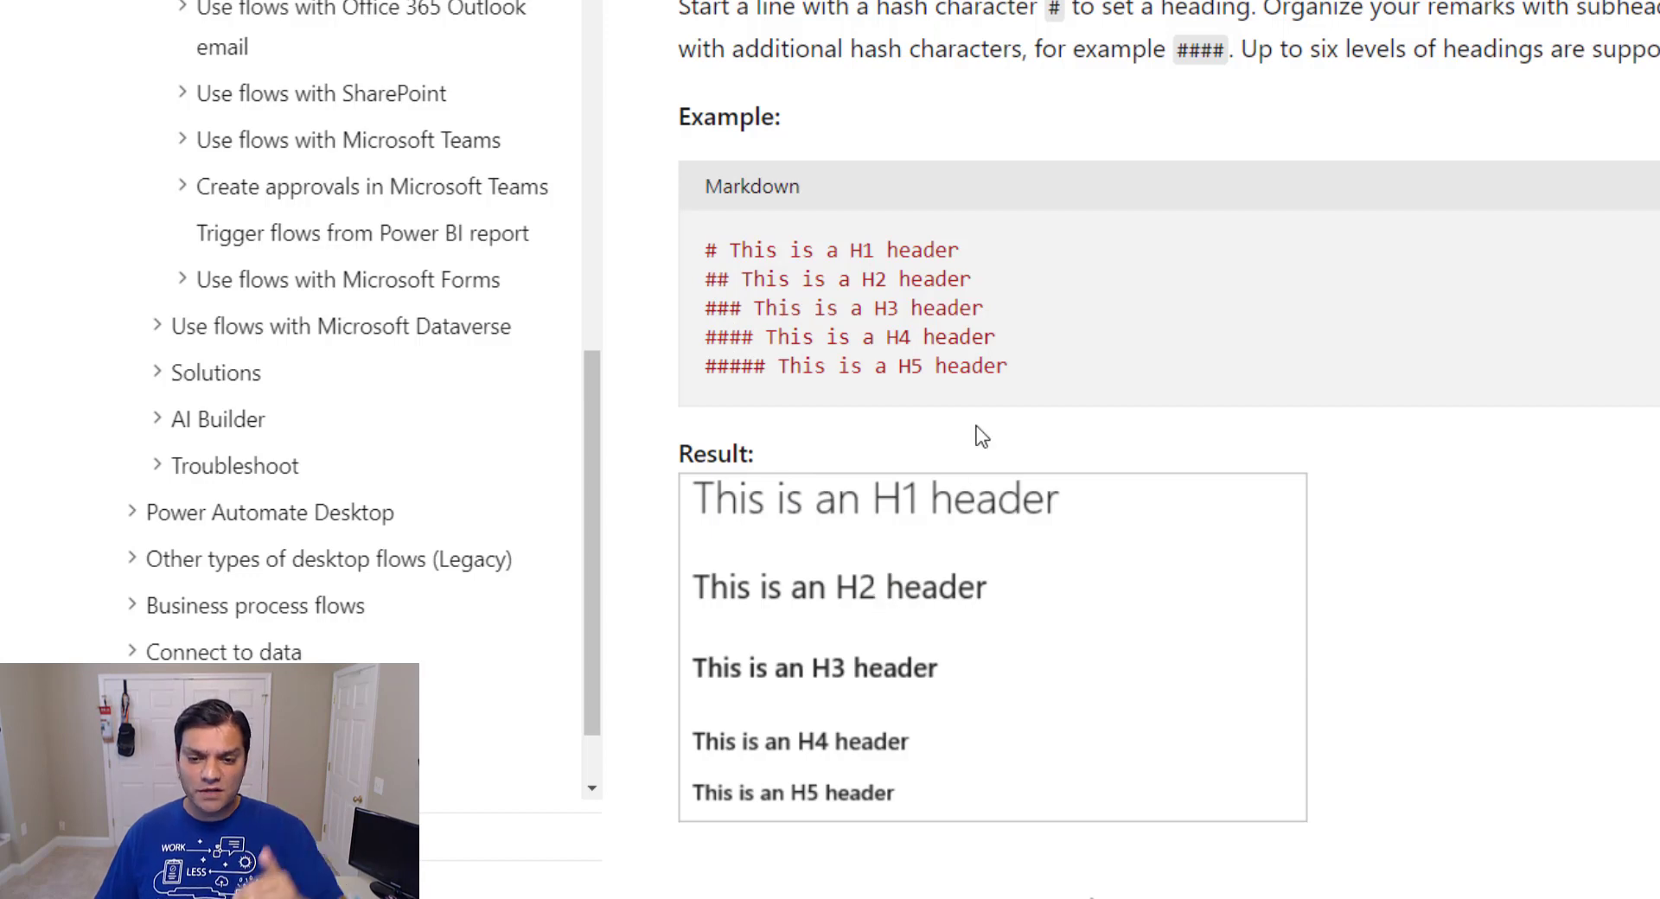
pyautogui.scroll(-1, 977, 436)
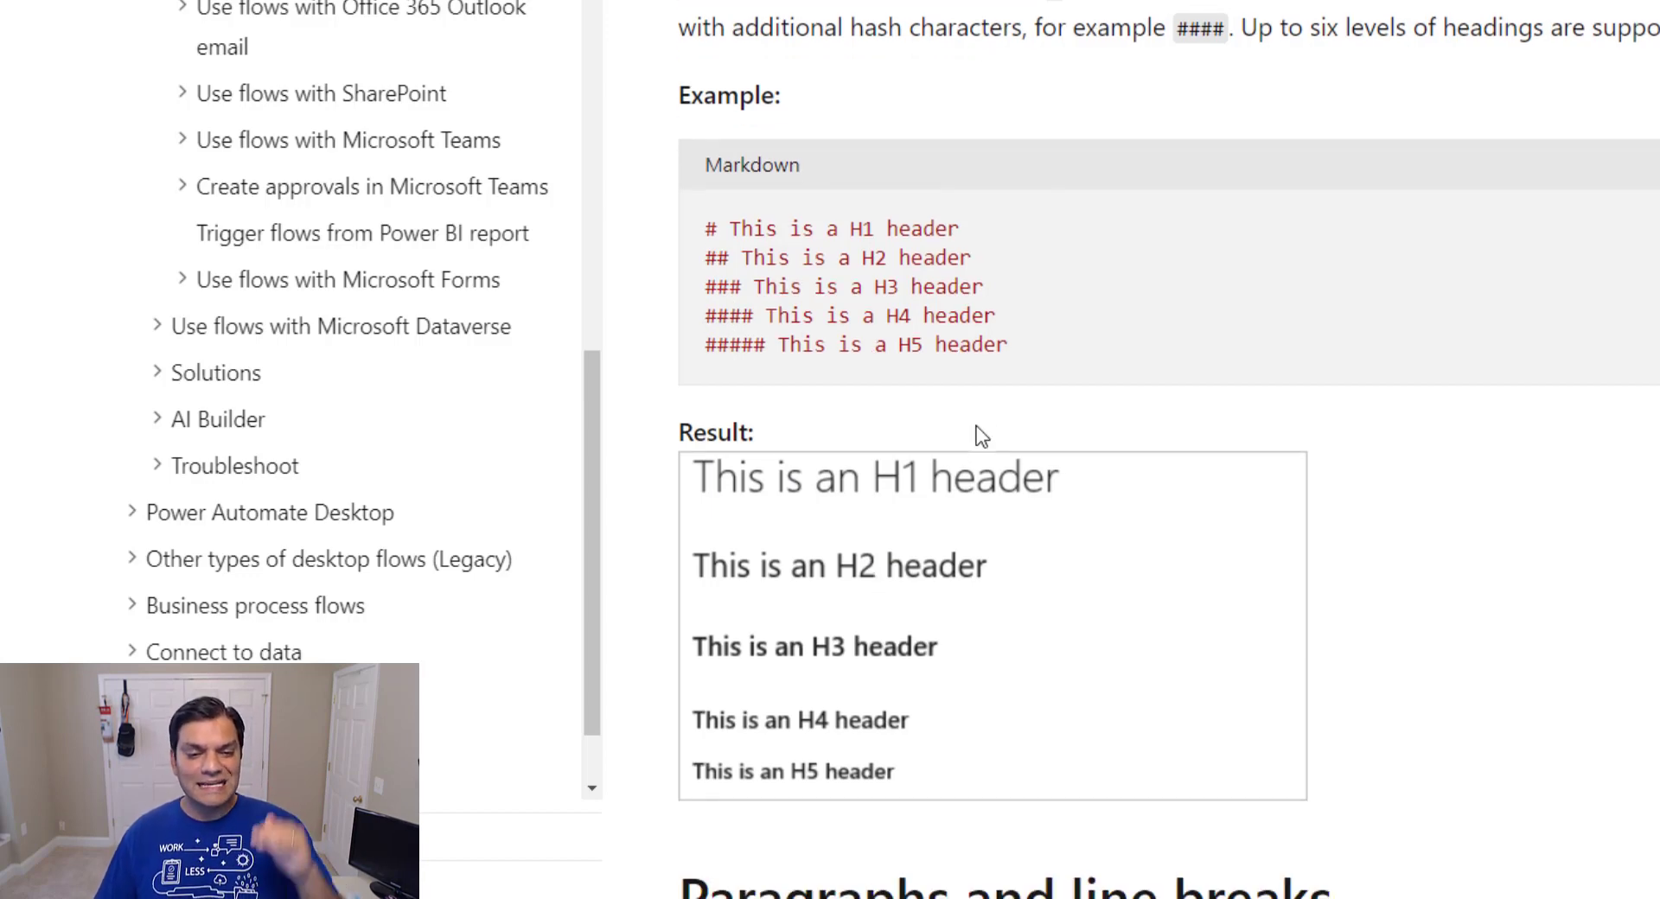
pyautogui.scroll(-6, 972, 435)
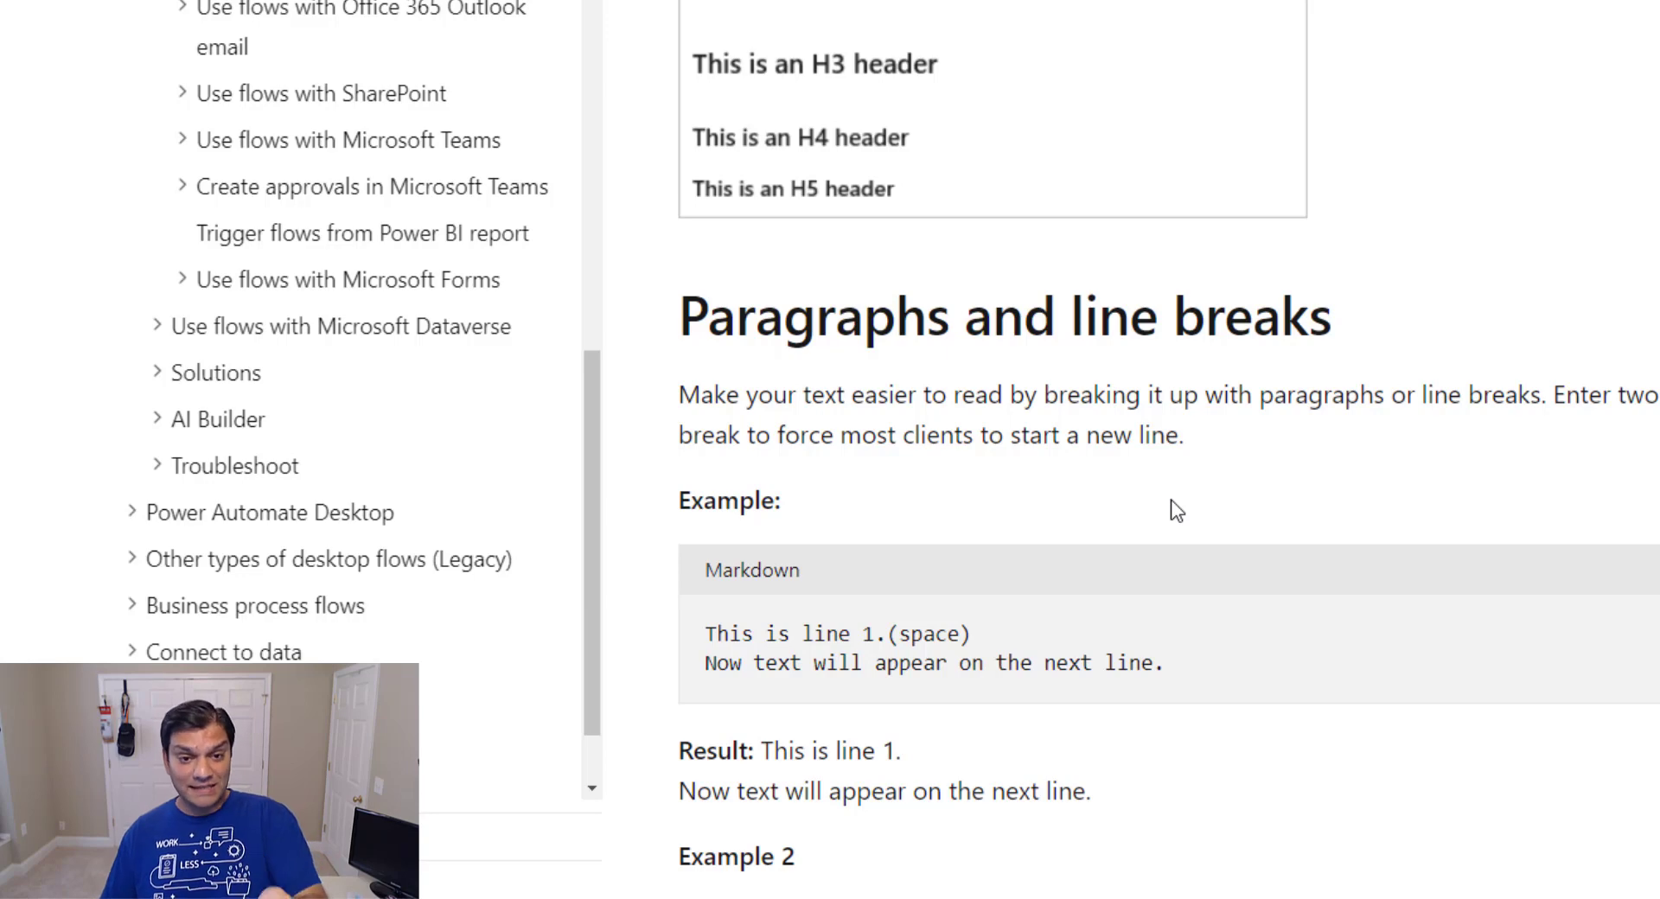
pyautogui.scroll(-2, 1176, 510)
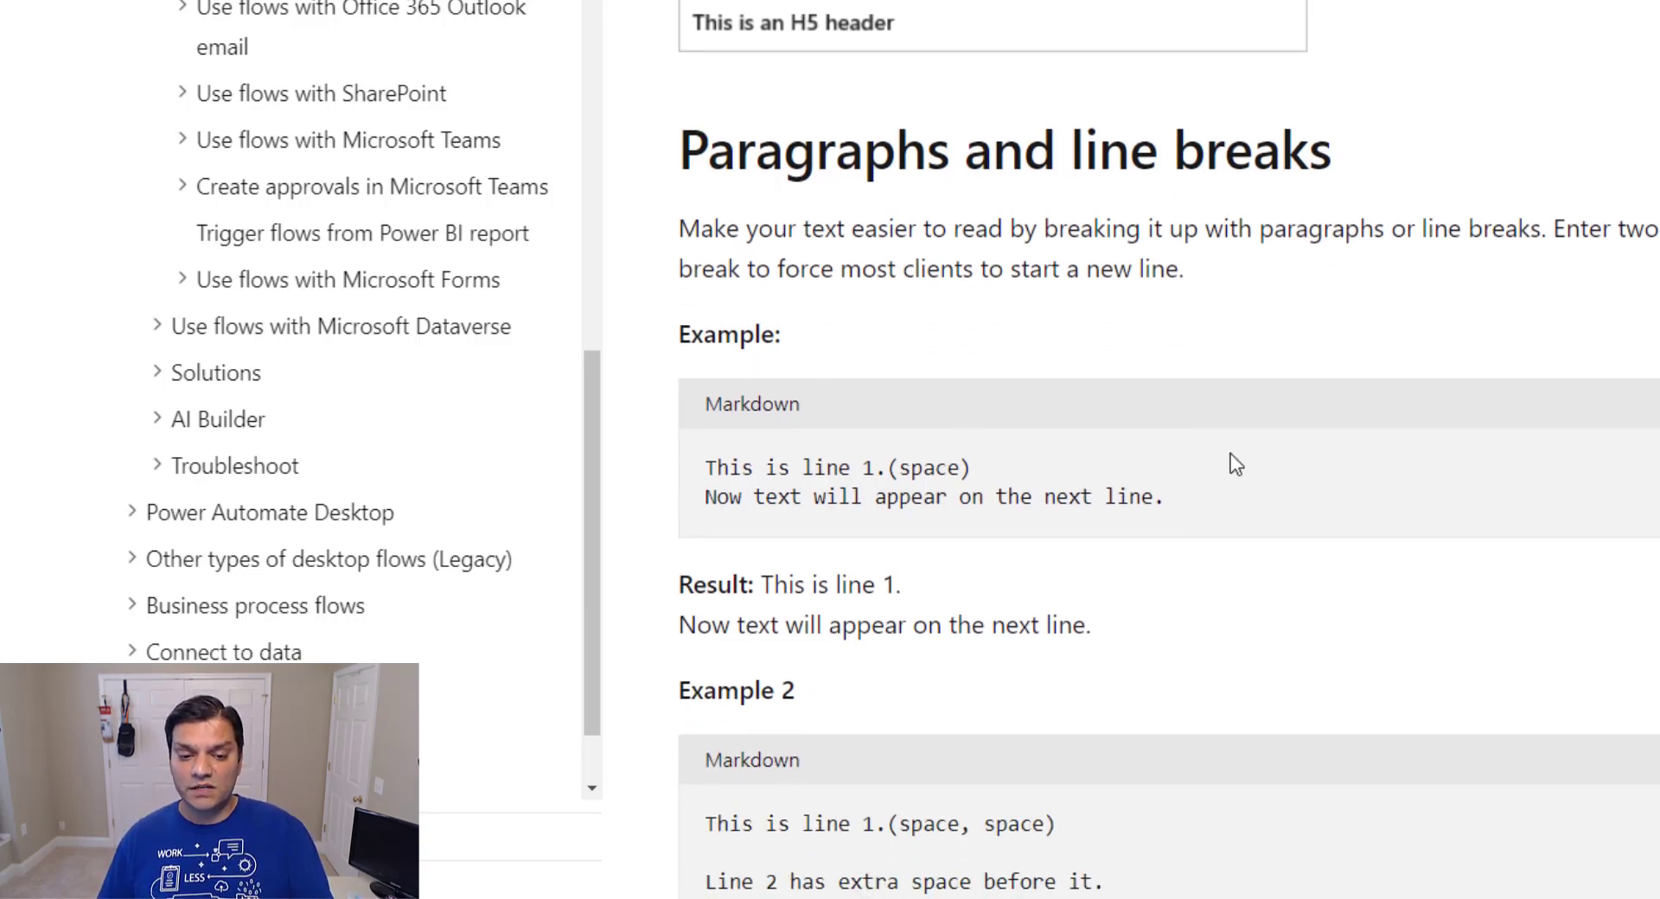
pyautogui.scroll(-4, 1231, 454)
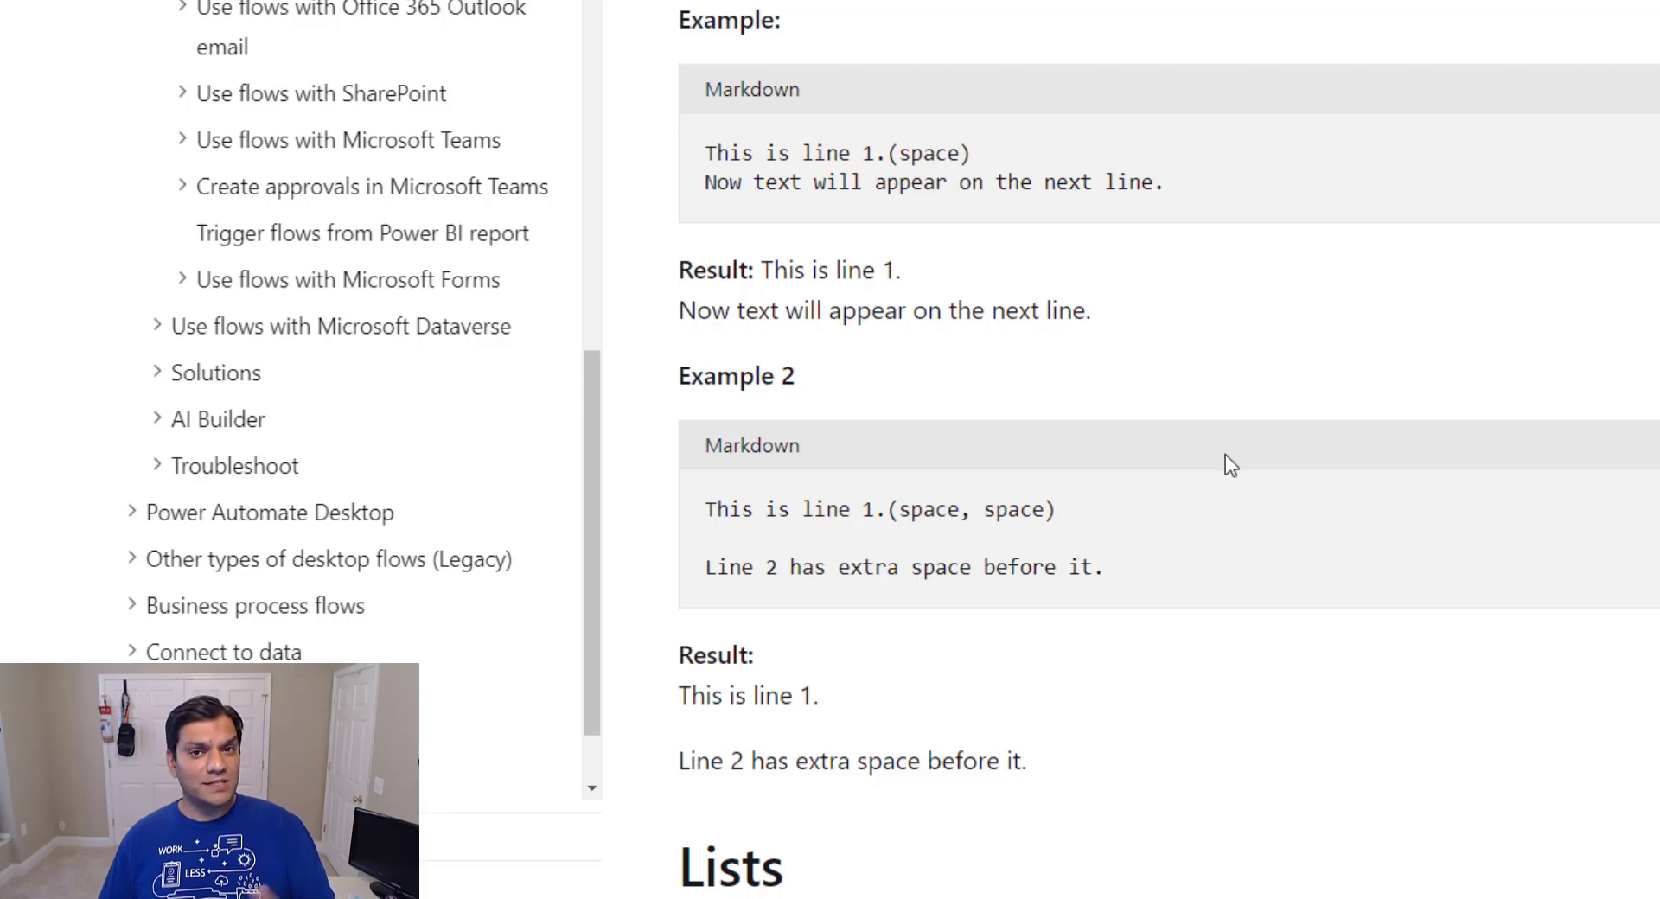
pyautogui.scroll(-6, 1226, 455)
pyautogui.scroll(-2, 1224, 456)
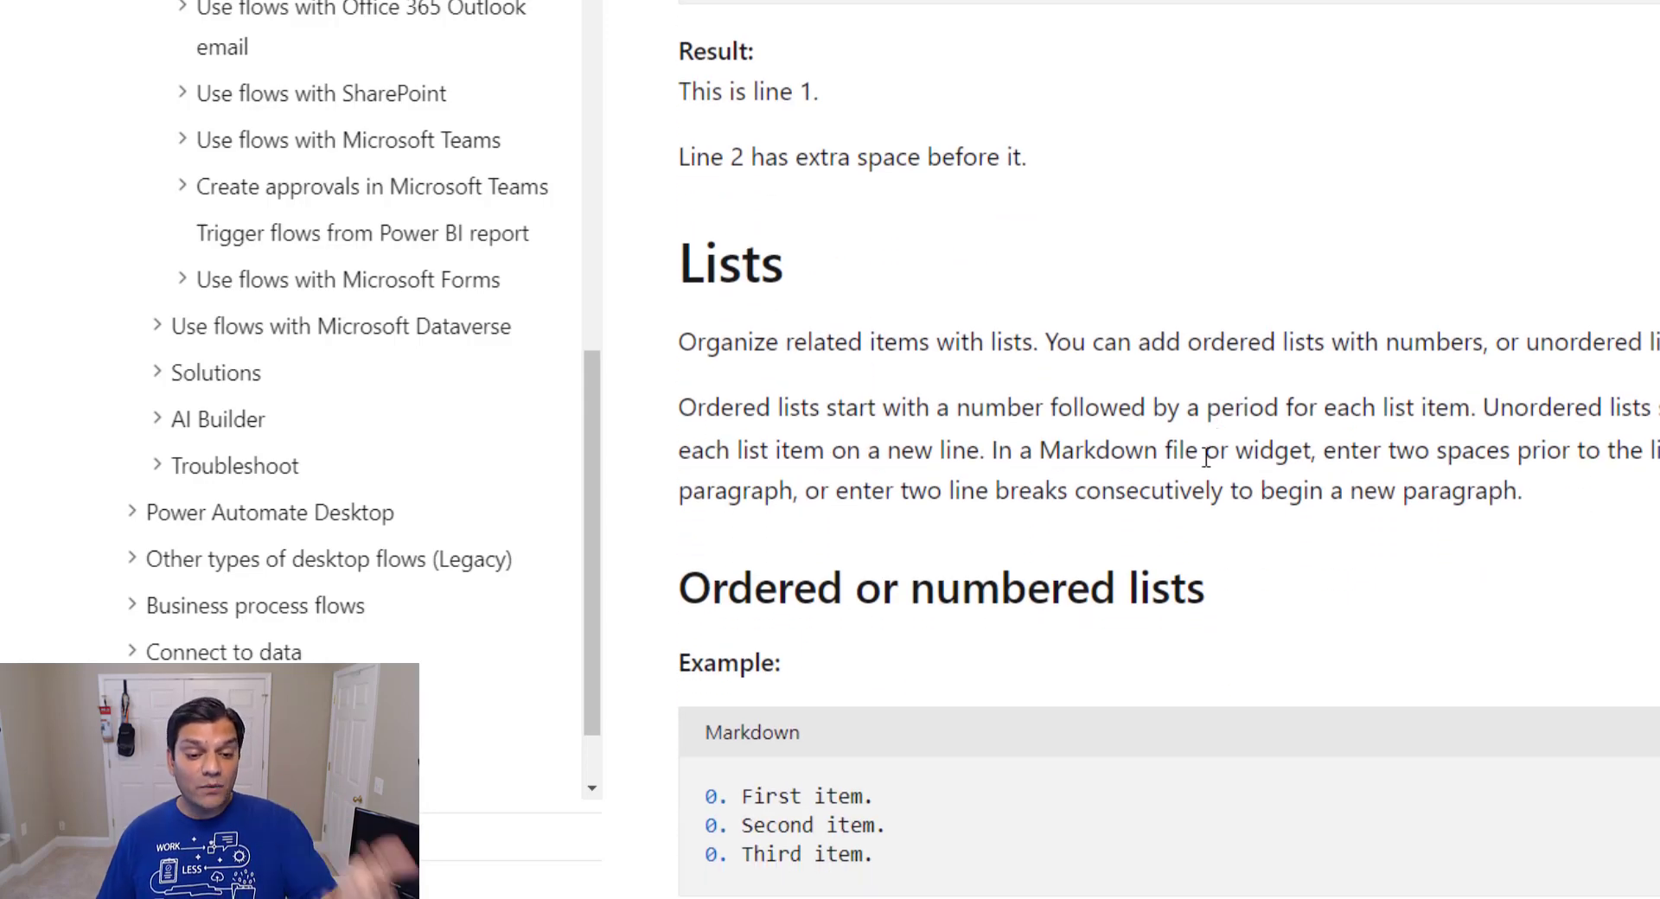
pyautogui.scroll(-2, 1211, 456)
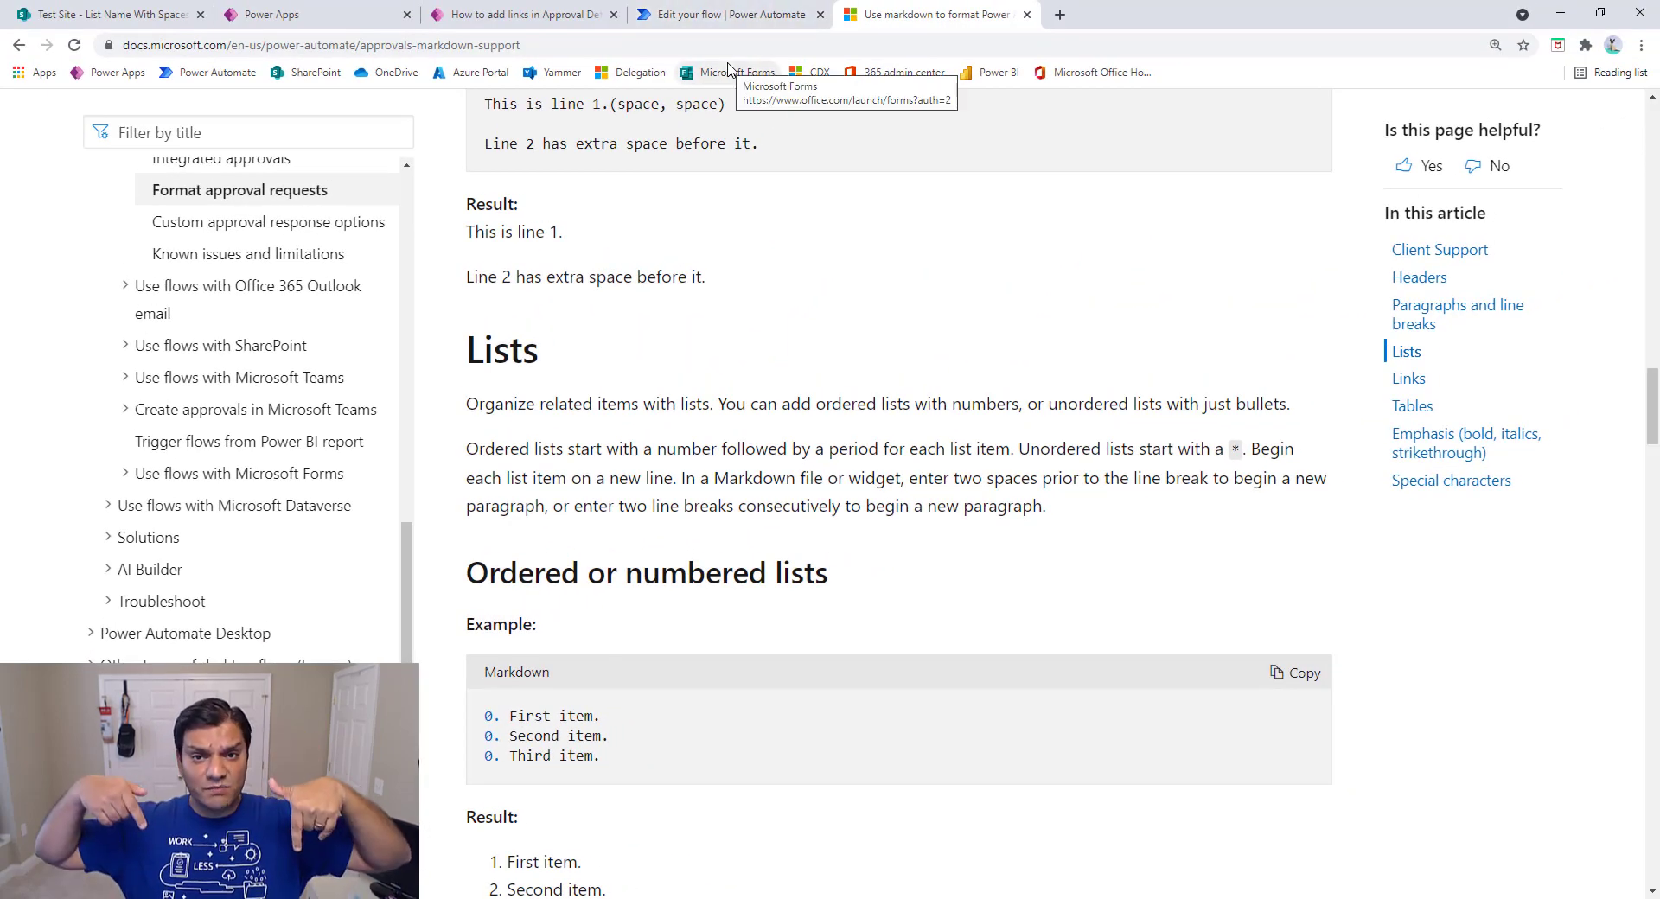
# Switch back to the flow in Power Automate, save it, and return to its details page
pyautogui.click(726, 12)
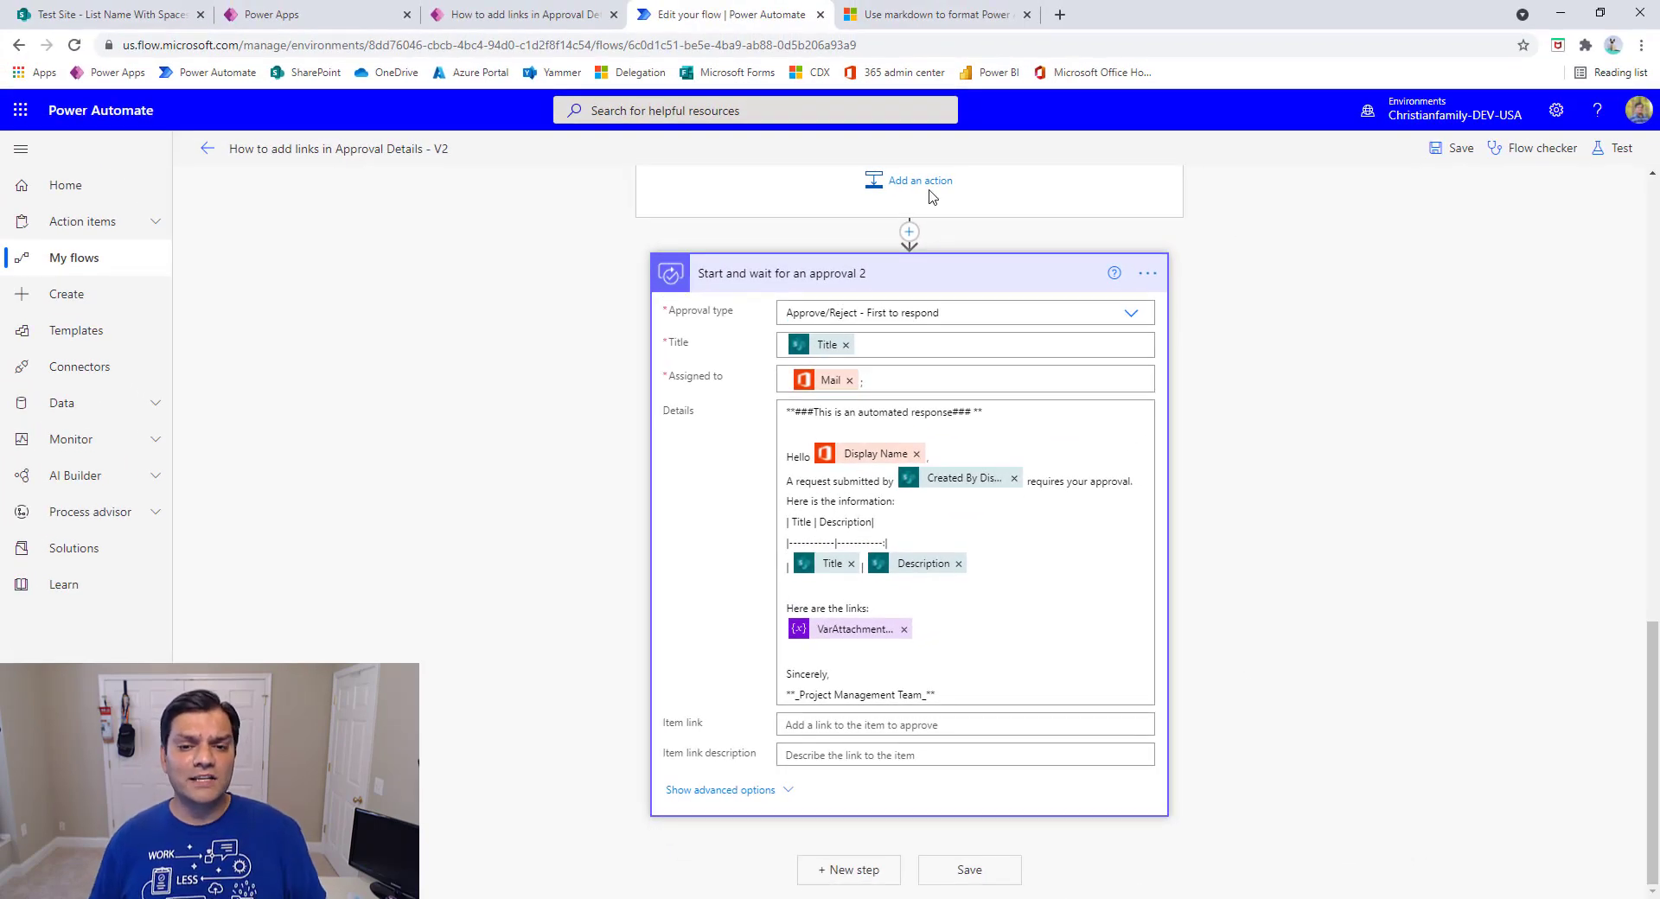
pyautogui.click(906, 15)
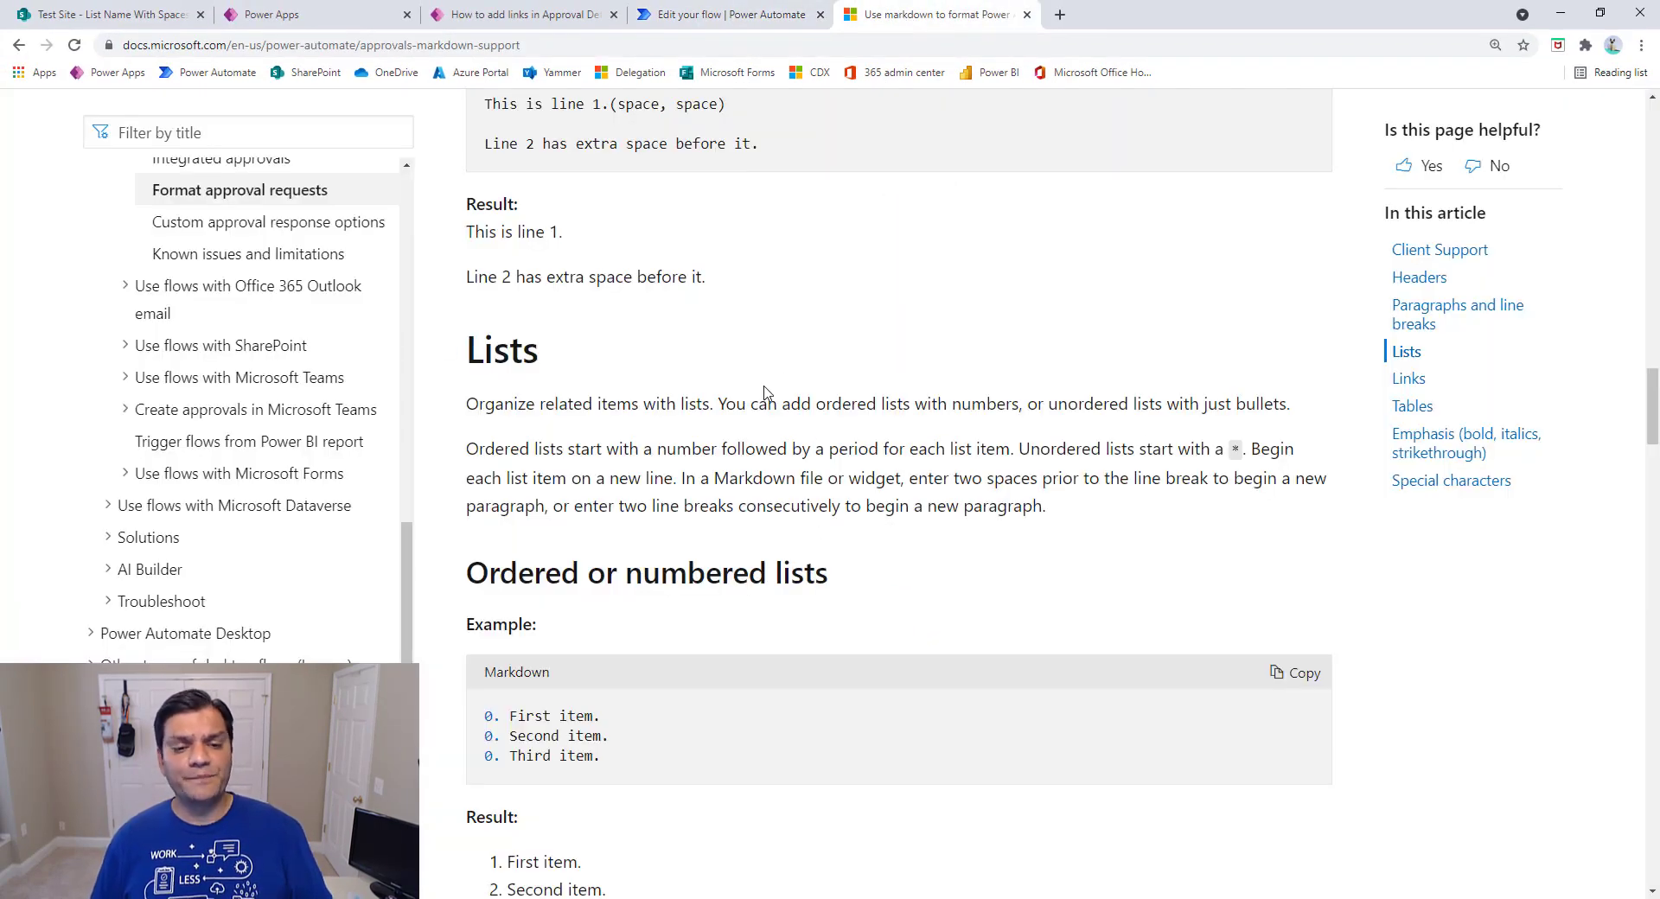
pyautogui.click(754, 15)
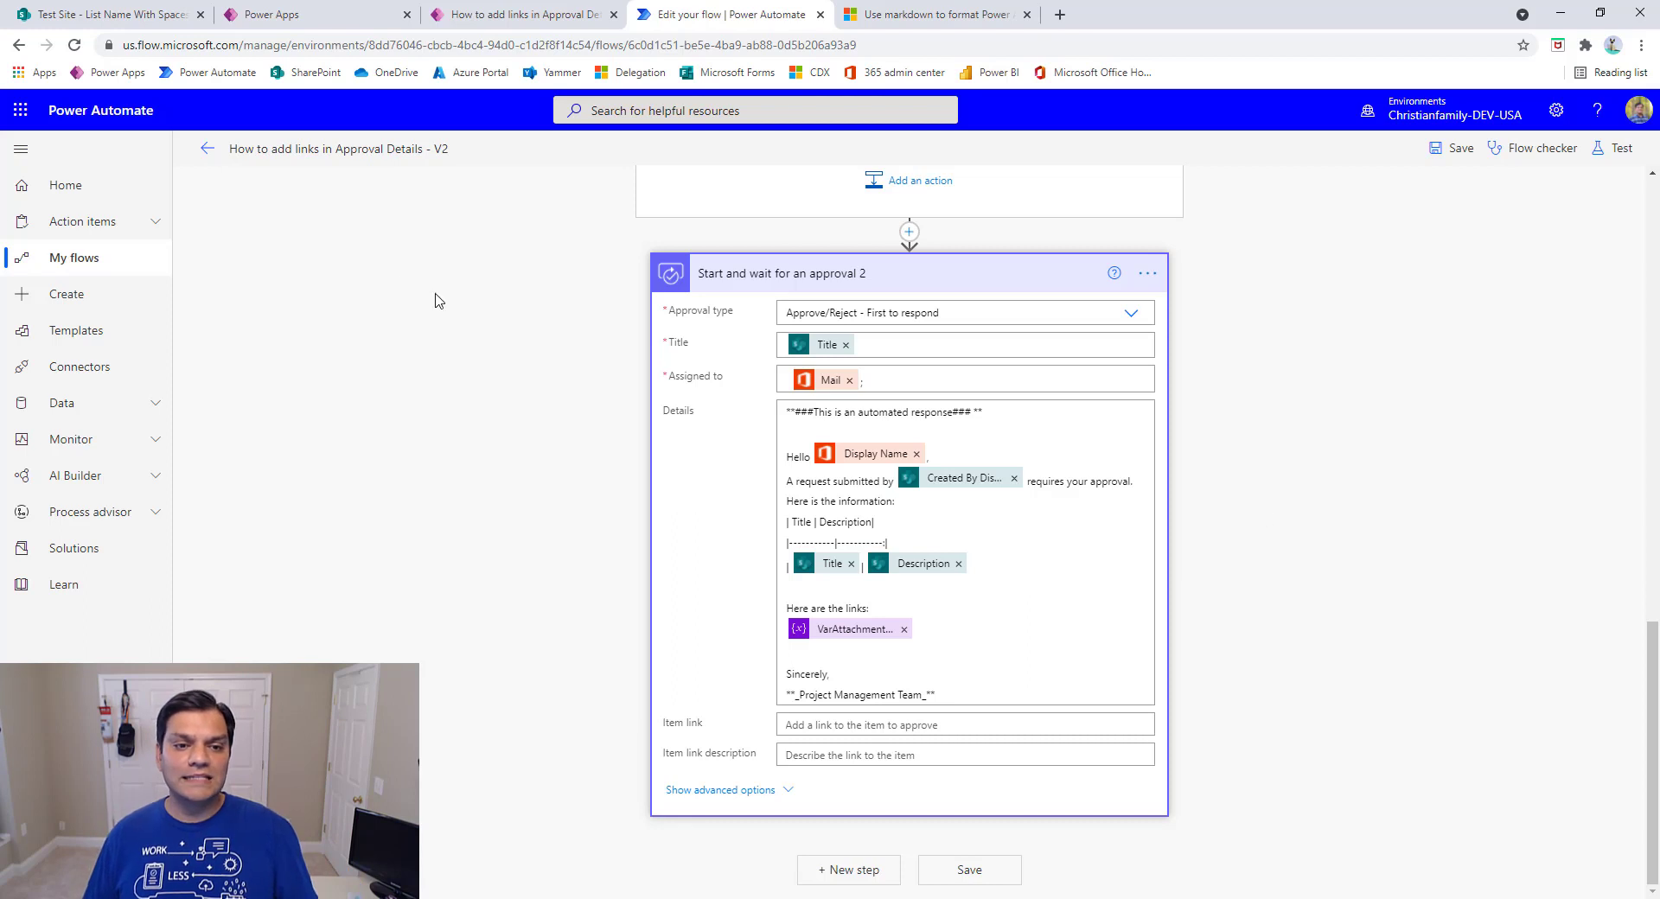
pyautogui.click(1451, 152)
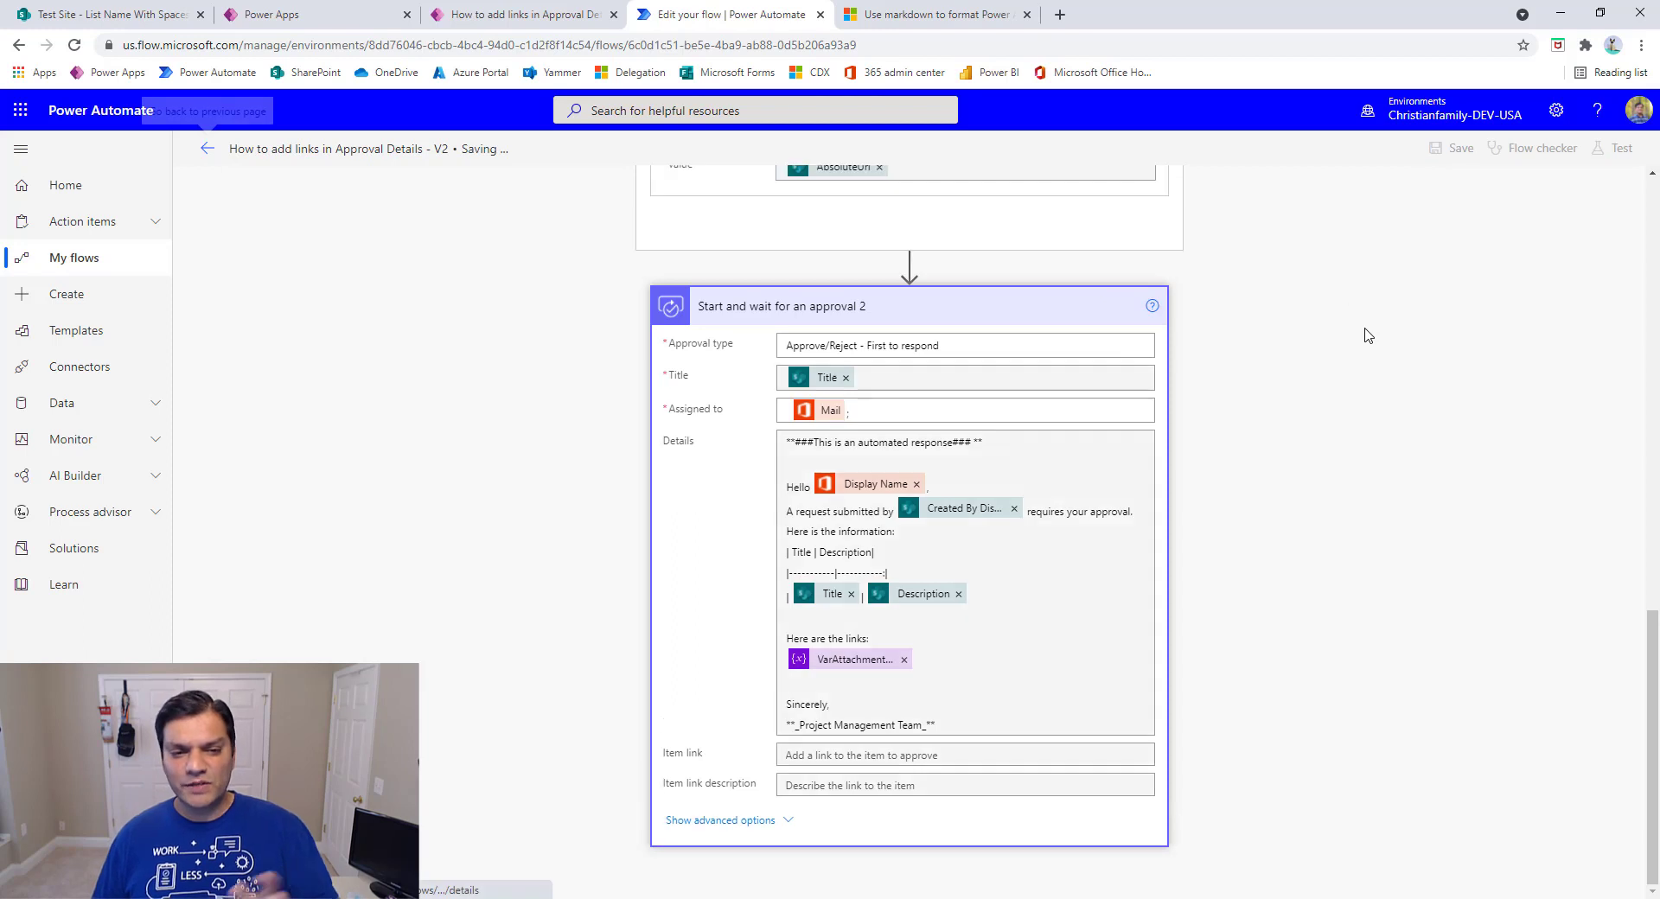
pyautogui.click(208, 152)
pyautogui.click(986, 194)
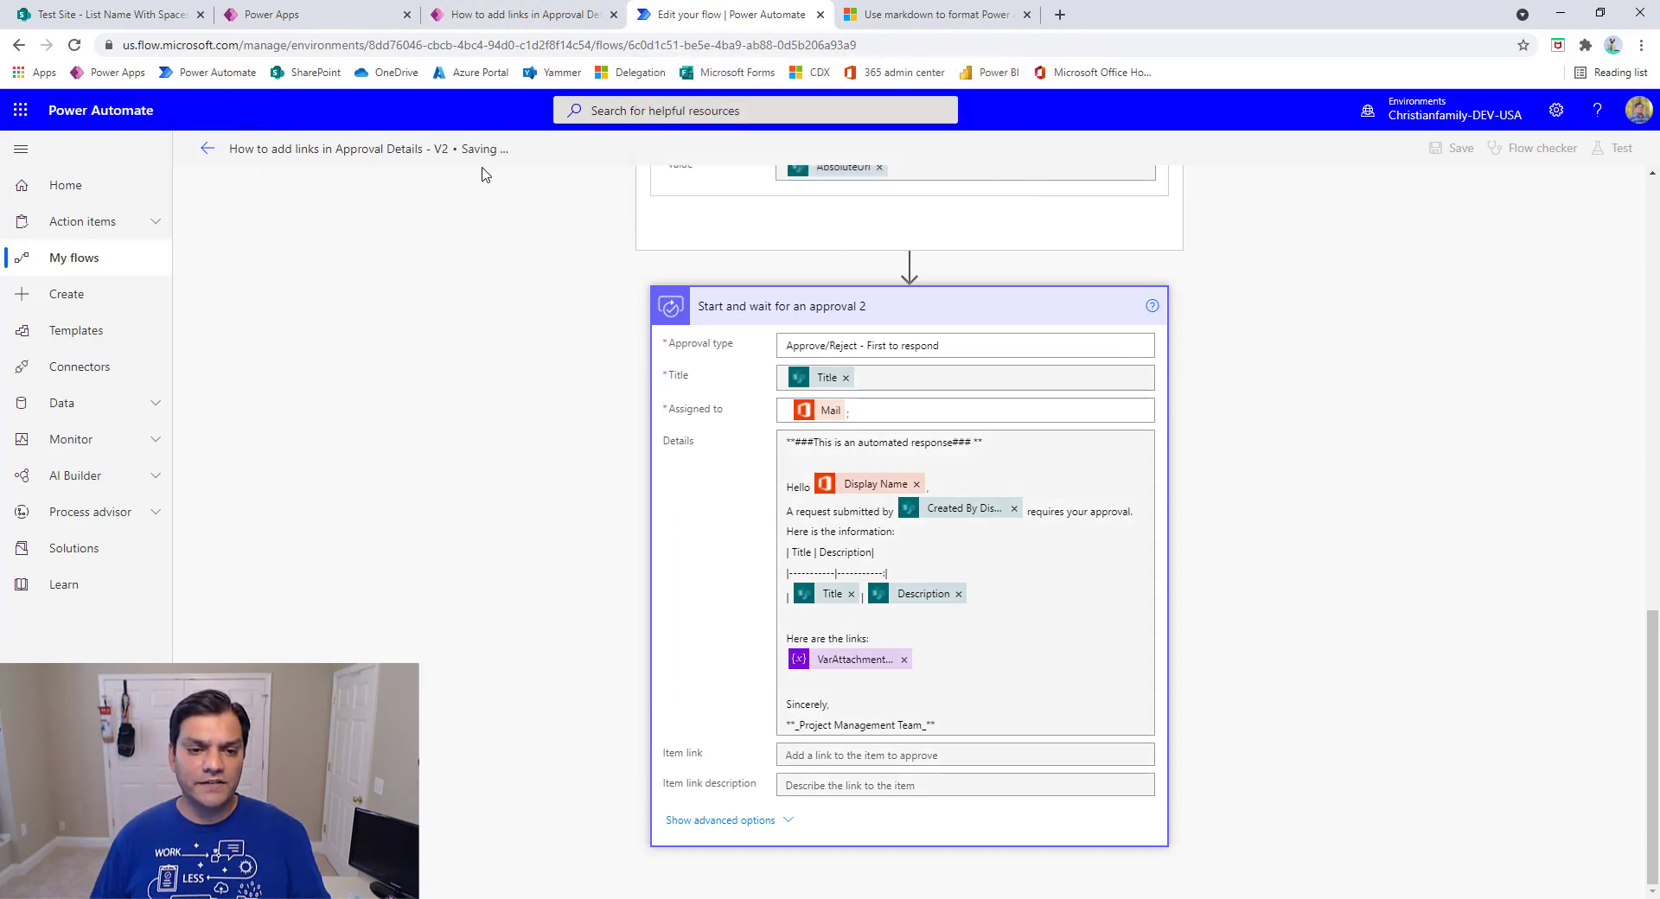
pyautogui.click(208, 149)
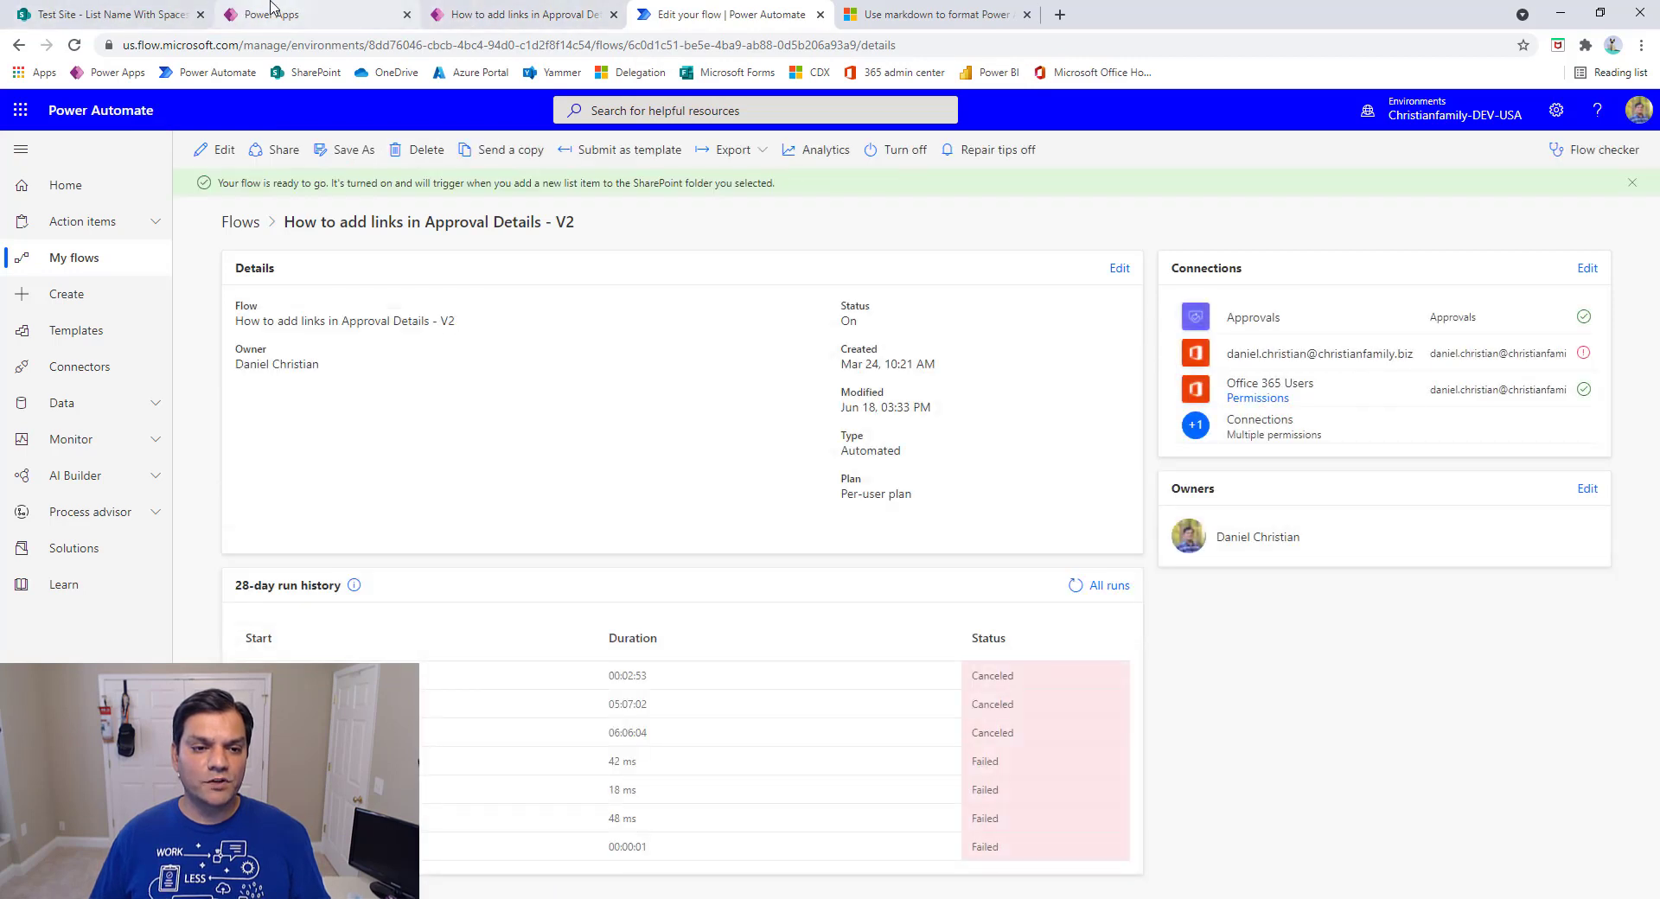
# Switch to the Power Apps project form and enter "A friday night engagement" as the title
pyautogui.click(519, 14)
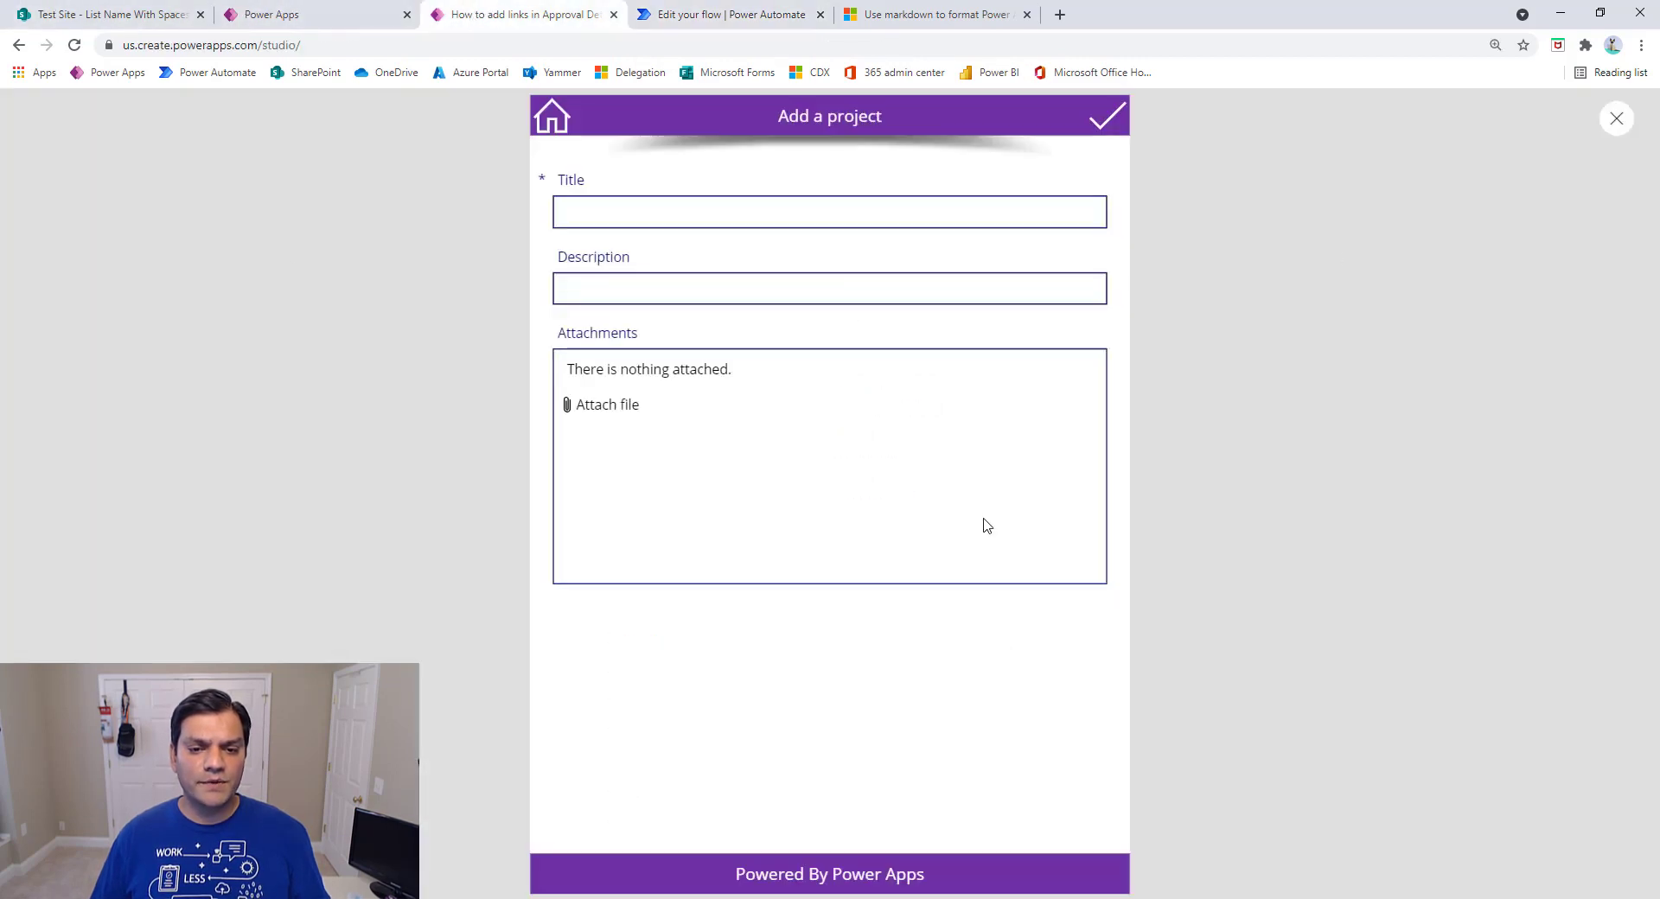
pyautogui.click(783, 207)
pyautogui.write('A ')
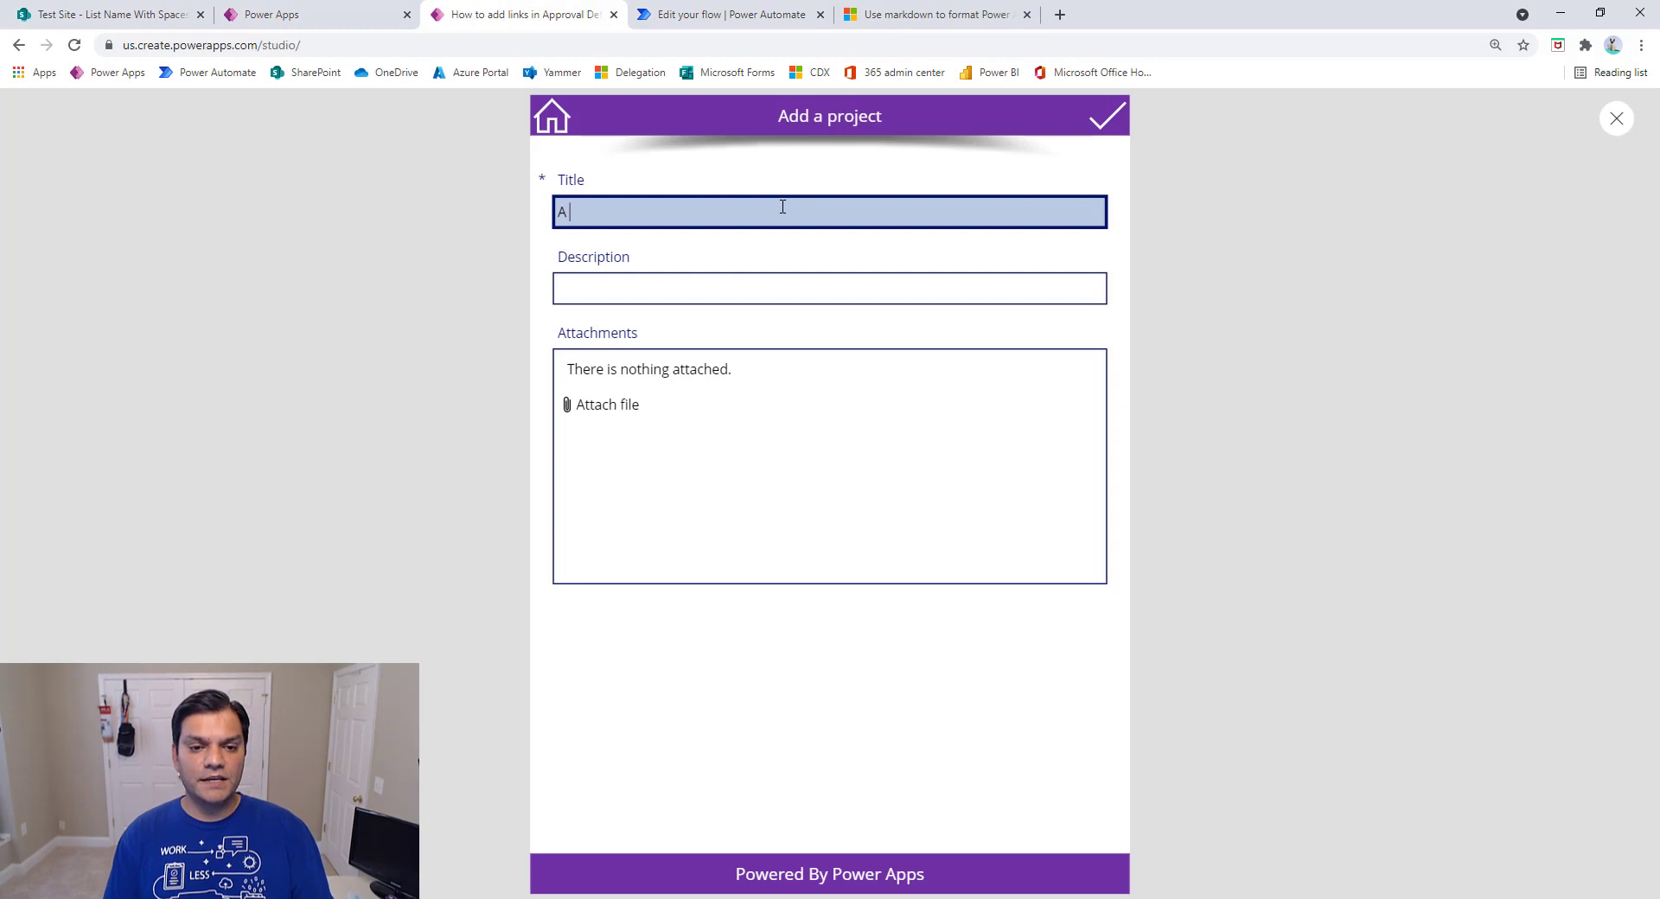
pyautogui.write('friday night ')
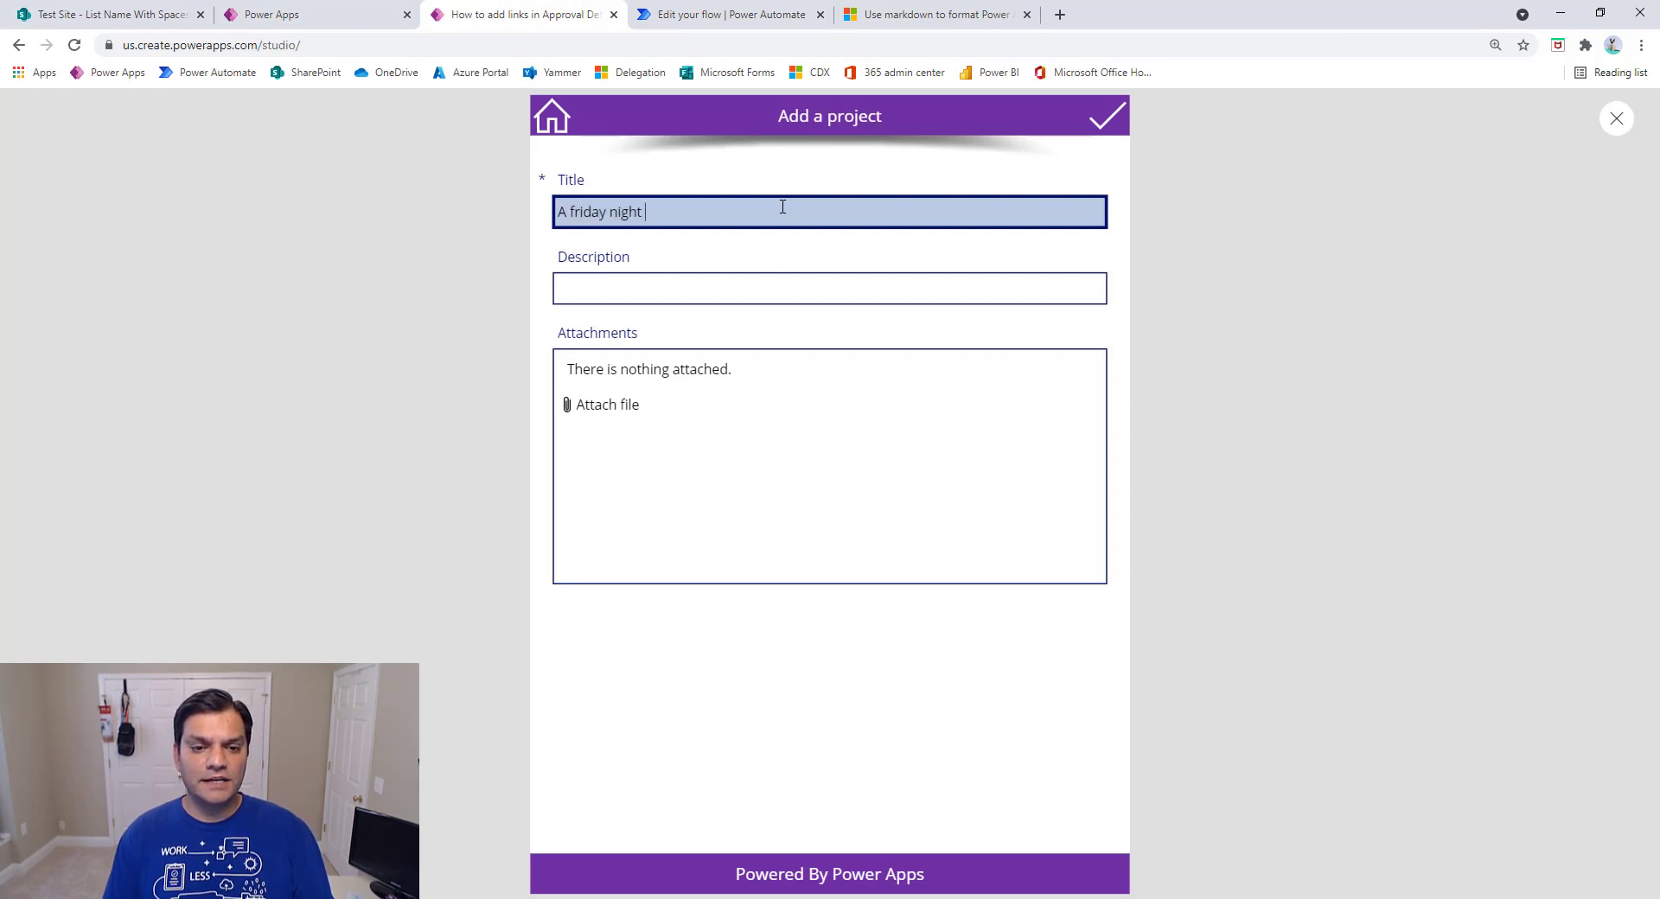
pyautogui.write('engagement')
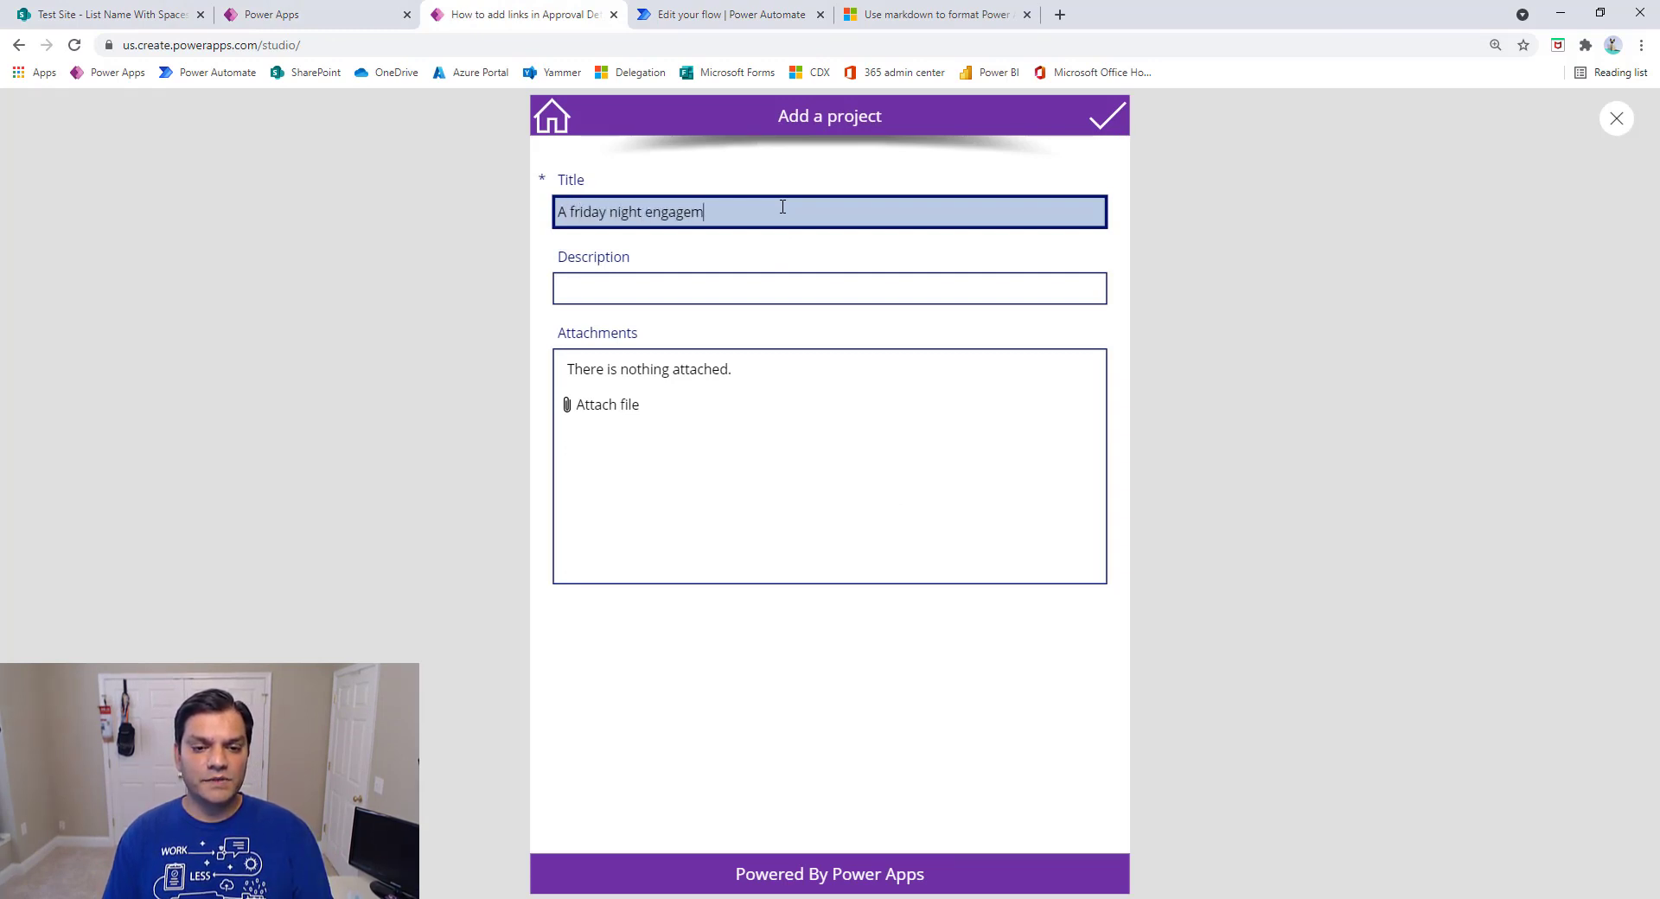
# Enter "The folks get together before the weekend starts" as the project description
pyautogui.press('Tab')
pyautogui.write('The ')
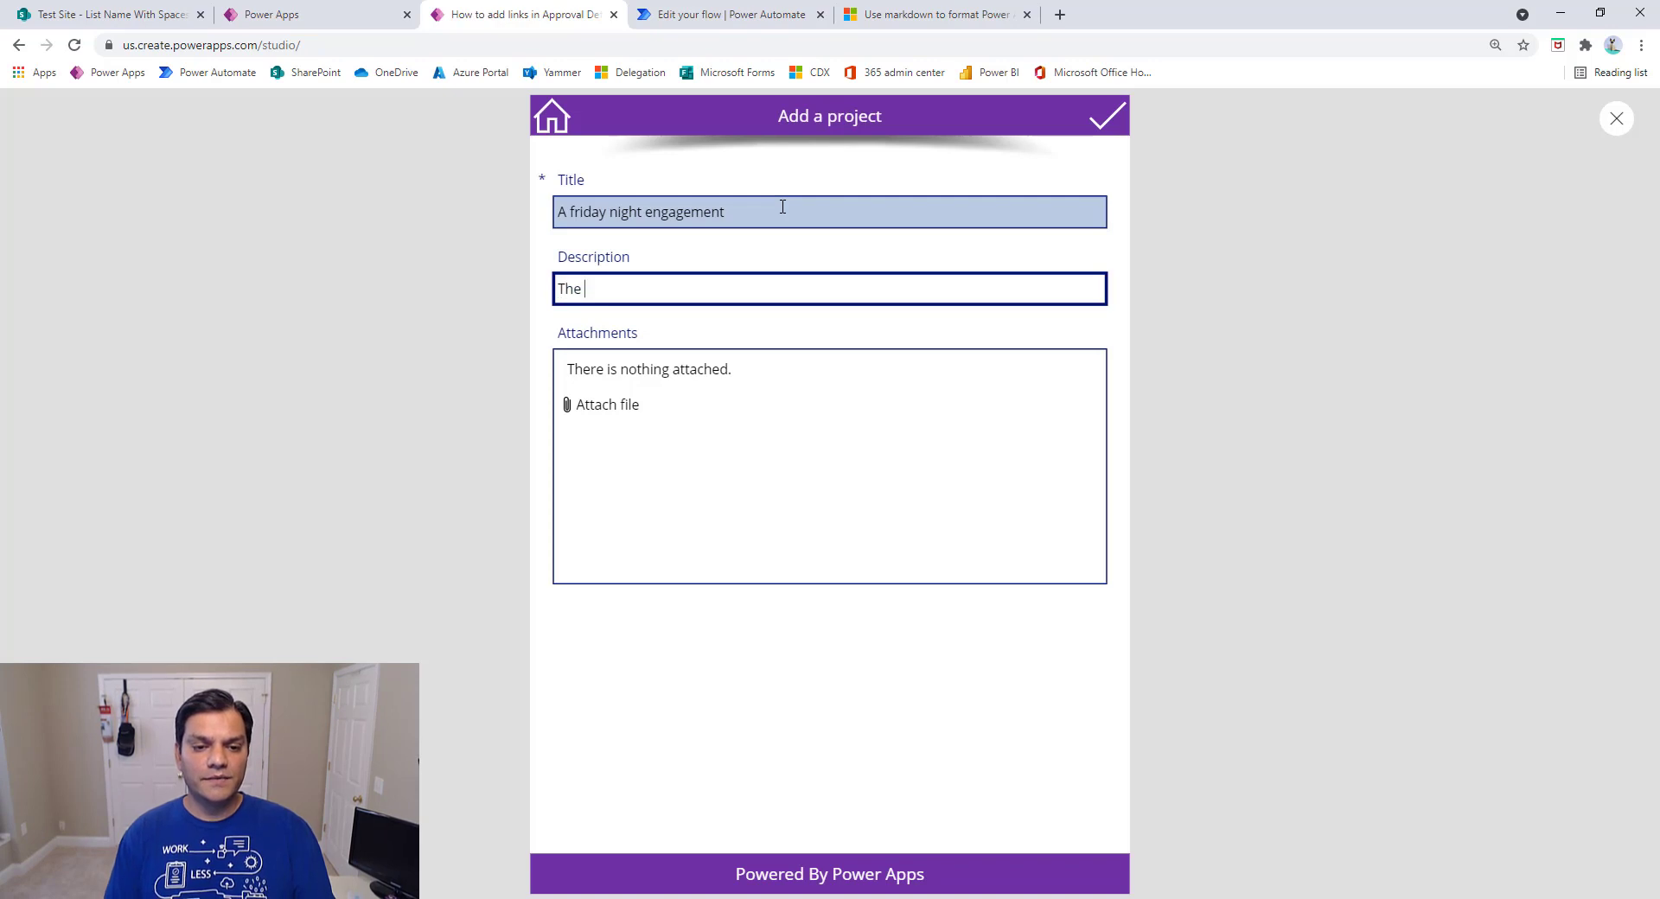
pyautogui.write('folks get to')
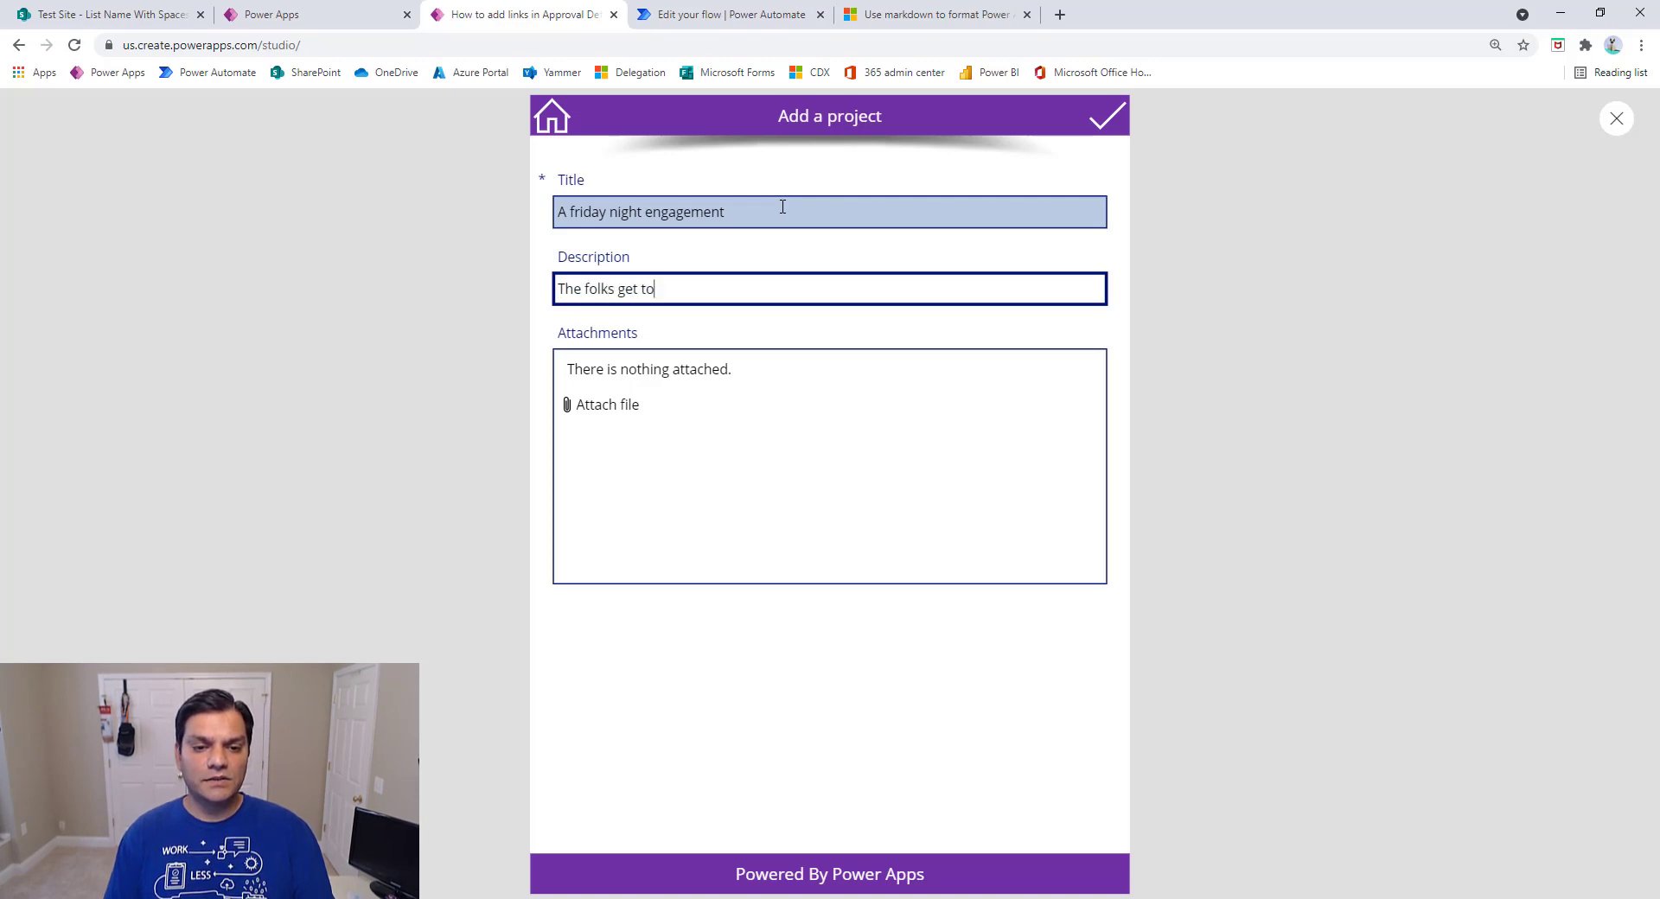
pyautogui.write('gether to ')
pyautogui.write('wi')
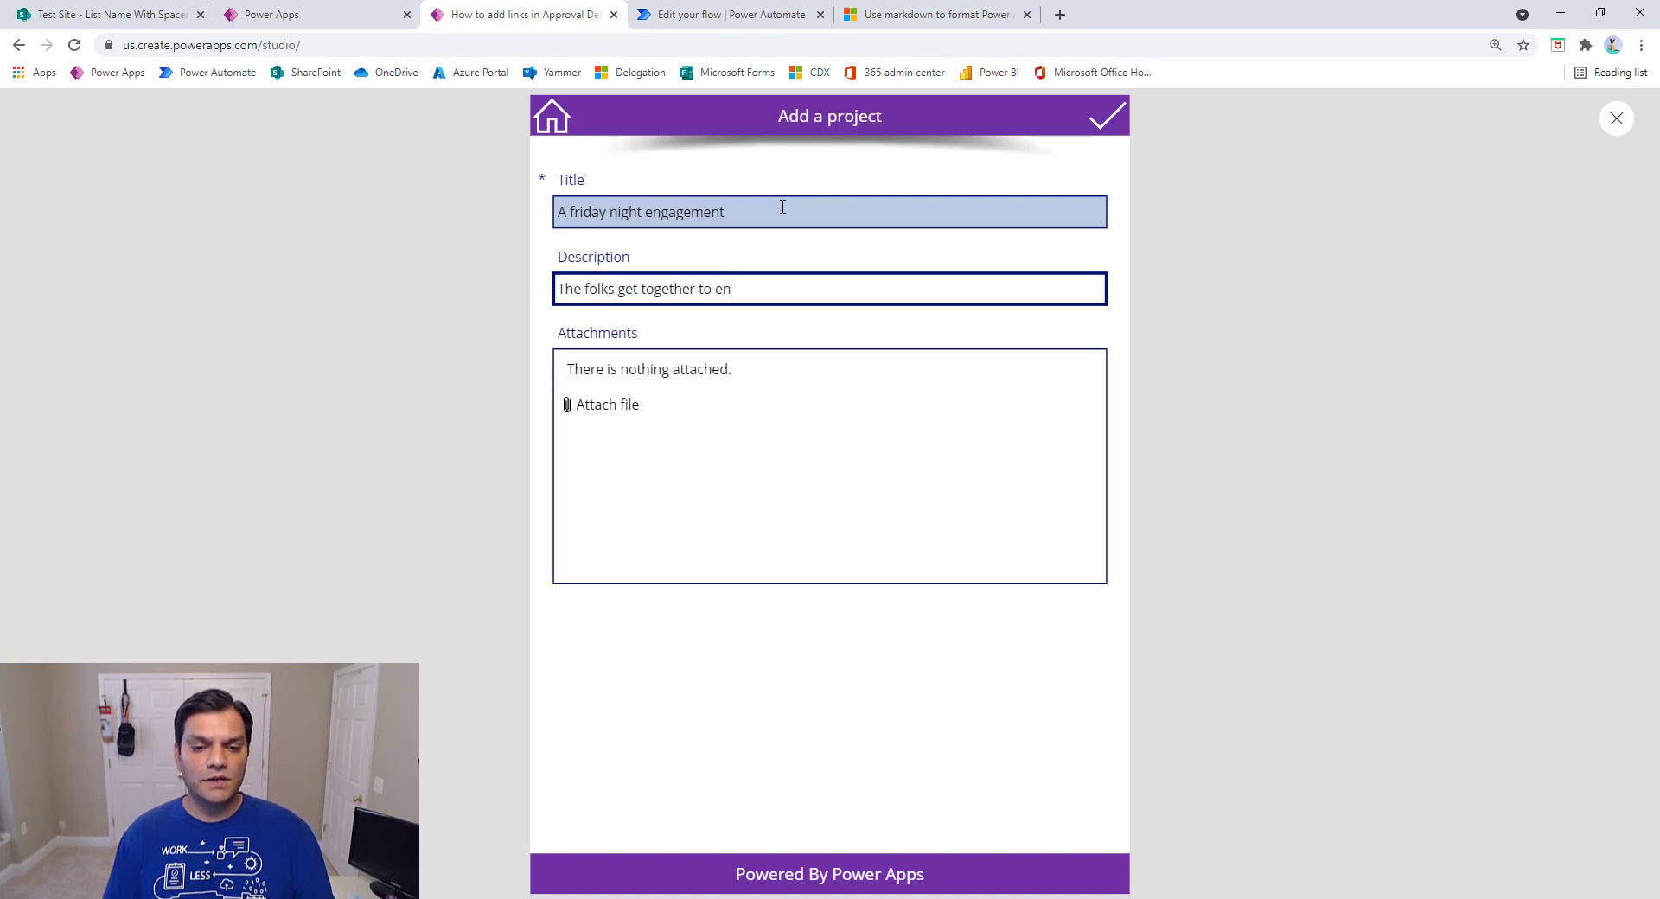
pyautogui.press('BackSpace')
pyautogui.press('BackSpace')
pyautogui.press('BackSpace')
pyautogui.press('BackSpace')
pyautogui.press('BackSpace')
pyautogui.write('b')
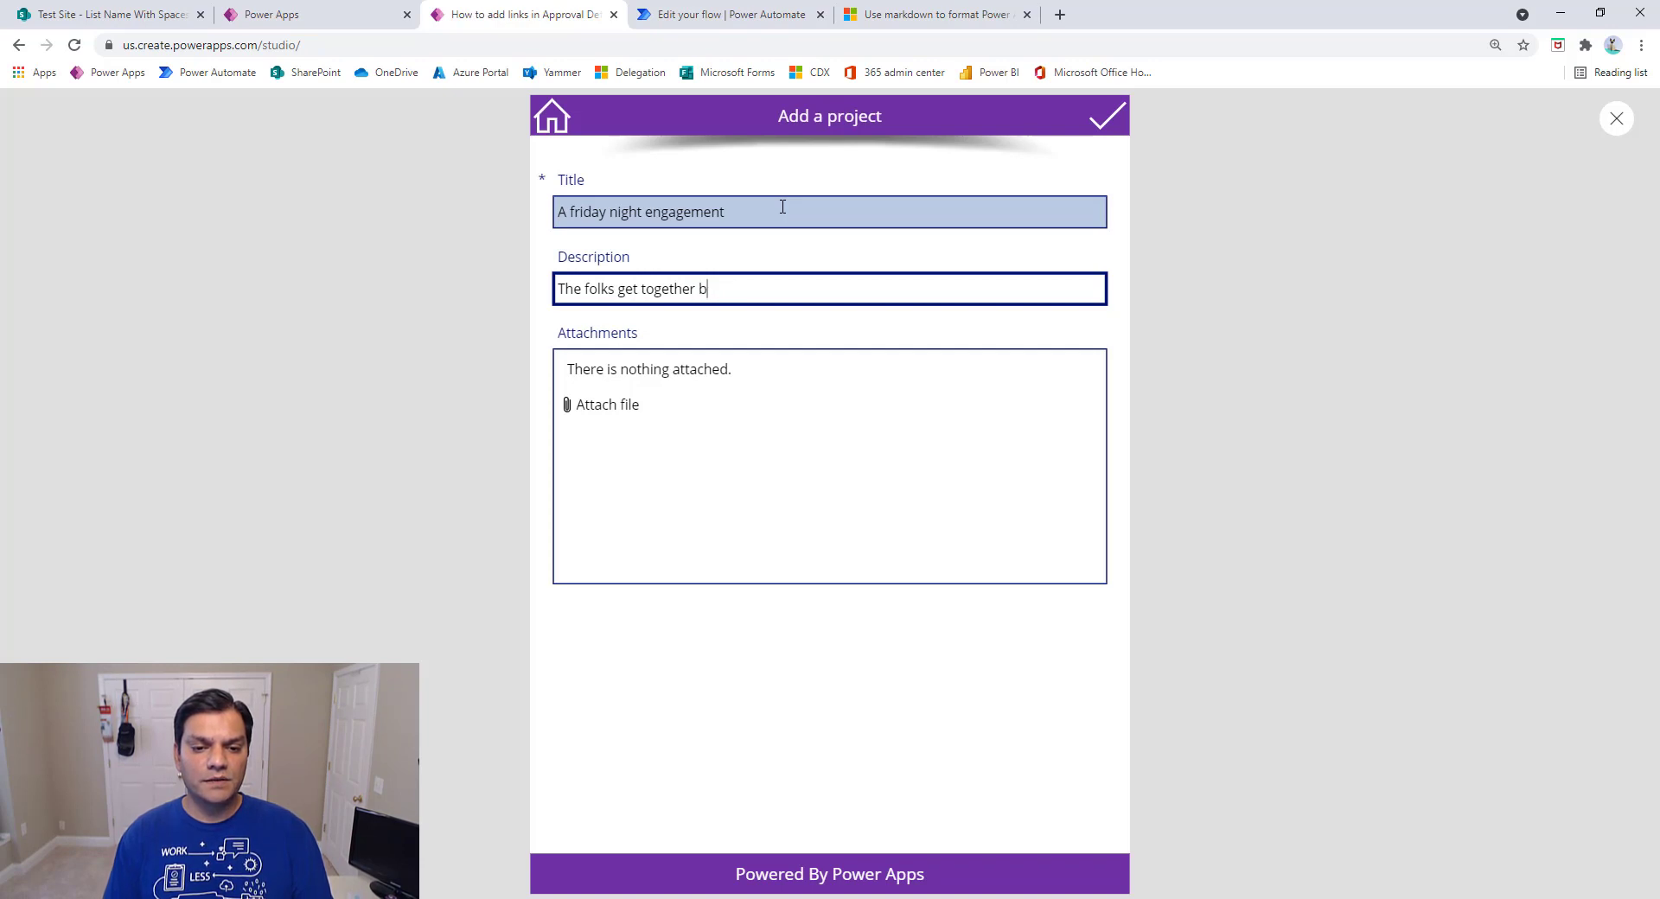
pyautogui.write('efore the weekend starts')
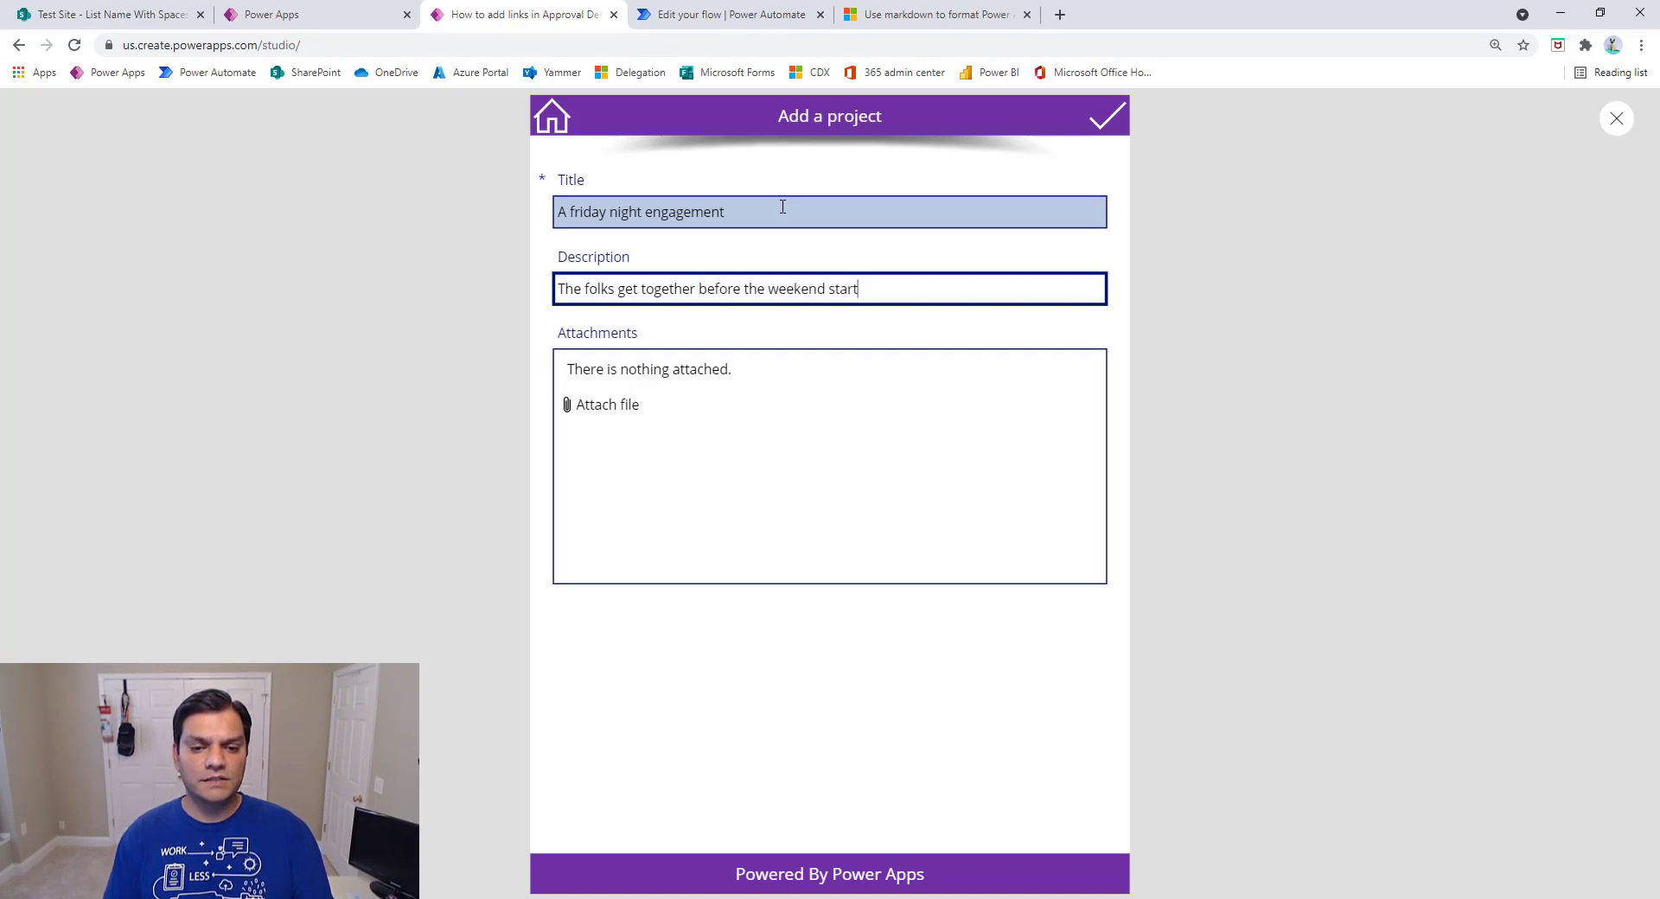
# Attach Monthly Budget Tracker data.xlsx from the Documents folder to the project and submit the form
pyautogui.click(614, 404)
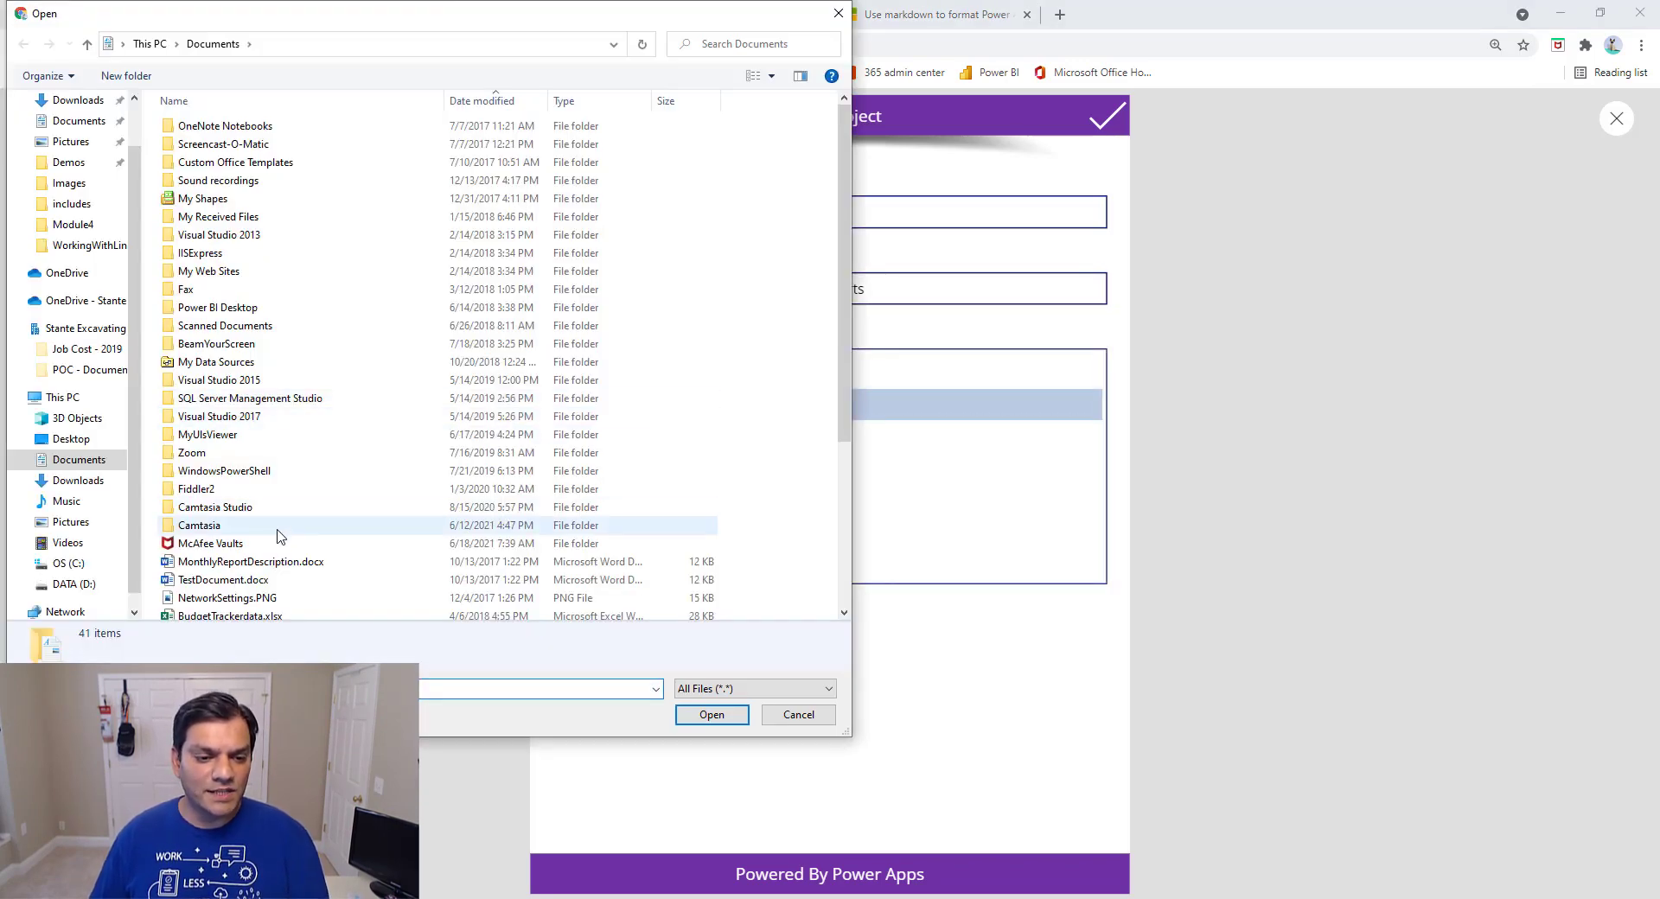
pyautogui.click(220, 563)
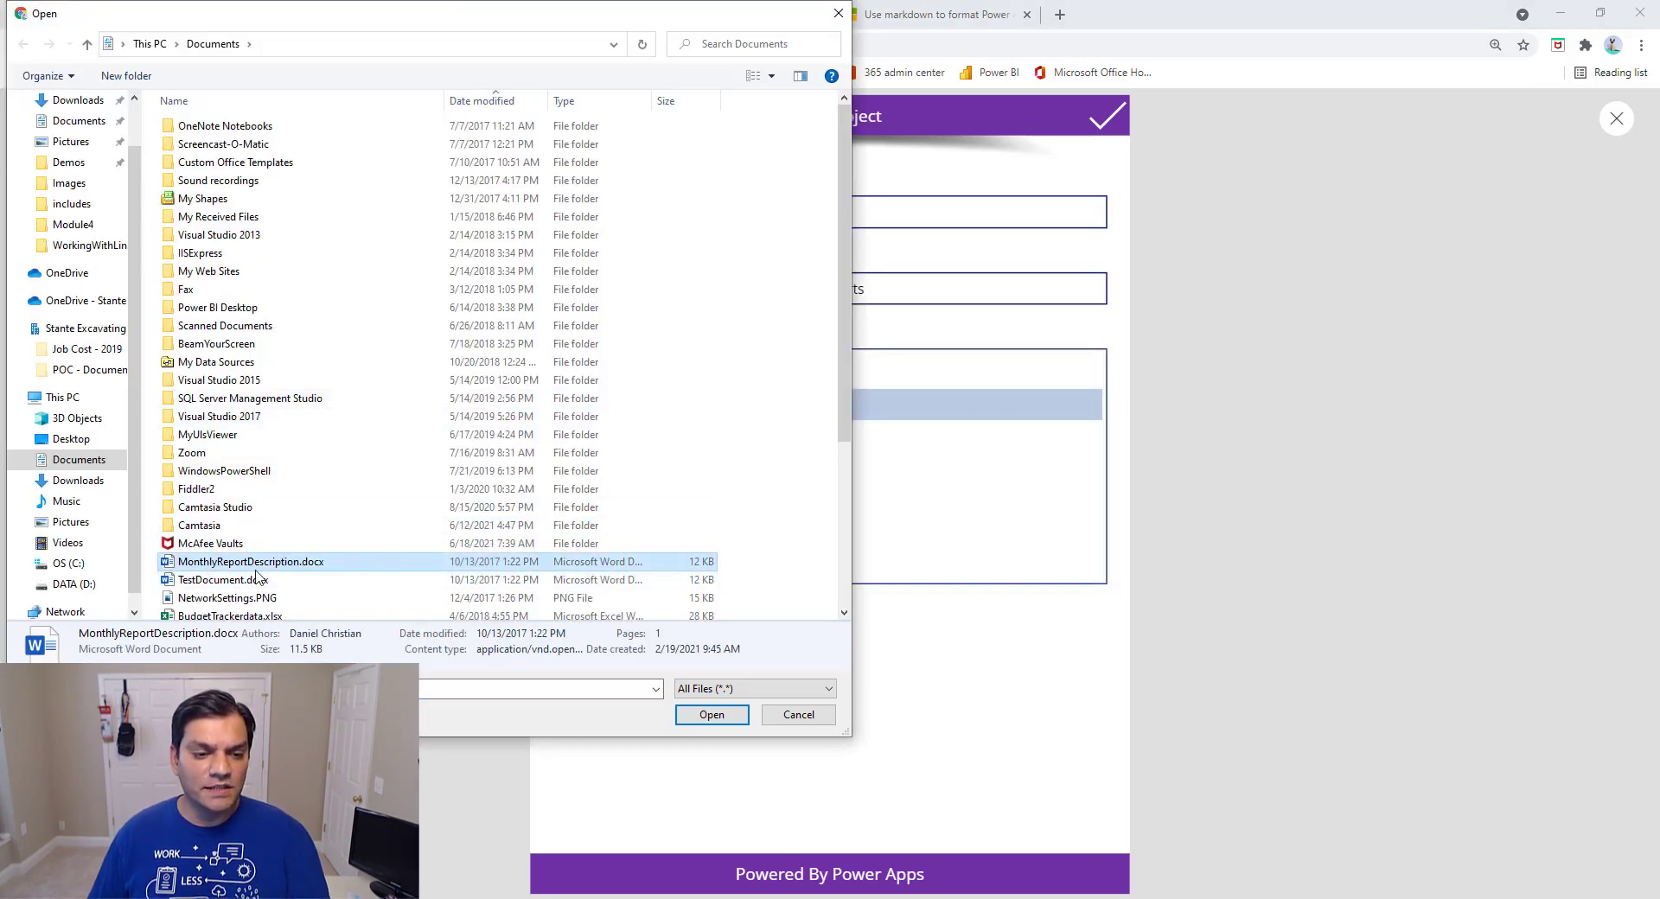
pyautogui.scroll(-3, 256, 576)
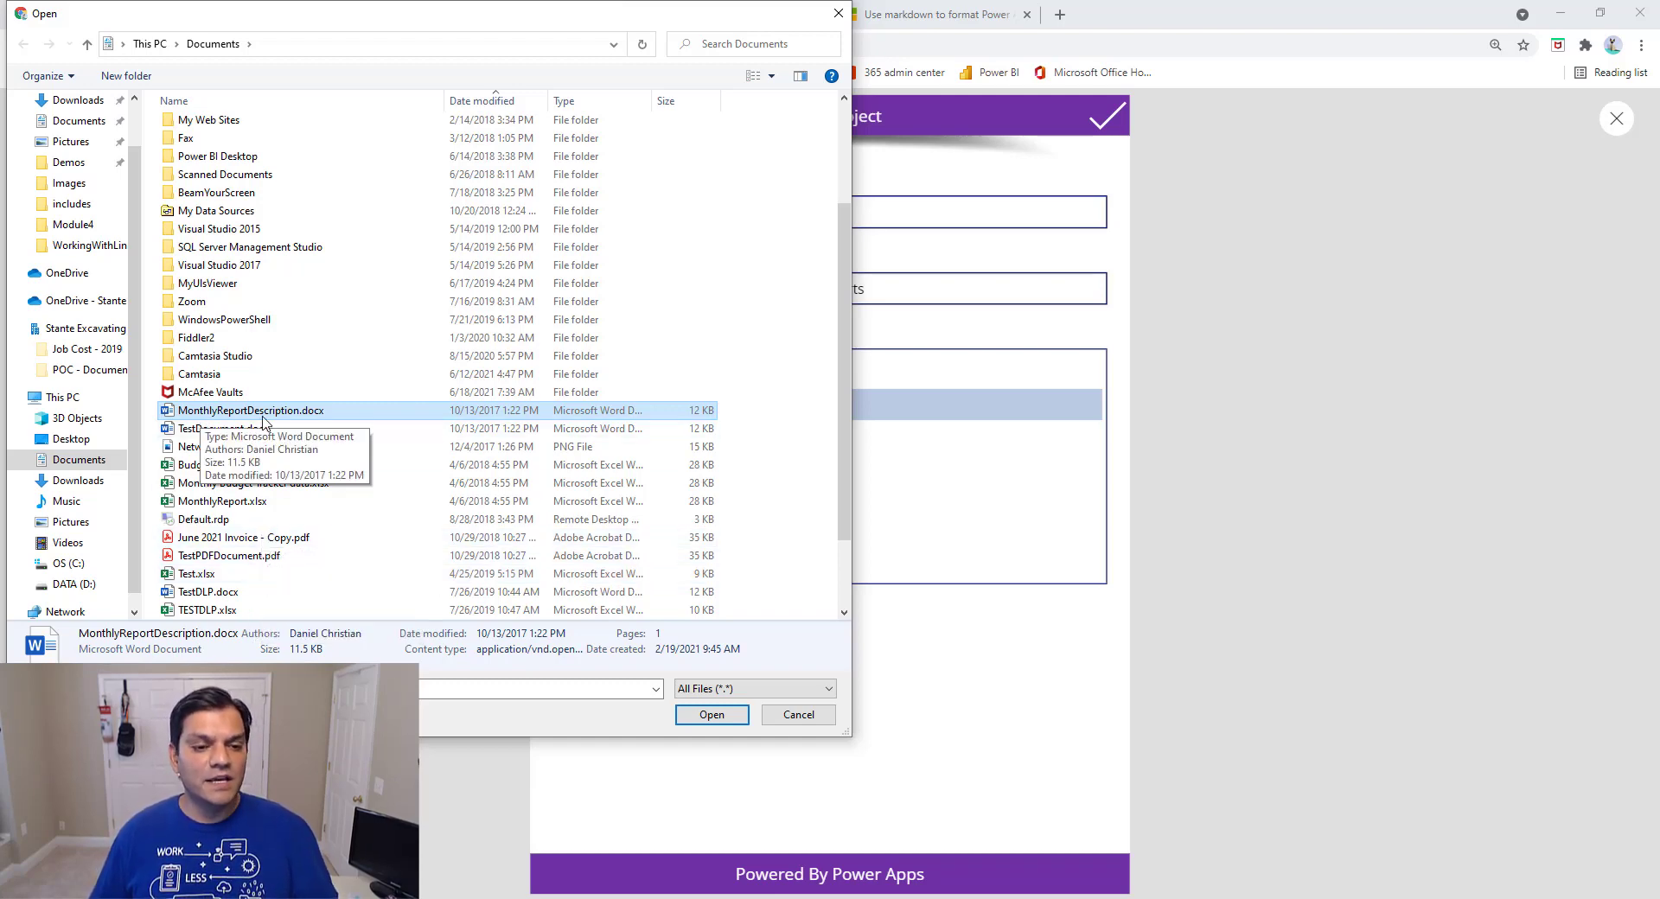
pyautogui.click(267, 491)
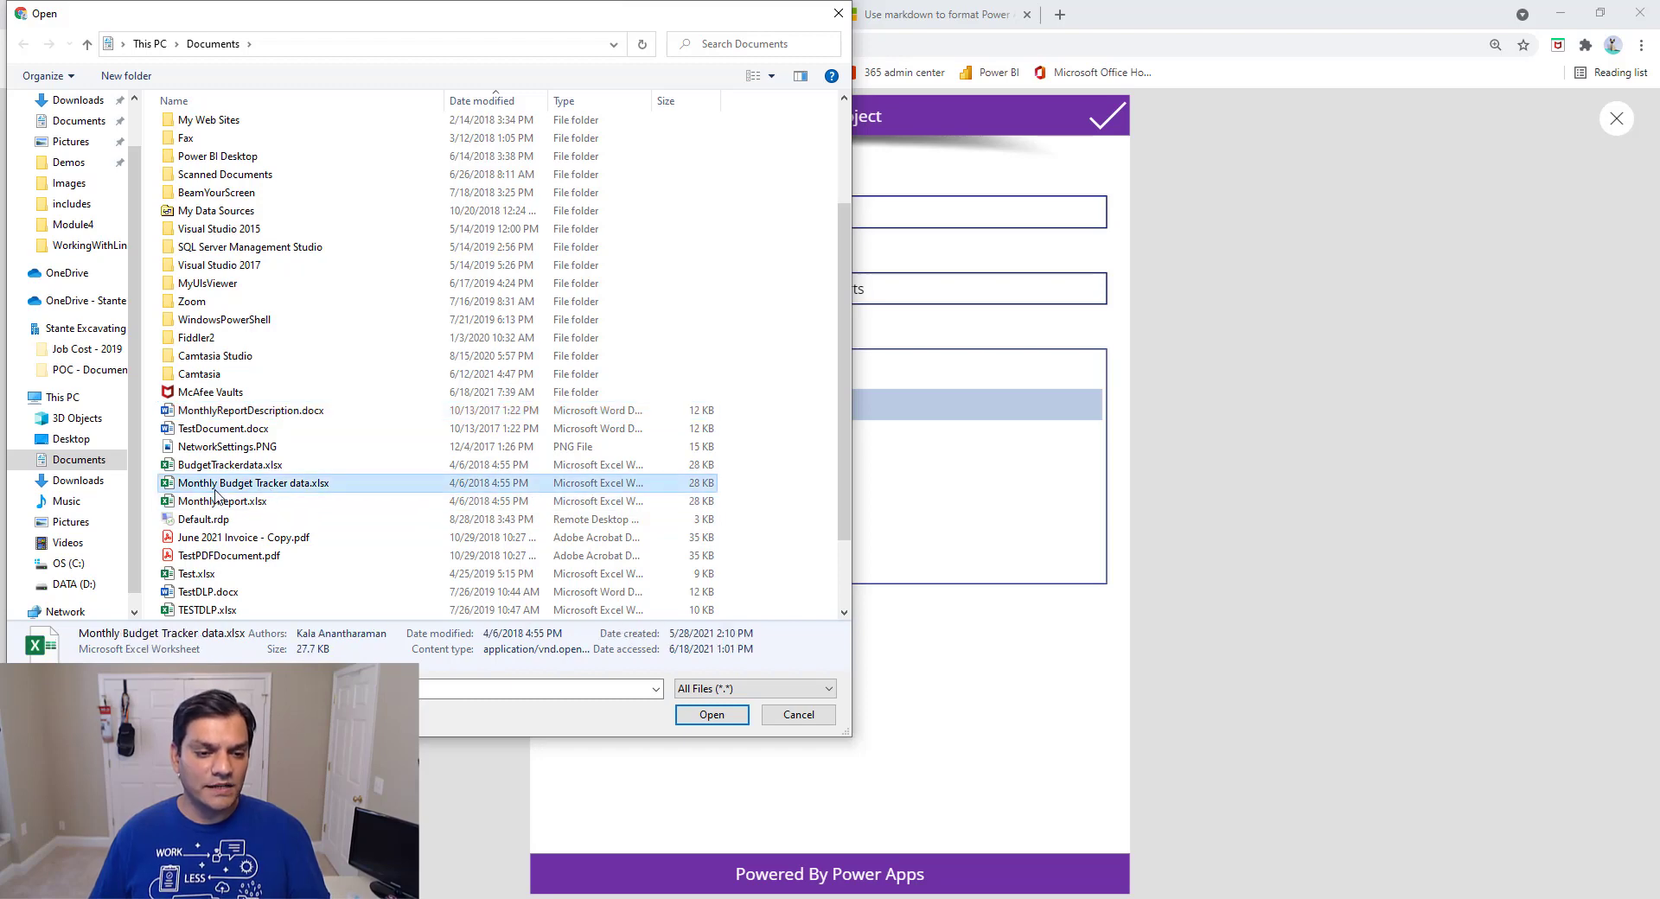
pyautogui.click(693, 723)
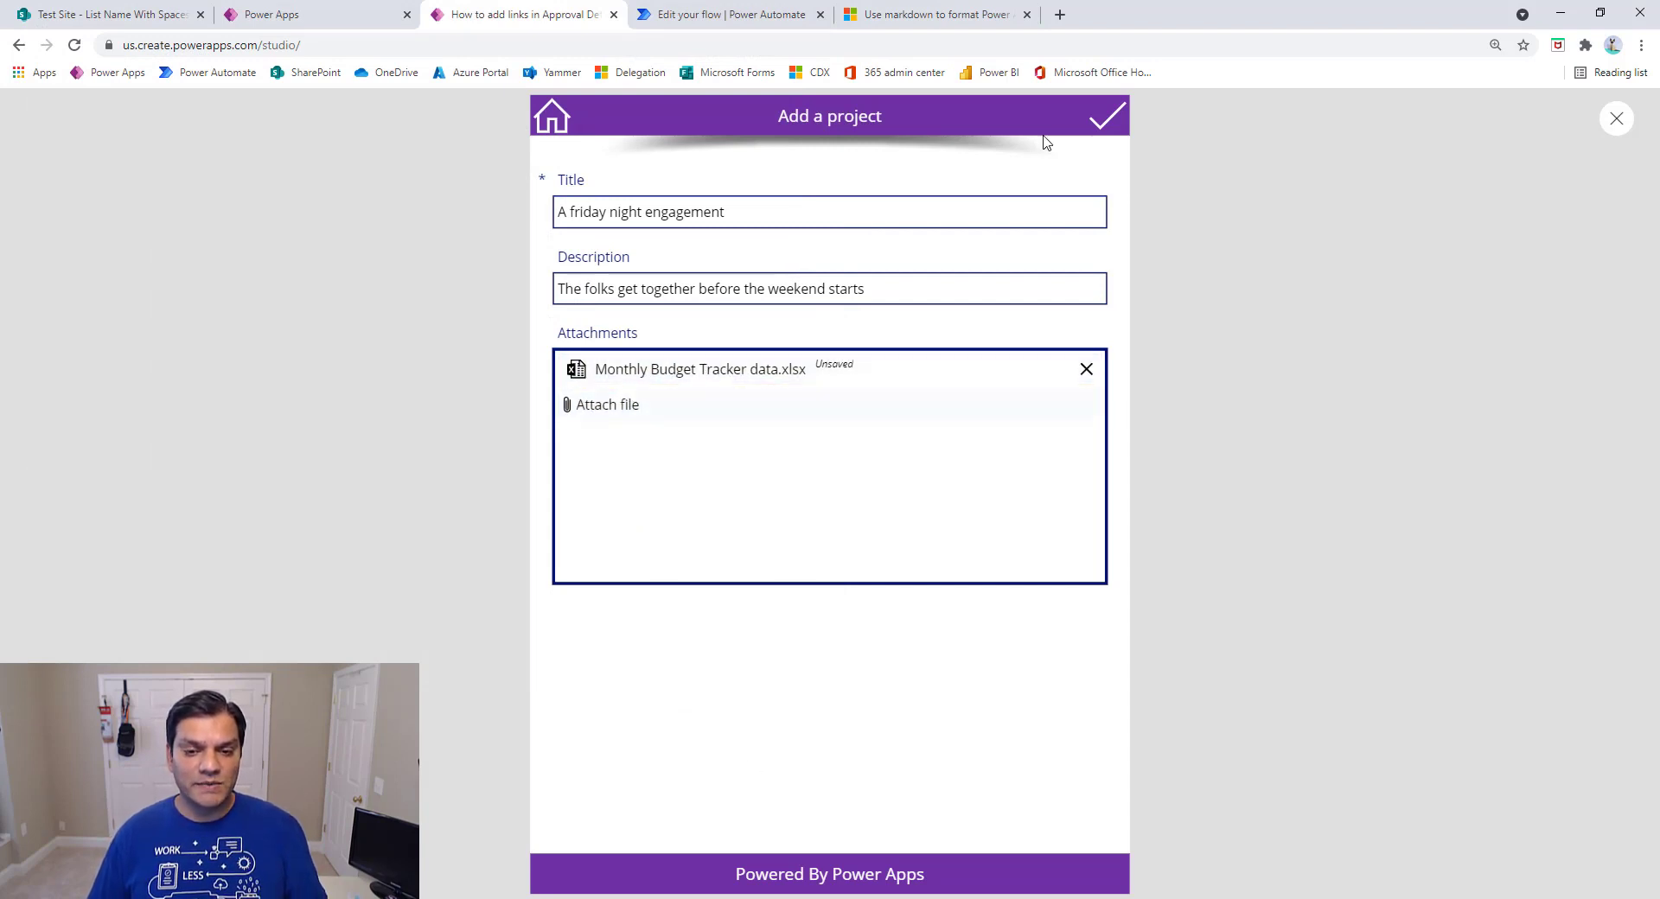
pyautogui.click(1109, 126)
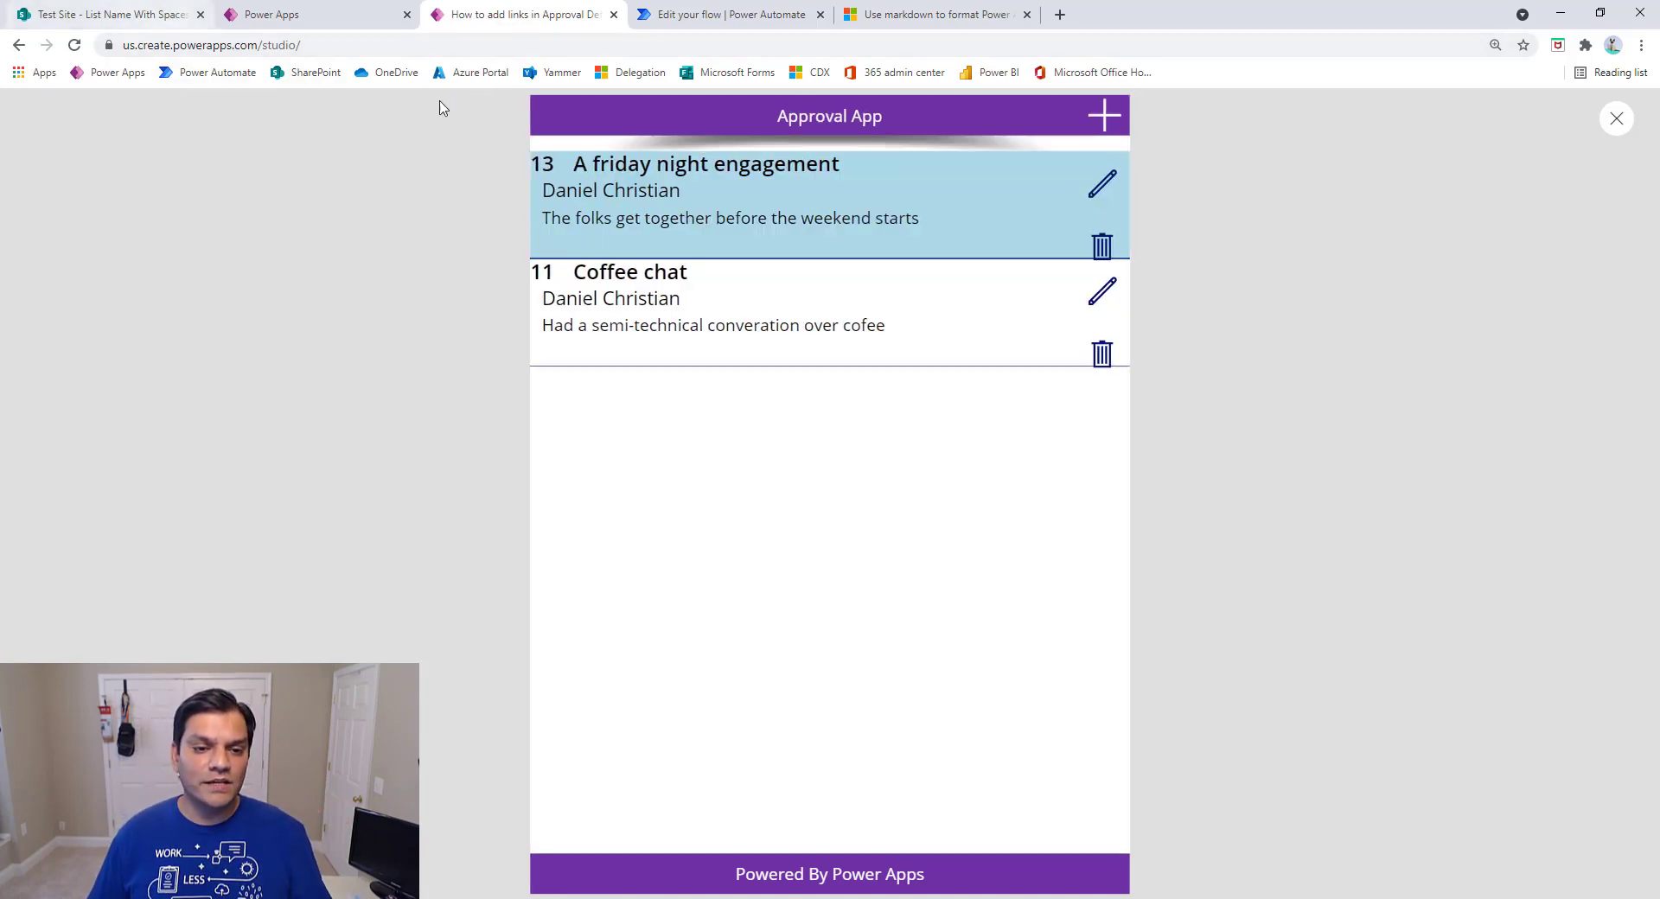
# Check the new item in the SharePoint list, and open the flow's latest run from its refreshed run history in Power Automate
pyautogui.click(110, 15)
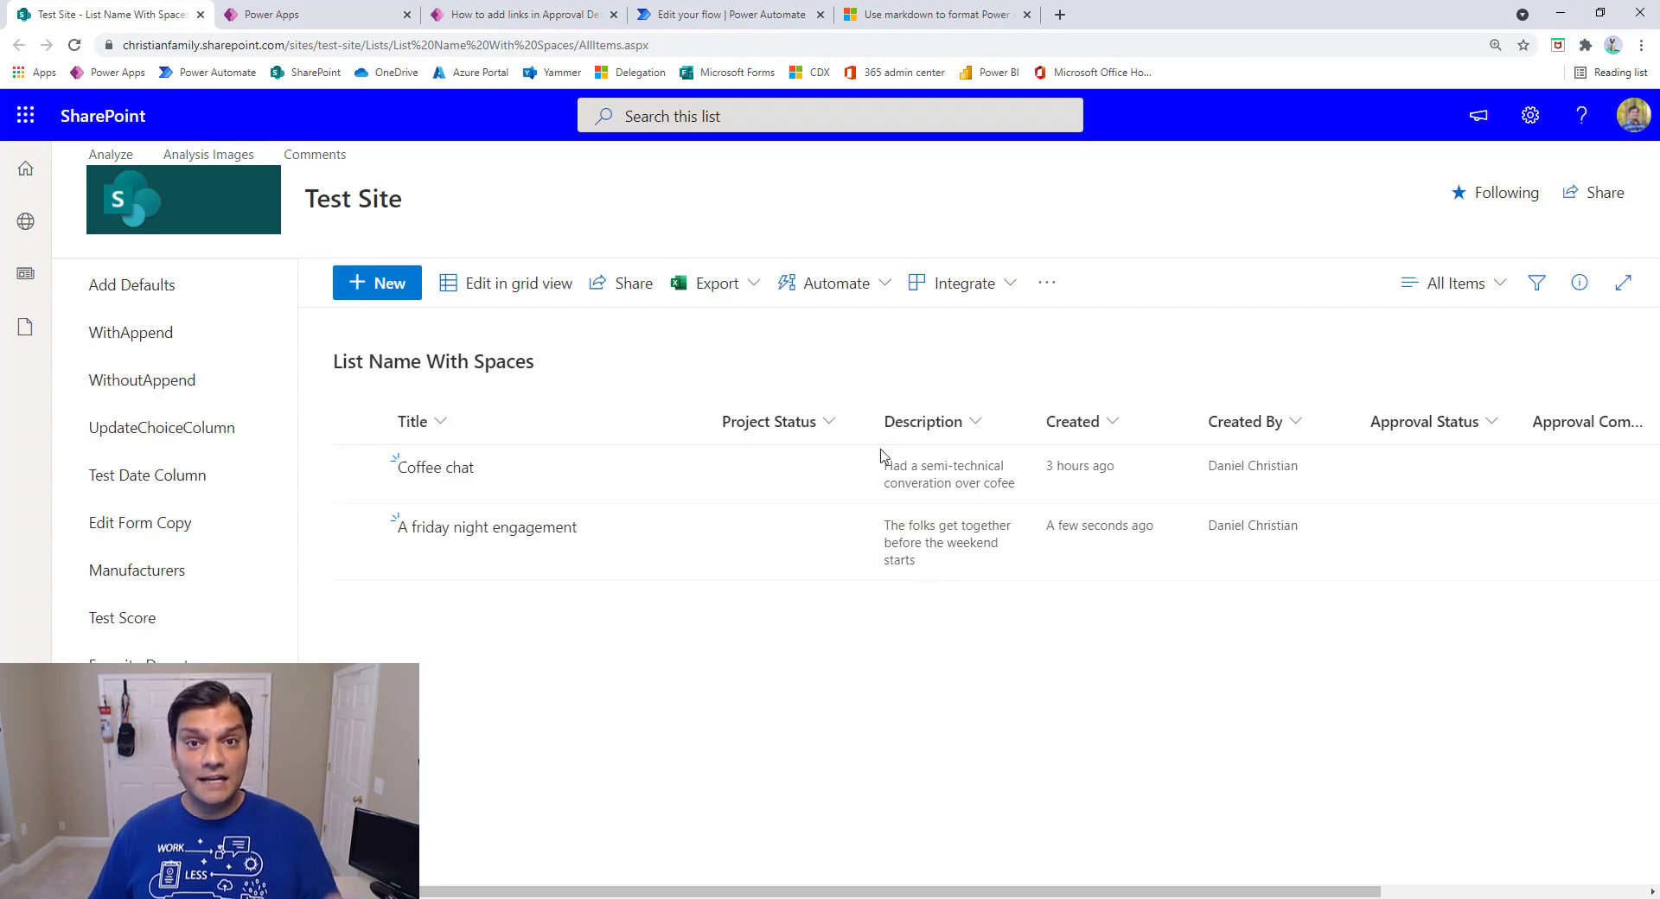
pyautogui.click(667, 26)
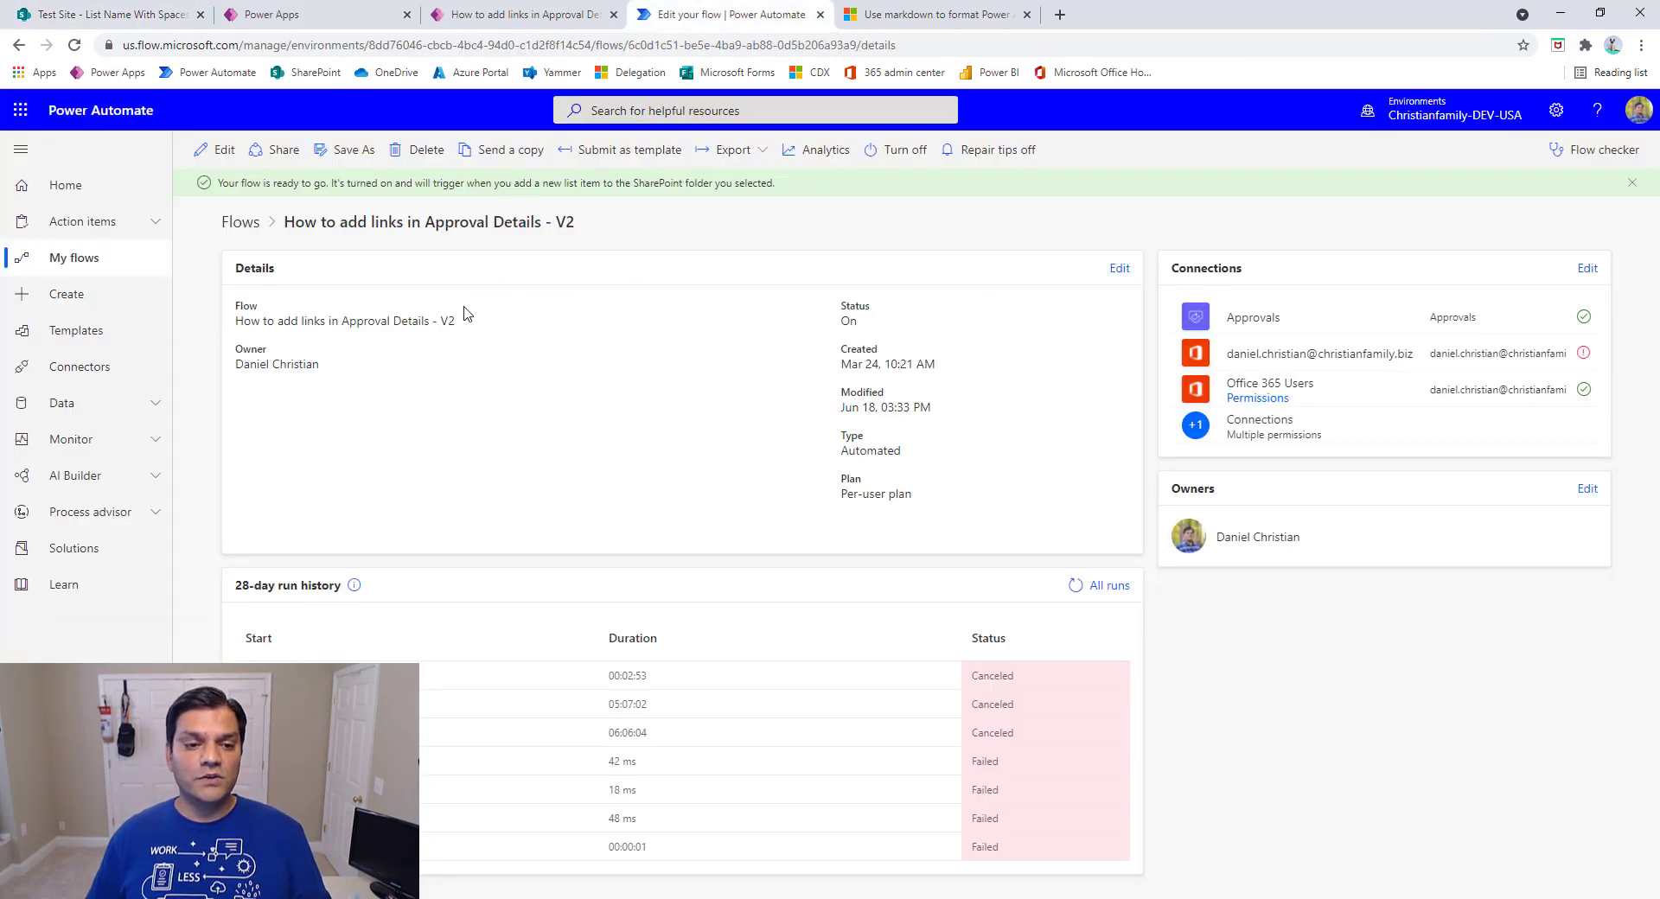
pyautogui.click(136, 112)
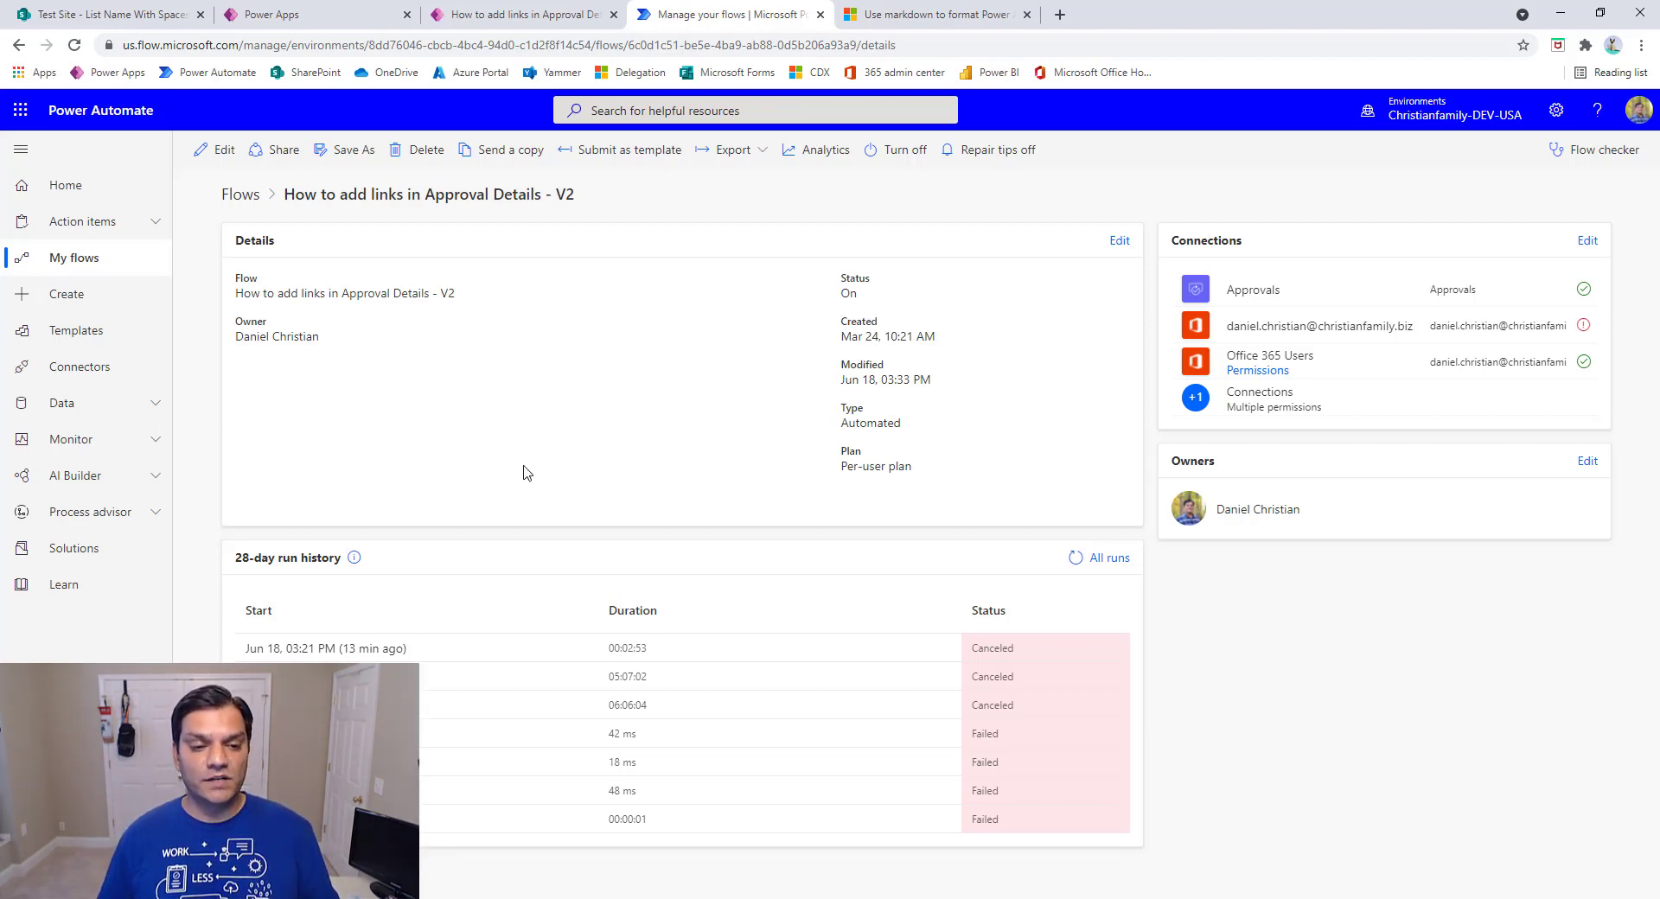
pyautogui.click(1096, 558)
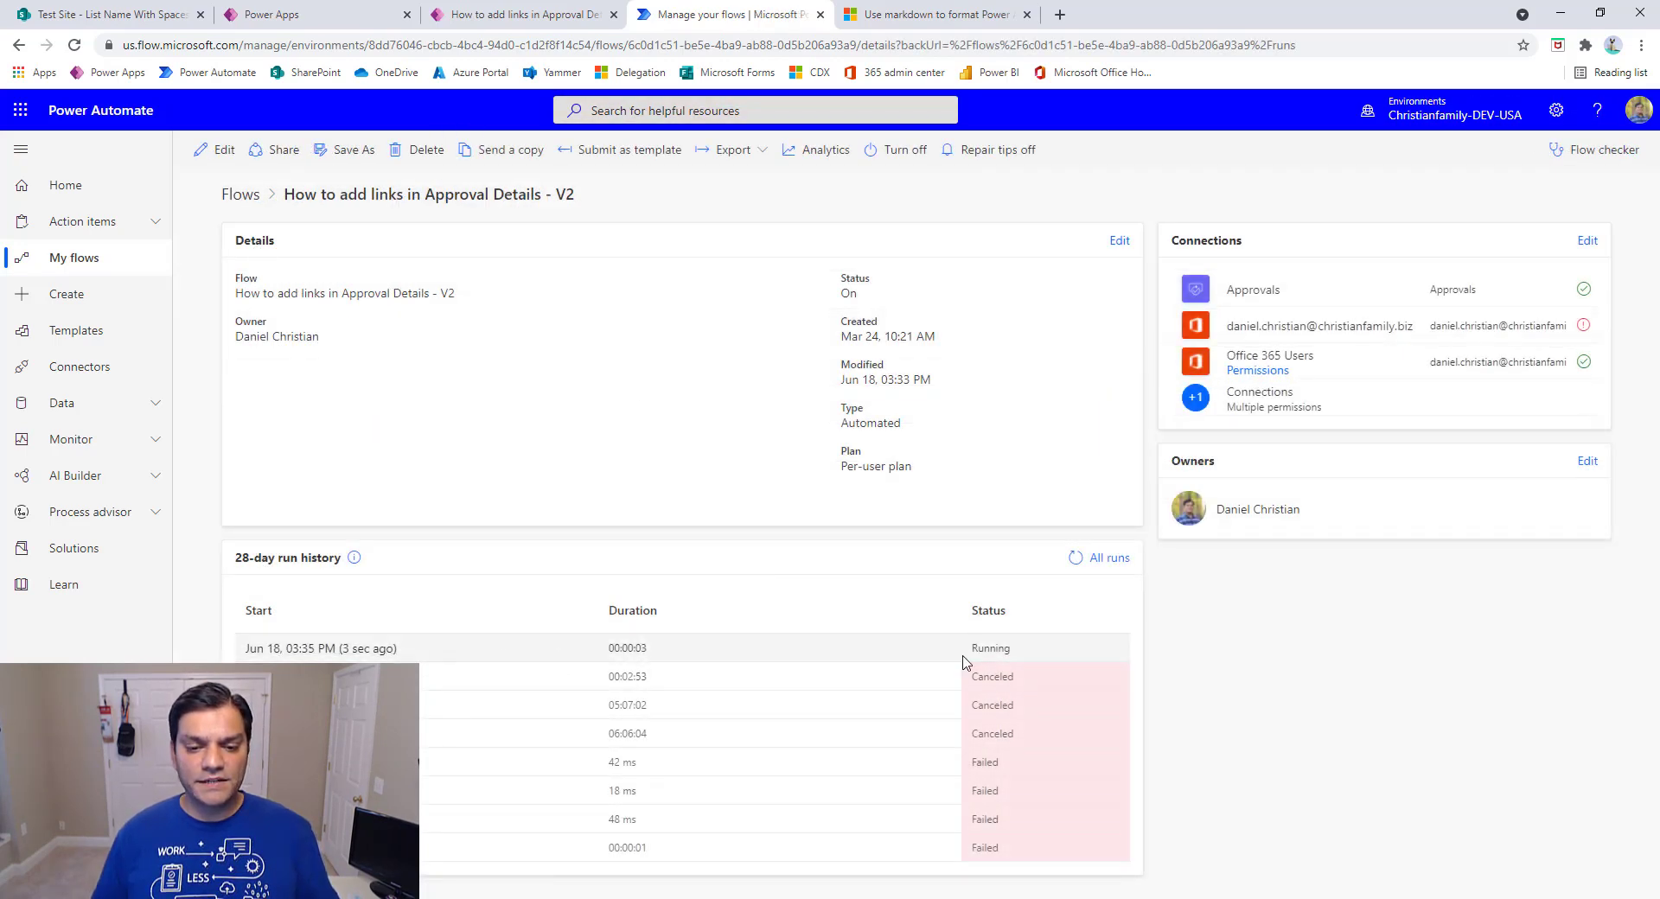
pyautogui.click(369, 655)
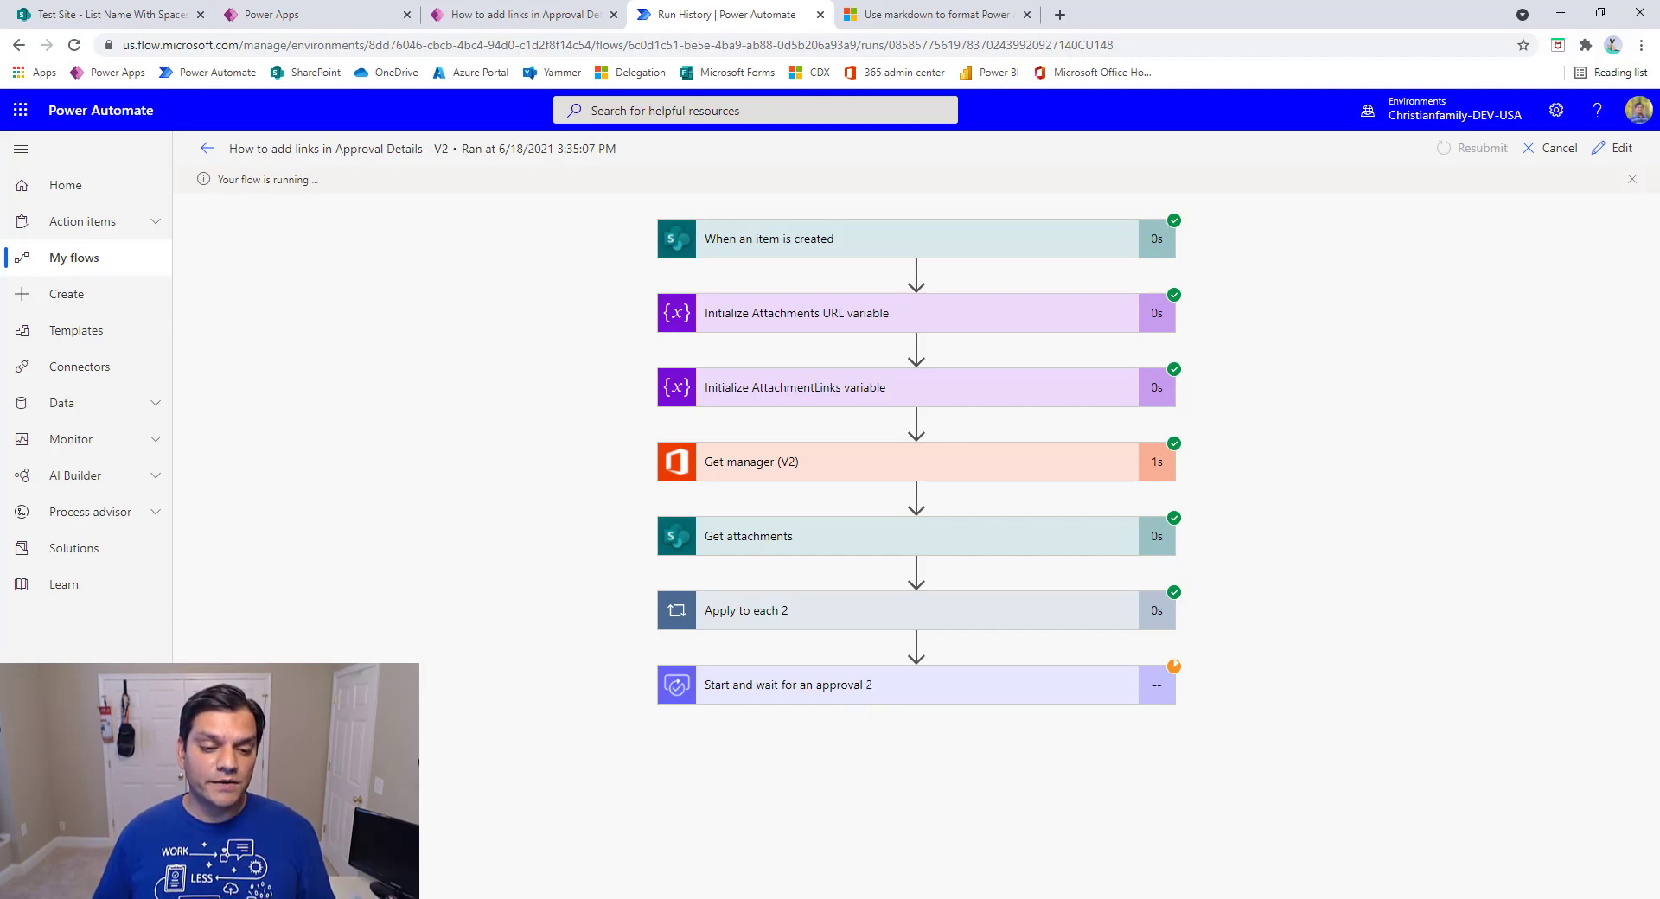
# Examine the "A friday night engagement" approval request in the Outlook email and in the Microsoft Teams Approvals app, including its attachment link
pyautogui.hotkey('alt', 'Tab')
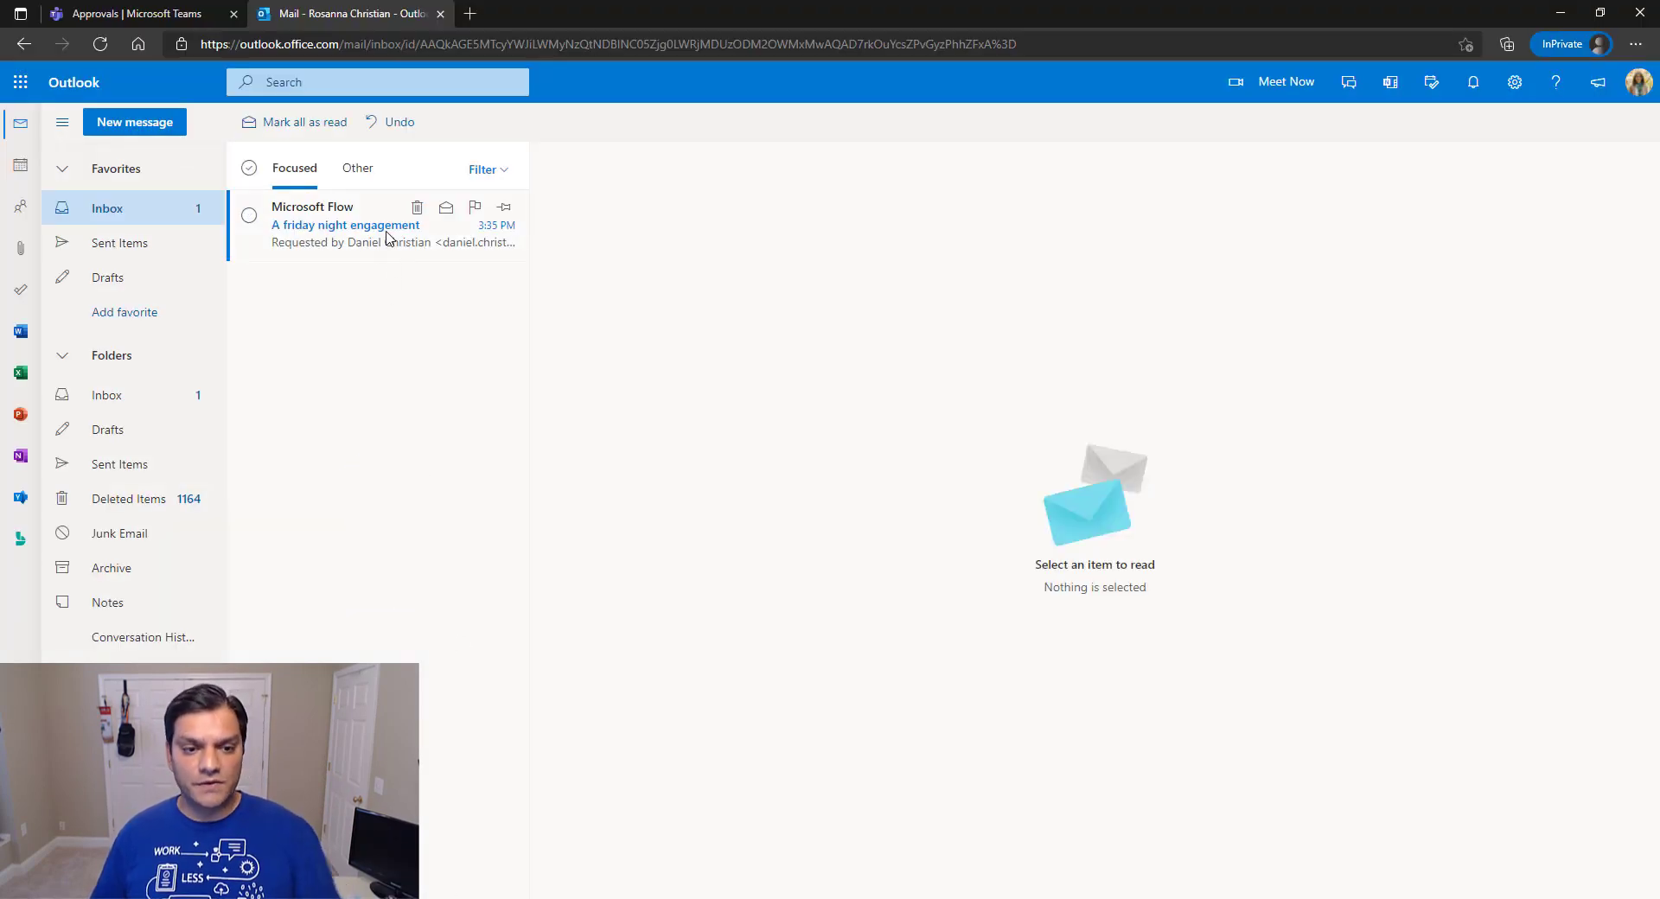
pyautogui.click(386, 238)
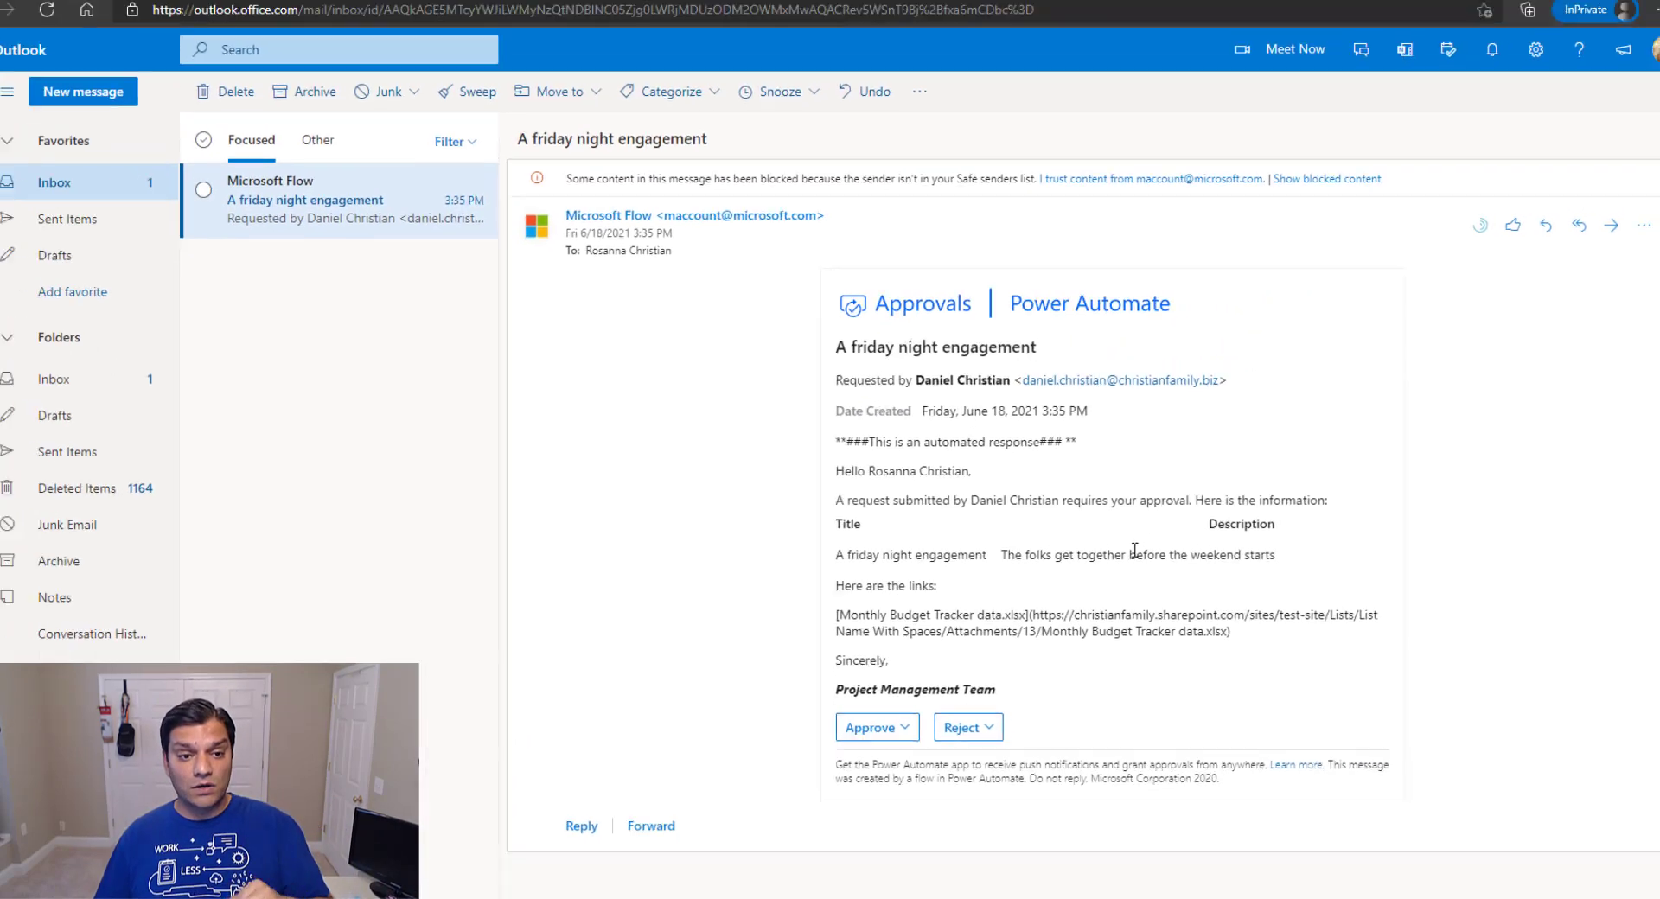
pyautogui.click(129, 13)
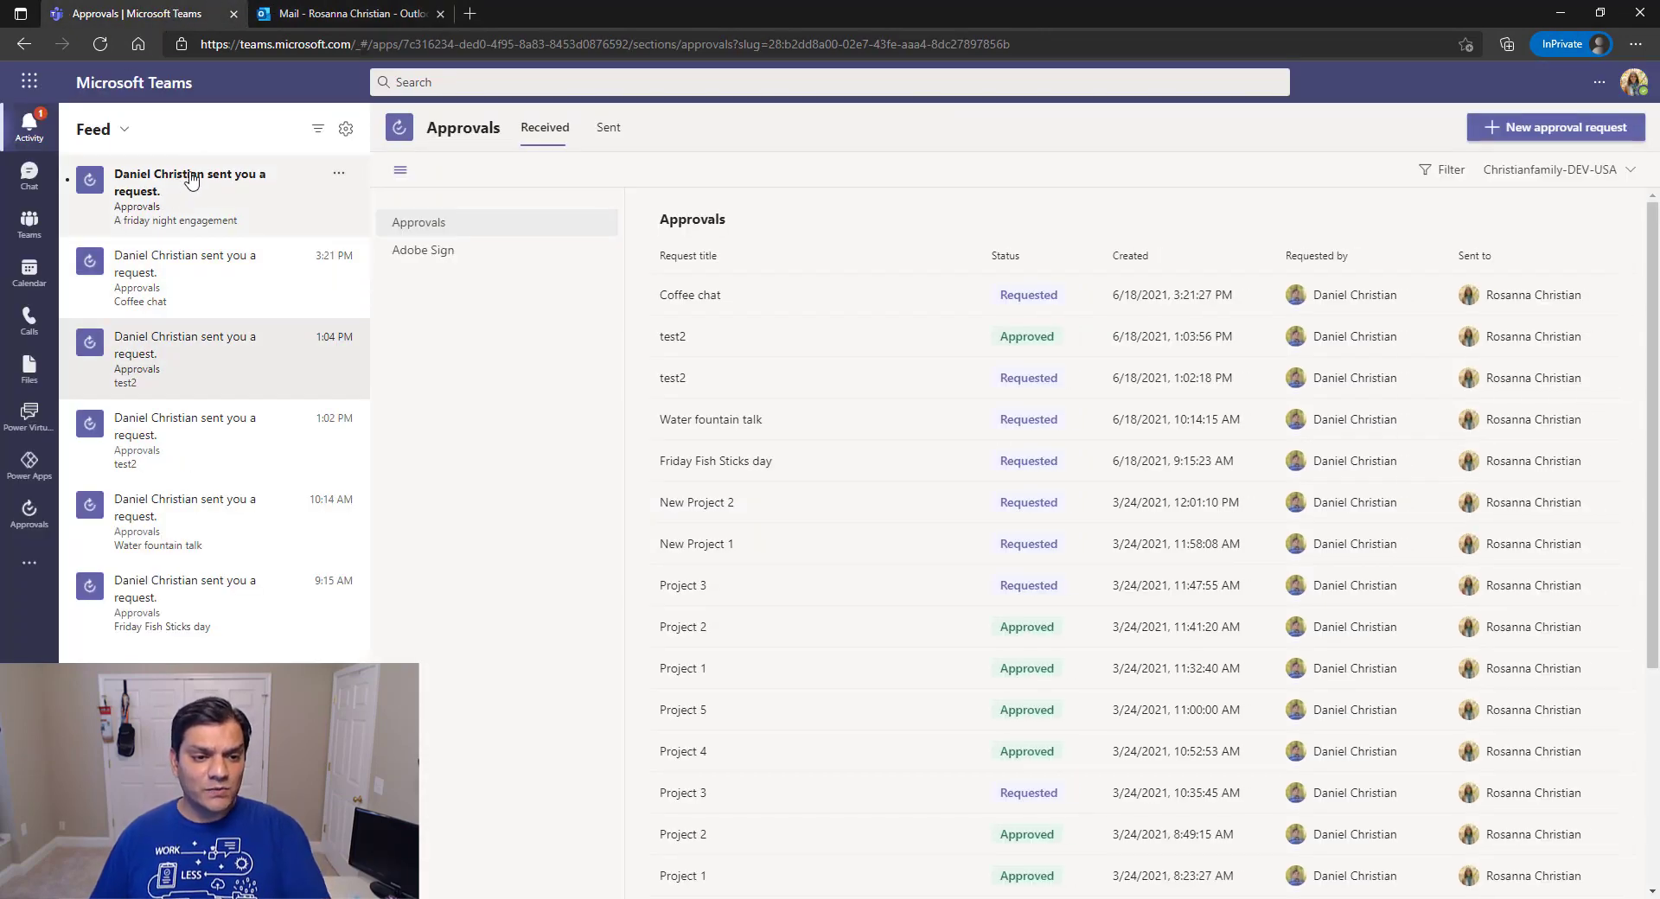
pyautogui.click(191, 179)
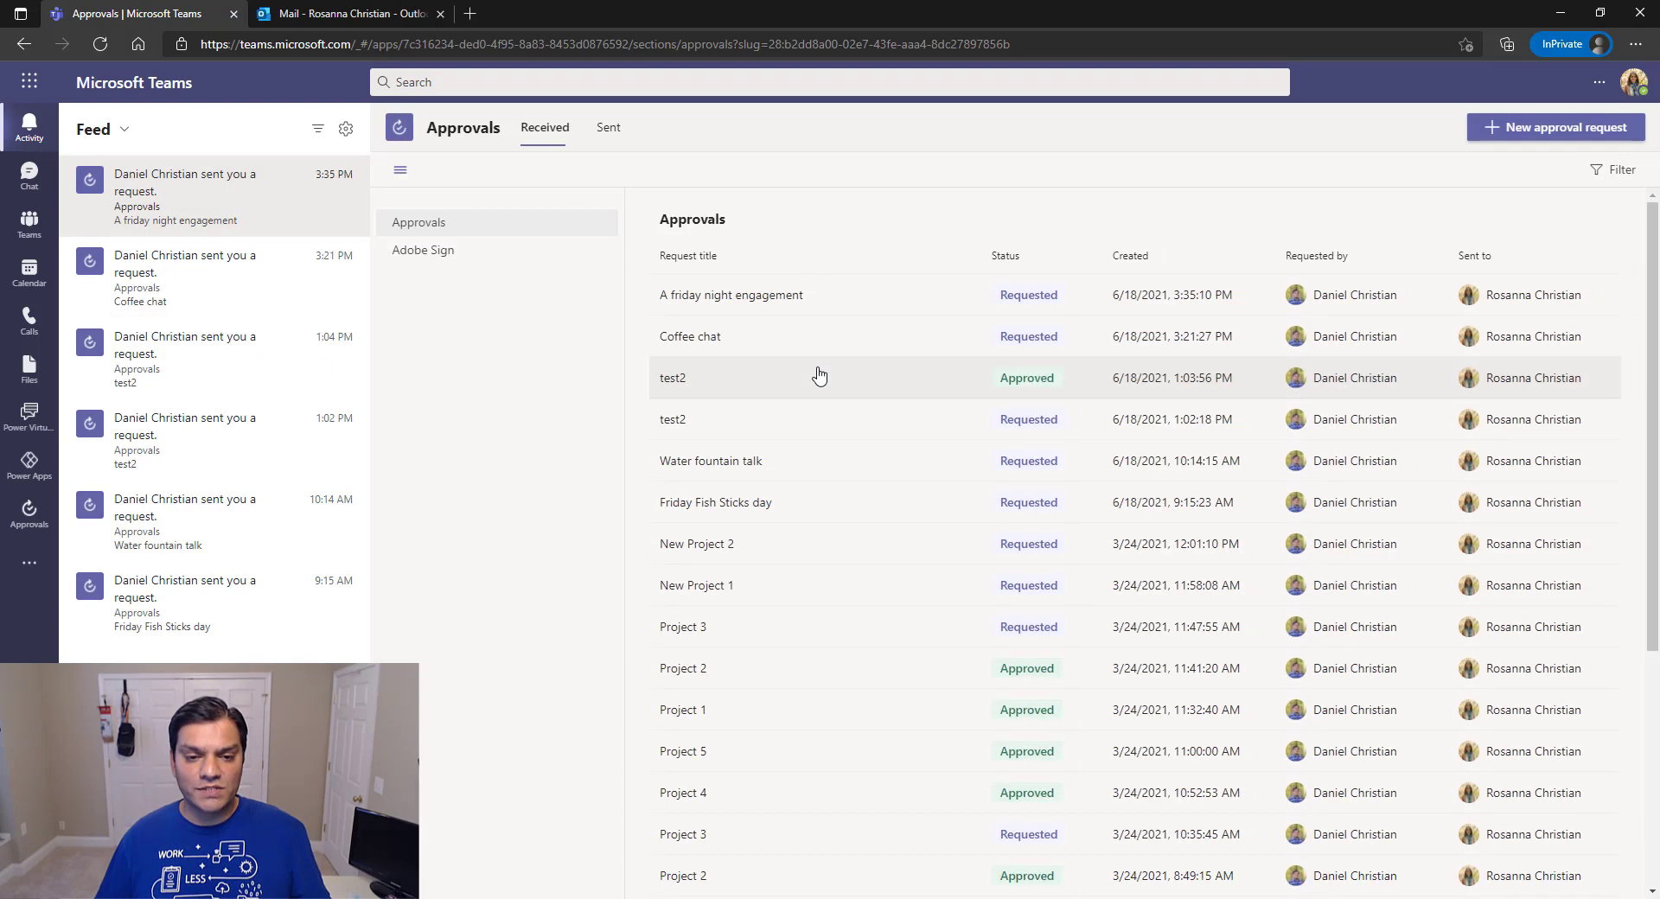
pyautogui.click(731, 298)
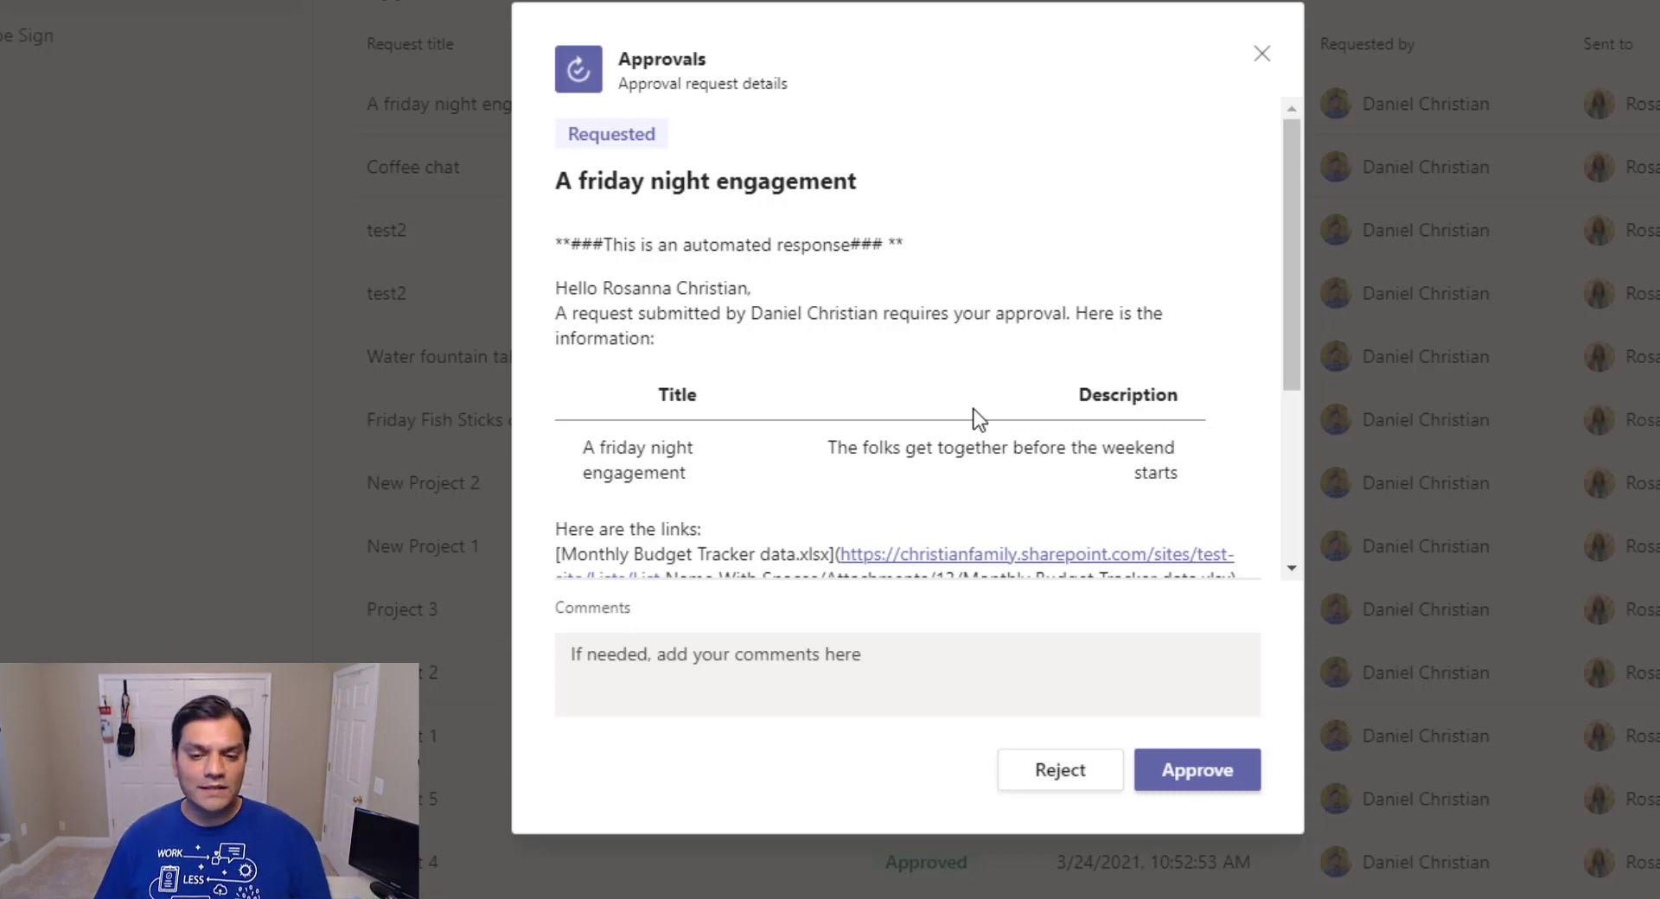
pyautogui.scroll(-3, 977, 419)
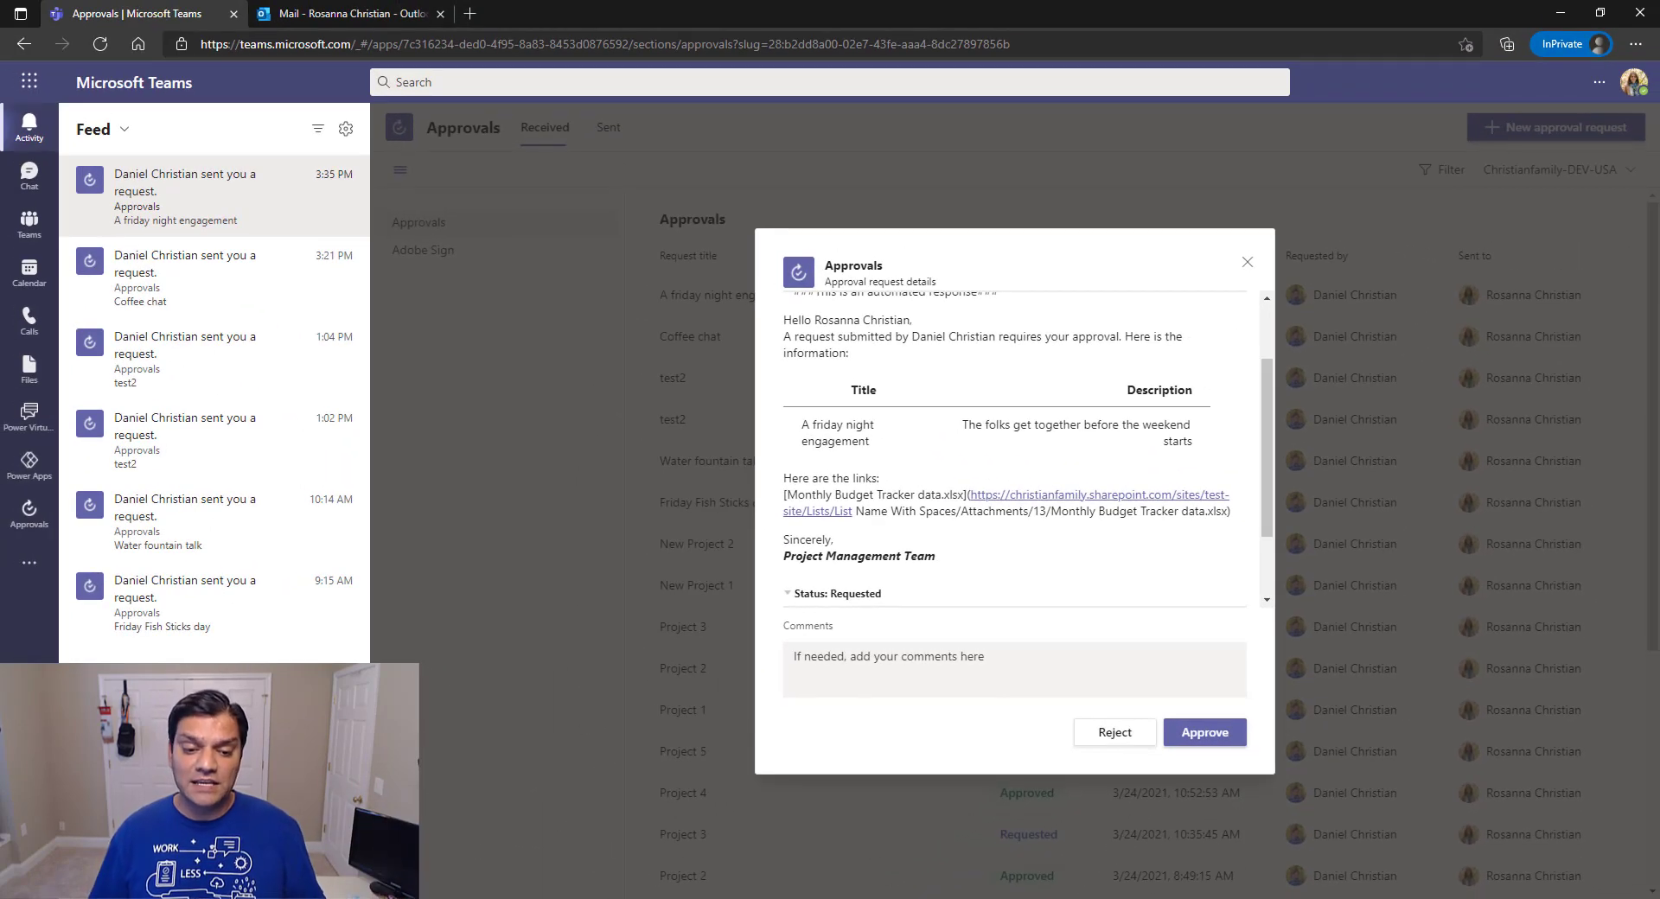
# Switch back to Power Automate, leave the run view and open the flow for editing
pyautogui.moveTo(614, 898)
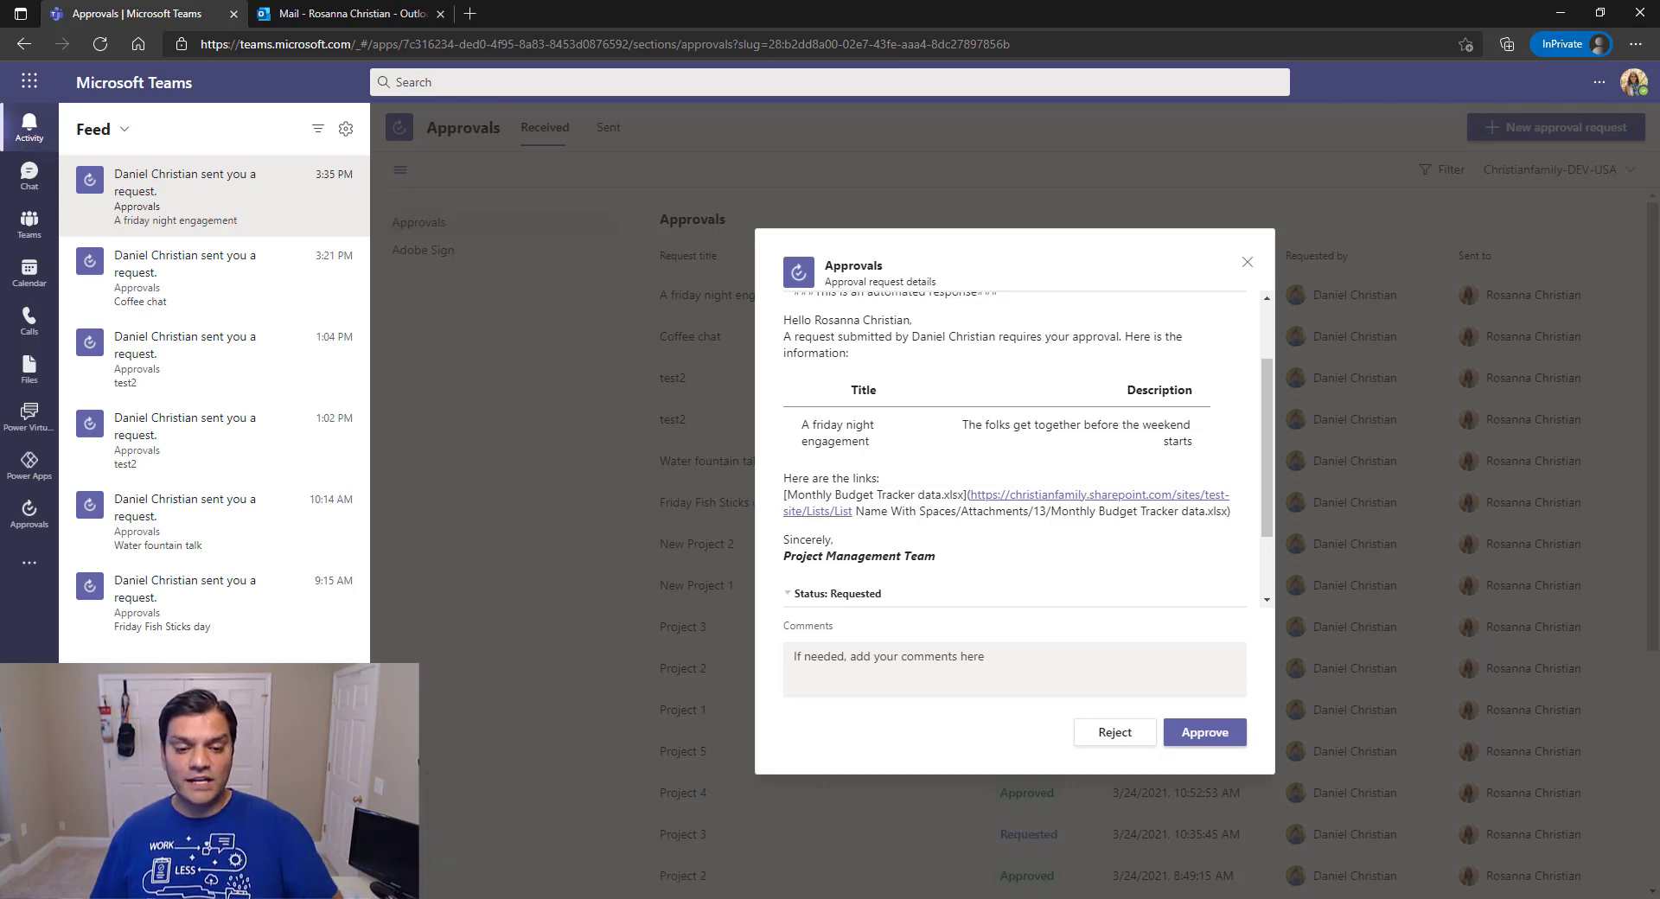
pyautogui.click(553, 864)
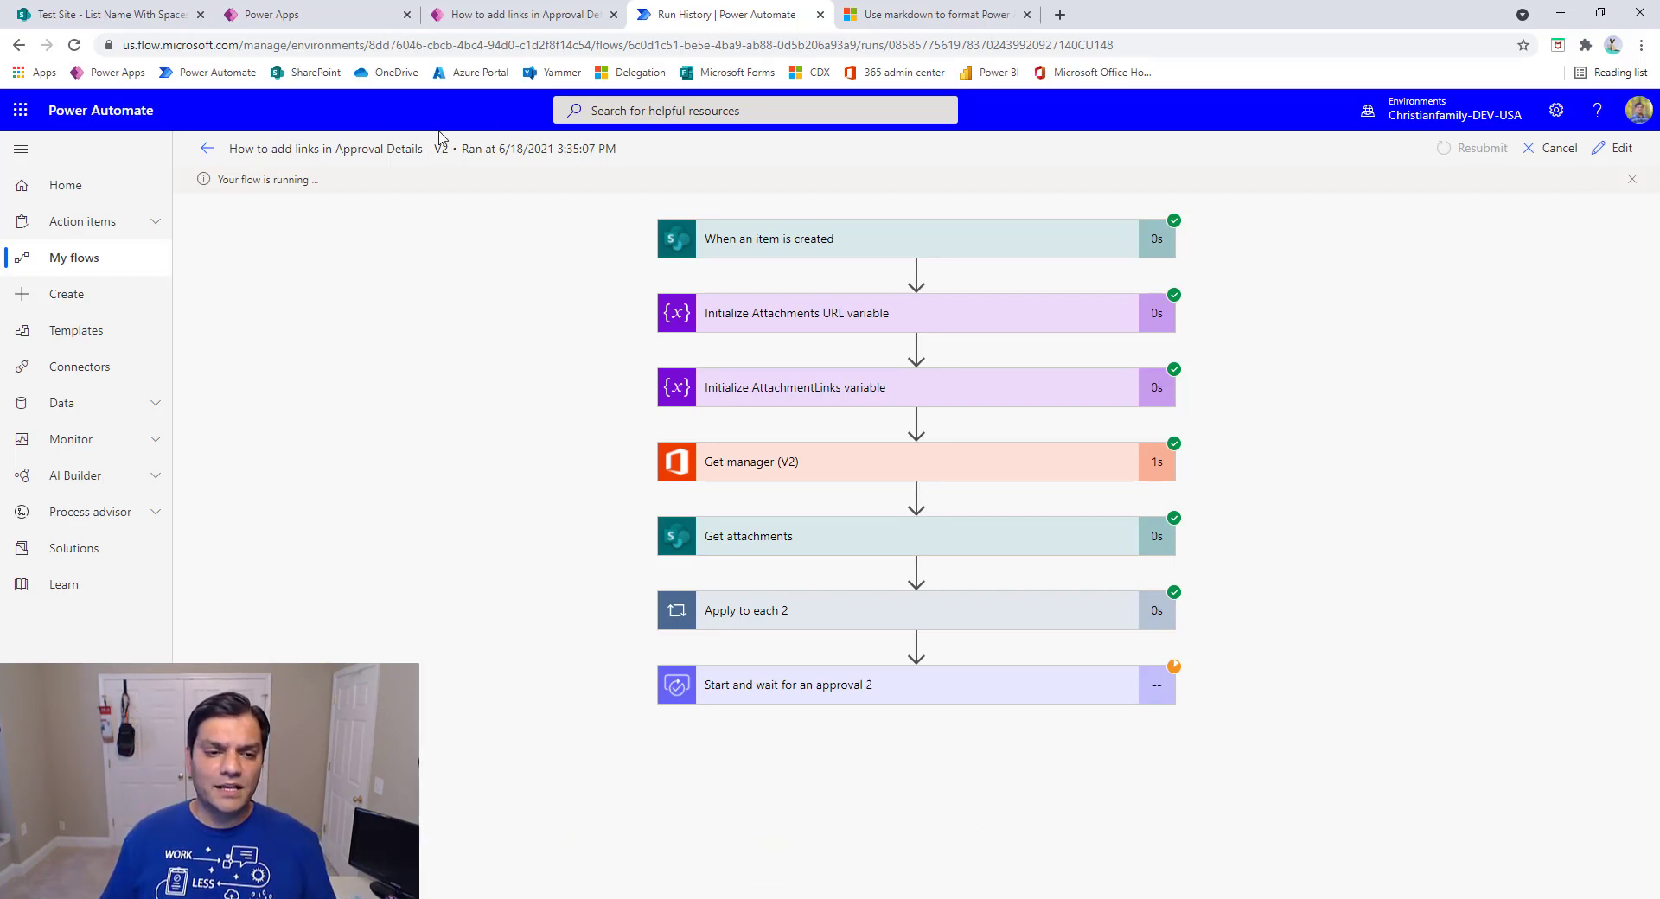
pyautogui.click(207, 148)
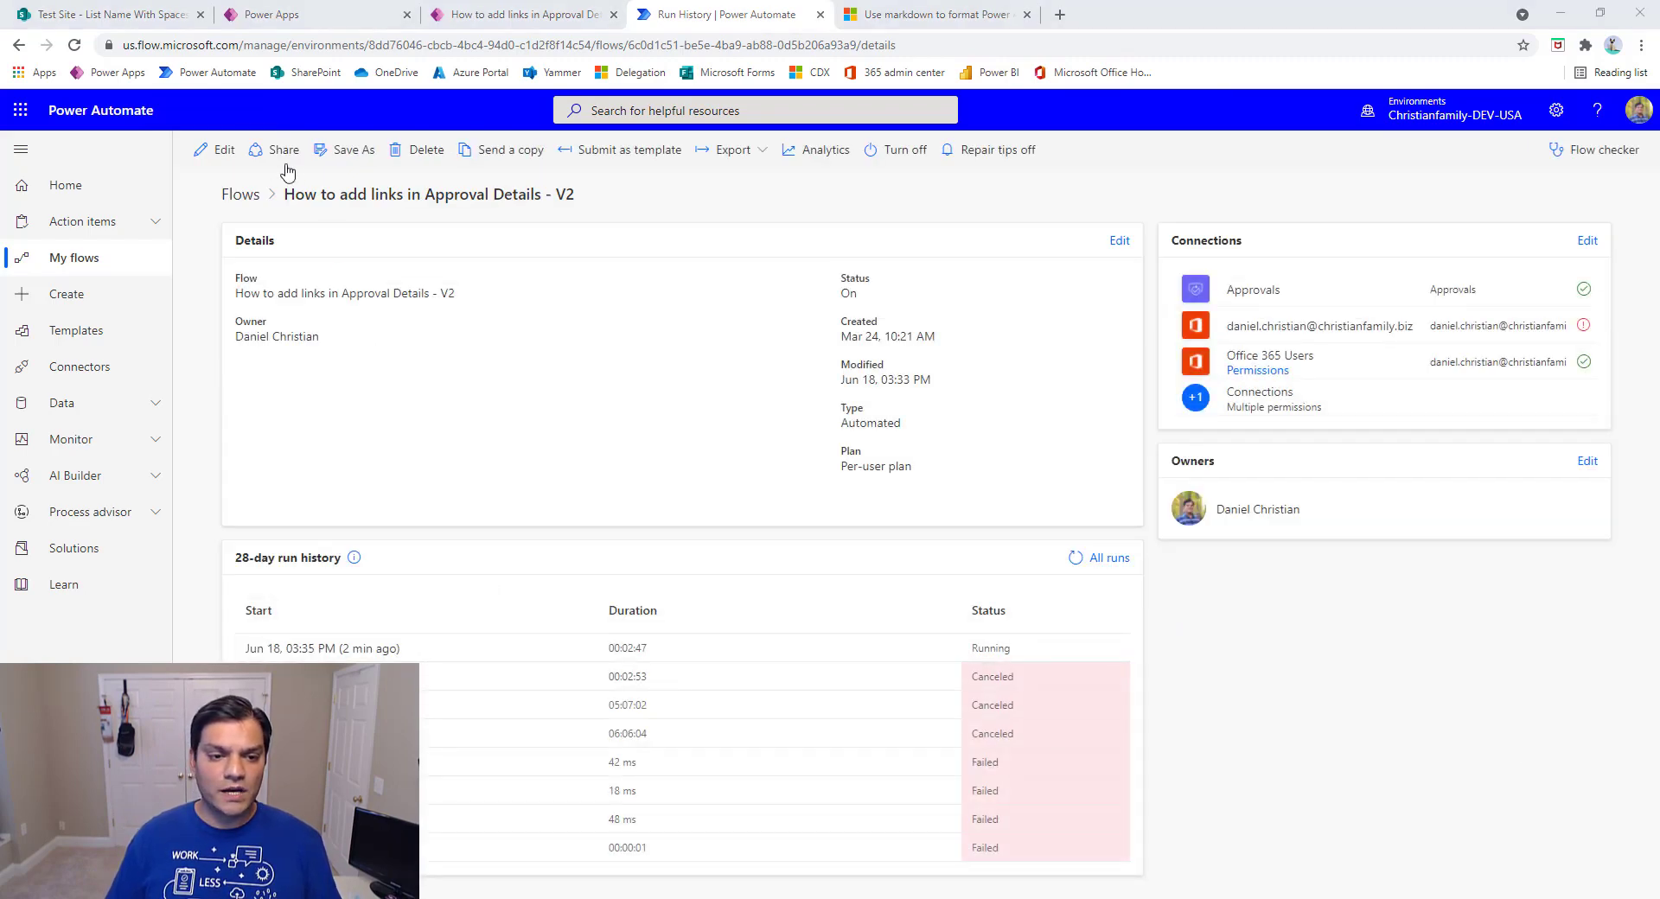
pyautogui.click(216, 150)
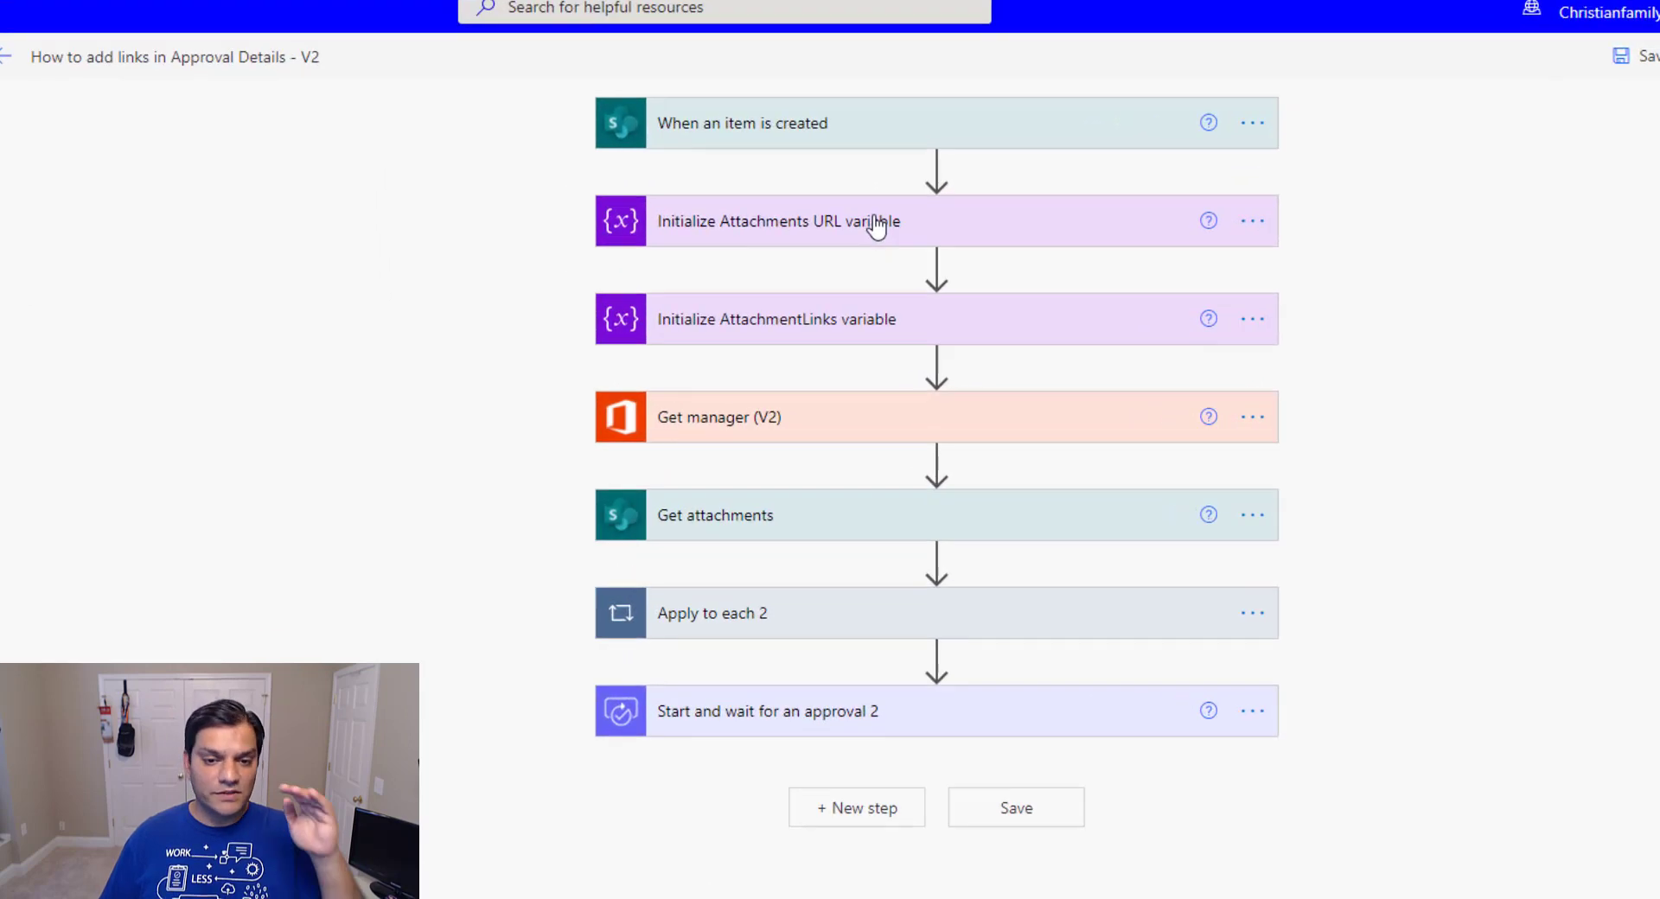
# Expand and examine both Initialize variable actions, the Apply to each 2 loop and its Set Attachment Links variable action
pyautogui.click(876, 222)
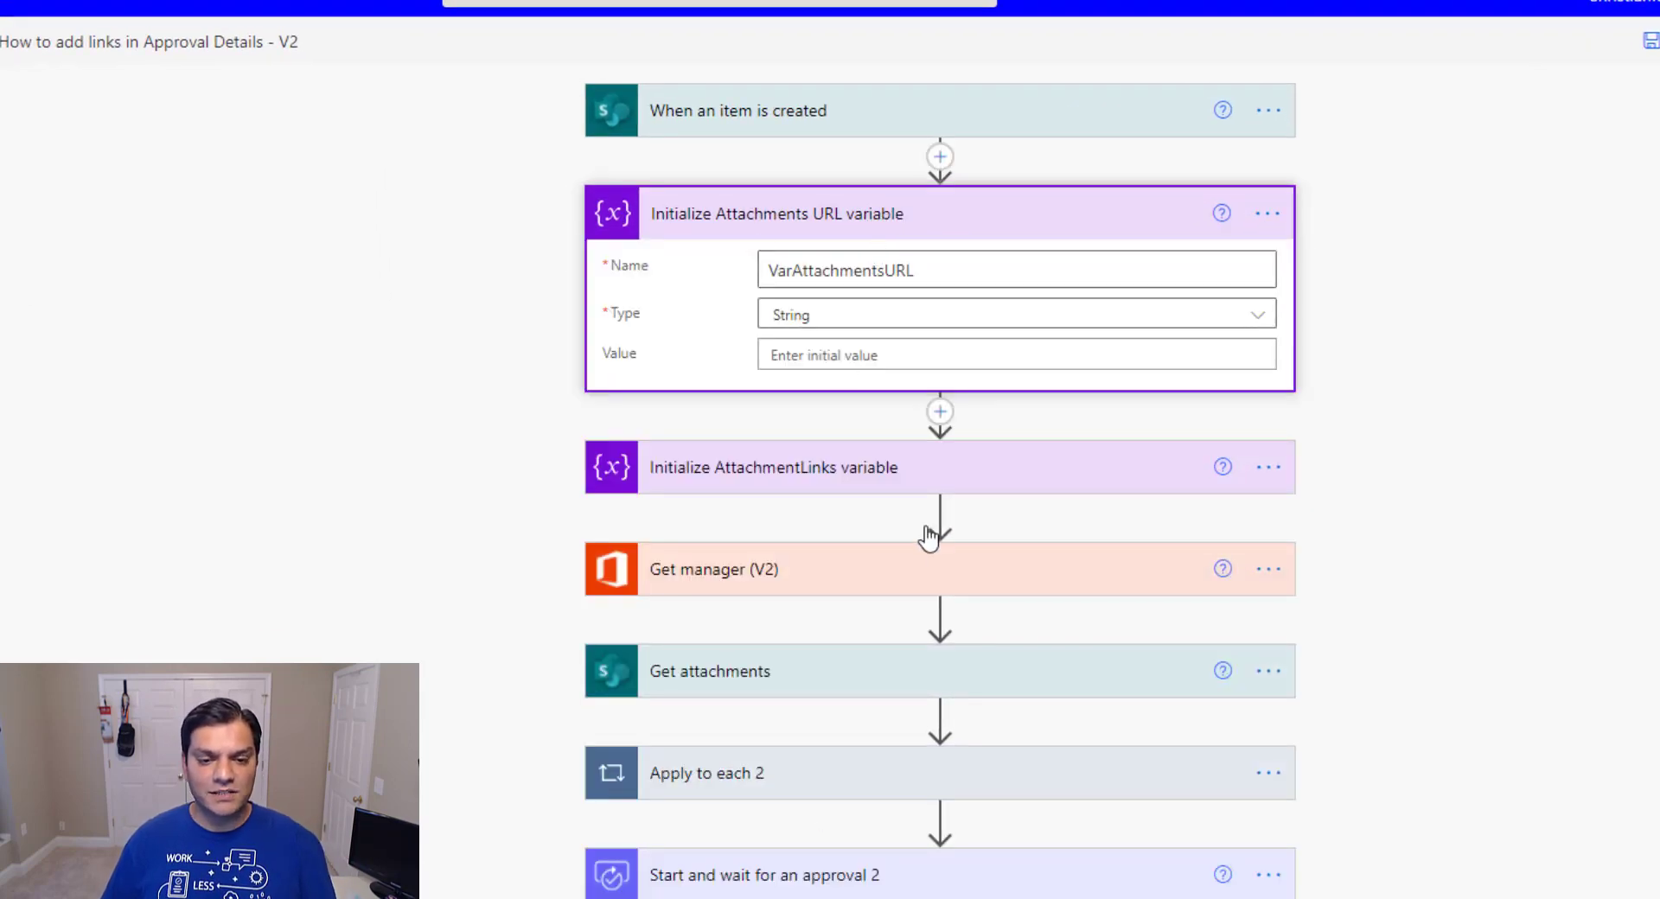
pyautogui.click(864, 481)
pyautogui.scroll(-1, 569, 771)
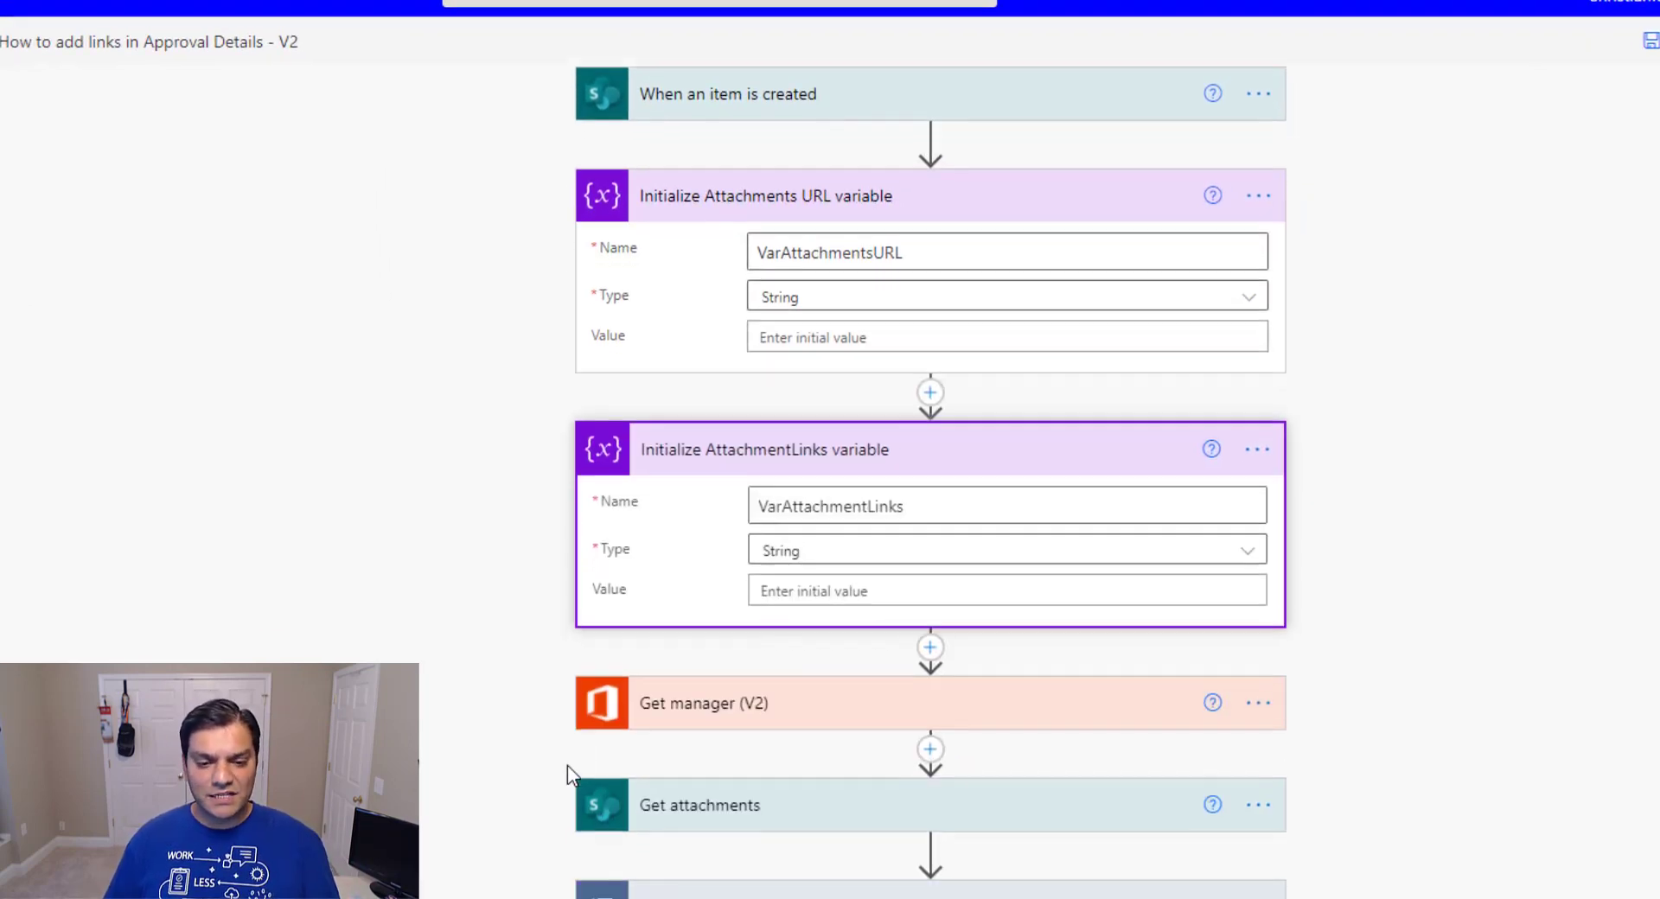
pyautogui.click(776, 832)
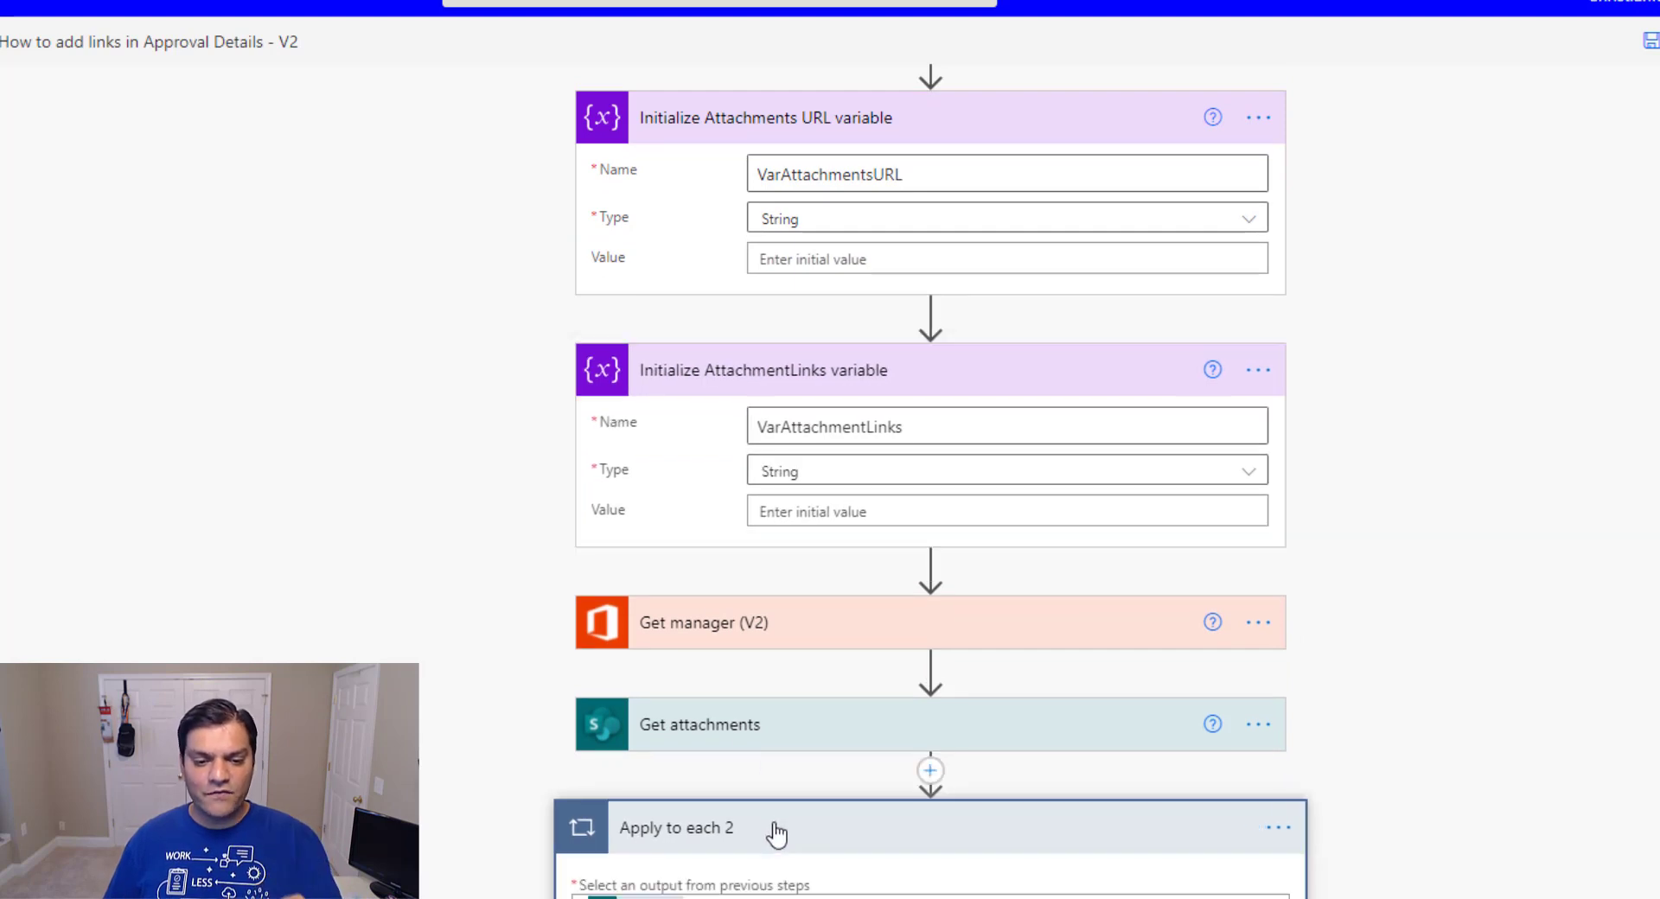
pyautogui.scroll(-4, 797, 666)
pyautogui.scroll(-1, 826, 532)
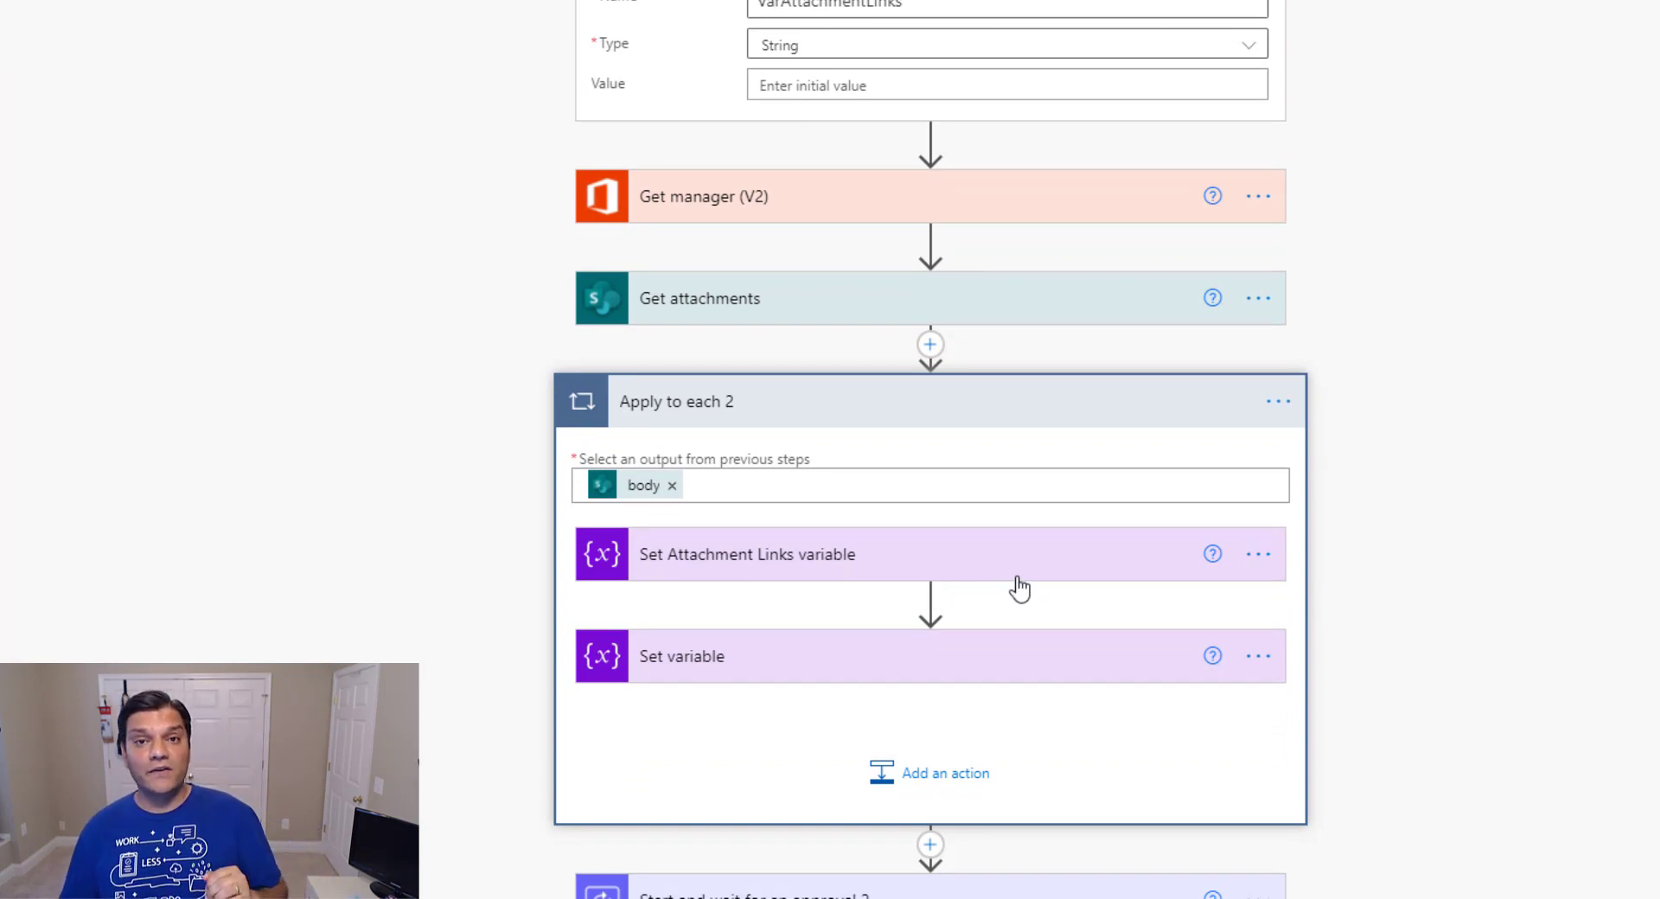
pyautogui.click(975, 579)
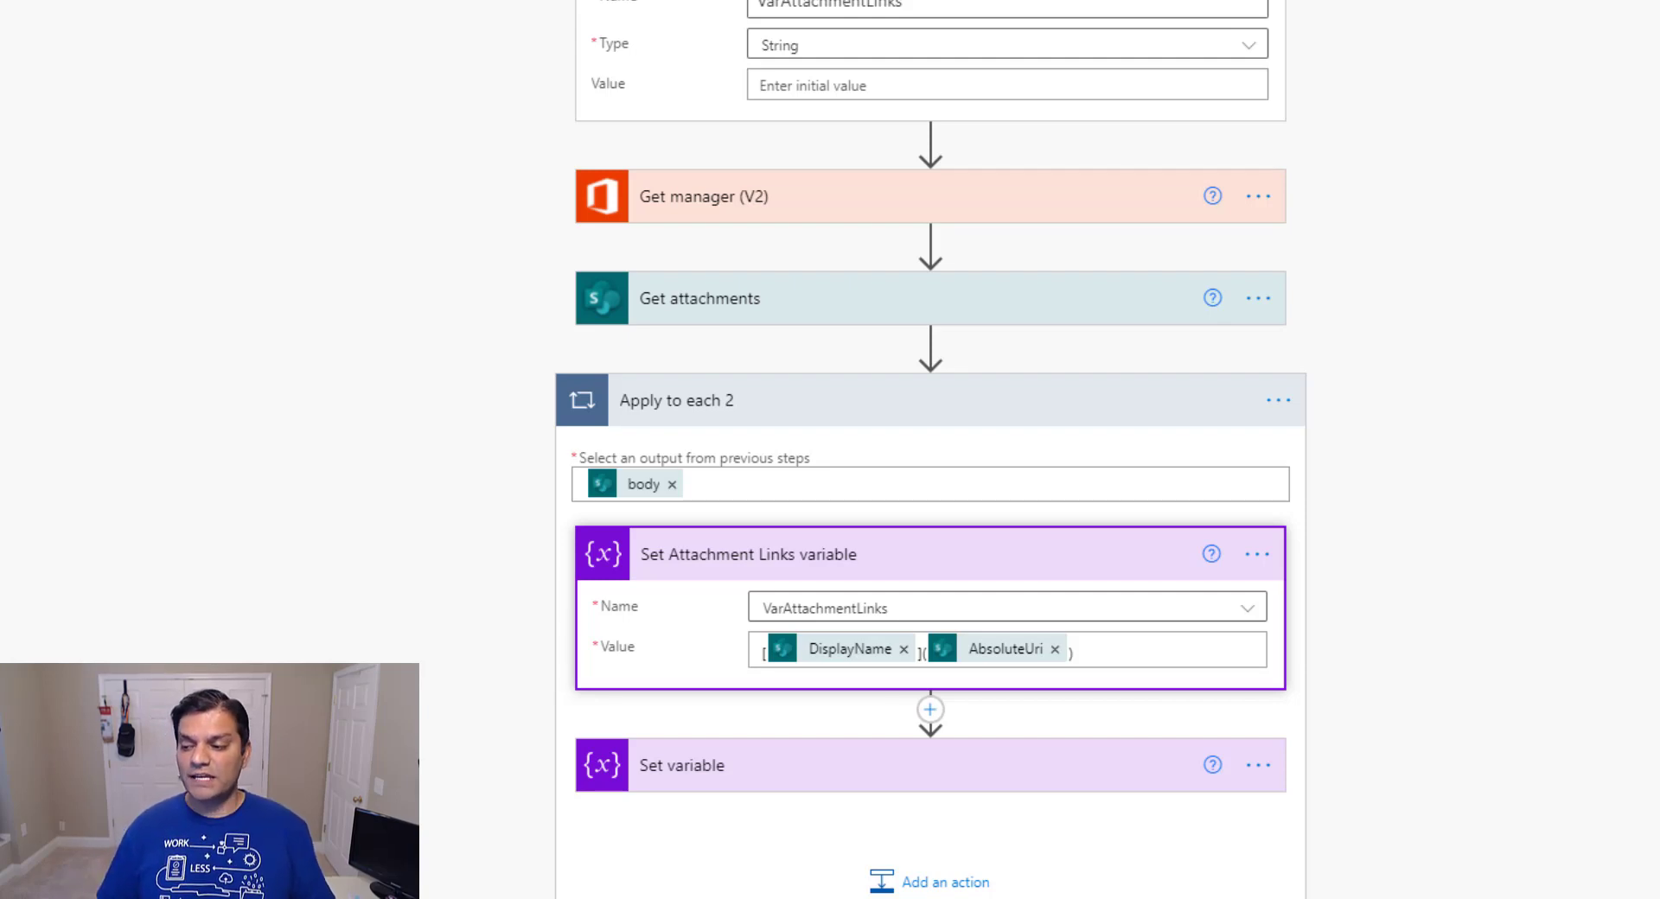
pyautogui.scroll(-2, 1632, 566)
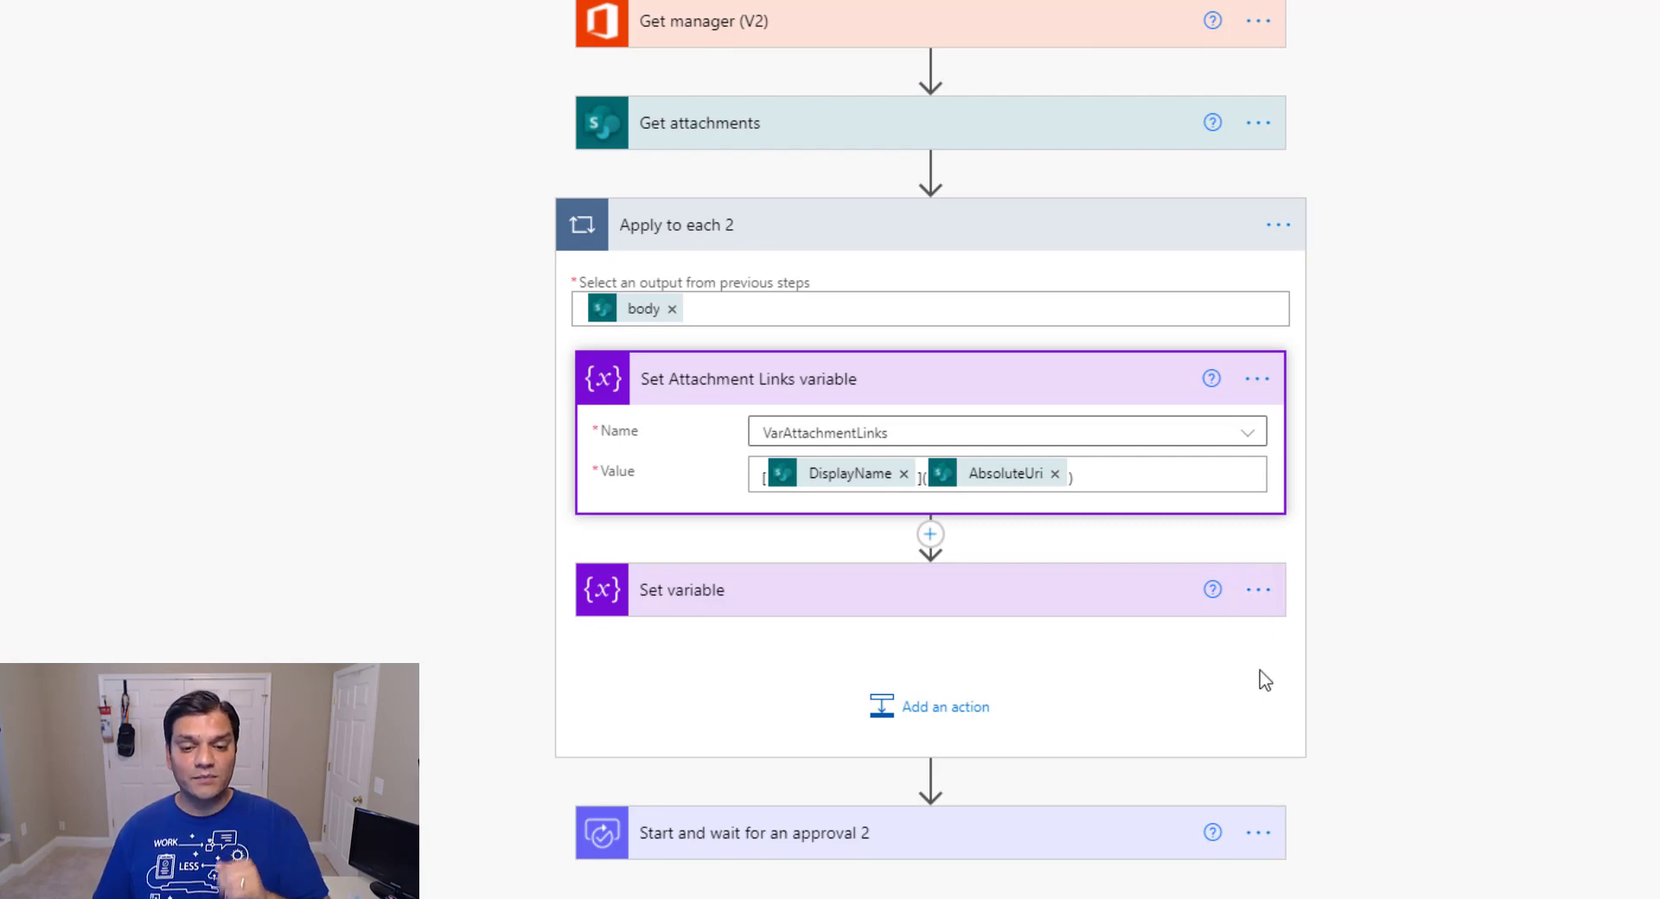
# Add a Compose action at the end of the Apply to each 2 loop with AbsoluteUri as its input
pyautogui.click(929, 716)
pyautogui.click(910, 499)
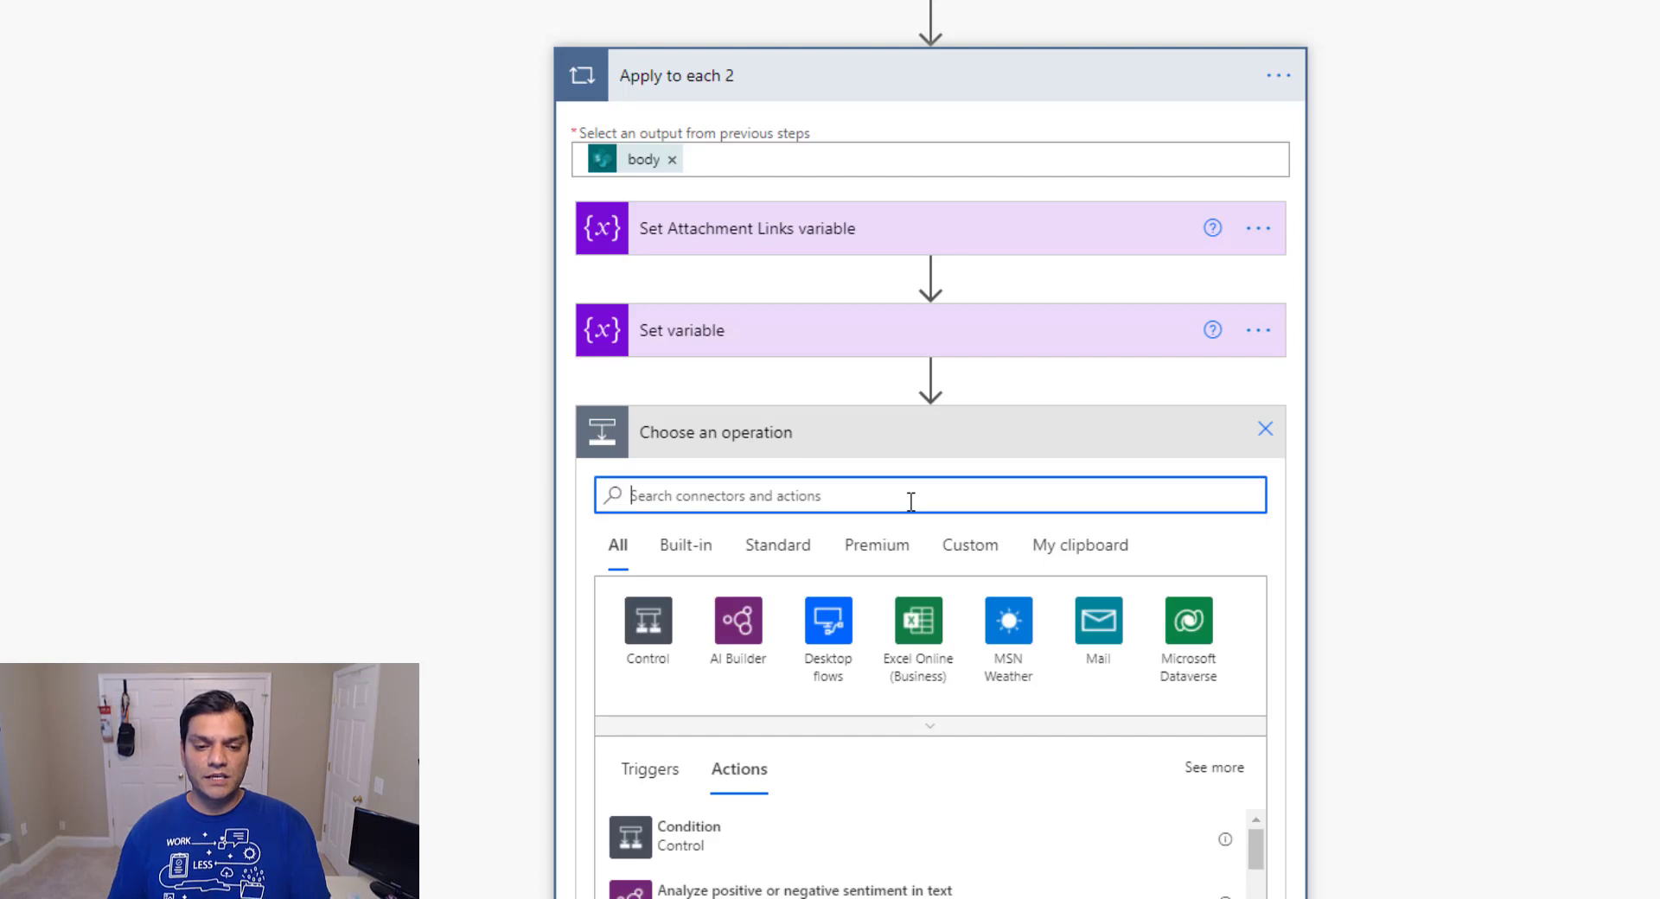
pyautogui.write('compose')
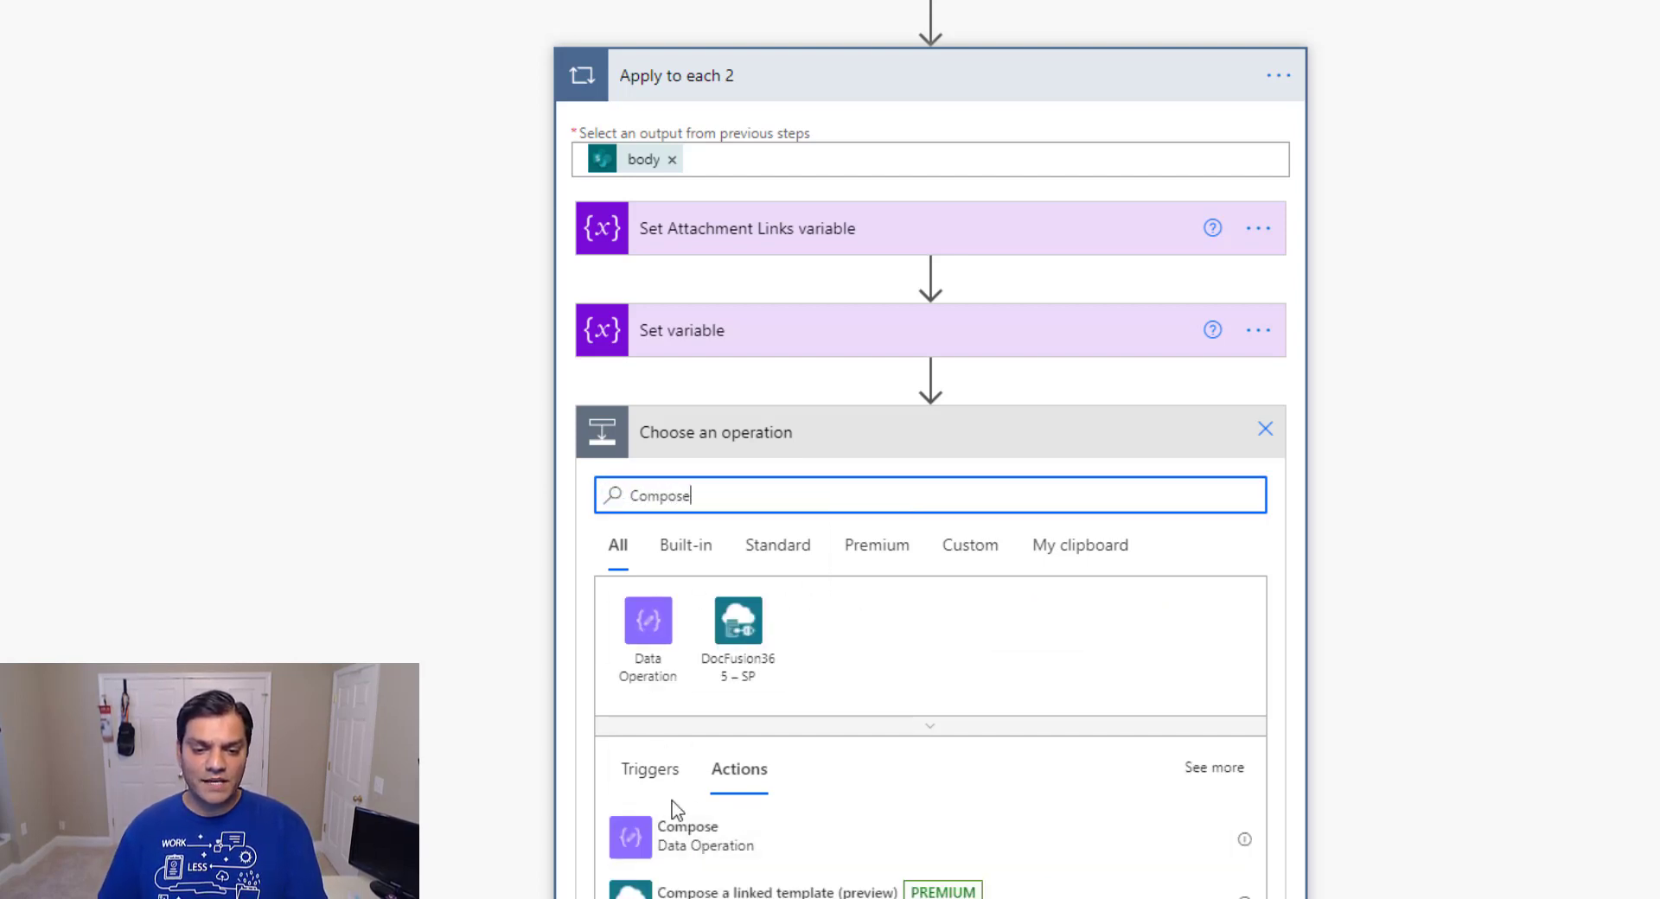
pyautogui.click(650, 850)
pyautogui.click(937, 510)
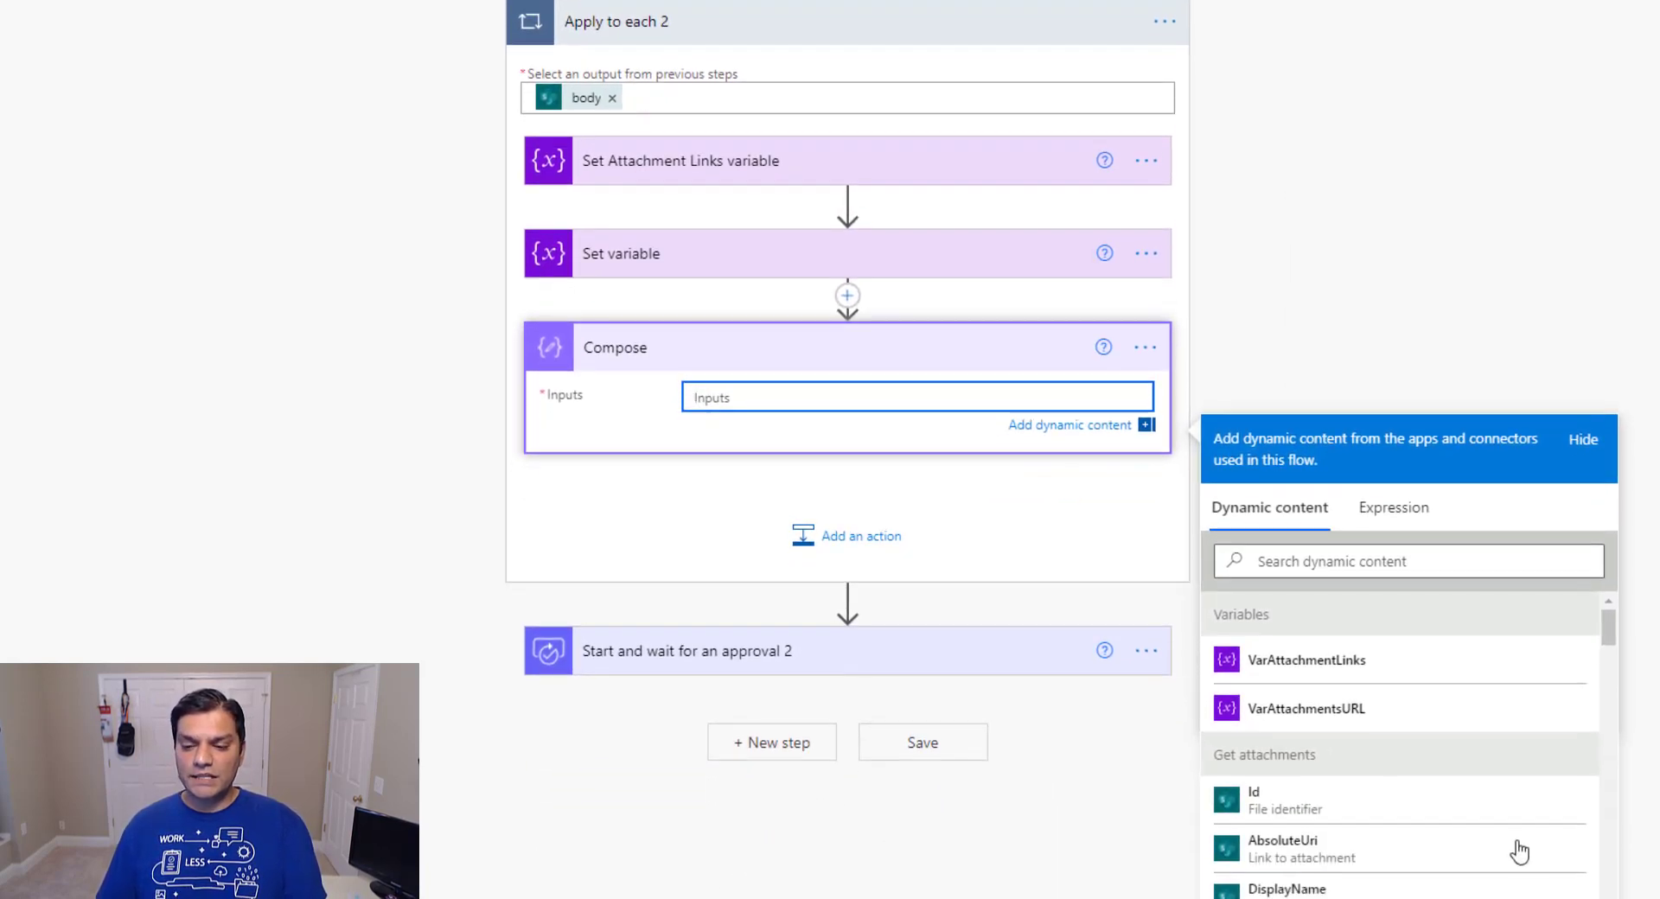
pyautogui.click(1400, 858)
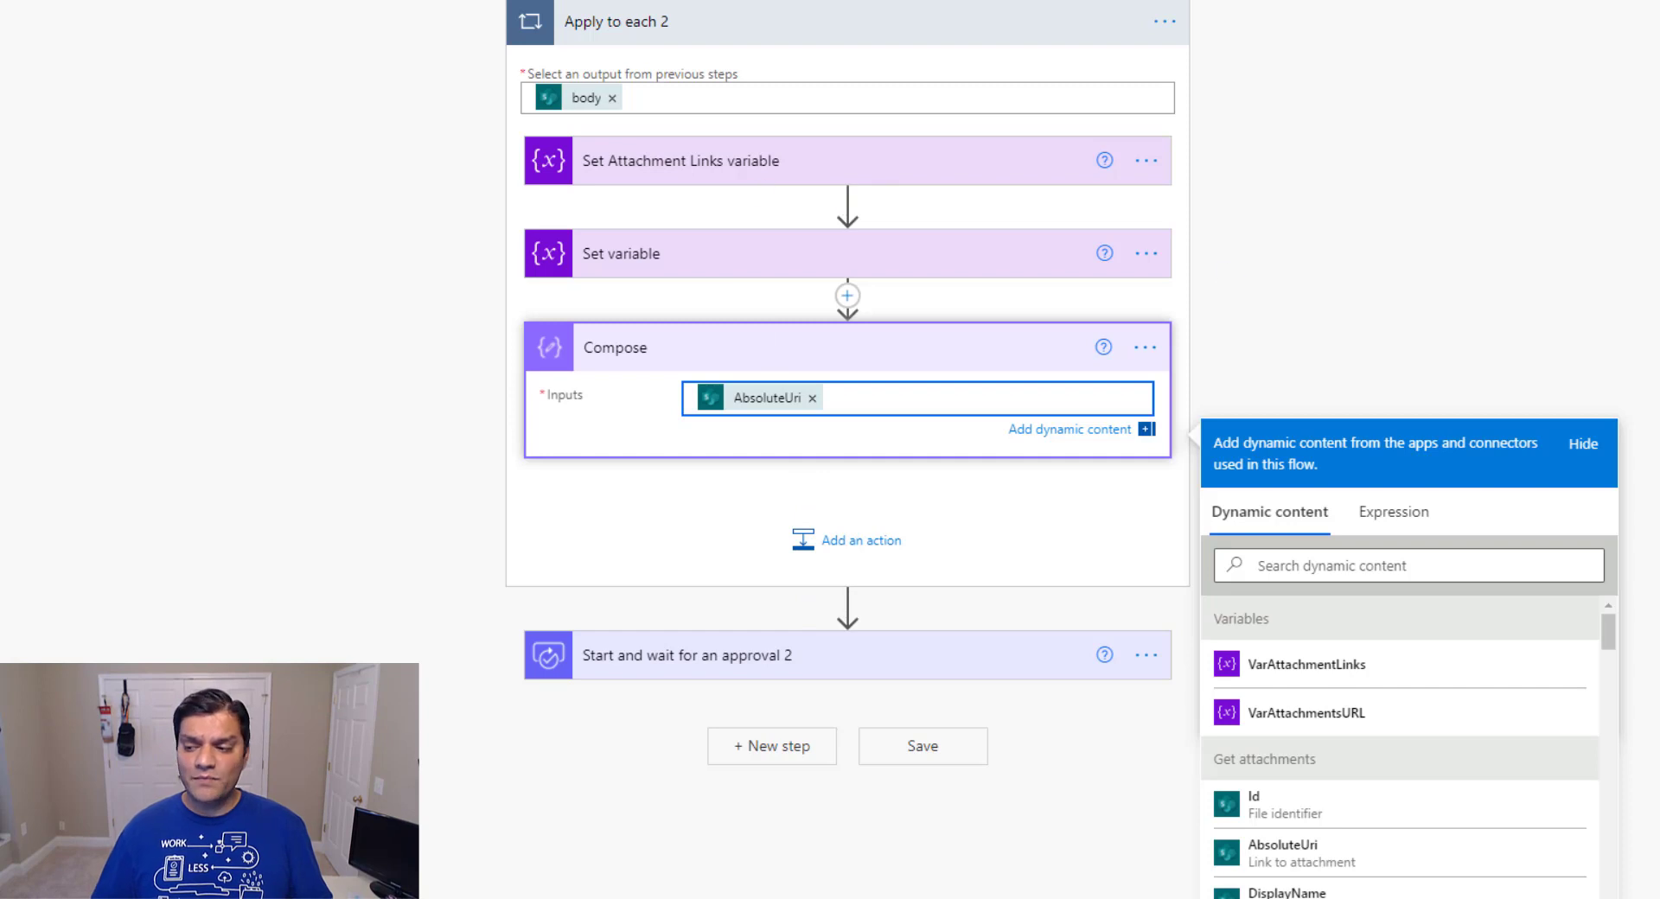
# Remove AbsoluteUri from between the parentheses in the value of the Set Attachment Links variable action
pyautogui.click(804, 169)
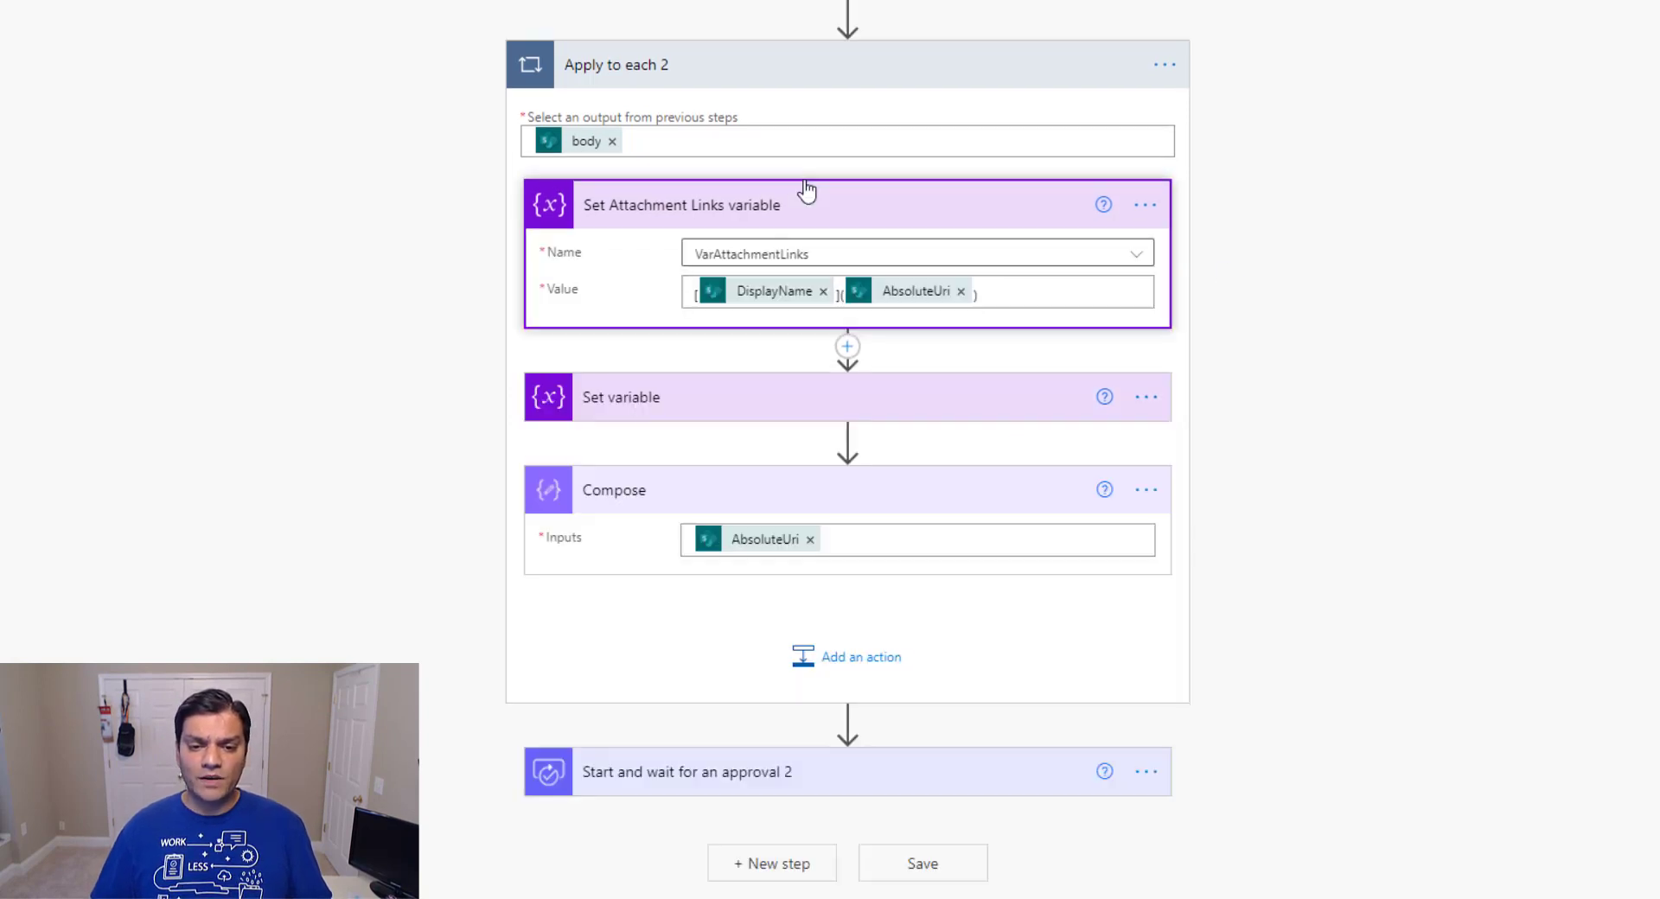
pyautogui.click(962, 293)
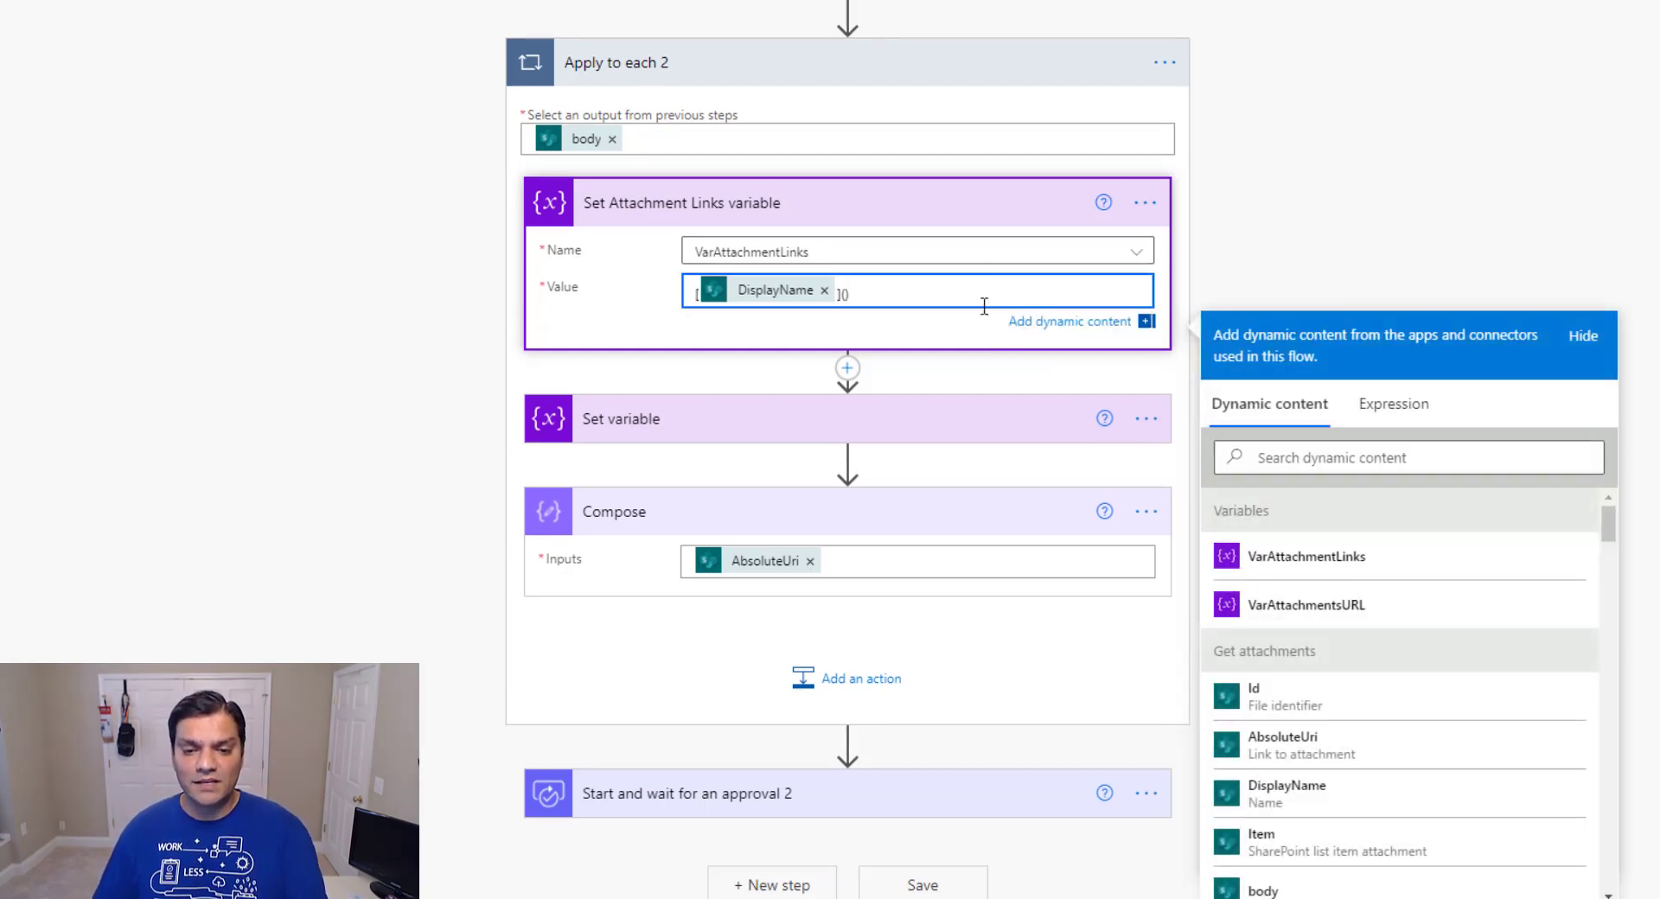
pyautogui.press('Left')
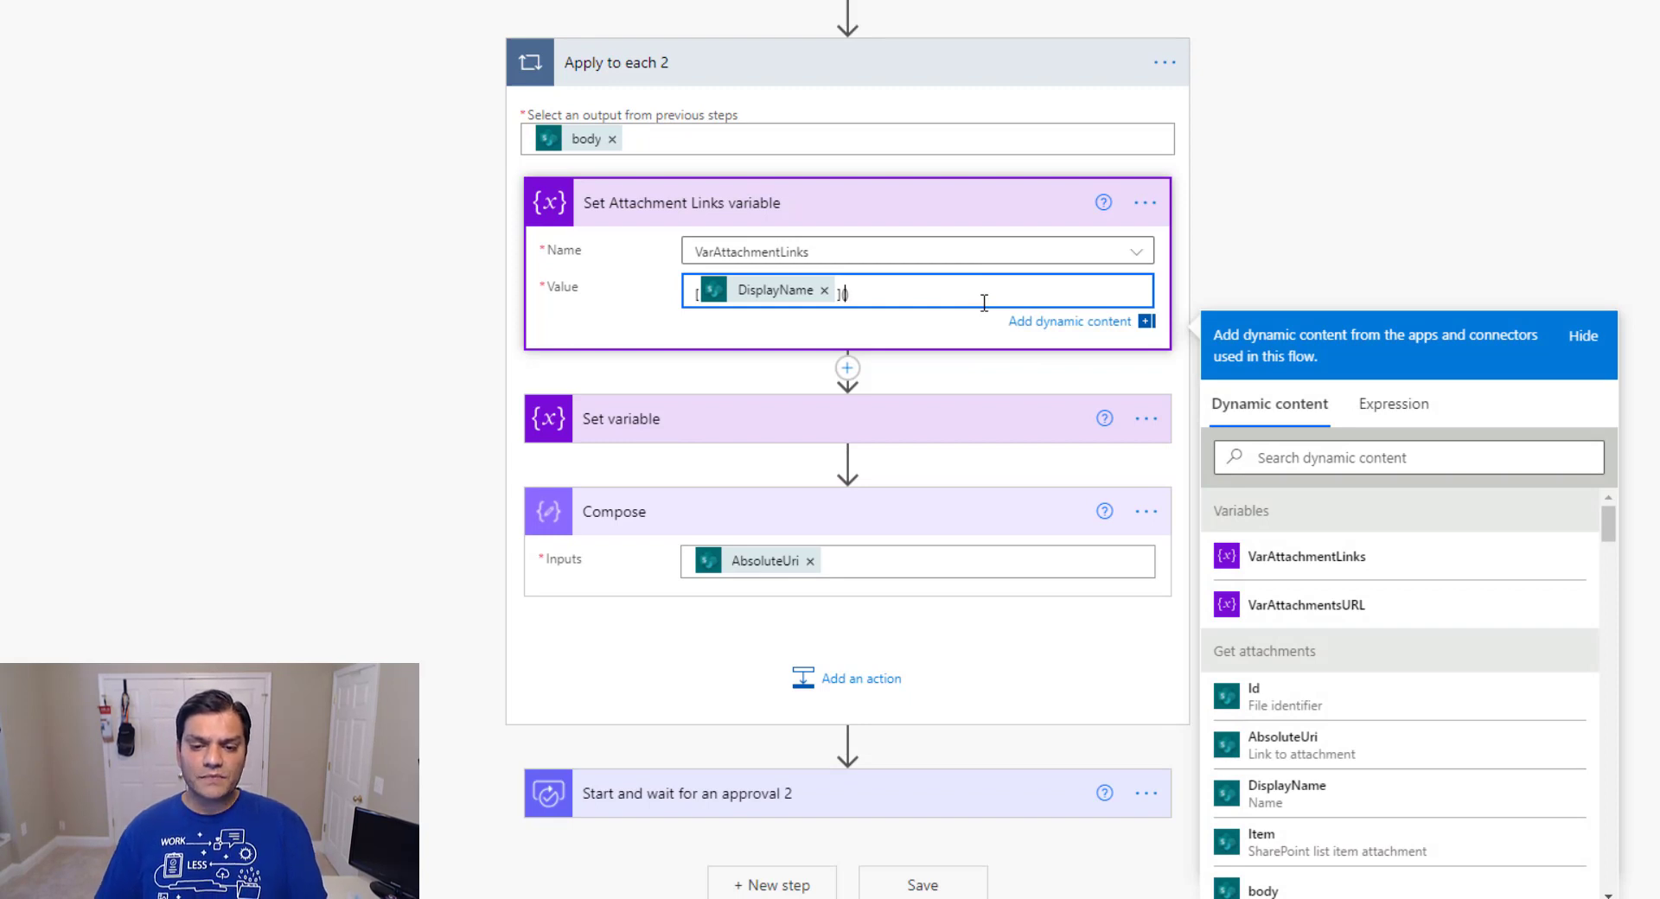
pyautogui.click(1387, 404)
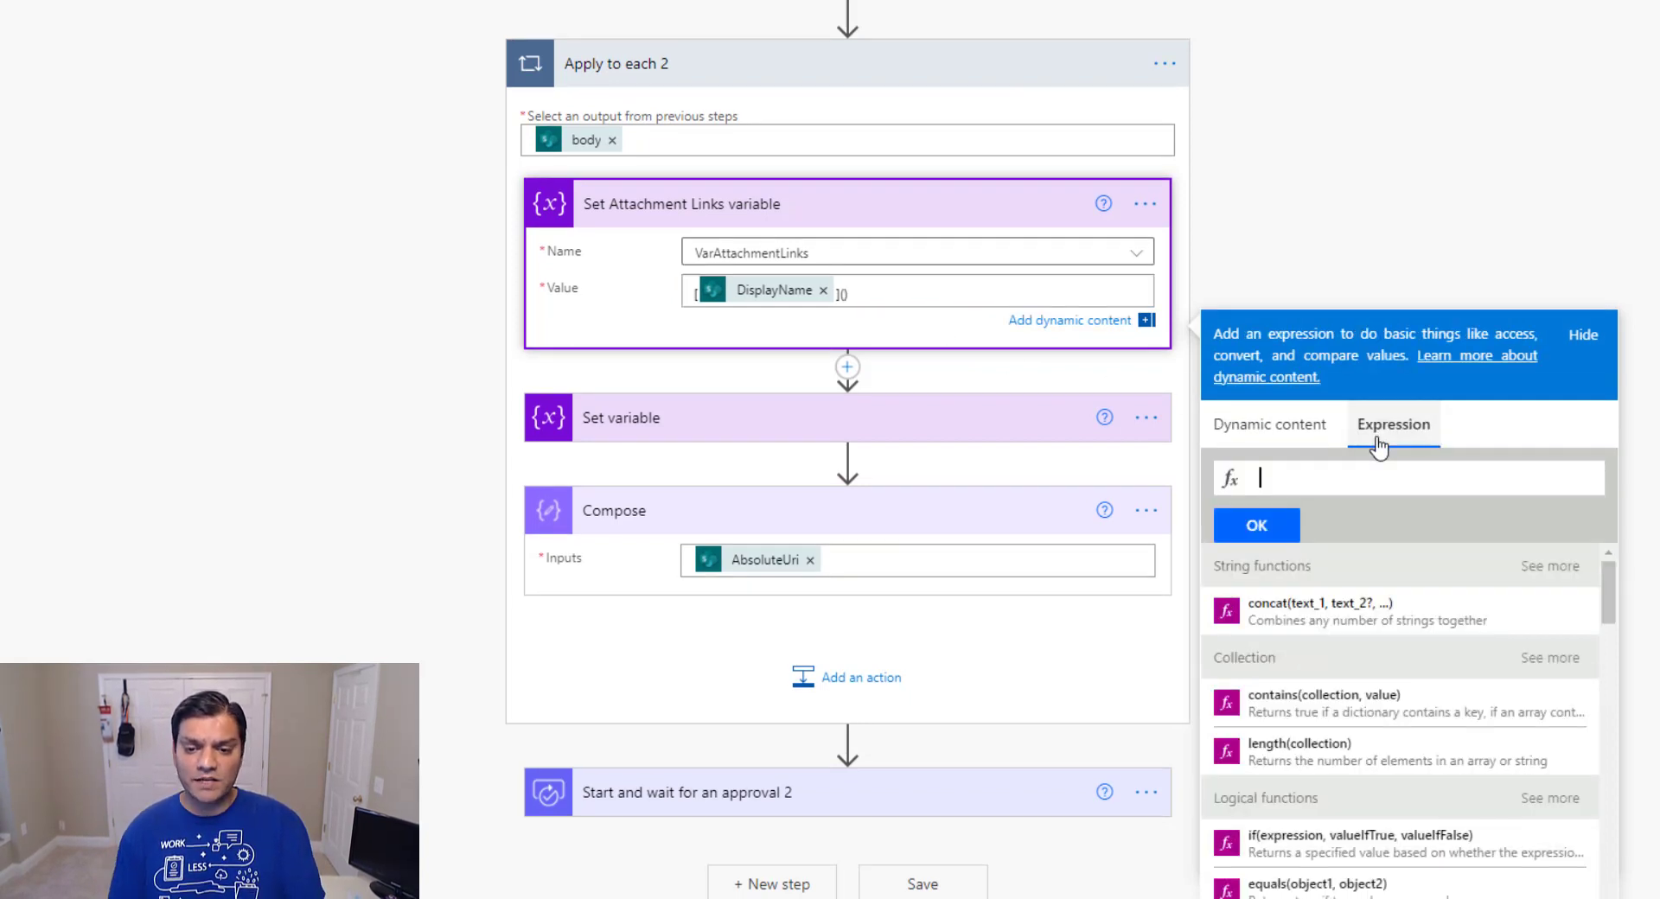
pyautogui.write('replace')
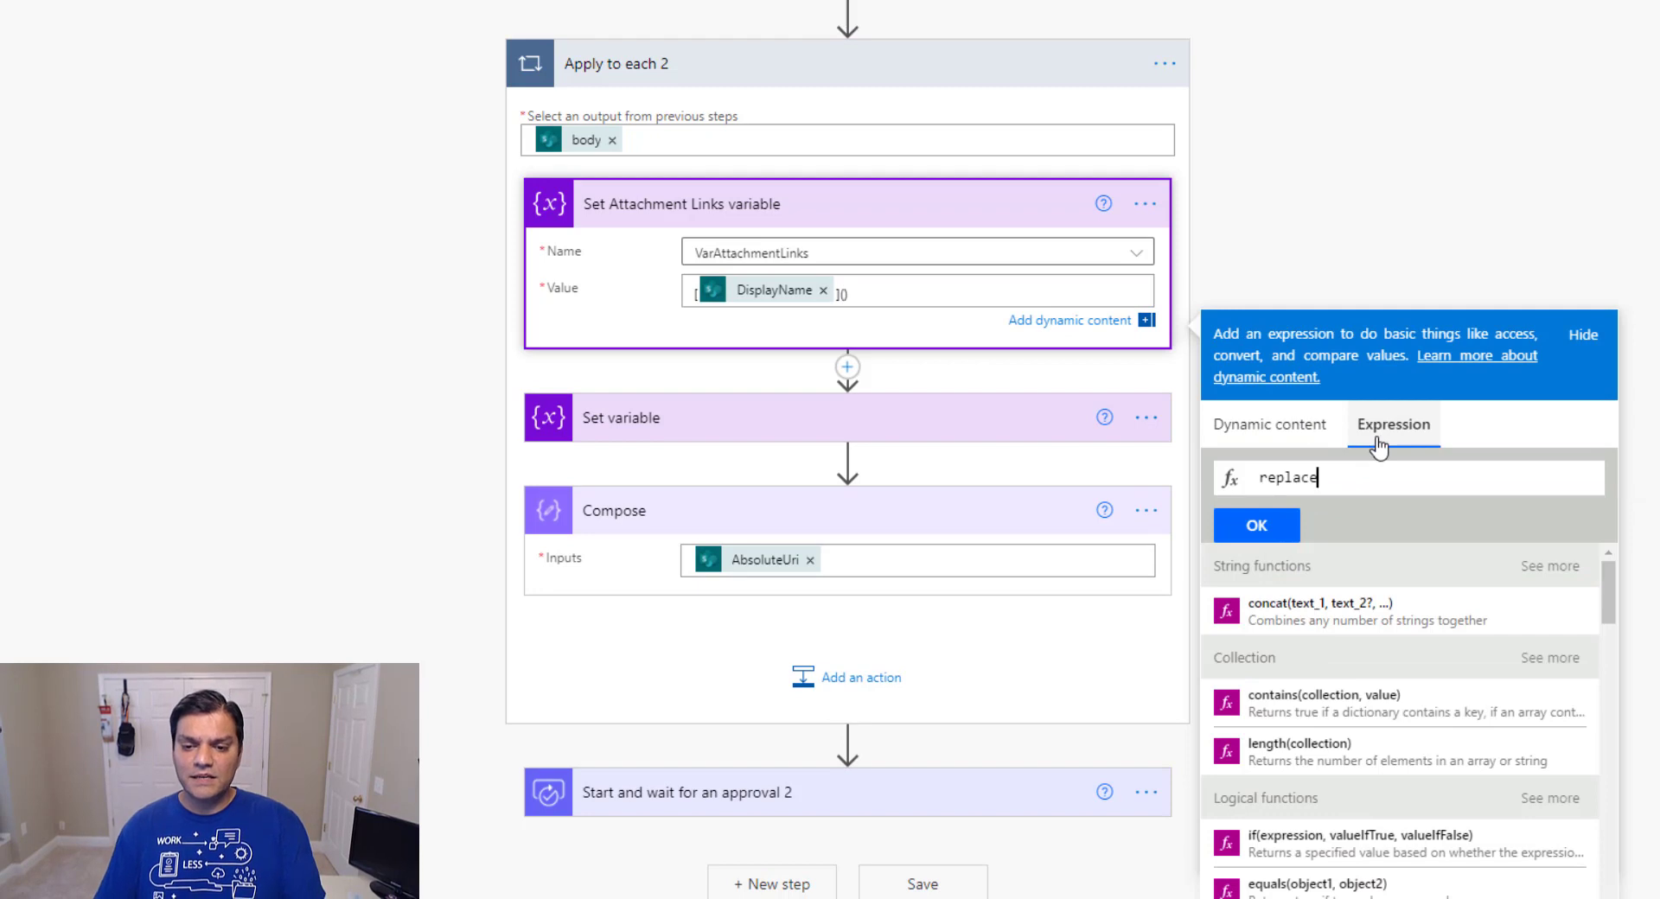
pyautogui.write('(')
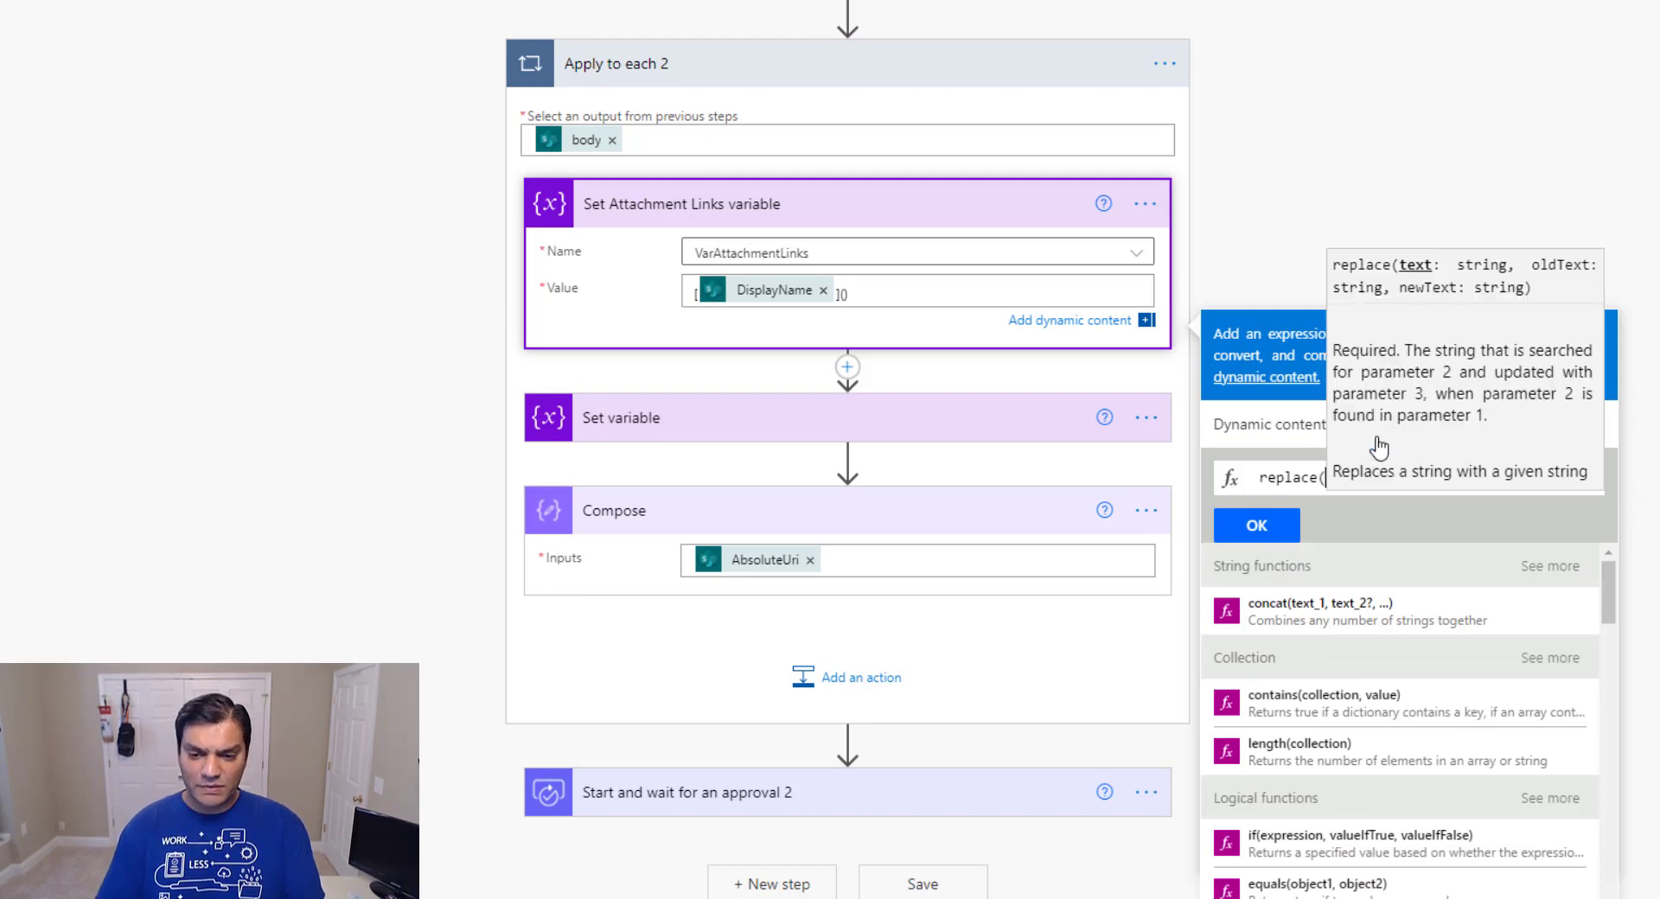
pyautogui.click(1307, 435)
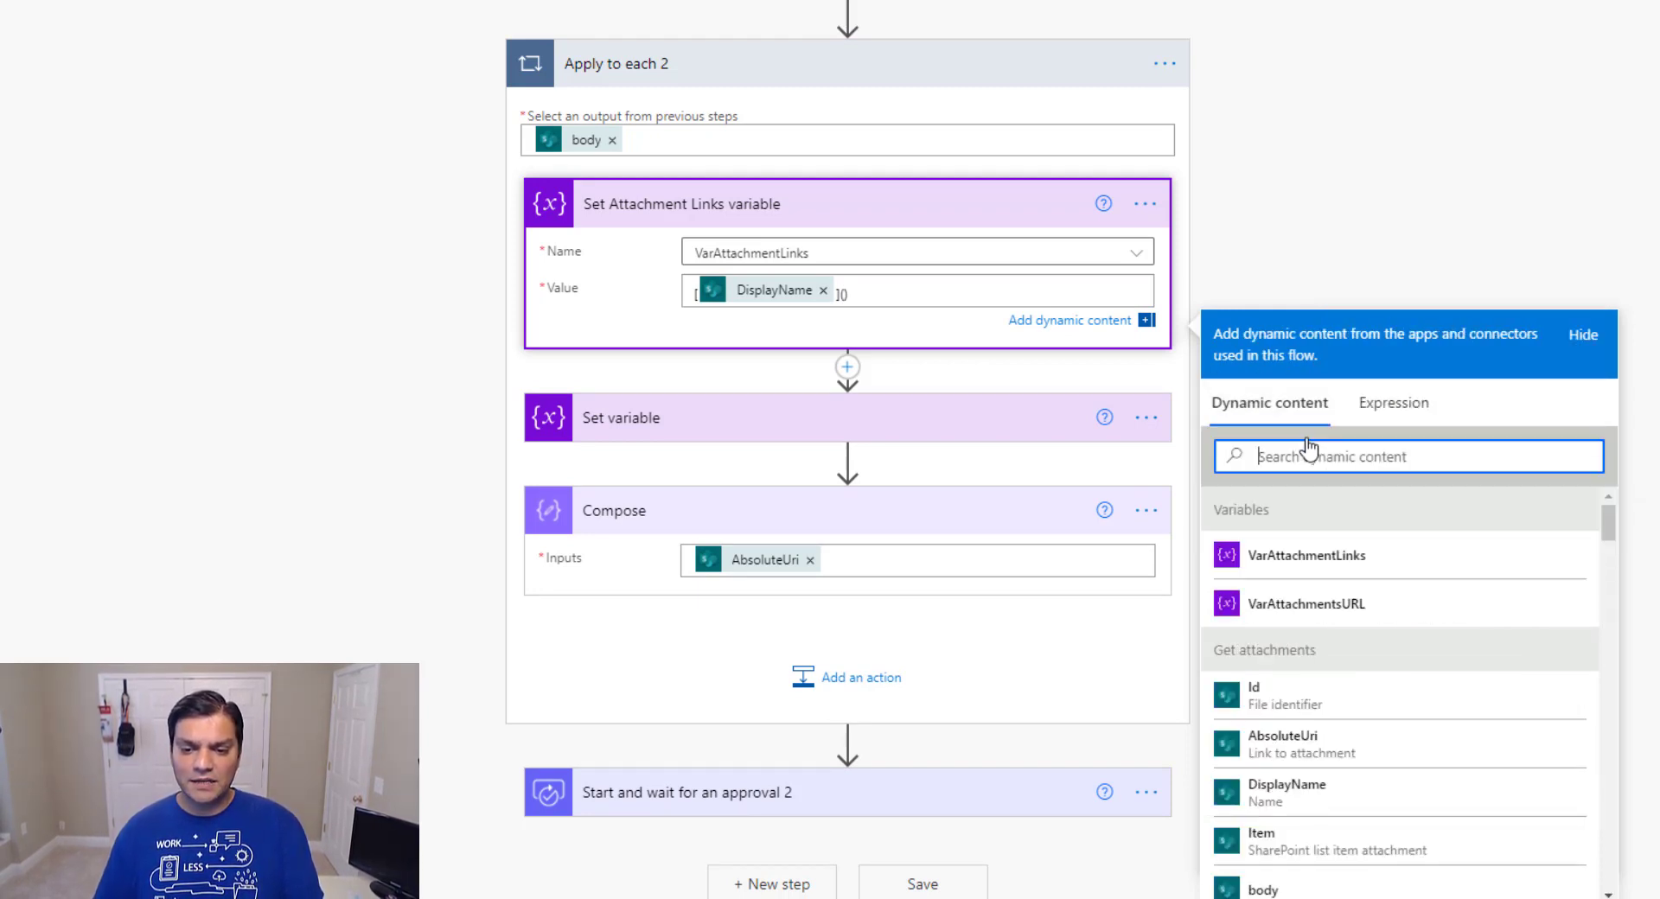
pyautogui.click(1421, 422)
pyautogui.write('rep')
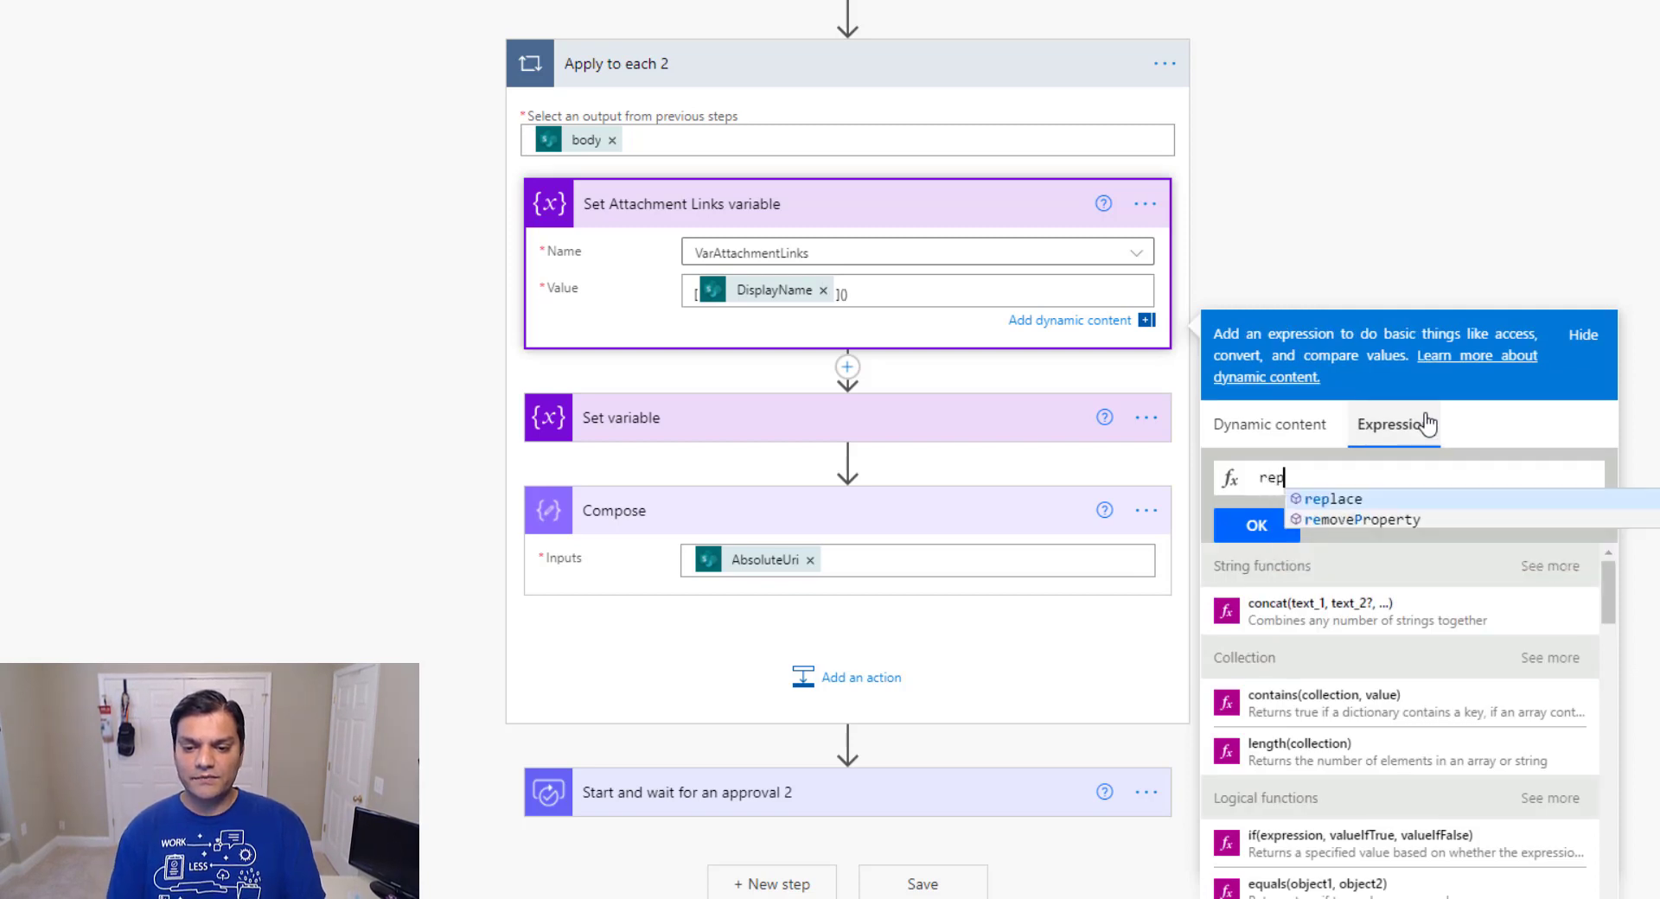
pyautogui.write('lace(')
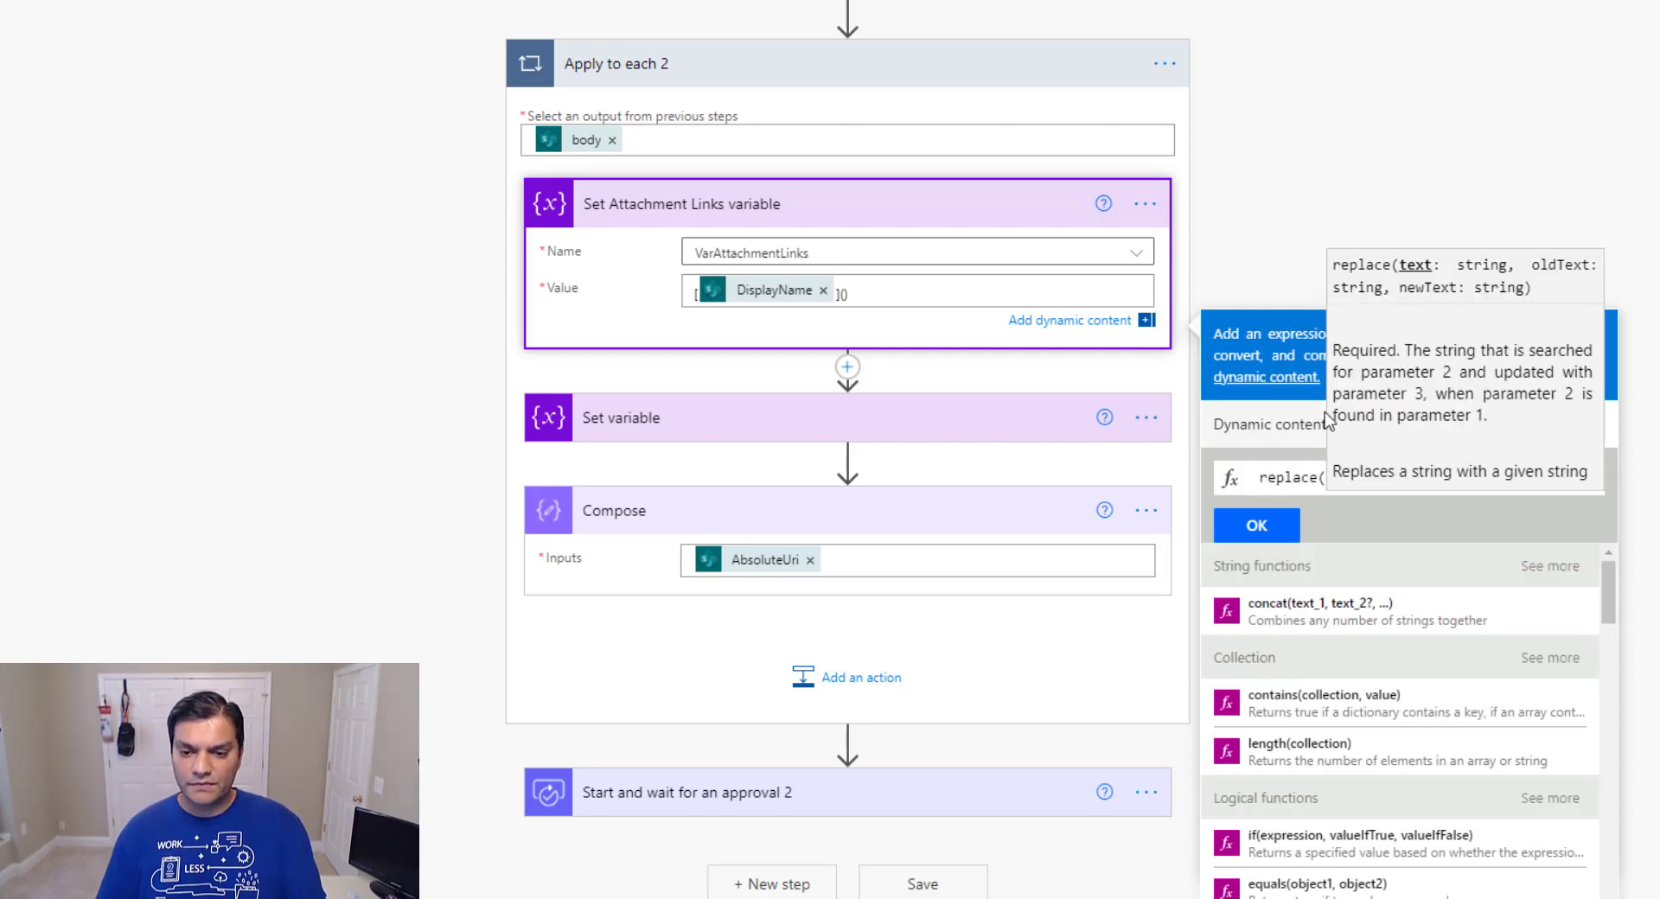
pyautogui.click(1301, 428)
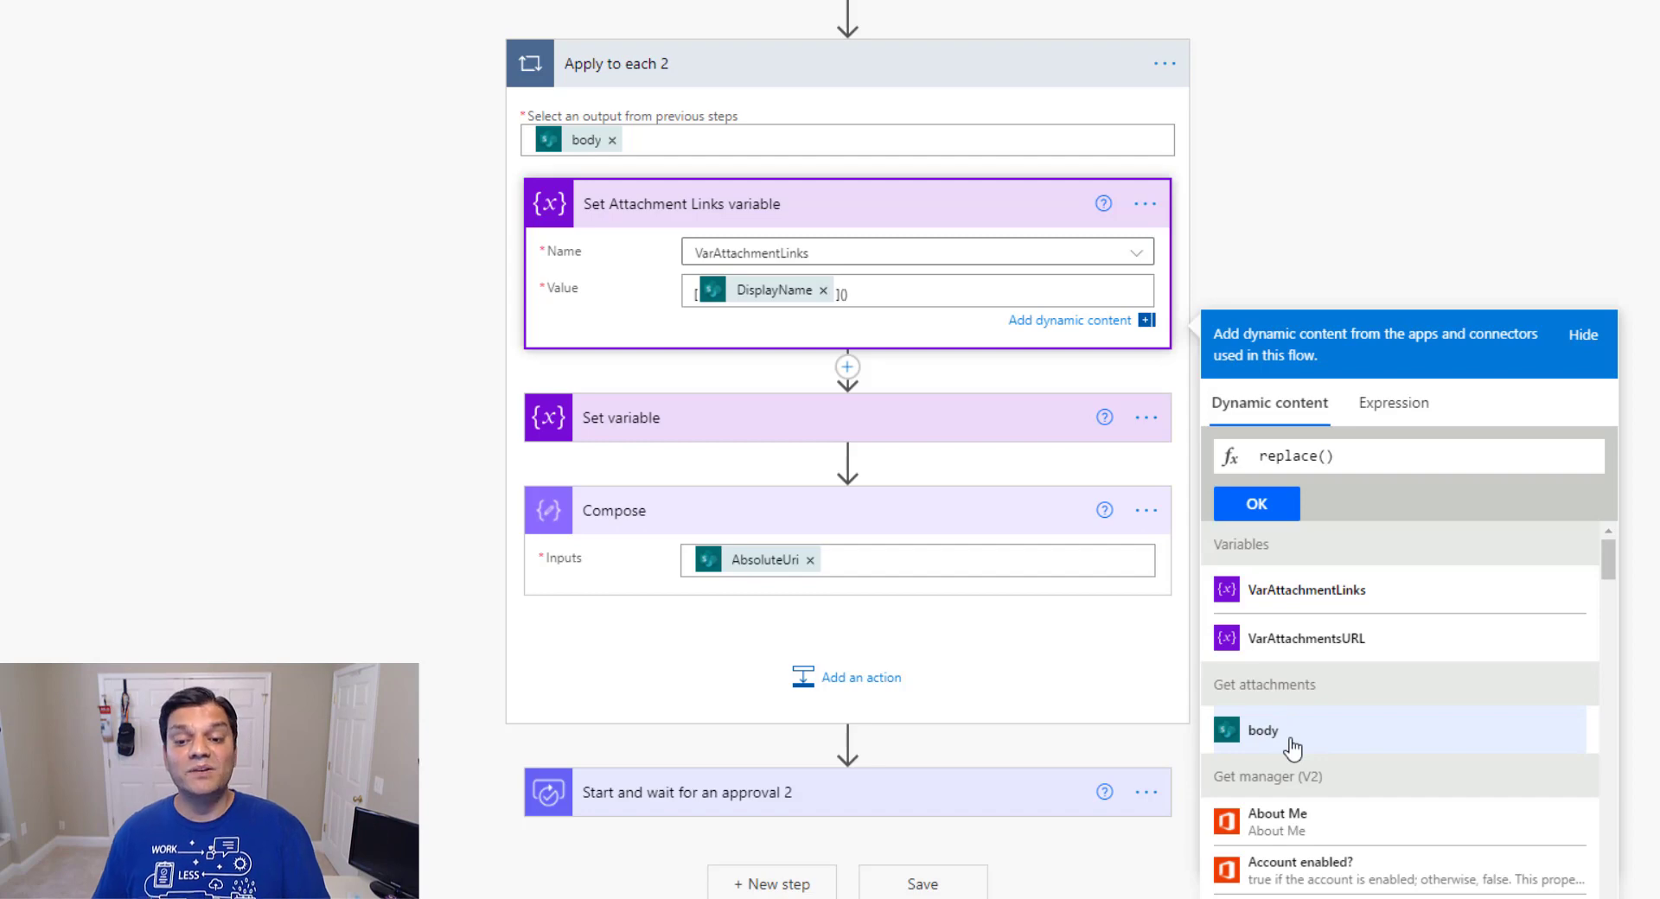
pyautogui.scroll(4, 1292, 743)
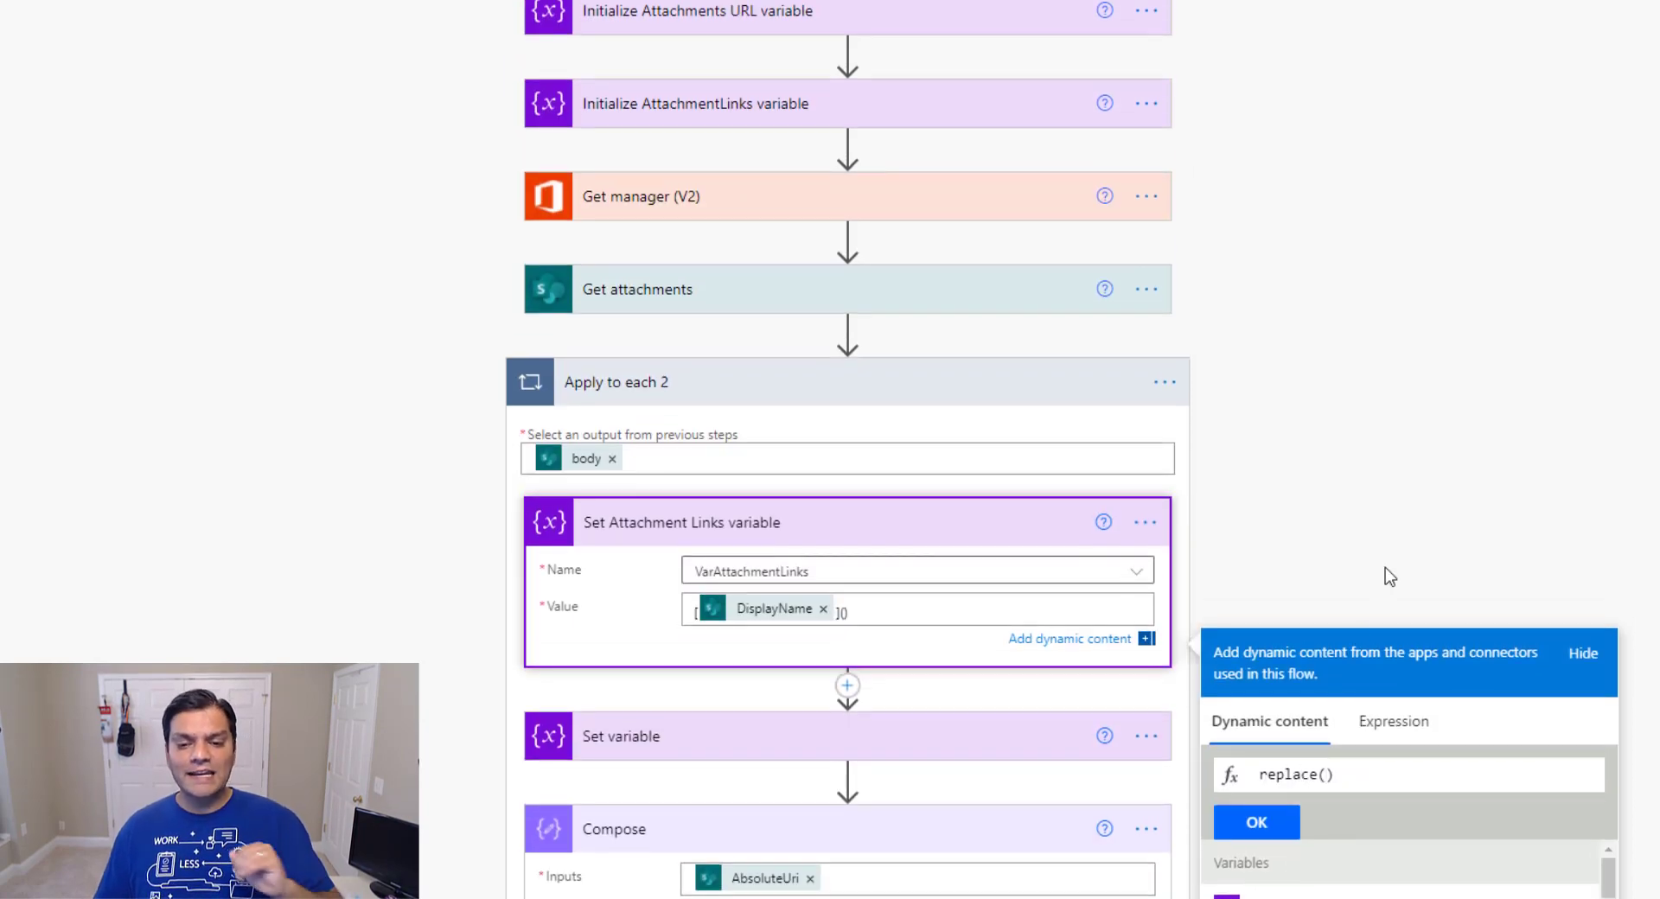
pyautogui.scroll(-1, 1389, 577)
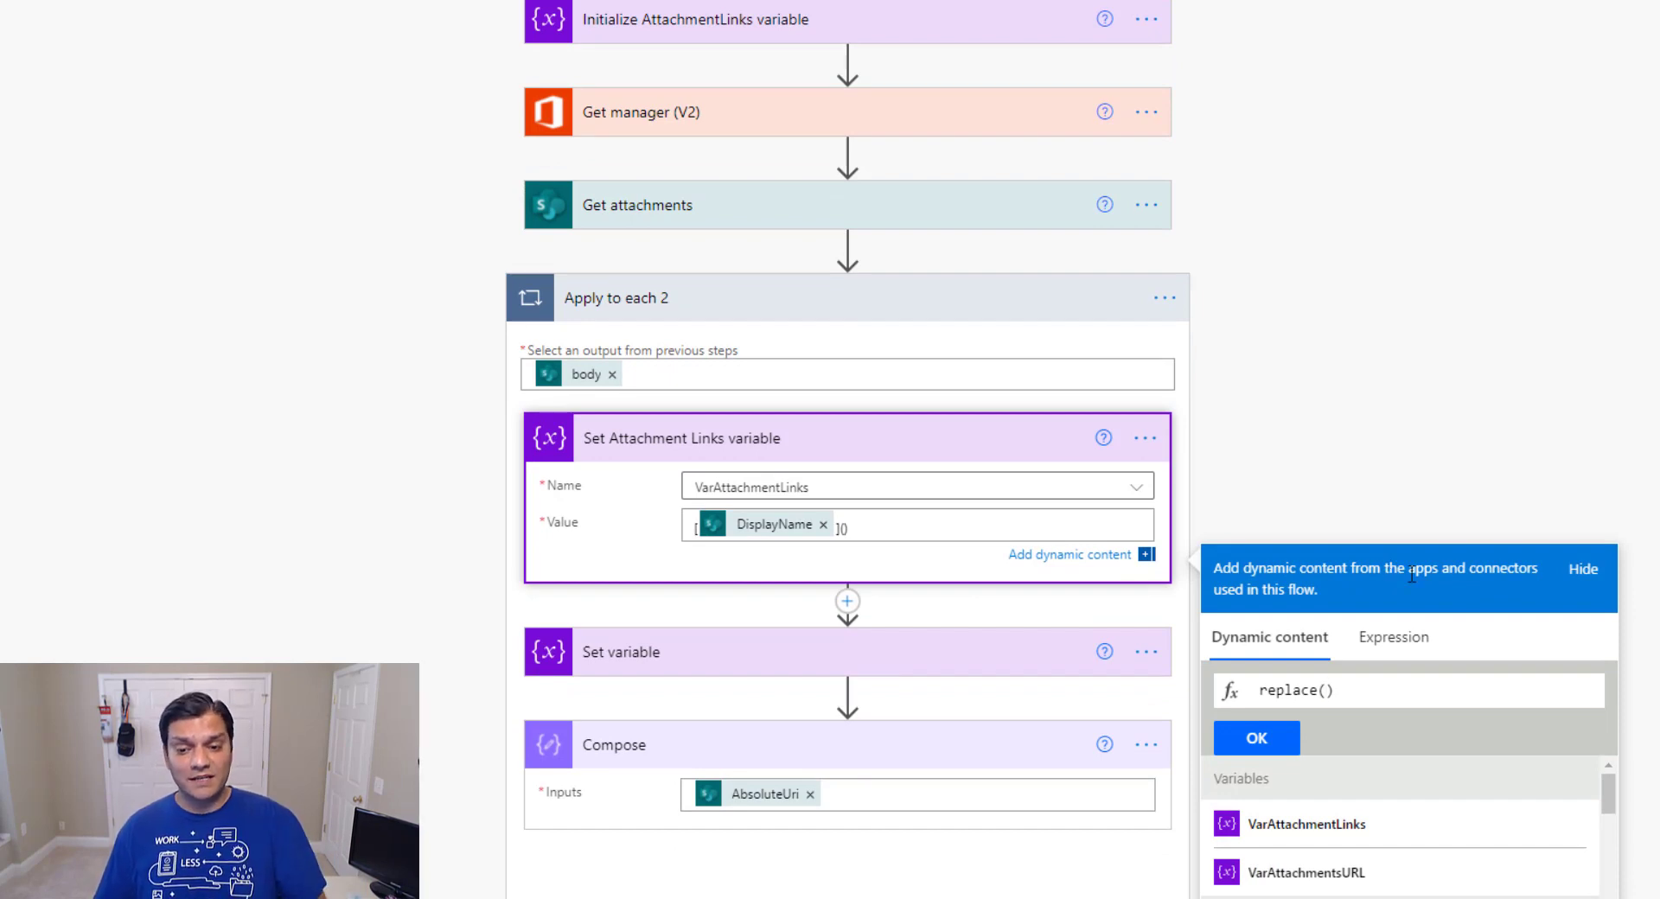
pyautogui.click(1065, 698)
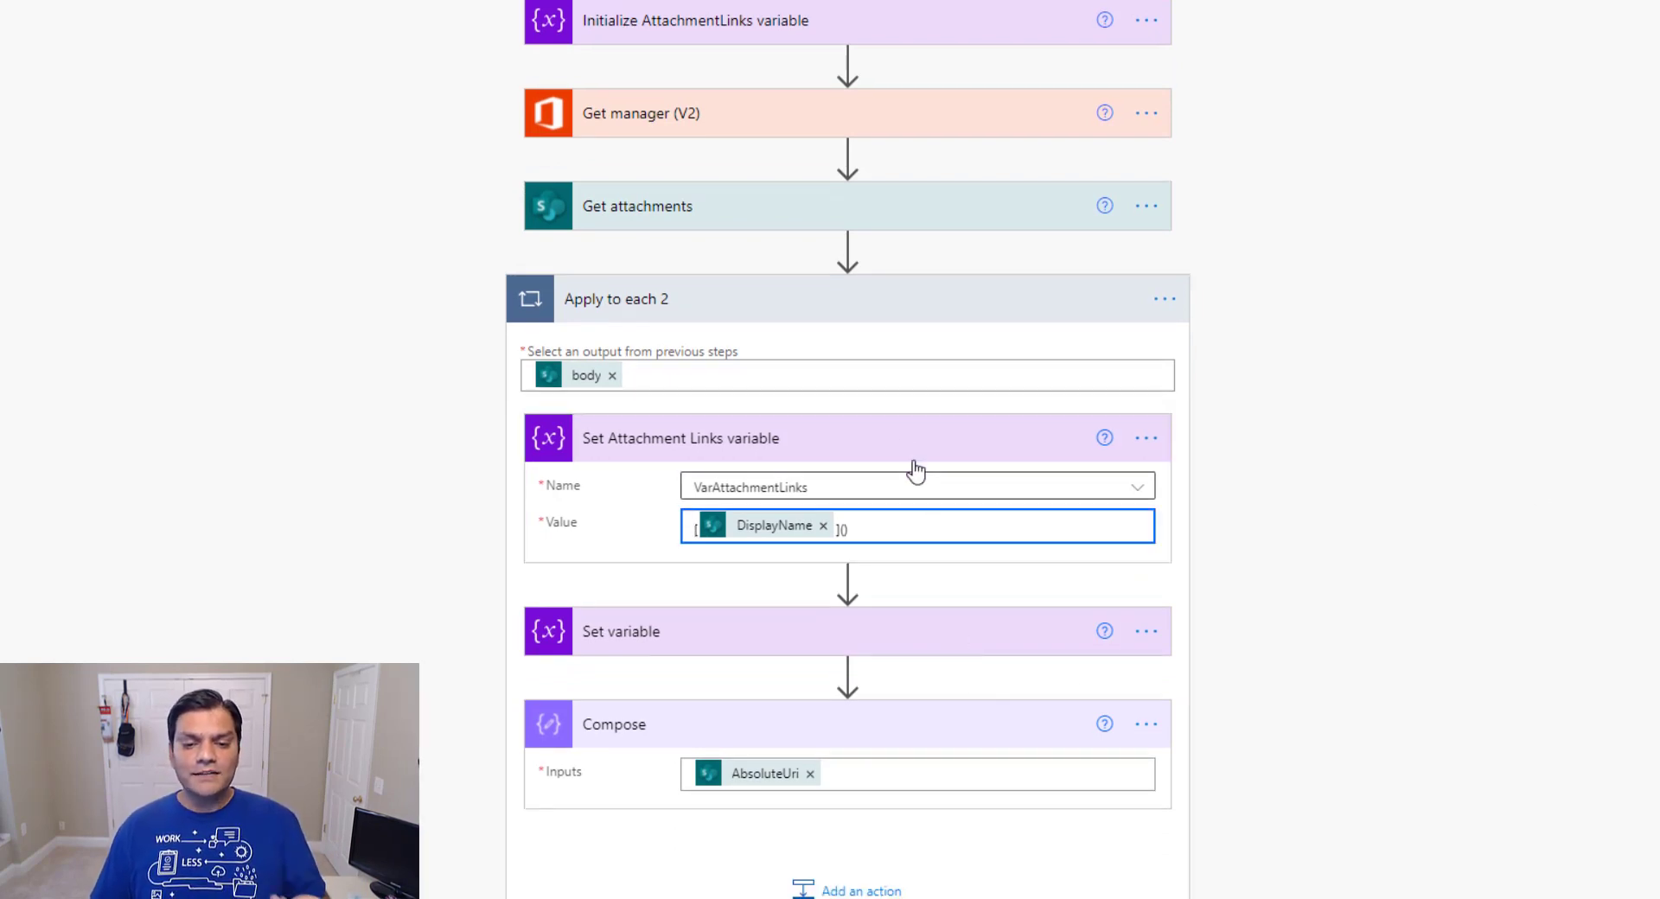
# Reorder the loop's actions to Compose, Set variable, Set Attachment Links variable, and expand Set variable
pyautogui.moveTo(795, 722); pyautogui.dragTo(830, 670)
pyautogui.moveTo(822, 429); pyautogui.dragTo(791, 723)
pyautogui.click(811, 446)
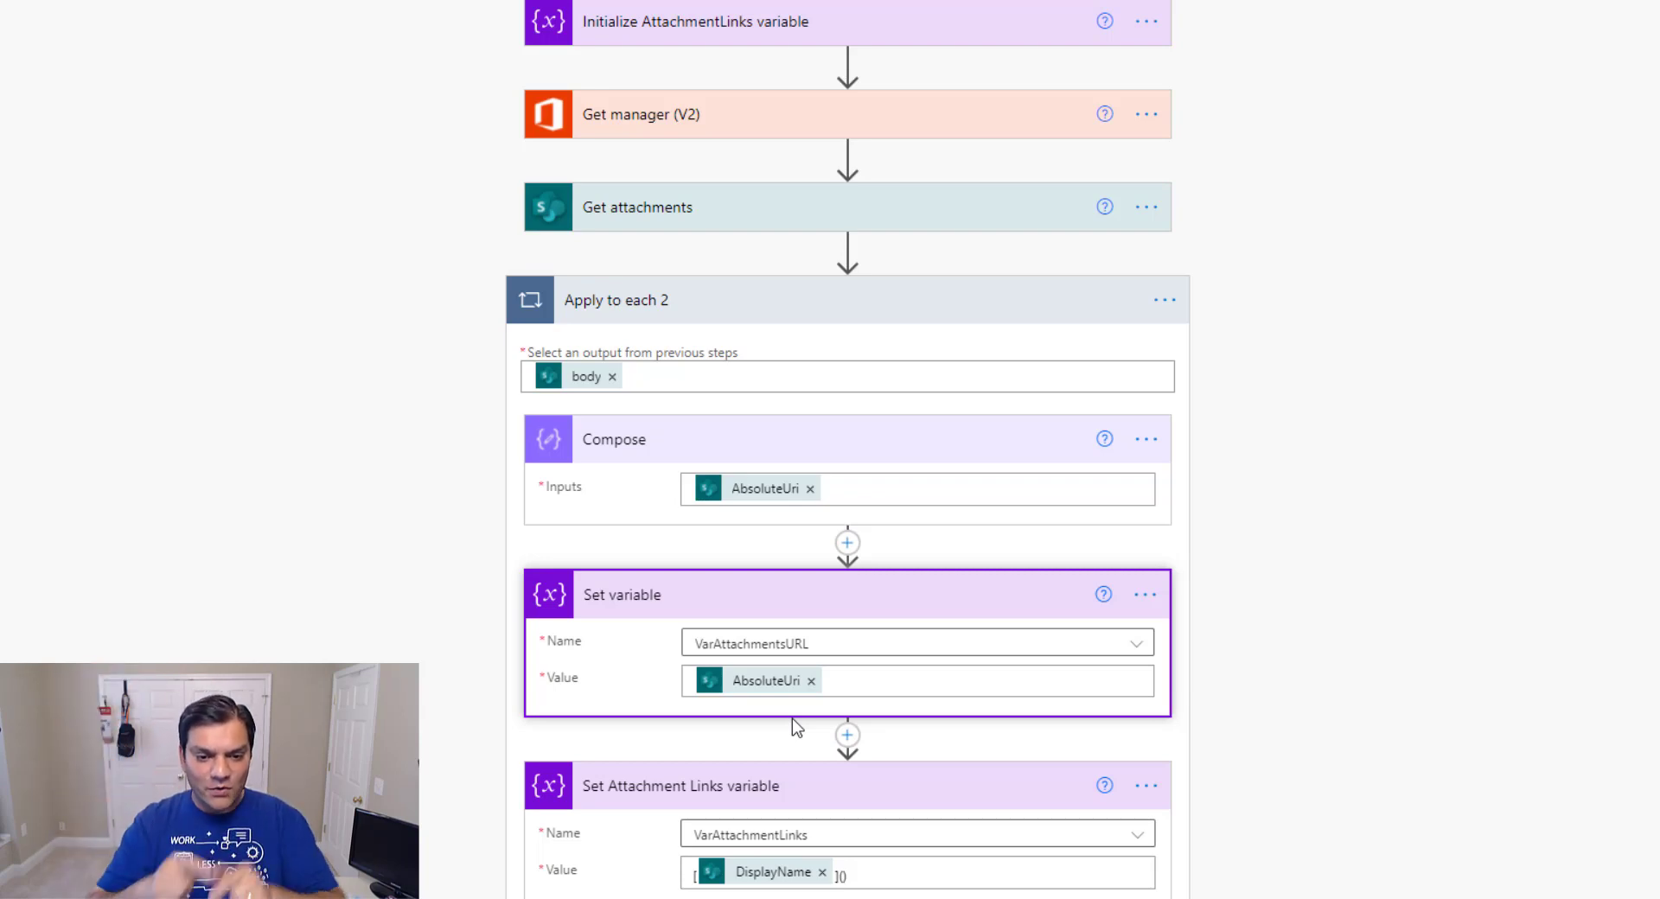
# Rename the Compose action as ComposeTemp
pyautogui.click(1146, 441)
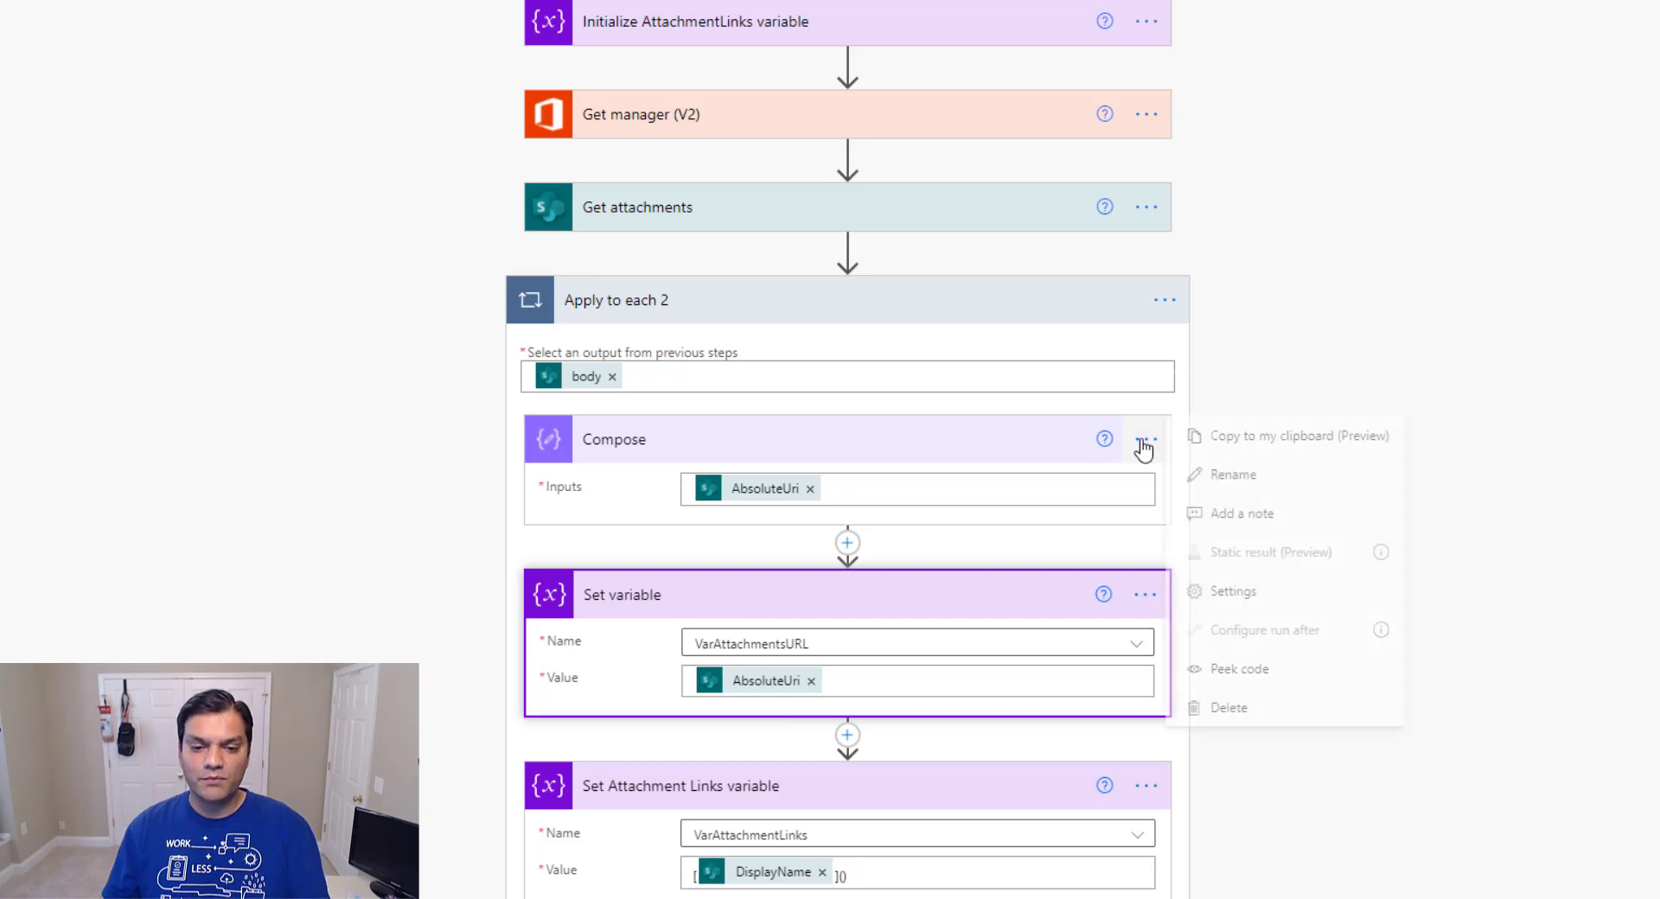
pyautogui.click(1231, 477)
pyautogui.press('Home')
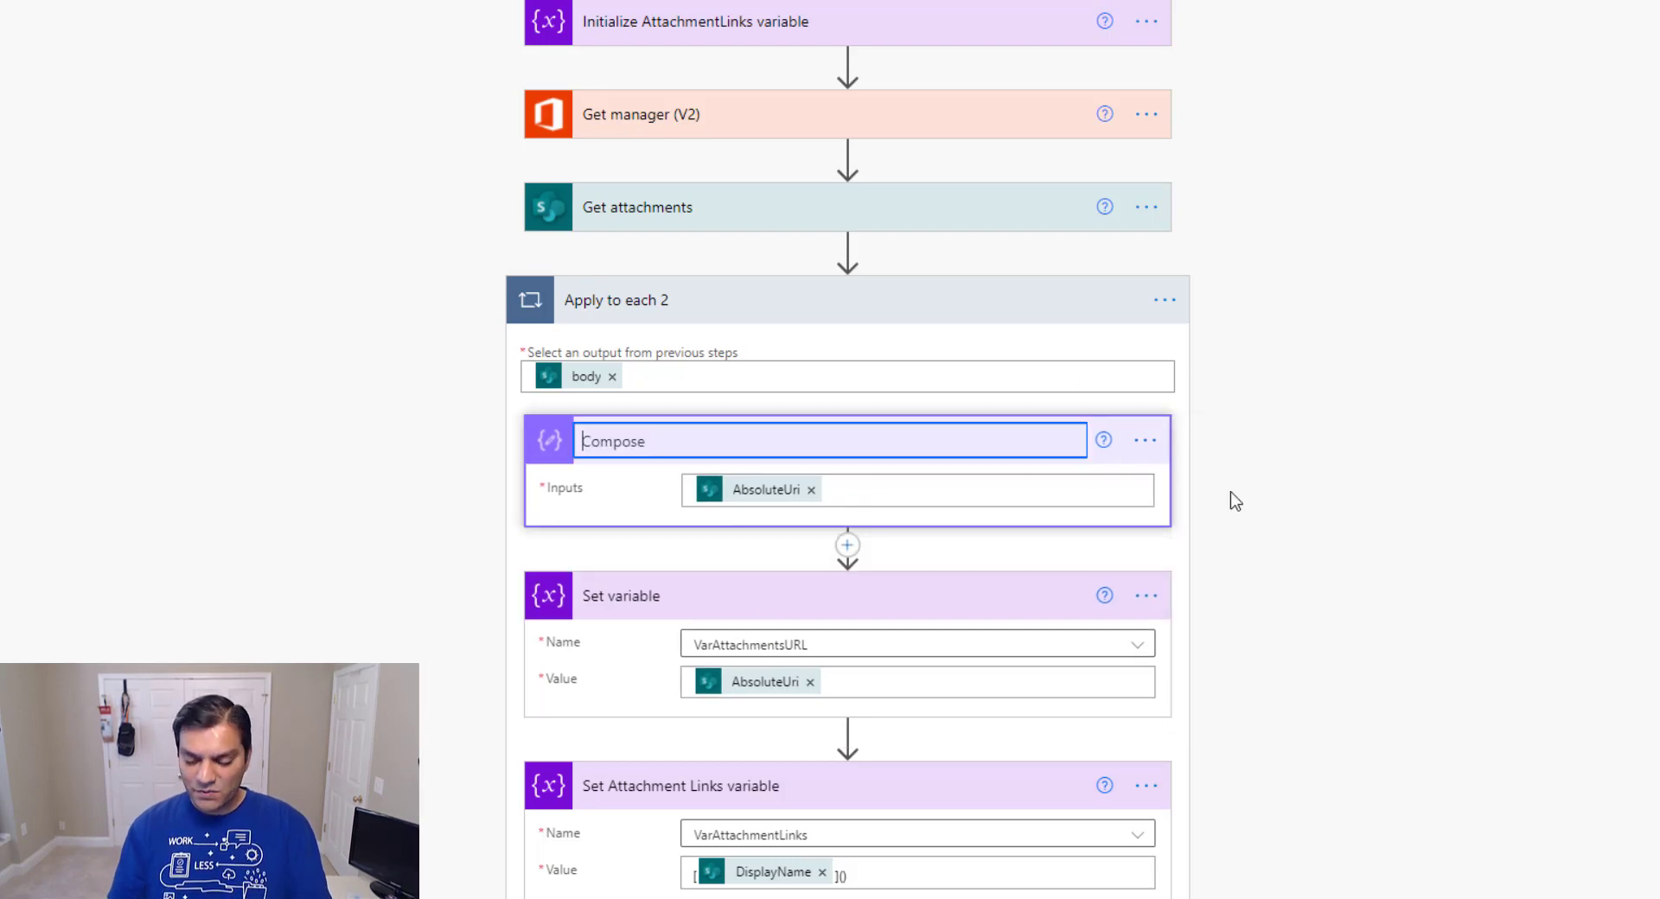
pyautogui.write('Te')
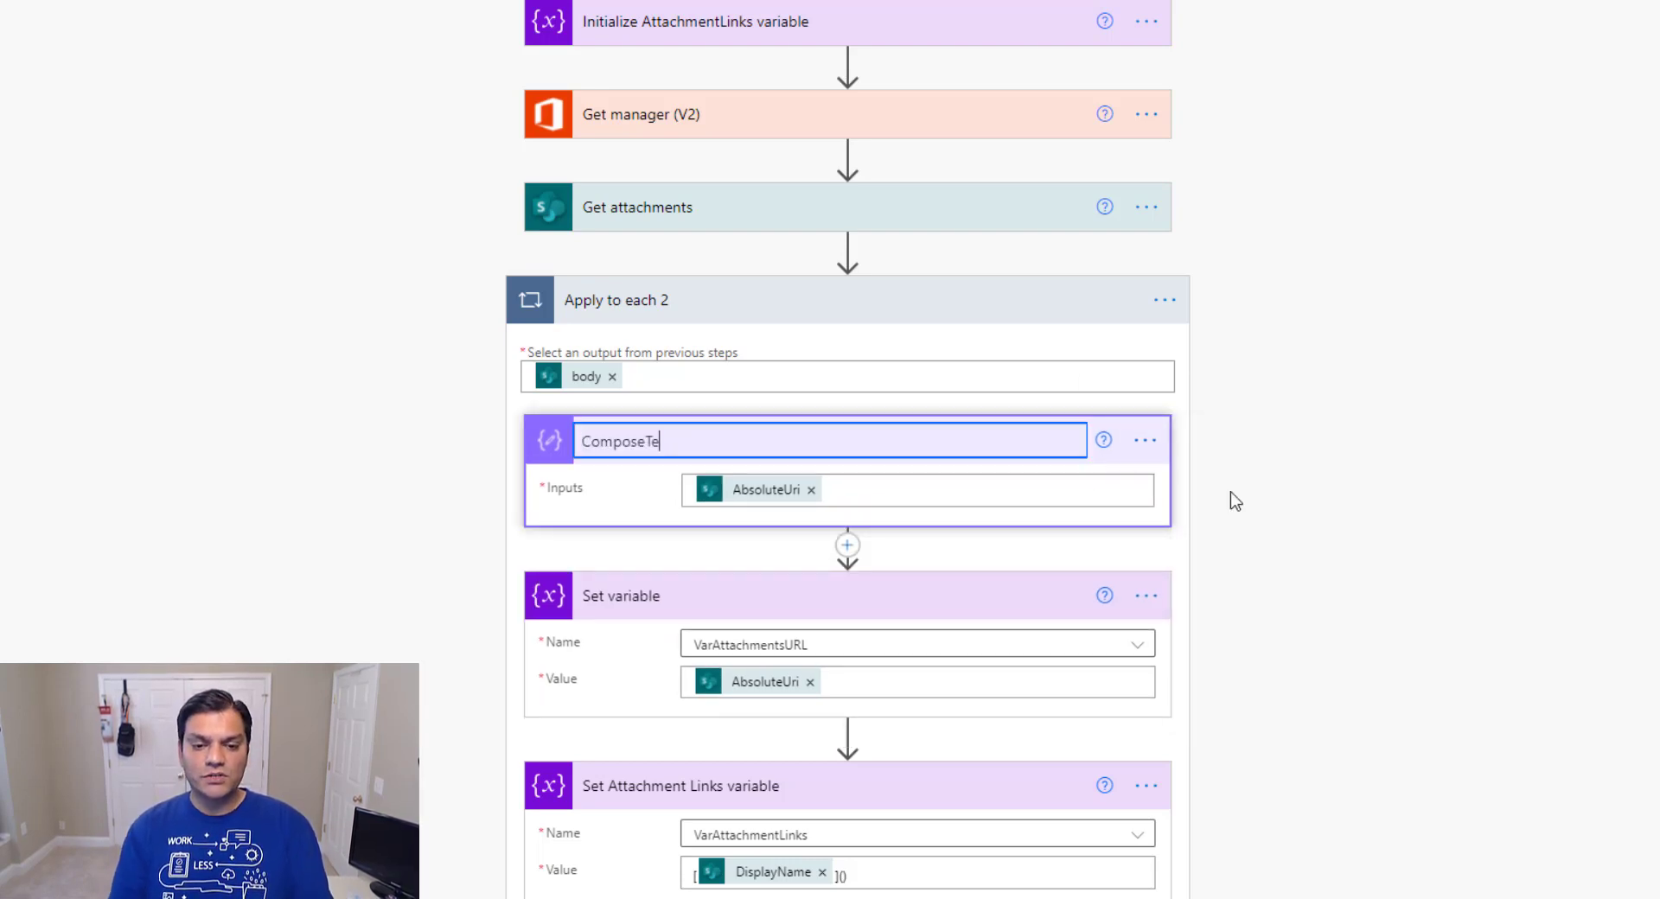
pyautogui.write('mp')
pyautogui.press('Return')
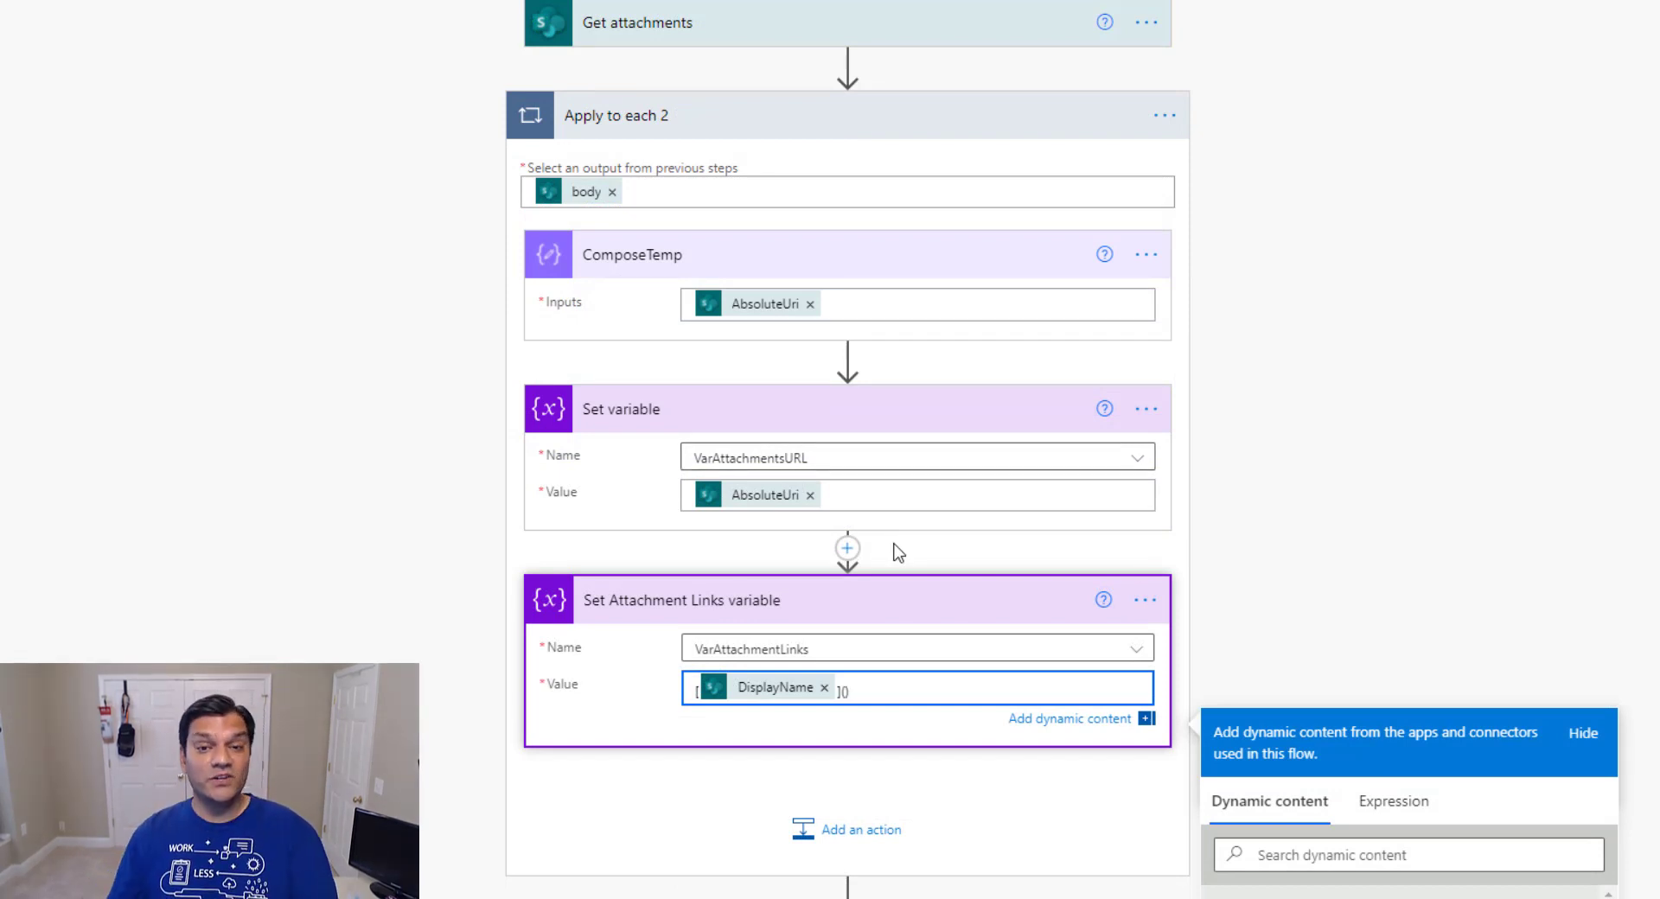
# Remove AbsoluteUri from the Set variable action's value and start a replace() expression in its place
pyautogui.click(810, 495)
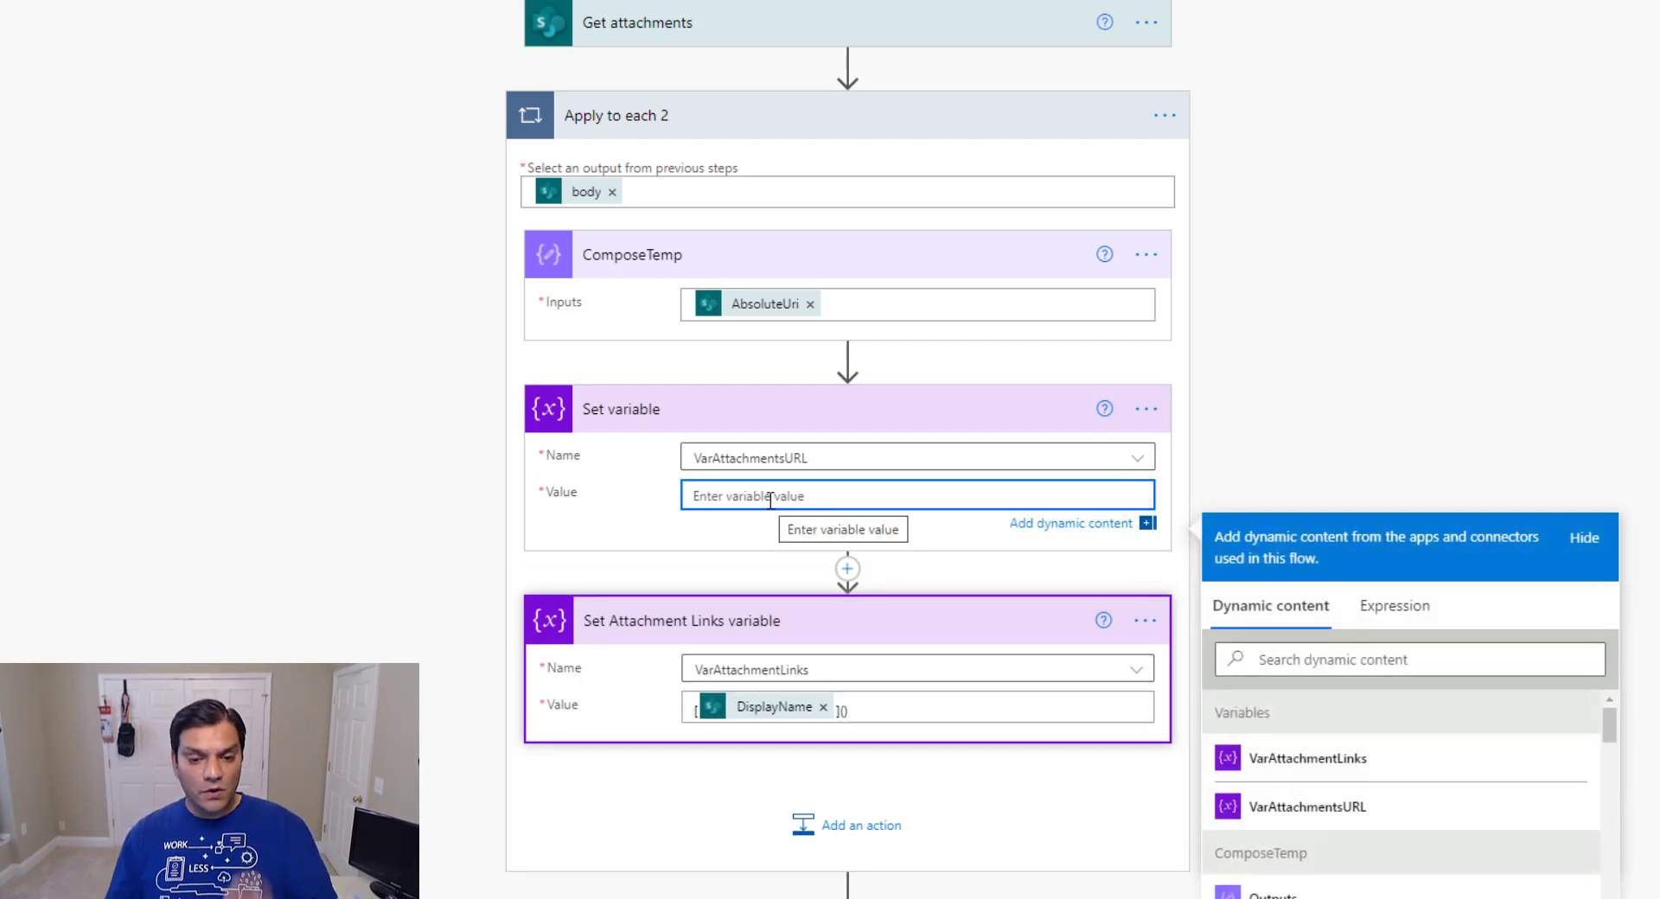
pyautogui.click(1384, 624)
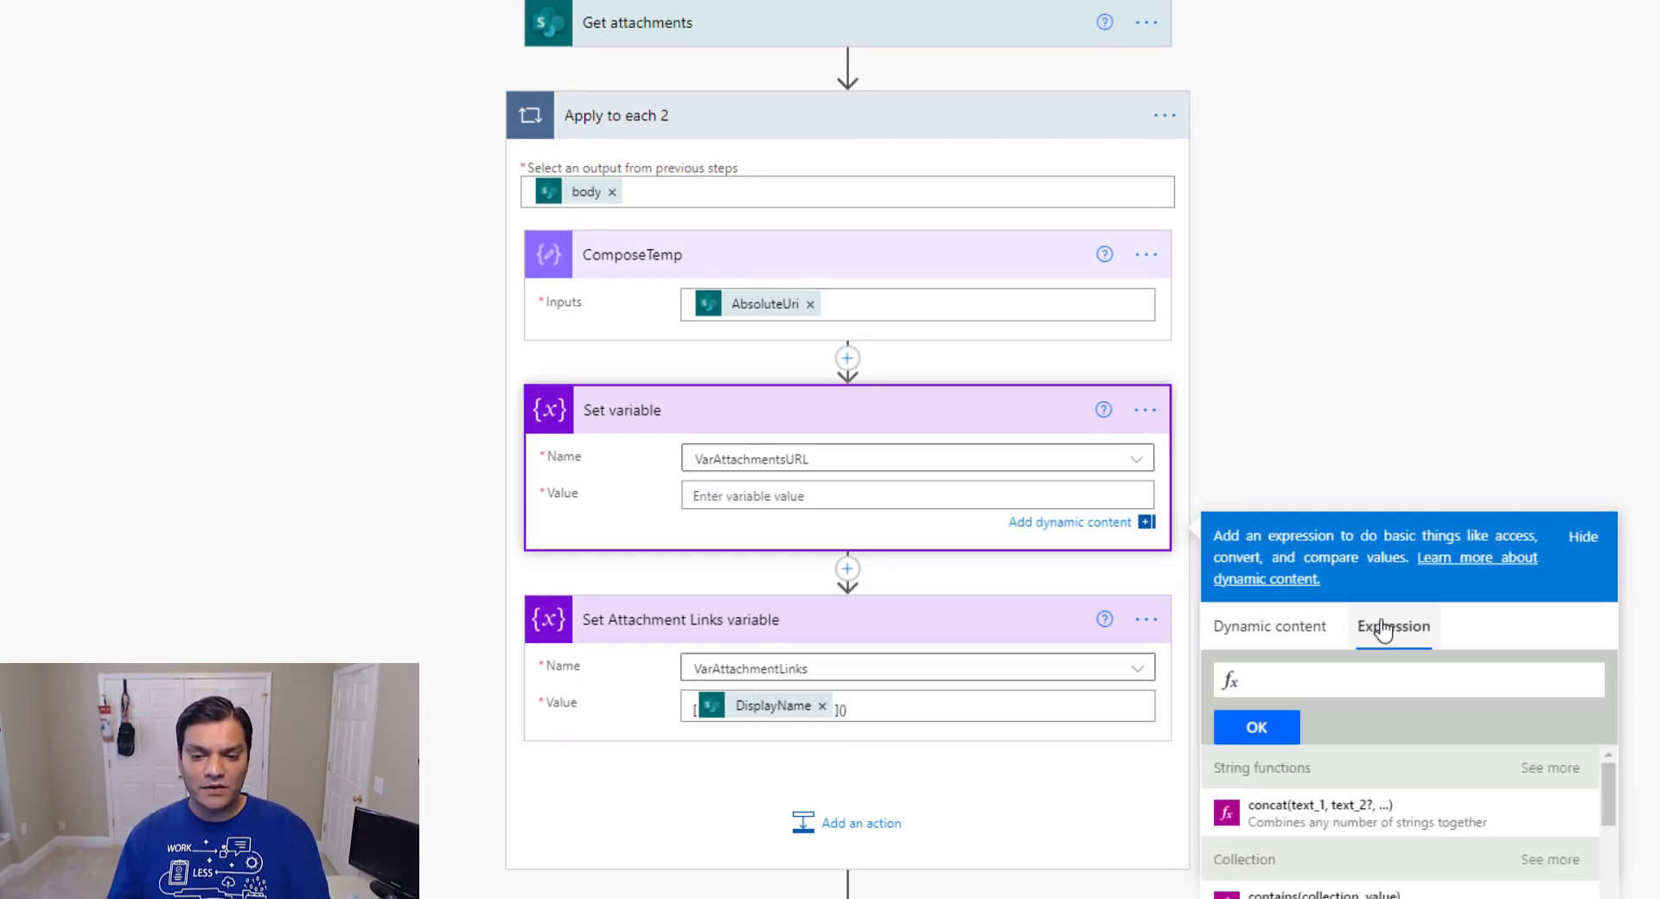
pyautogui.write('rep')
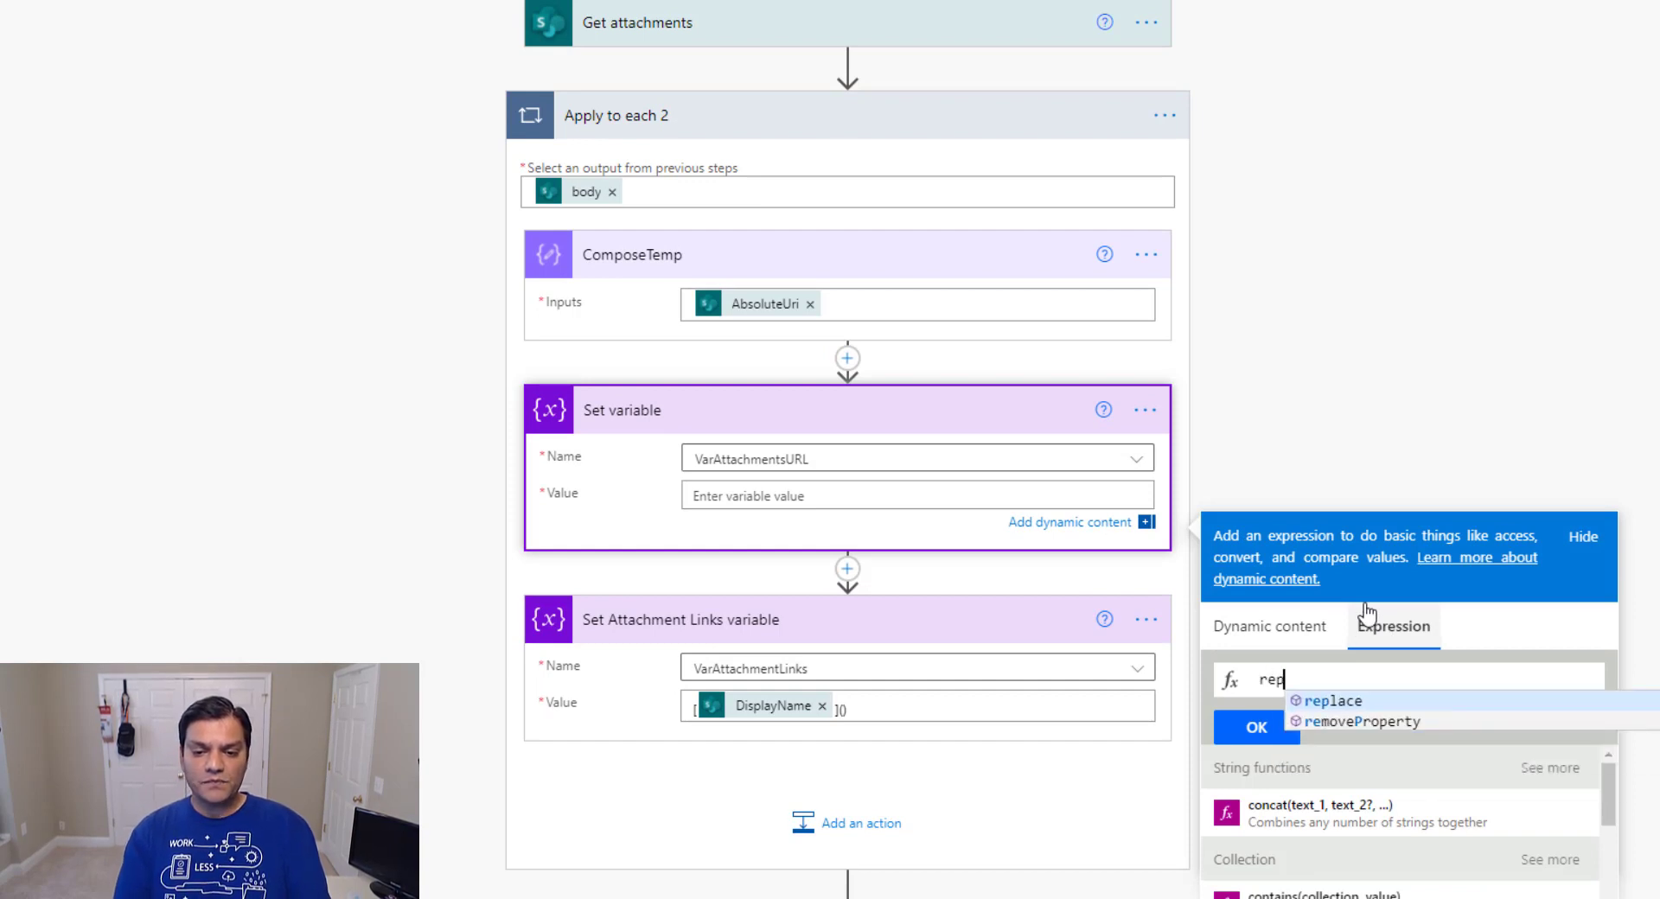
pyautogui.write('lace(')
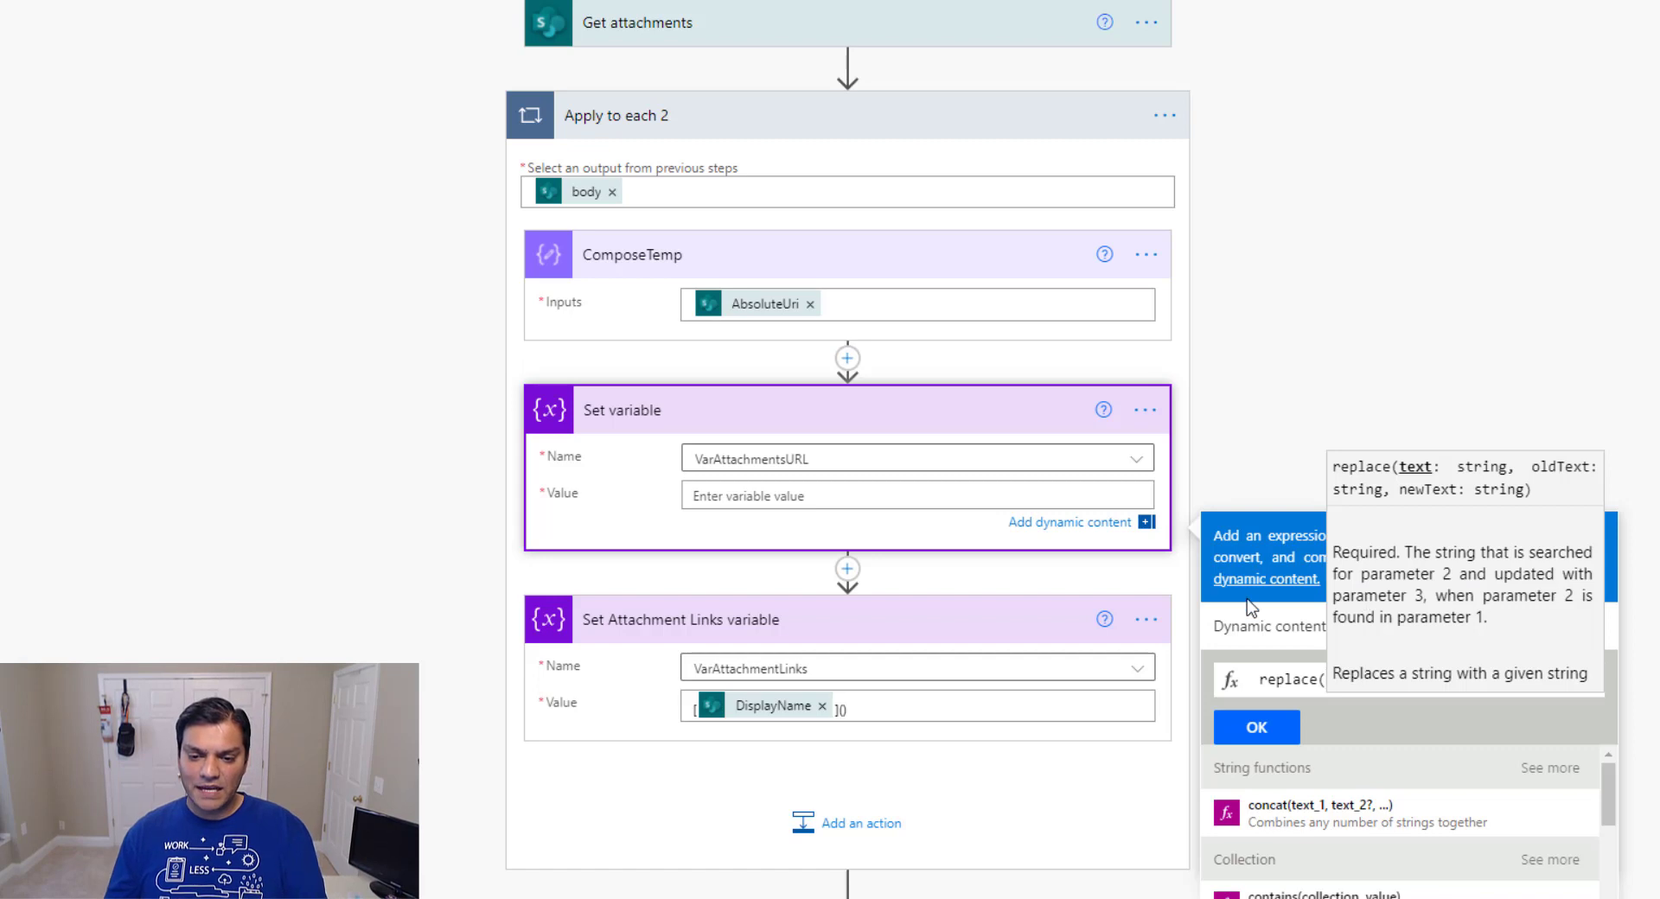
pyautogui.click(1245, 626)
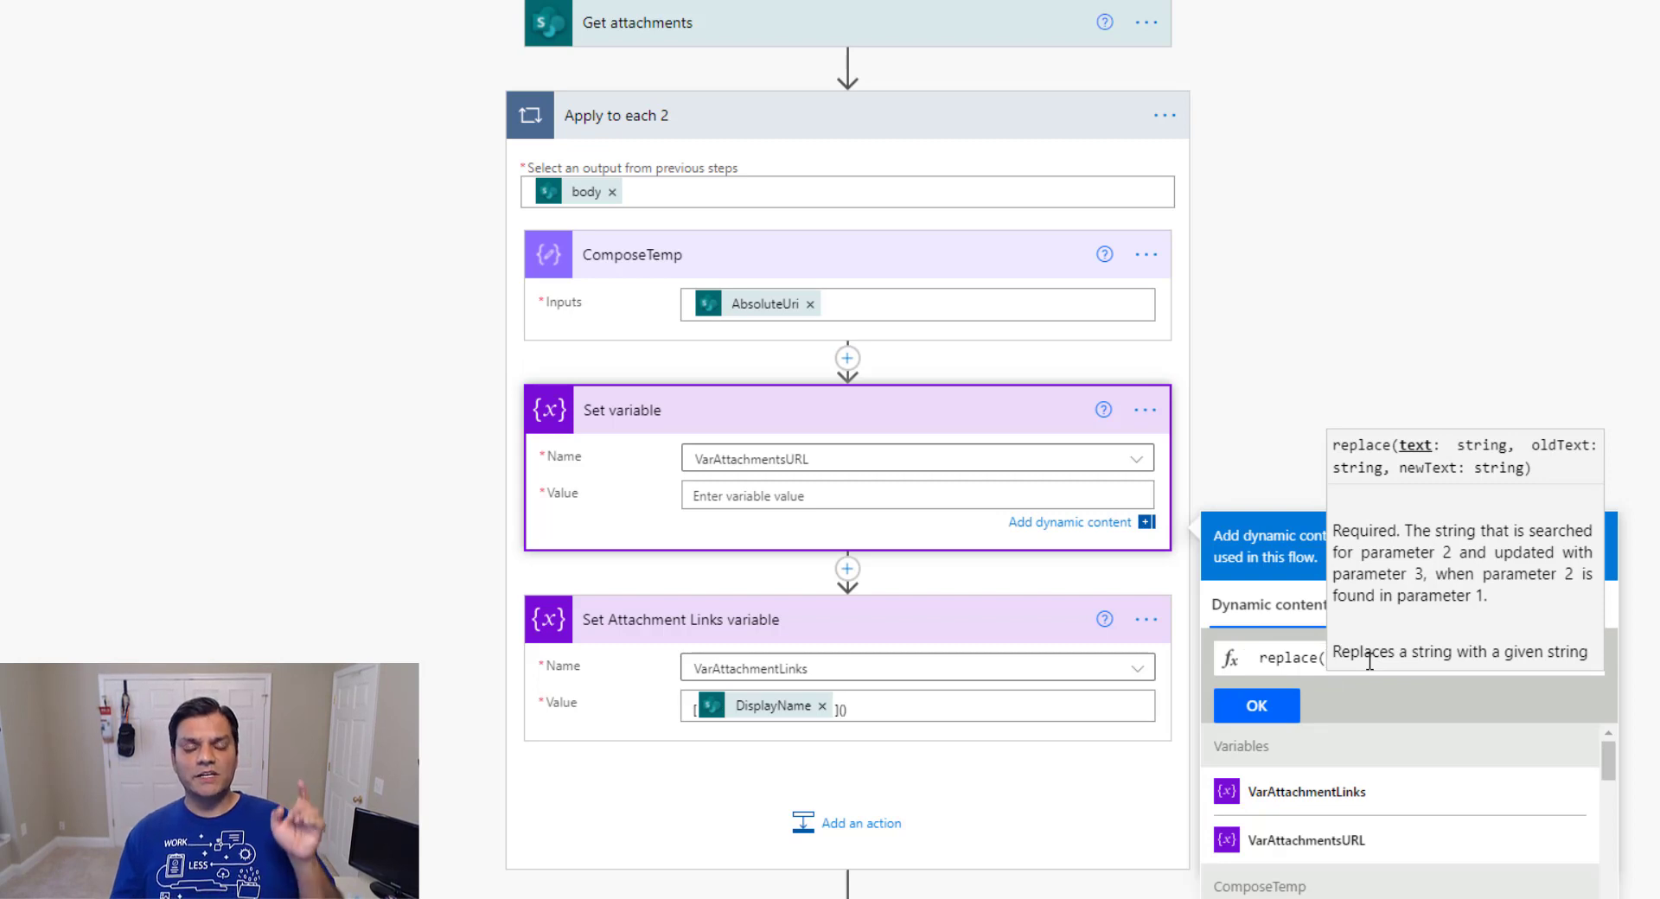
pyautogui.press('Right')
pyautogui.press('Left')
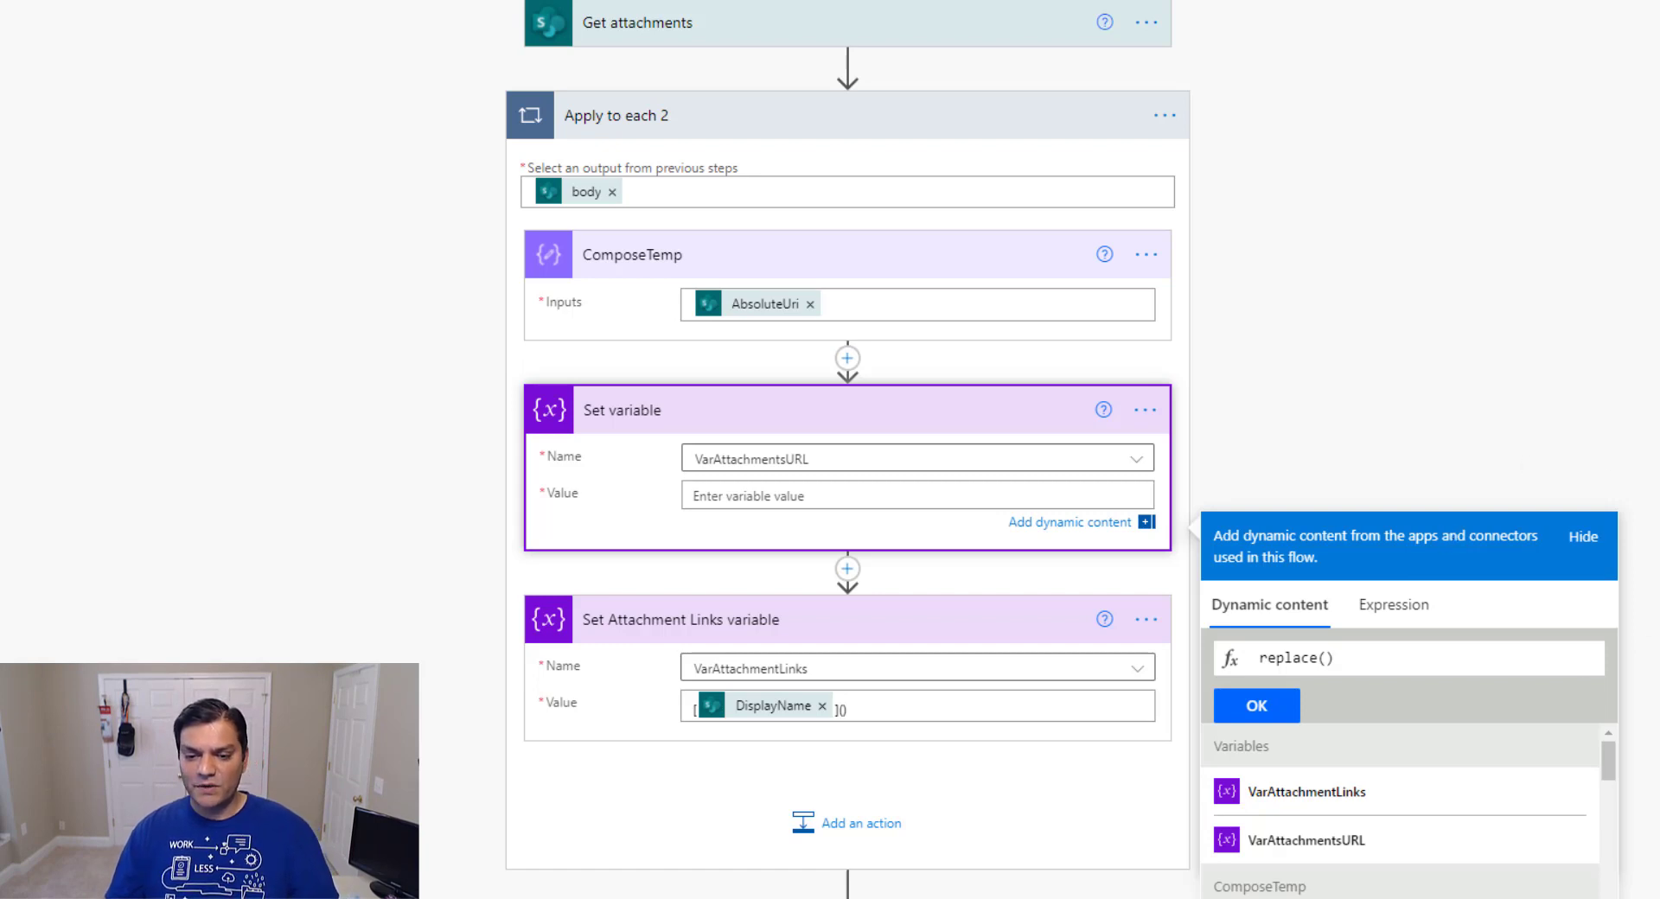
pyautogui.scroll(-3, 848, 449)
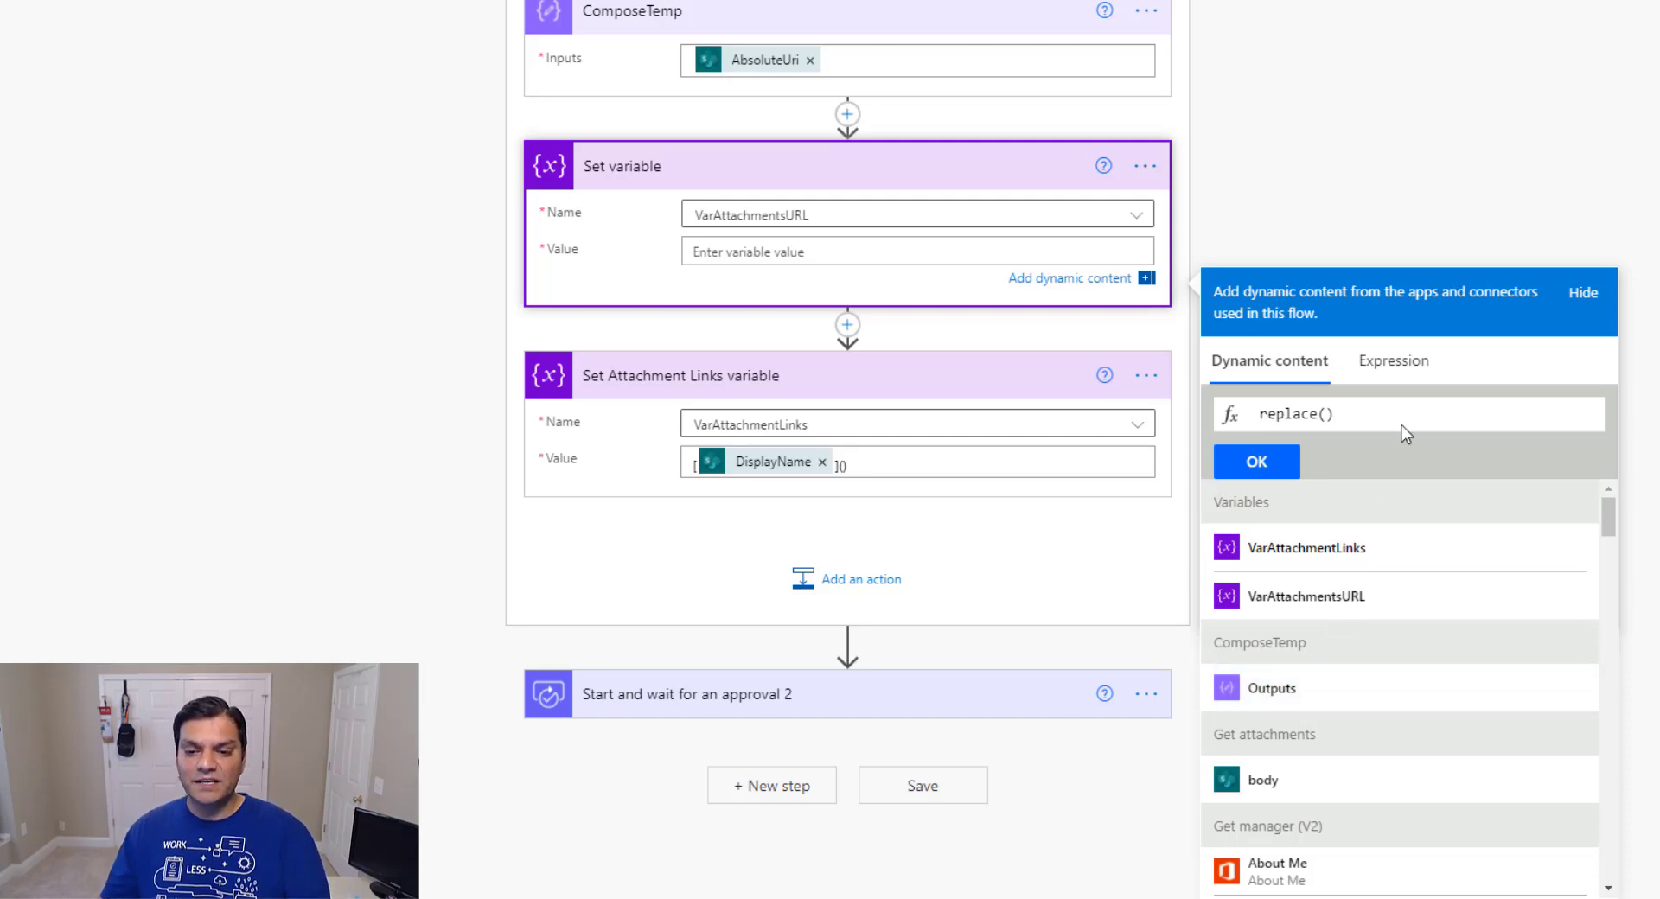
# Complete the Set variable action's value as the expression replace(outputs('ComposeTemp'),' ','%20'), copying the expression text before inserting it
pyautogui.press('Left')
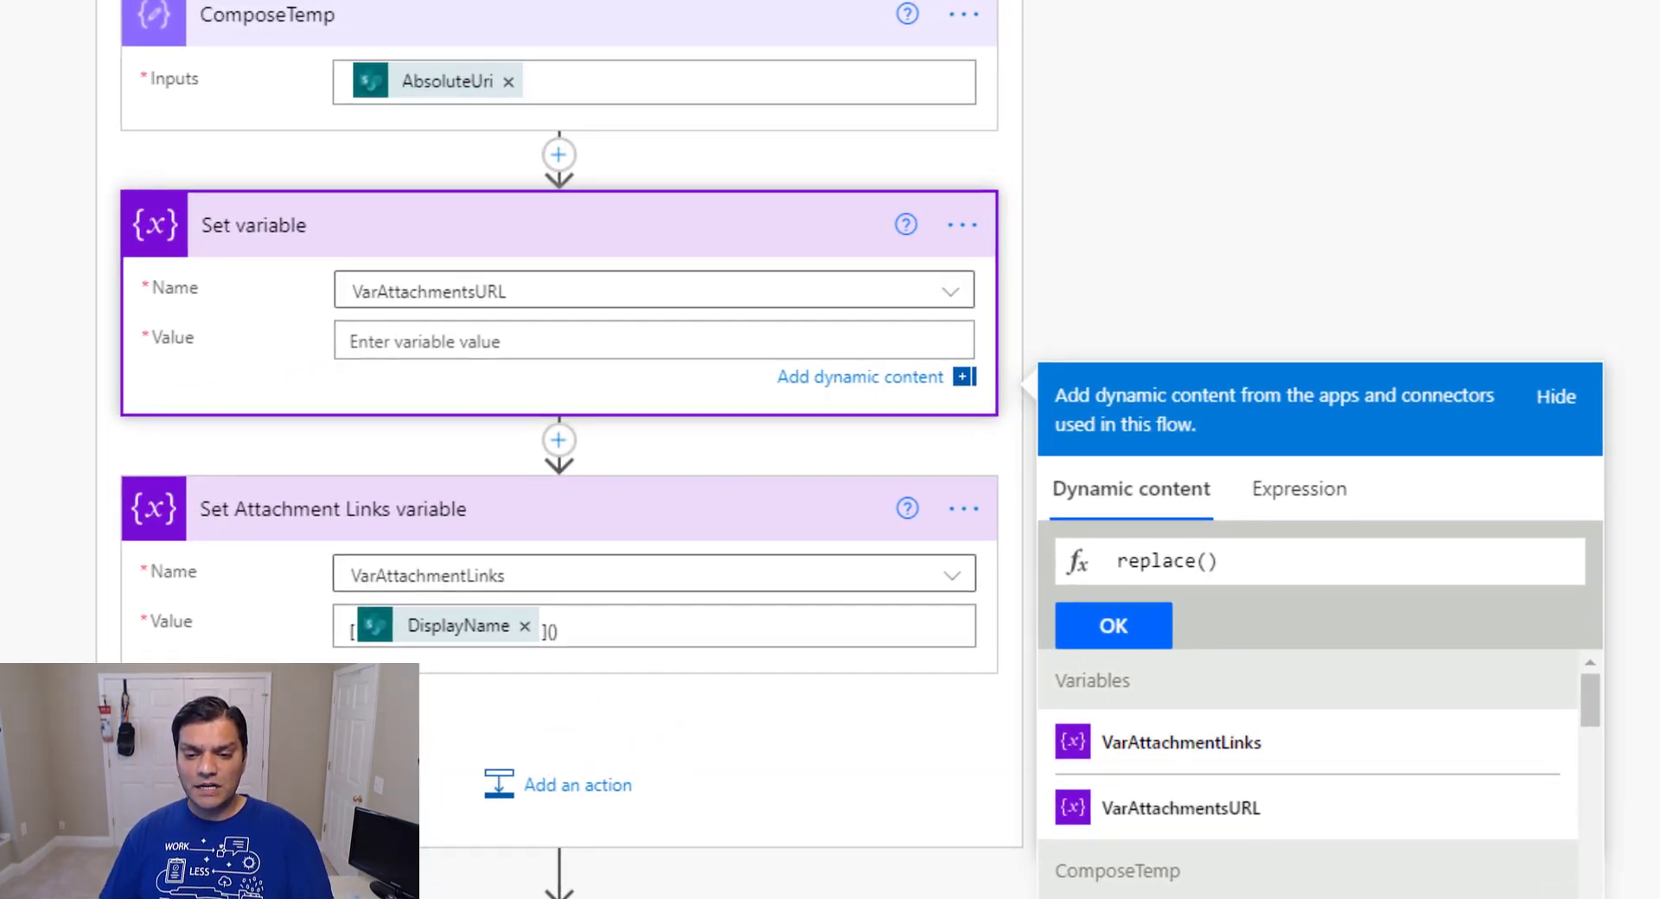
pyautogui.write("outputs('ComposeTemp')")
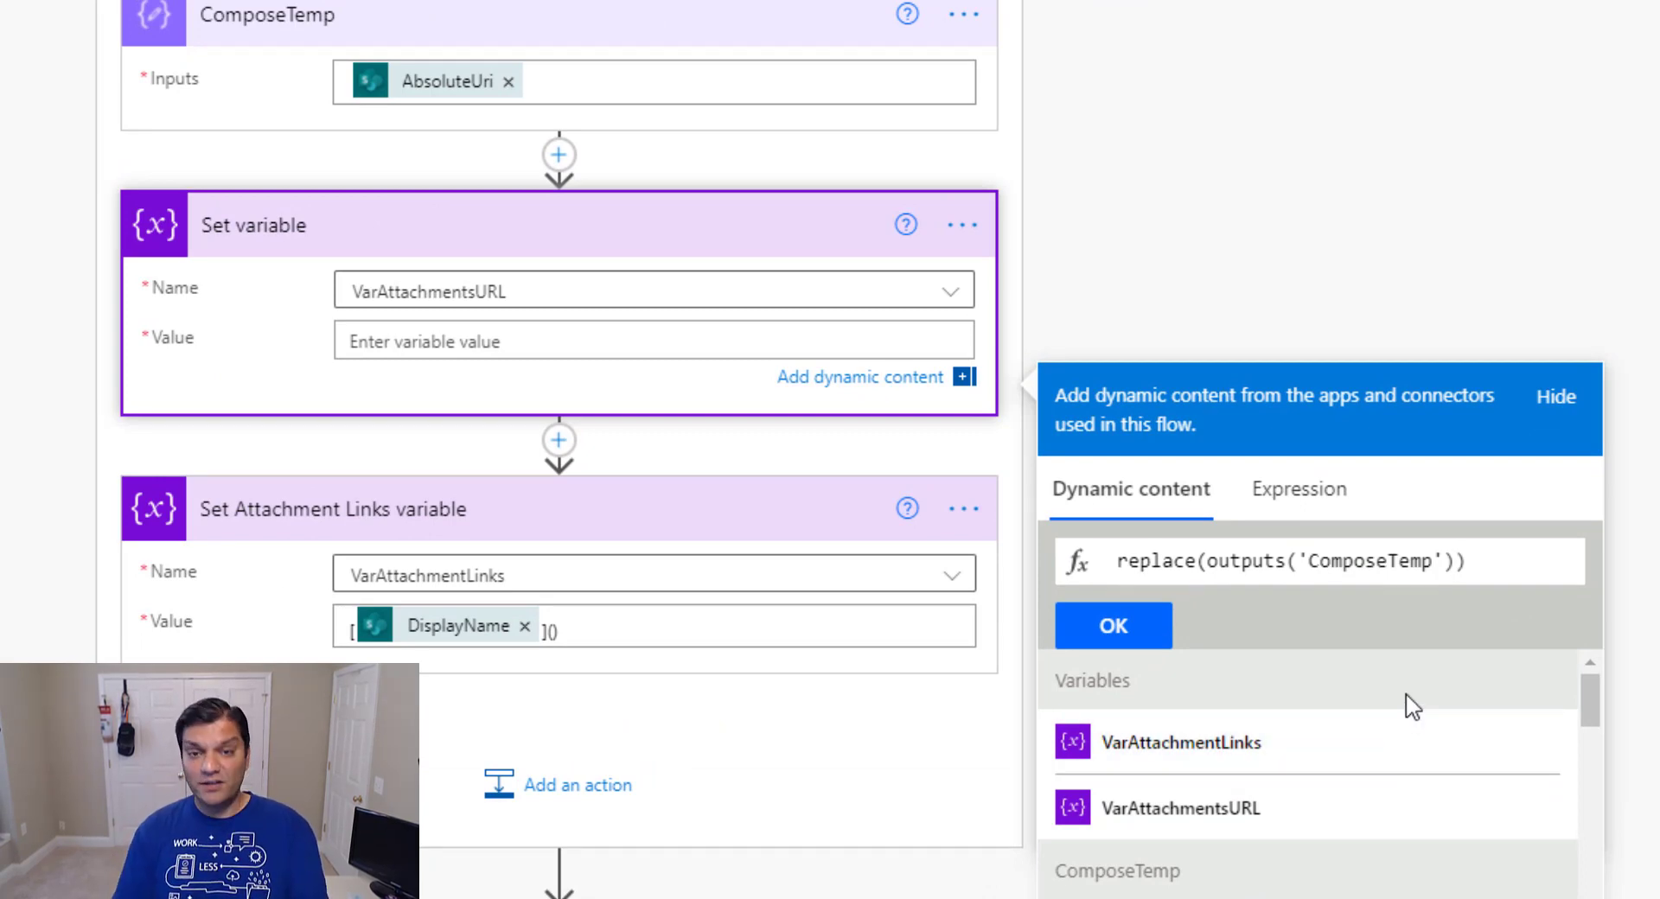
pyautogui.write(",'")
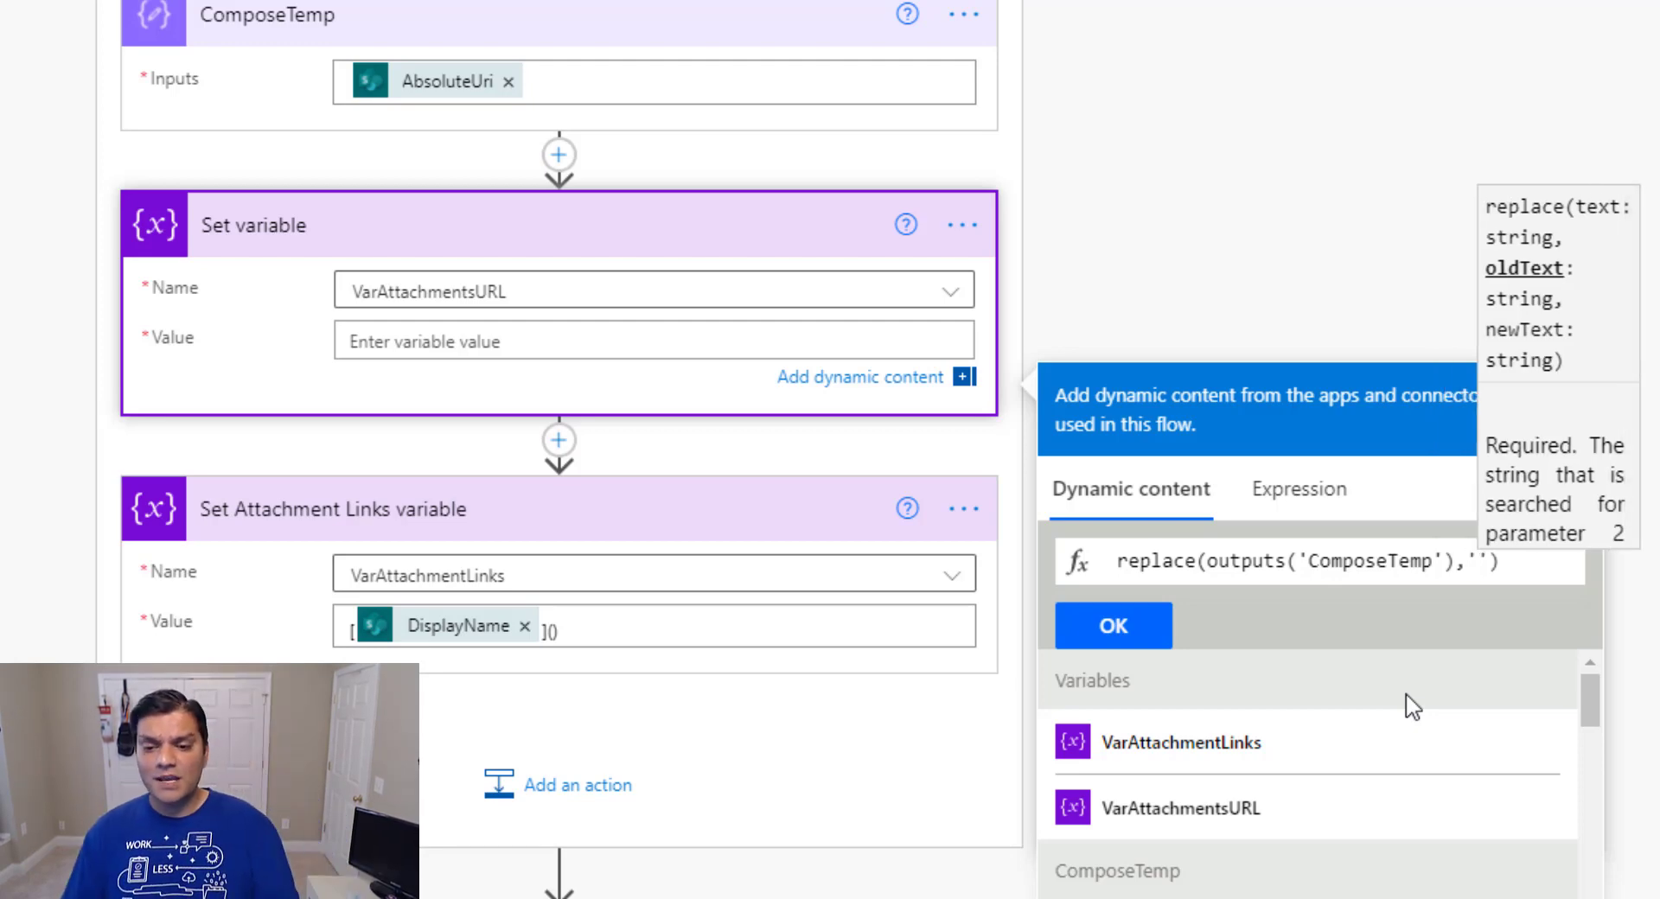
pyautogui.write("'")
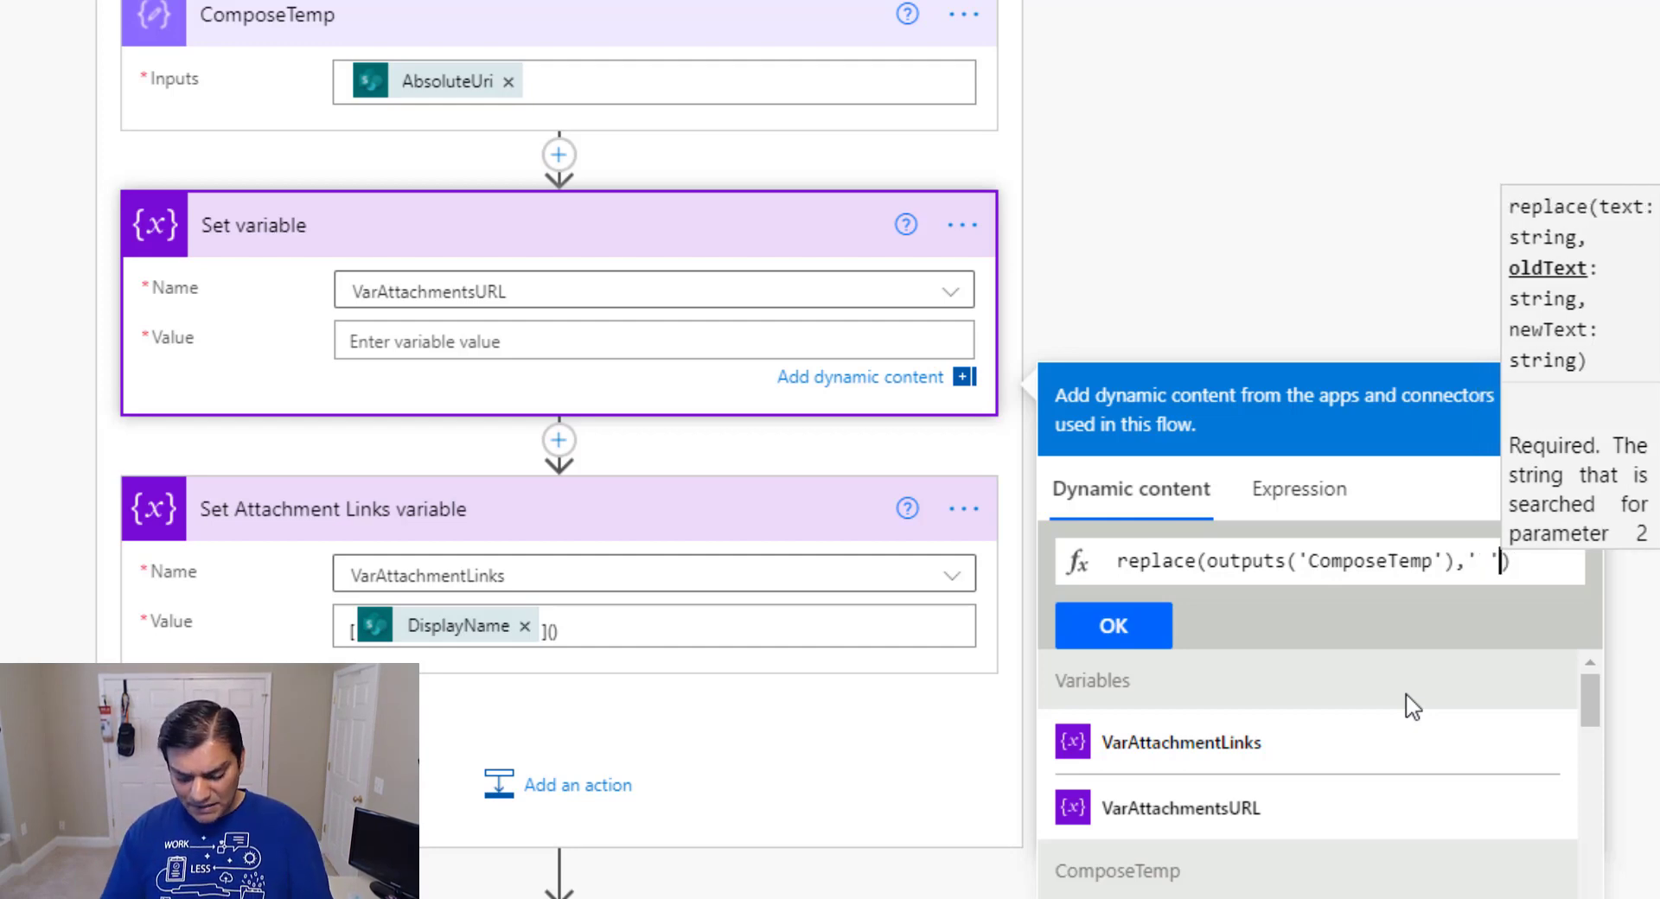
pyautogui.write(",'")
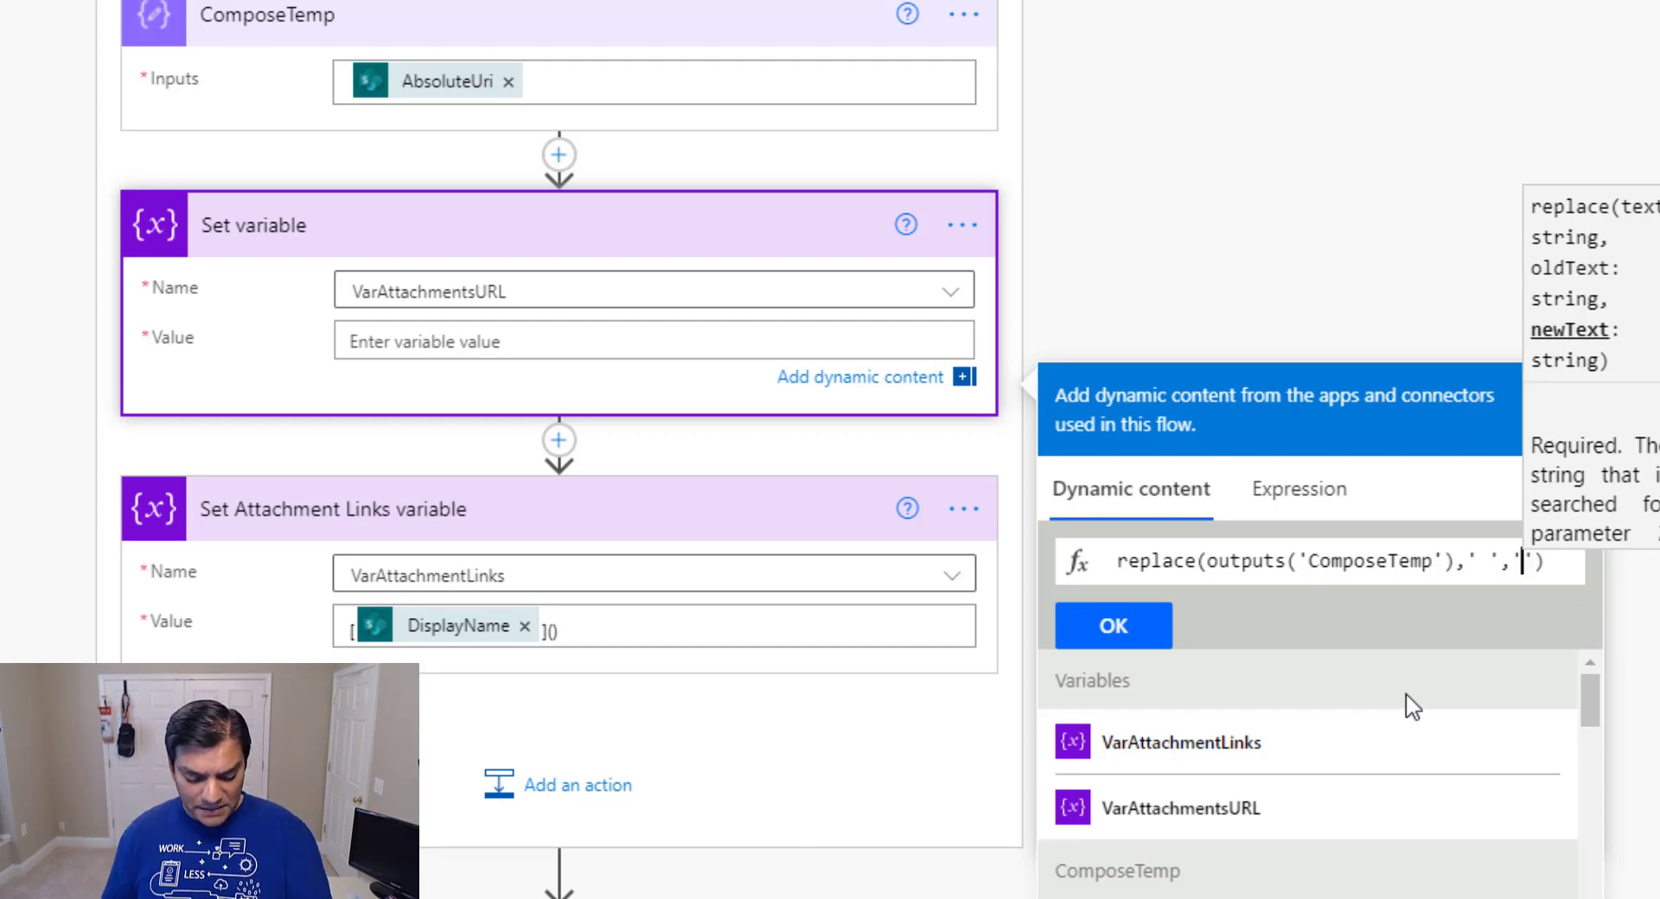
pyautogui.write('%20')
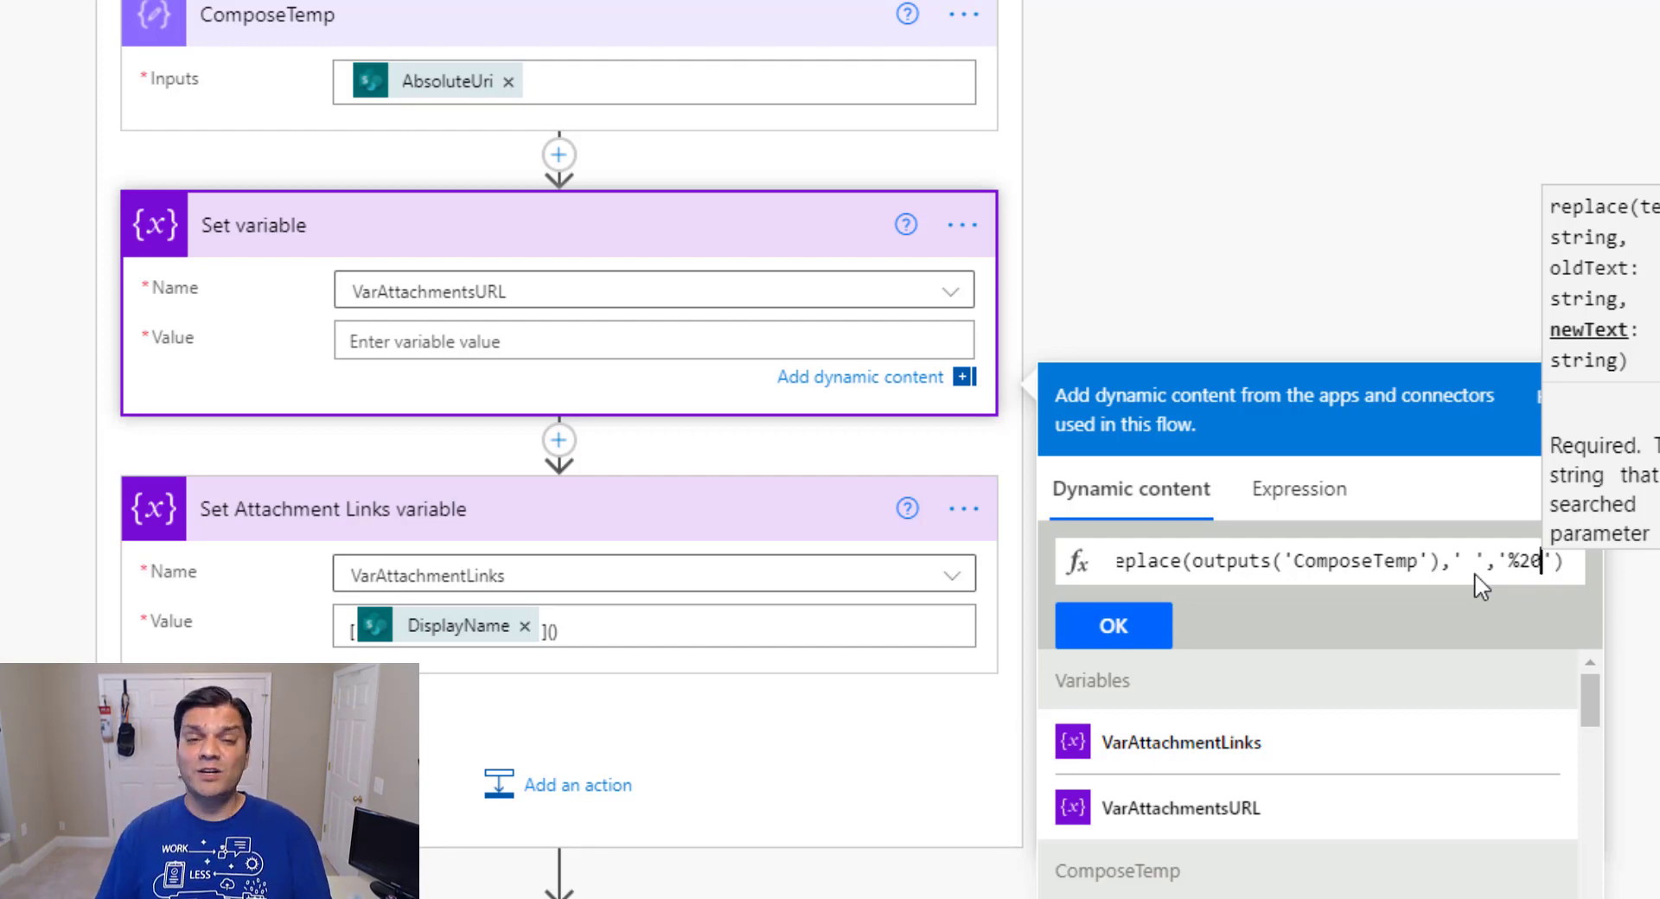
pyautogui.press('Home')
pyautogui.hotkey('ctrl', 'a')
pyautogui.hotkey('ctrl', 'c')
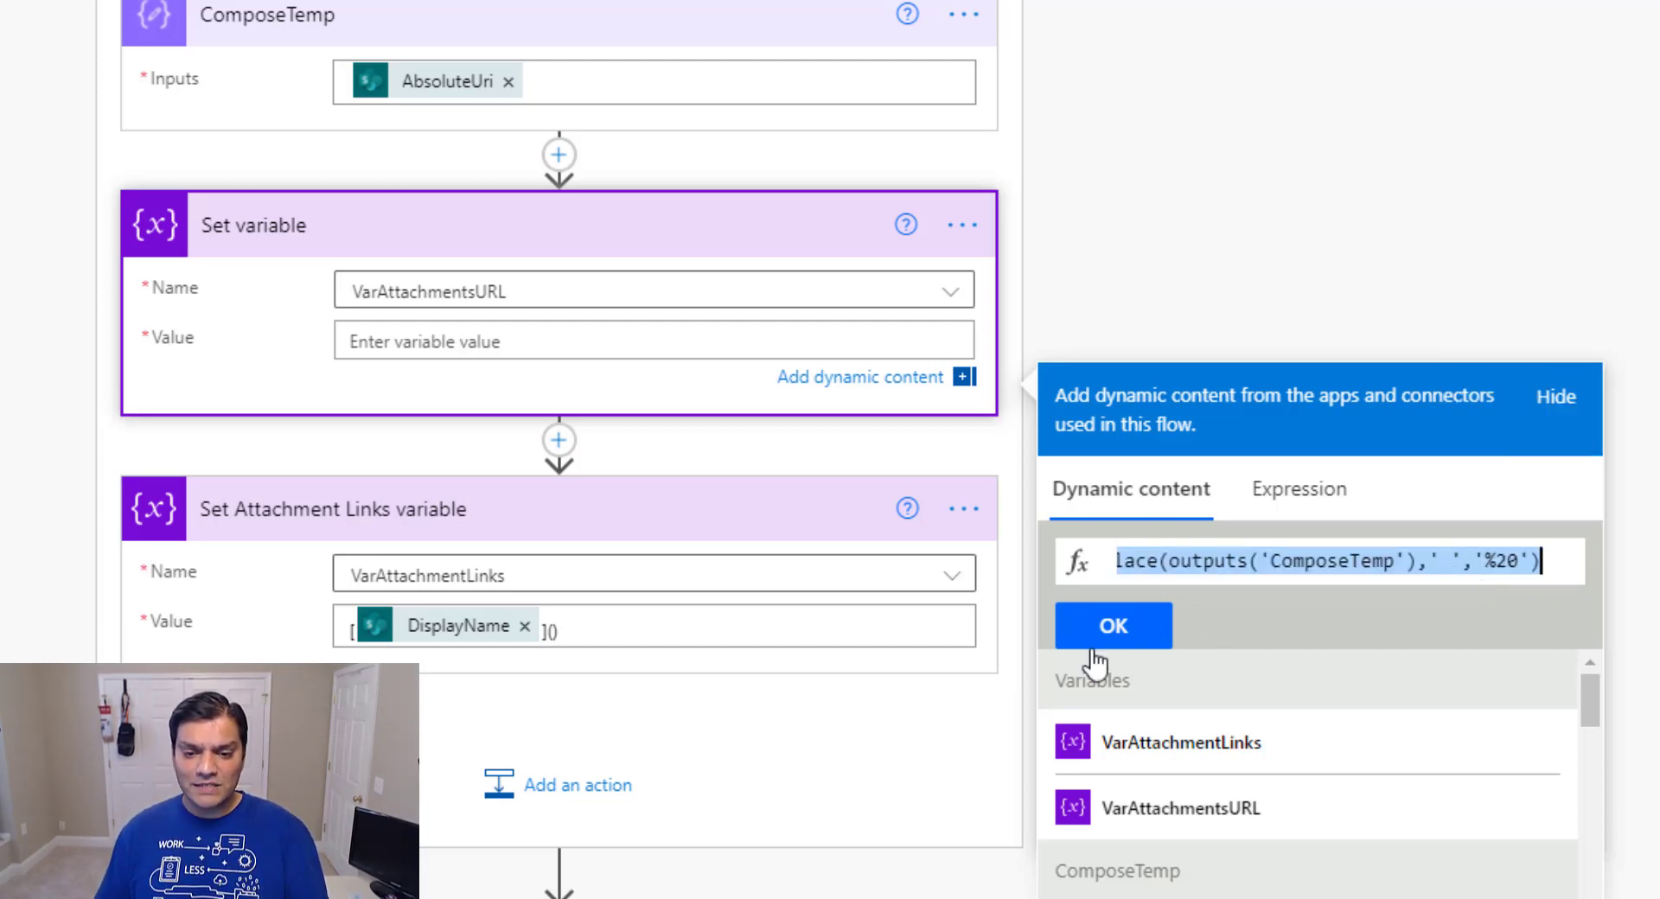
pyautogui.click(1109, 629)
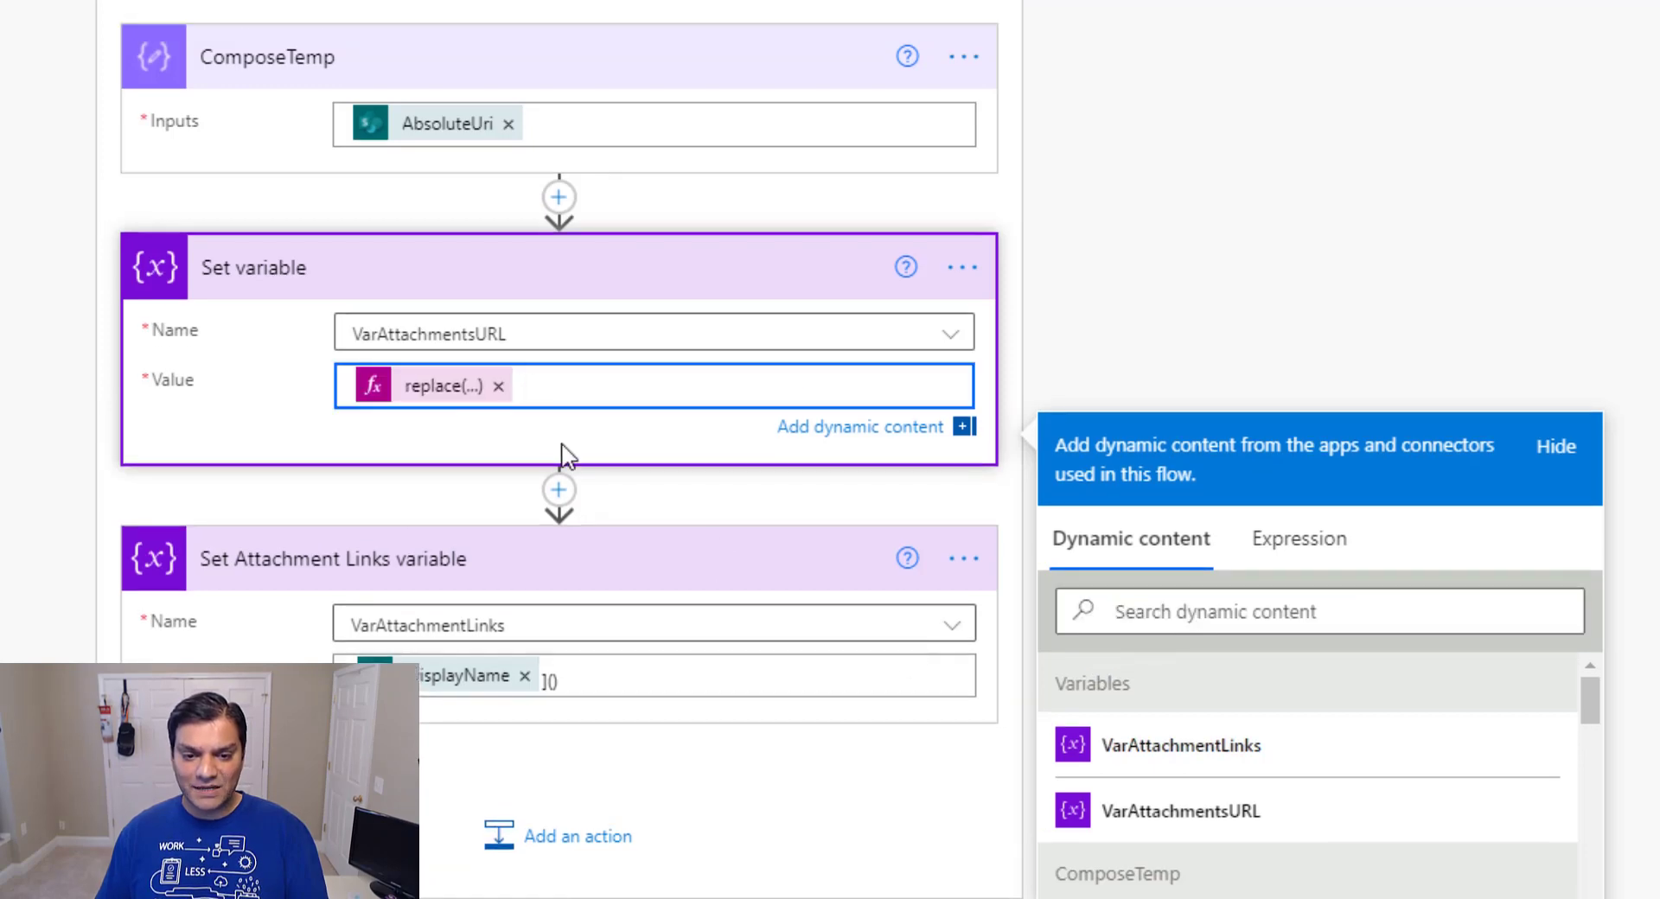
# Add a note to the Set variable action containing the copied expression replace(outputs('ComposeTemp'),' ','%20')
pyautogui.click(964, 290)
pyautogui.click(965, 367)
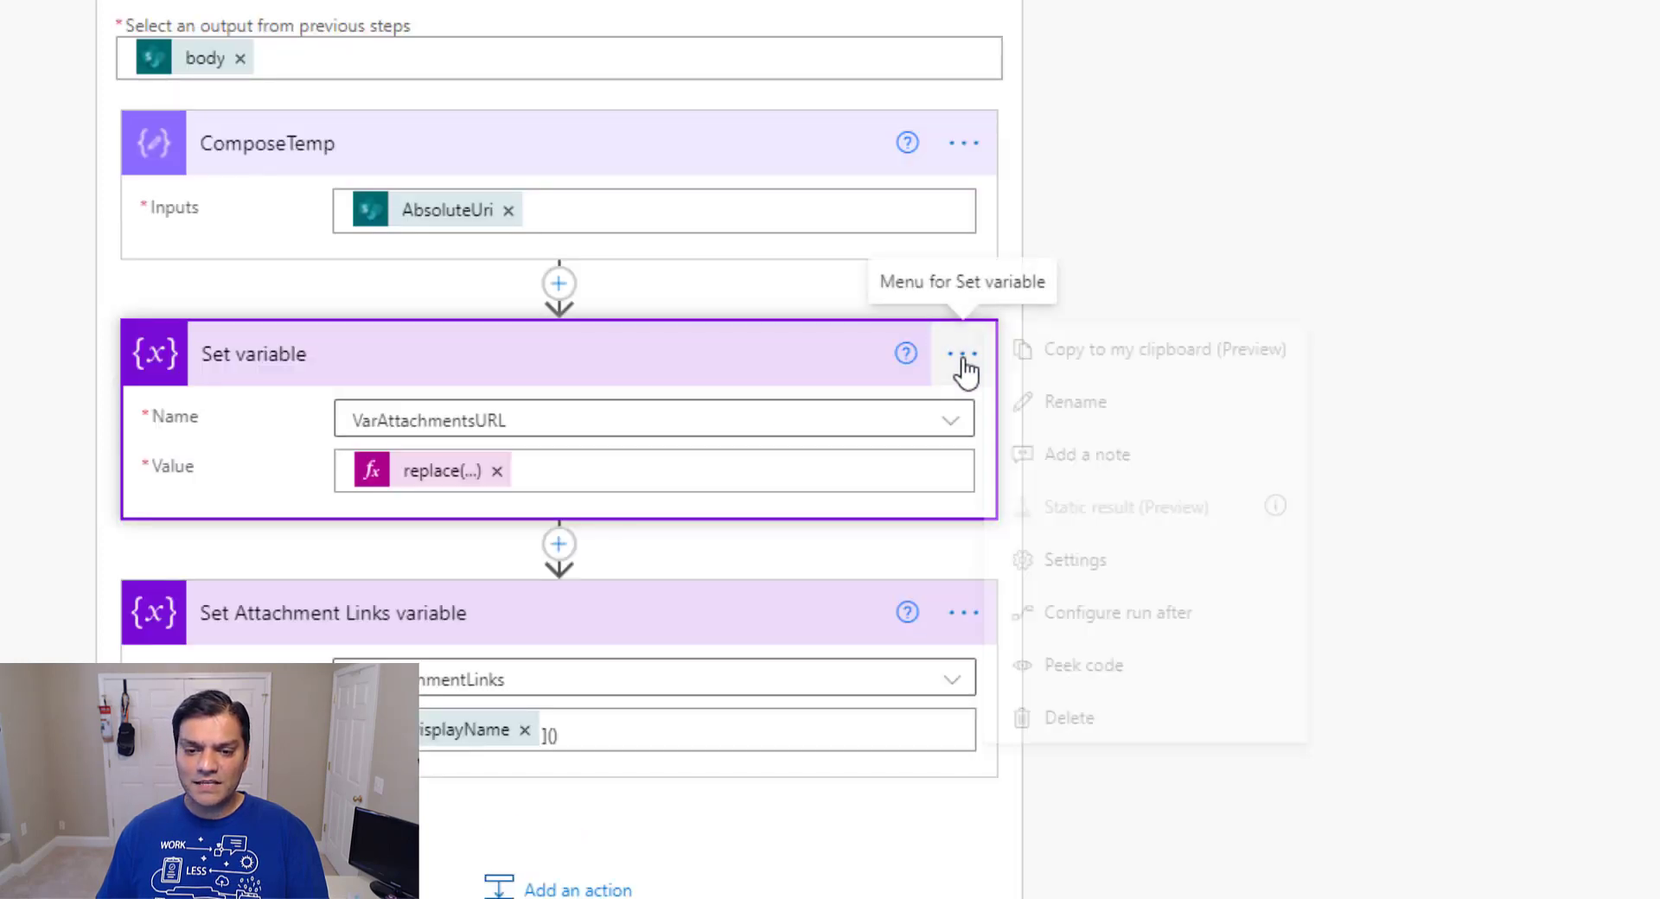
pyautogui.click(1072, 455)
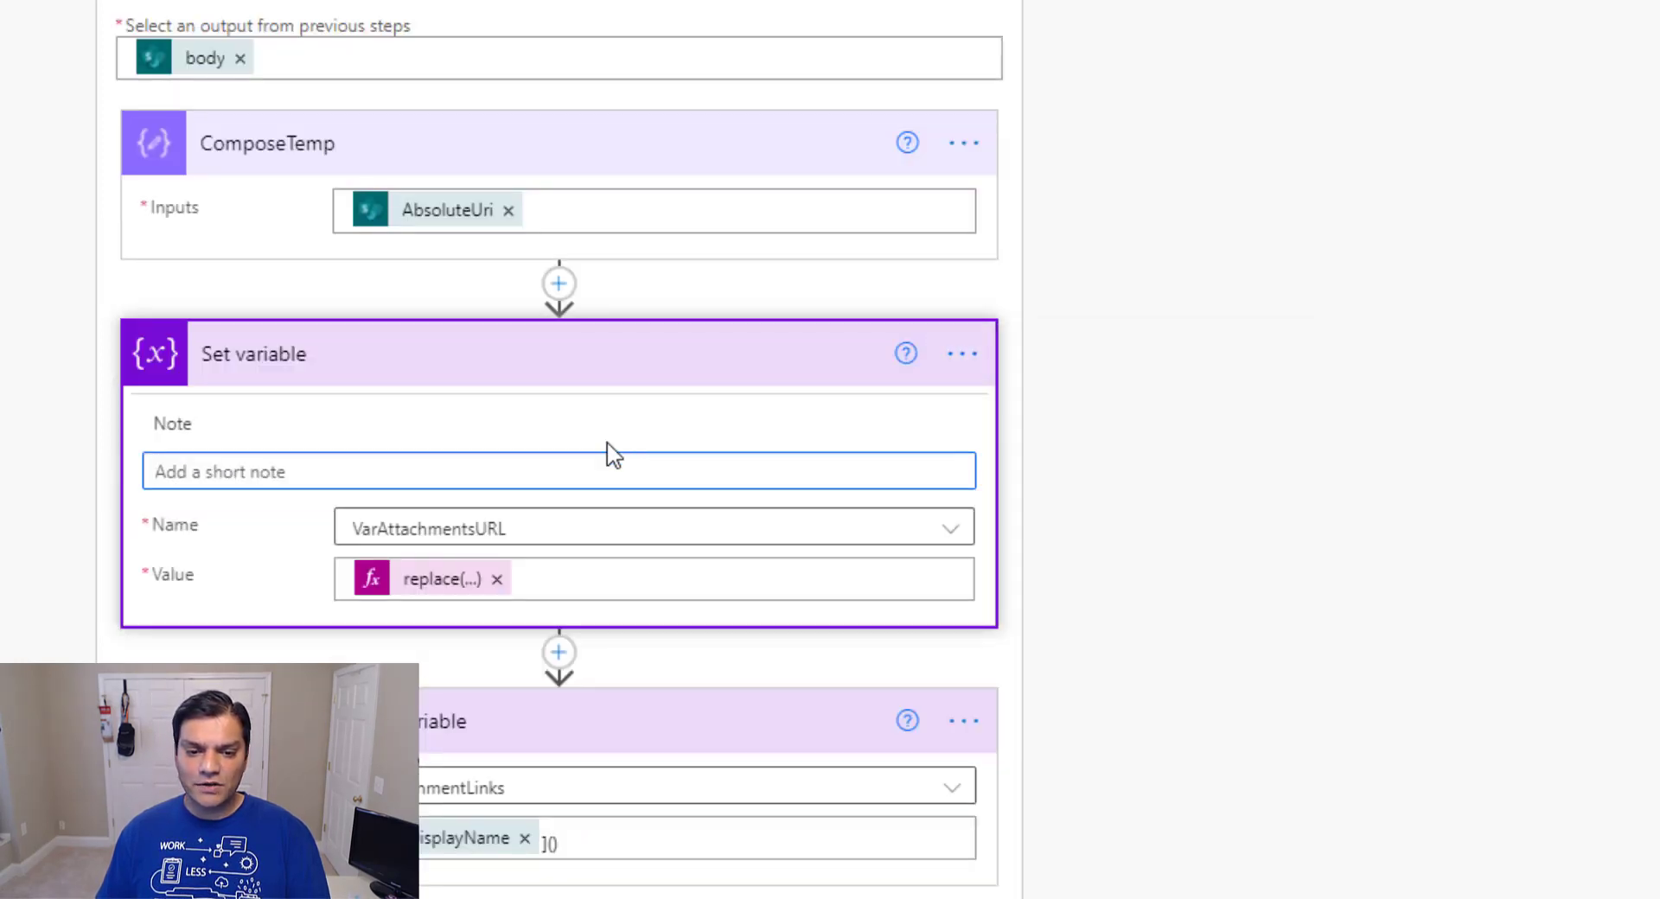
pyautogui.hotkey('ctrl', 'v')
pyautogui.click(1234, 581)
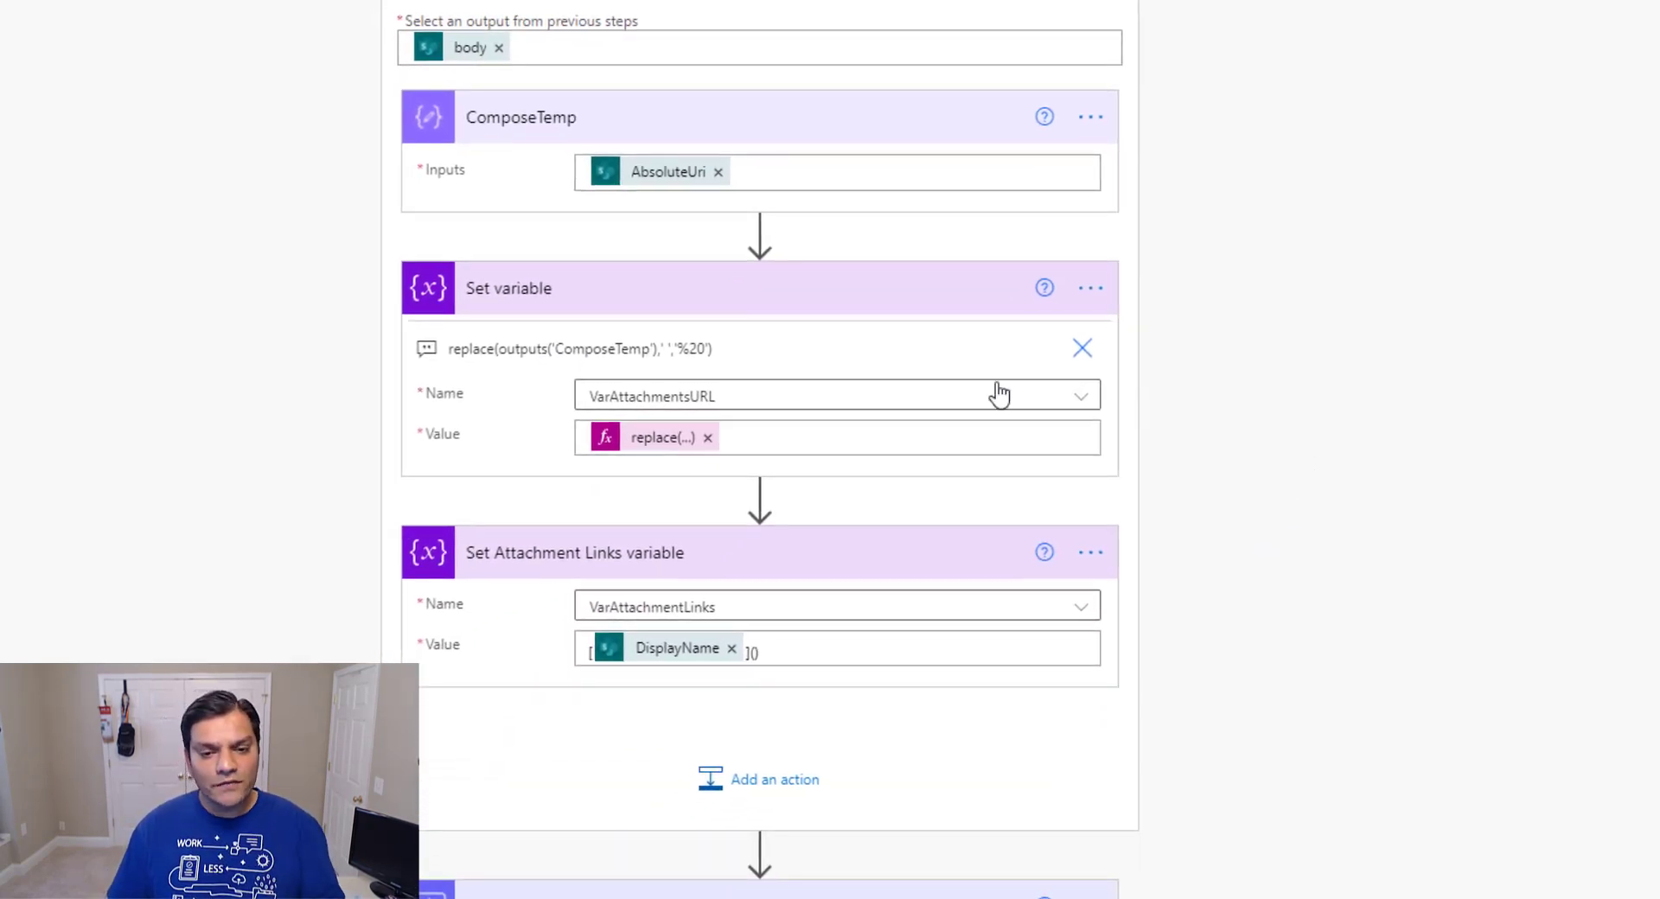
# Insert VarAttachmentsURL between the parentheses in the Set Attachment Links variable value, and save the flow before returning to its details page
pyautogui.moveTo(712, 496)
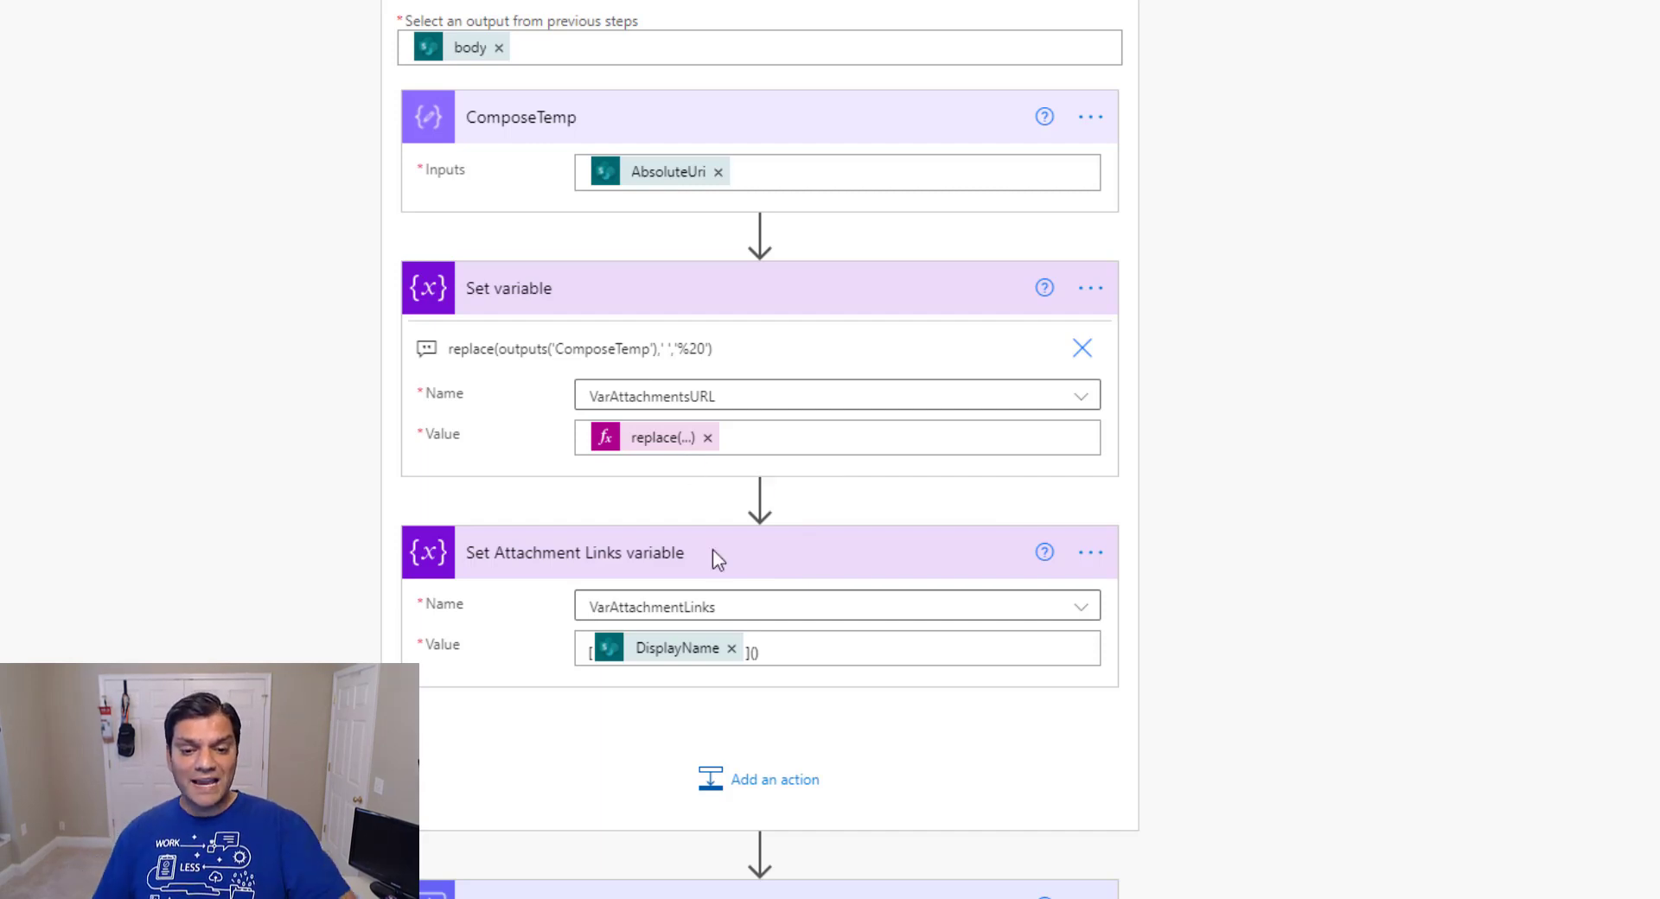
pyautogui.click(804, 654)
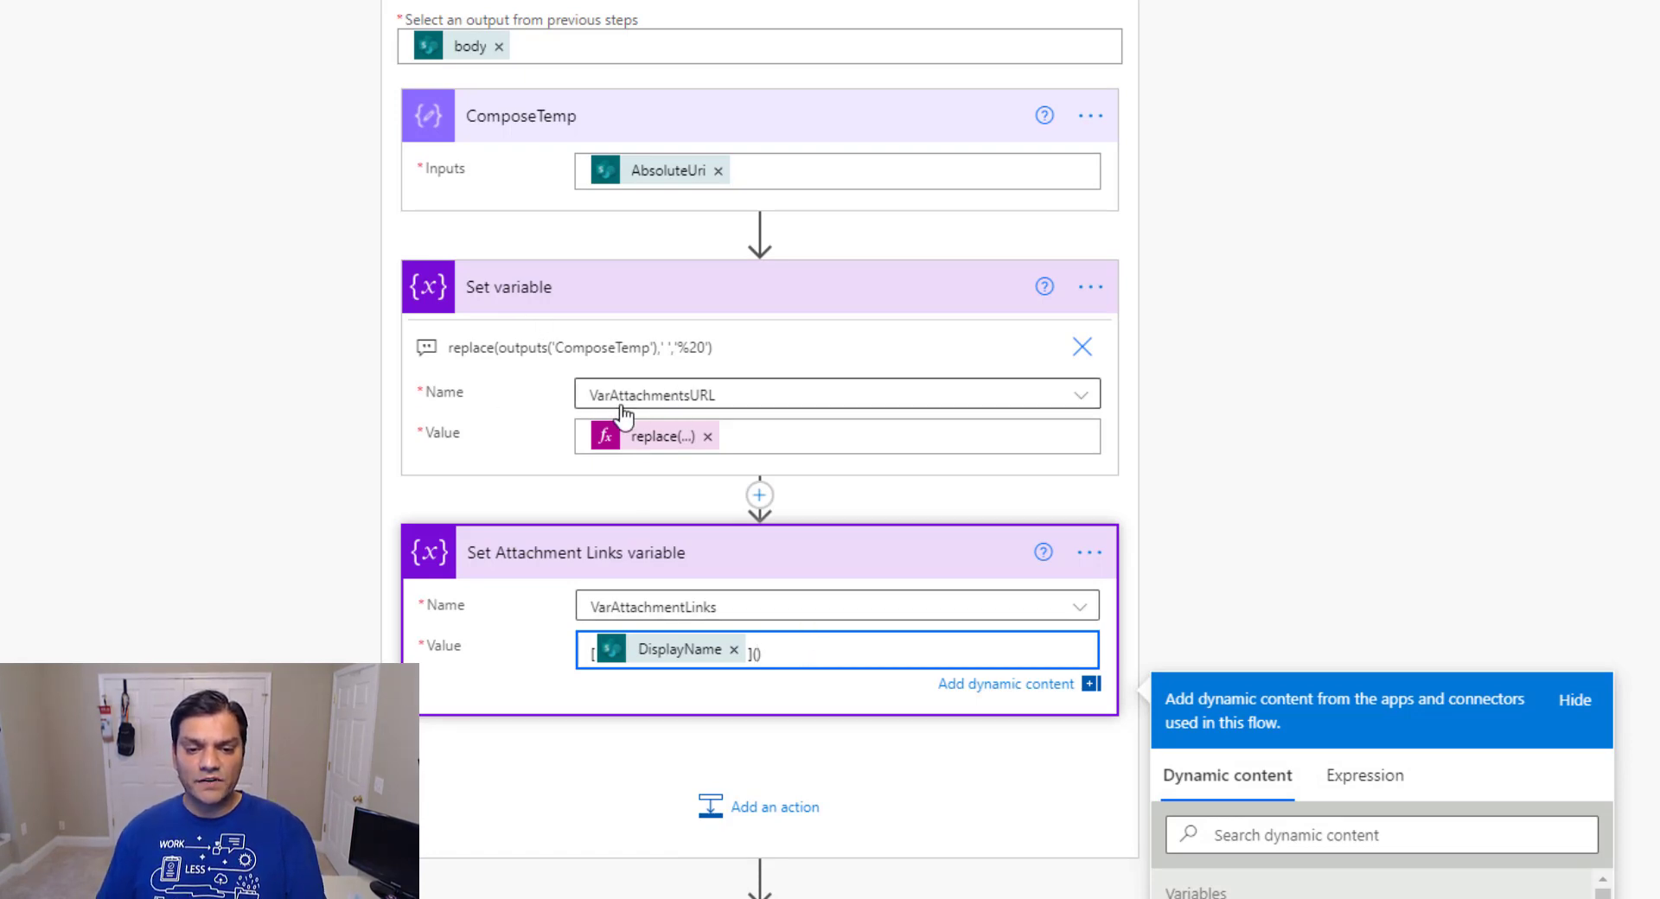
pyautogui.scroll(-3, 1399, 475)
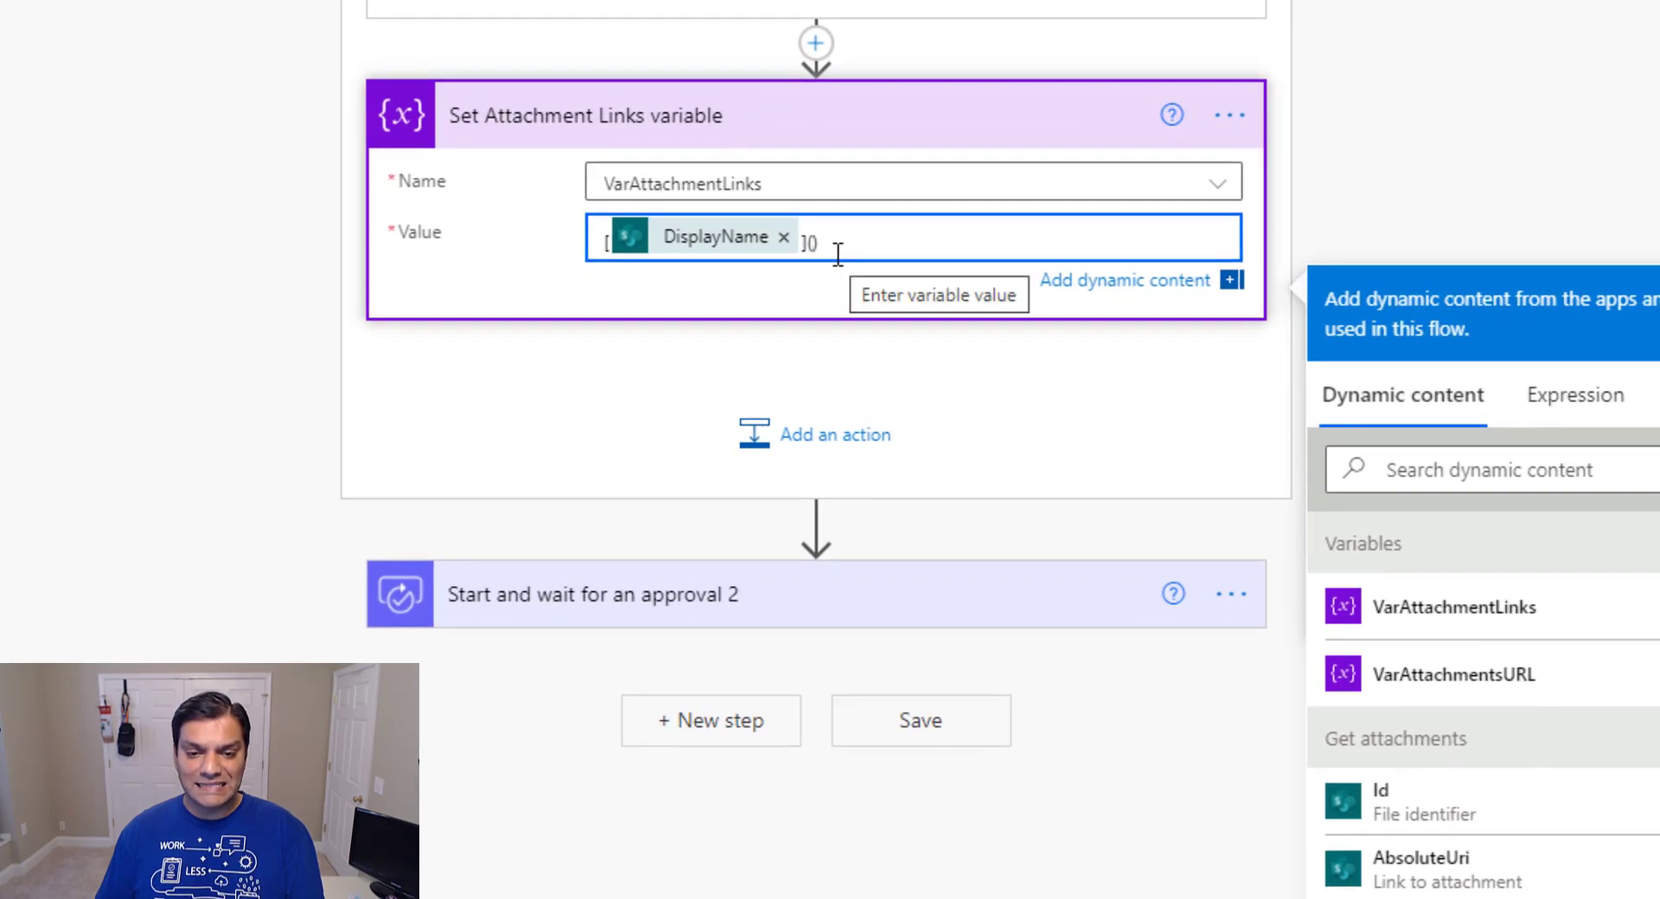
pyautogui.click(1419, 678)
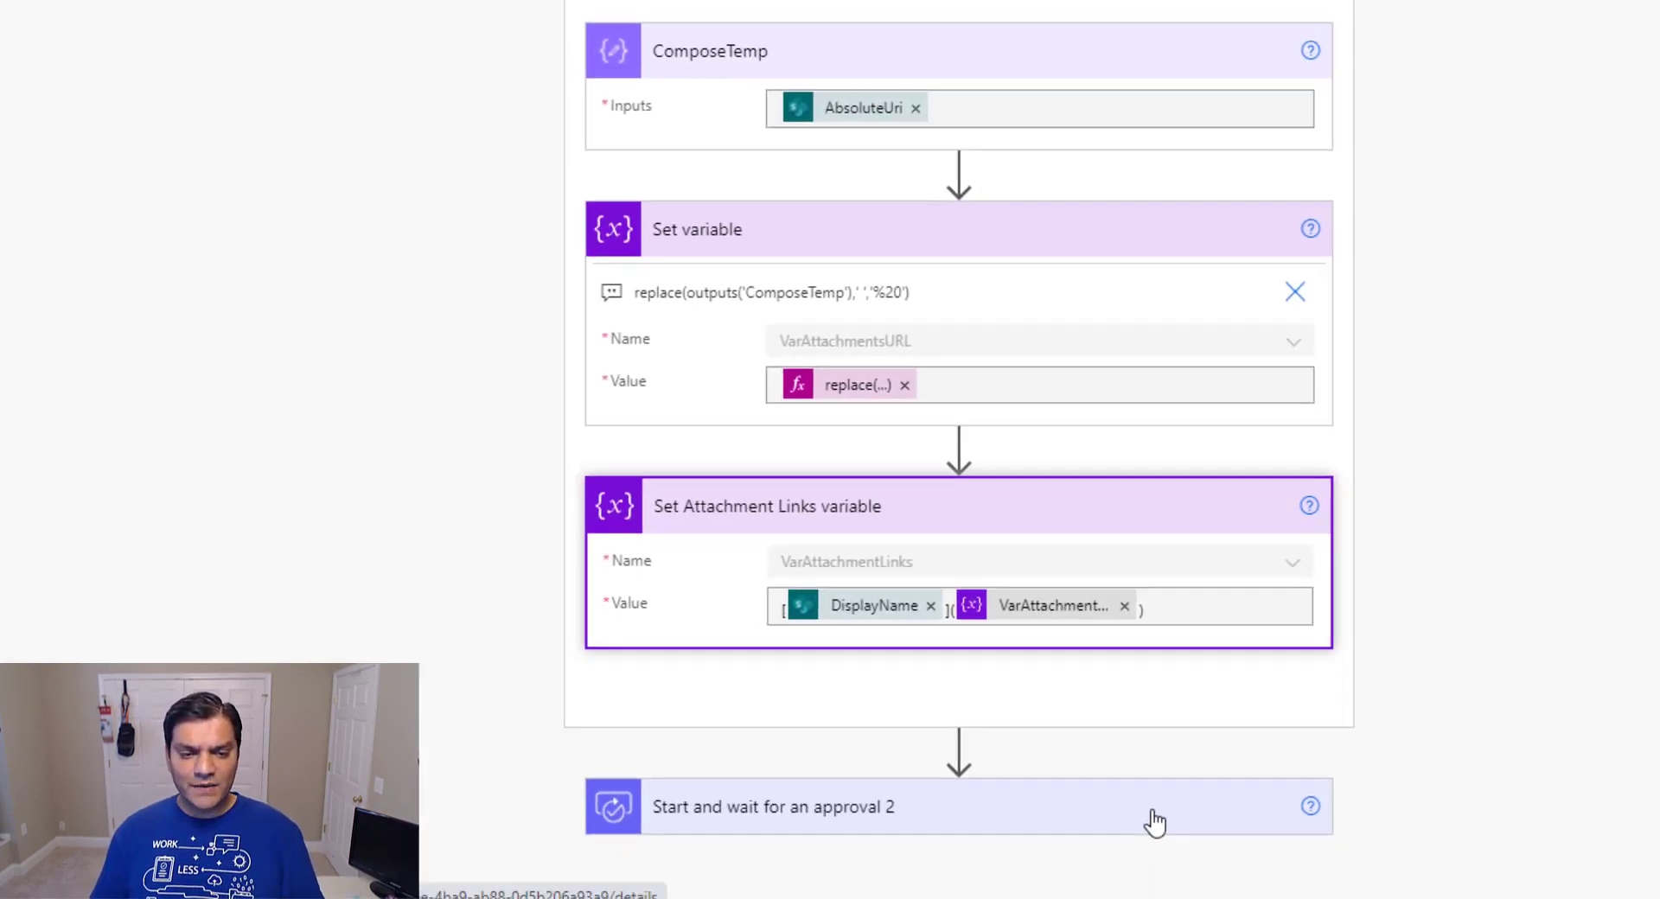
pyautogui.scroll(-5, 1528, 719)
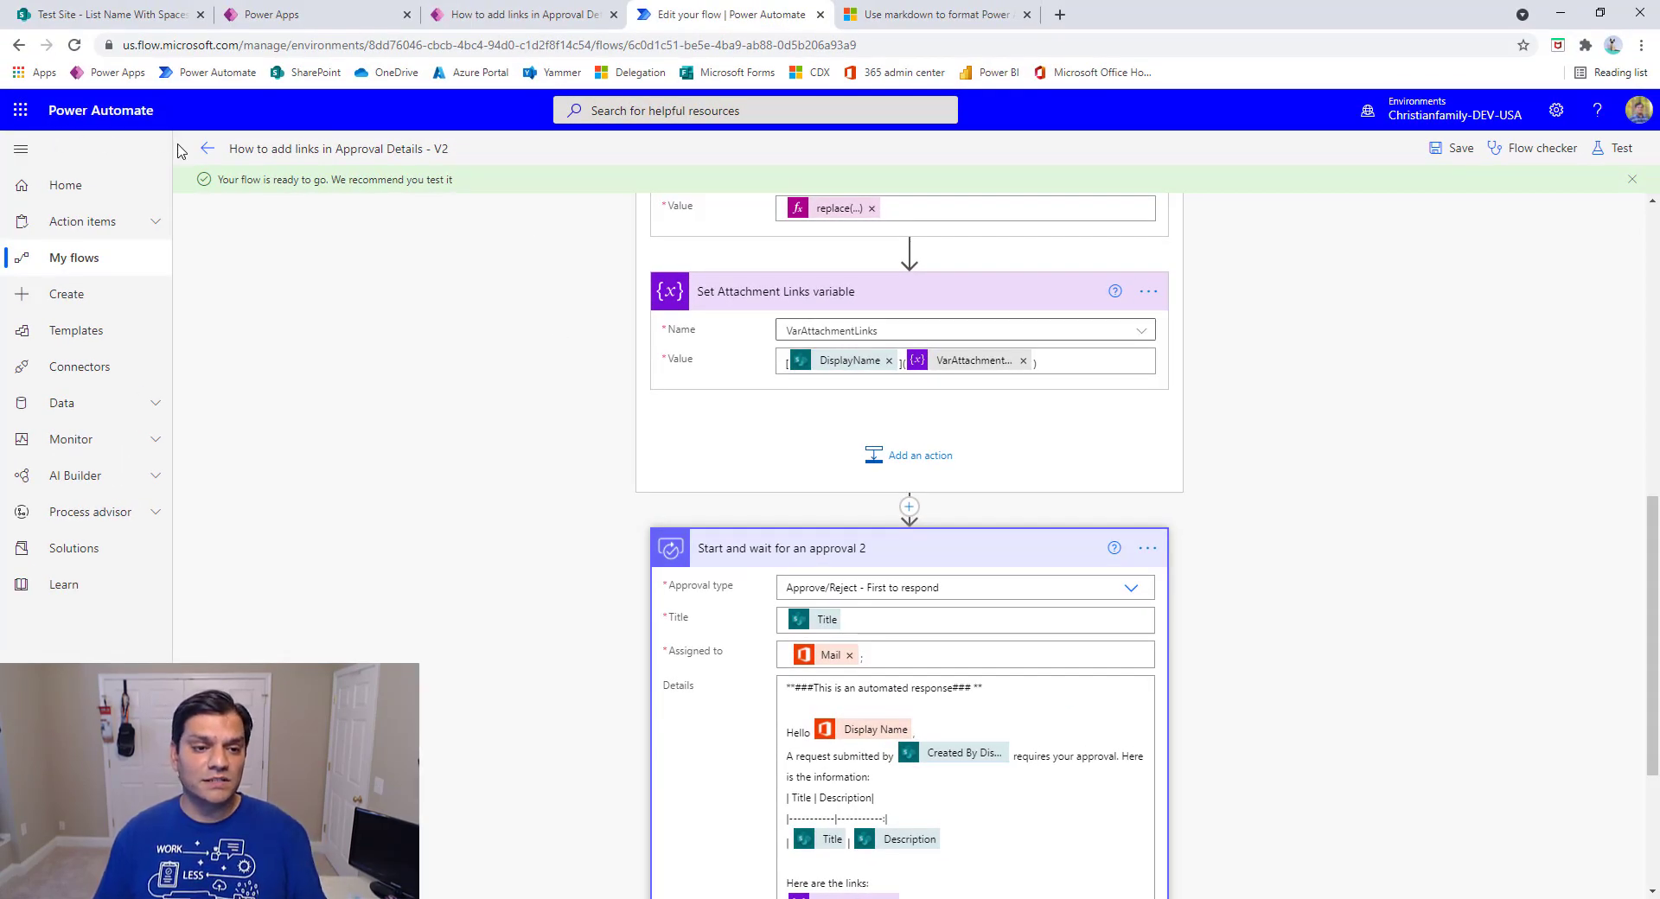
pyautogui.click(205, 152)
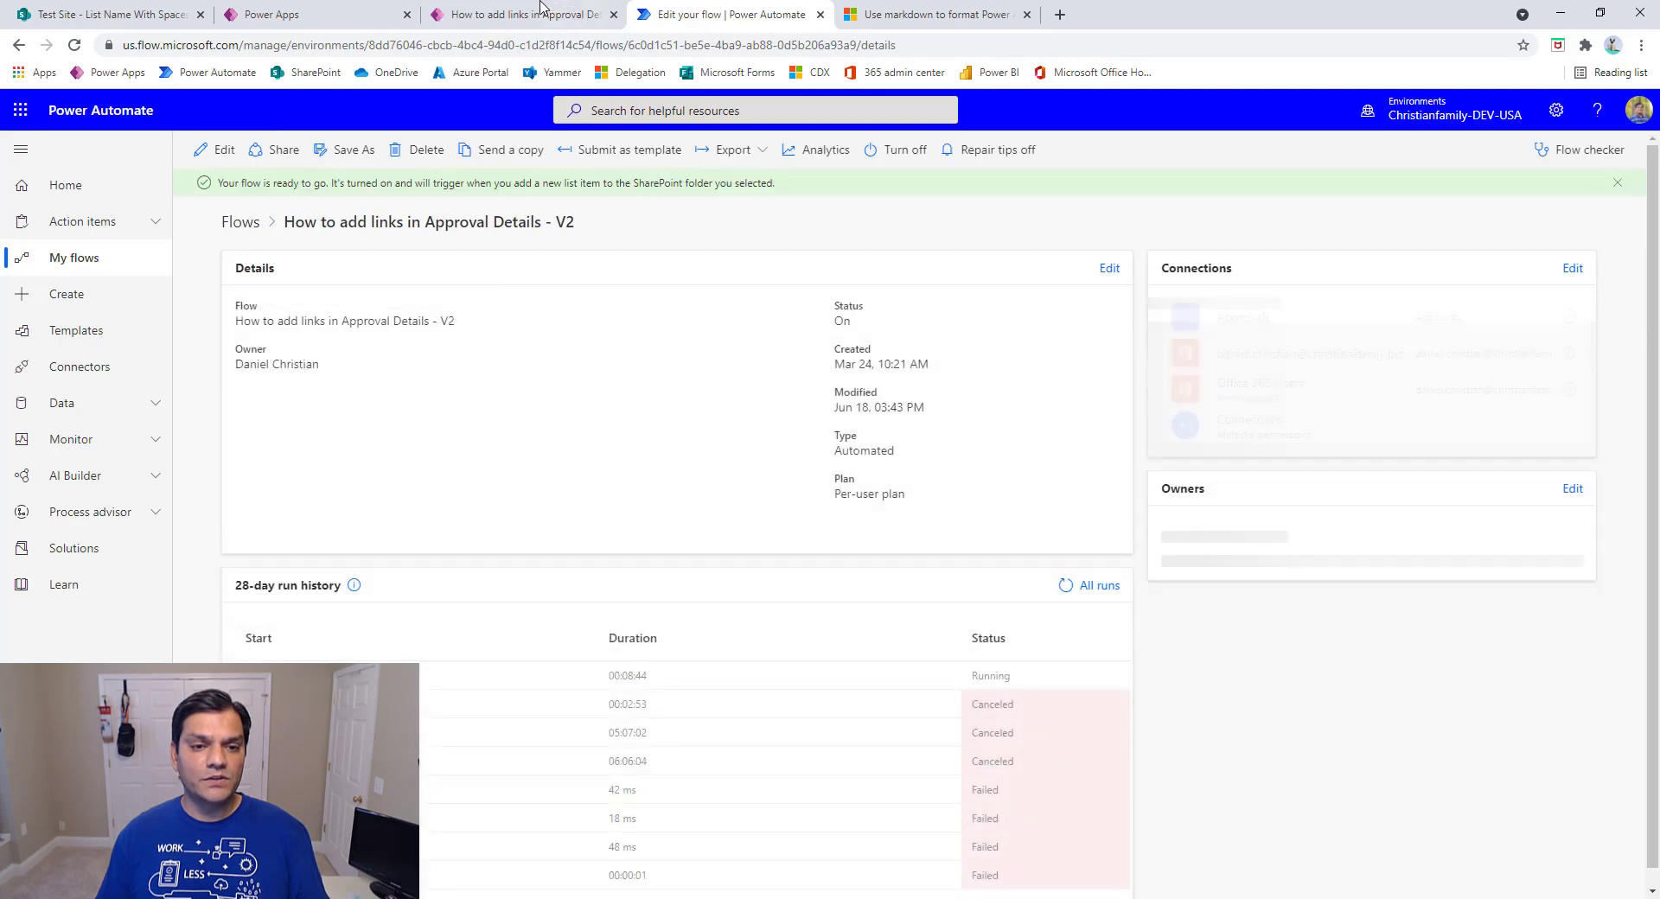
# In the Power Apps approval app, start a project titled "BBQ night at the parking lot" with description "This is our monthly event to meet and great"
pyautogui.click(532, 14)
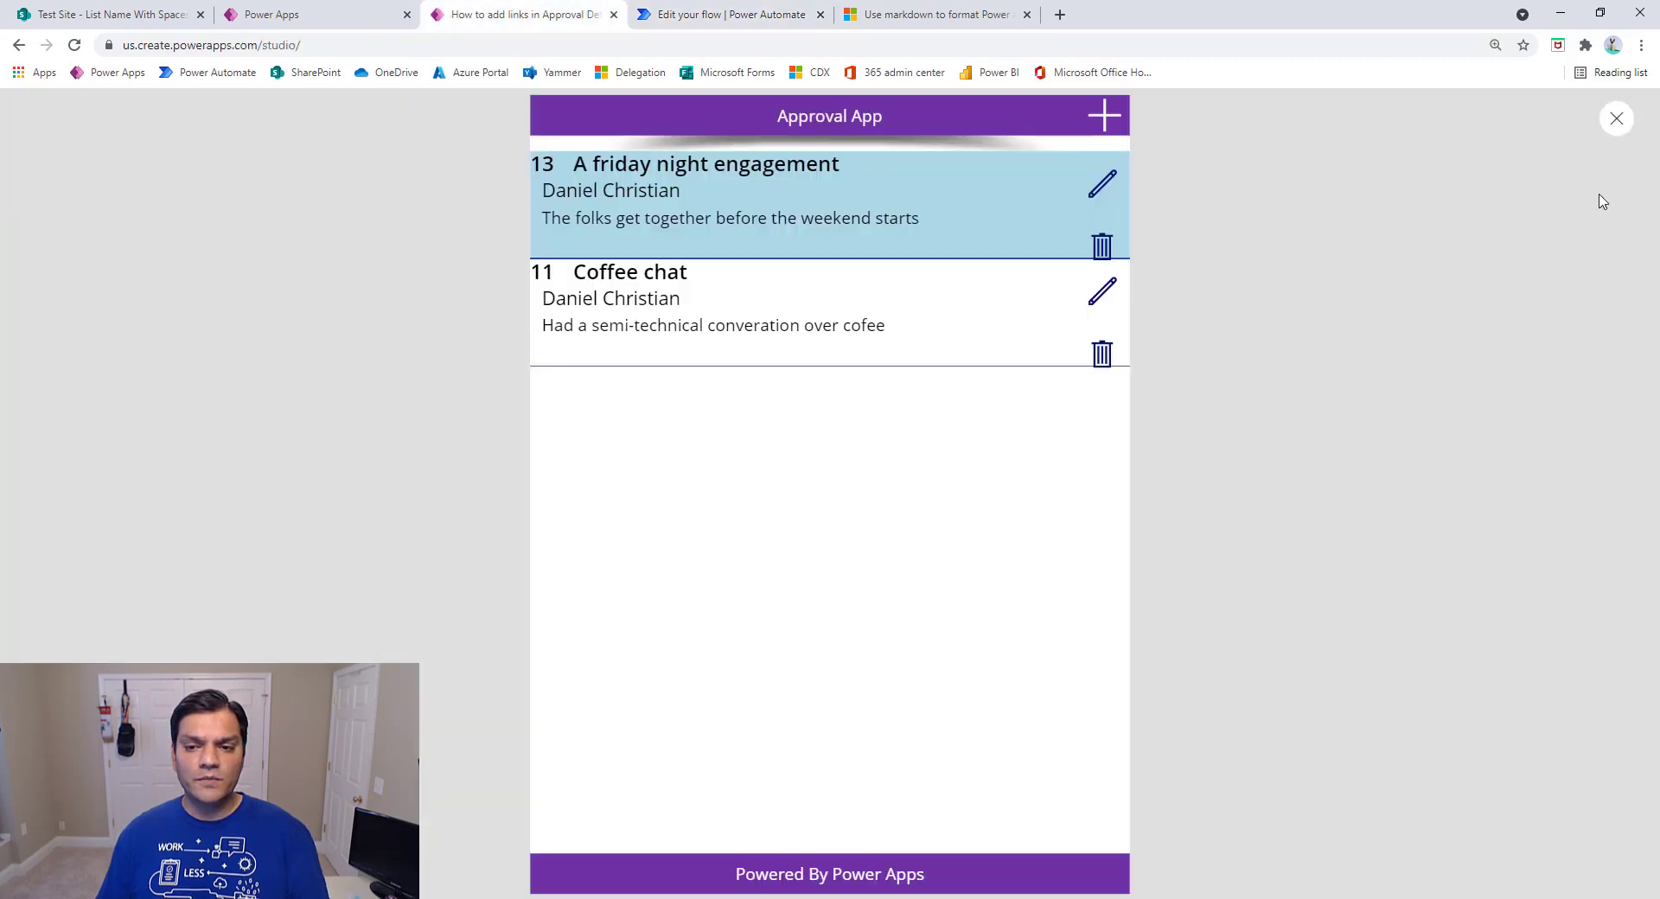
pyautogui.click(1104, 116)
pyautogui.click(683, 220)
pyautogui.write('BBQ ')
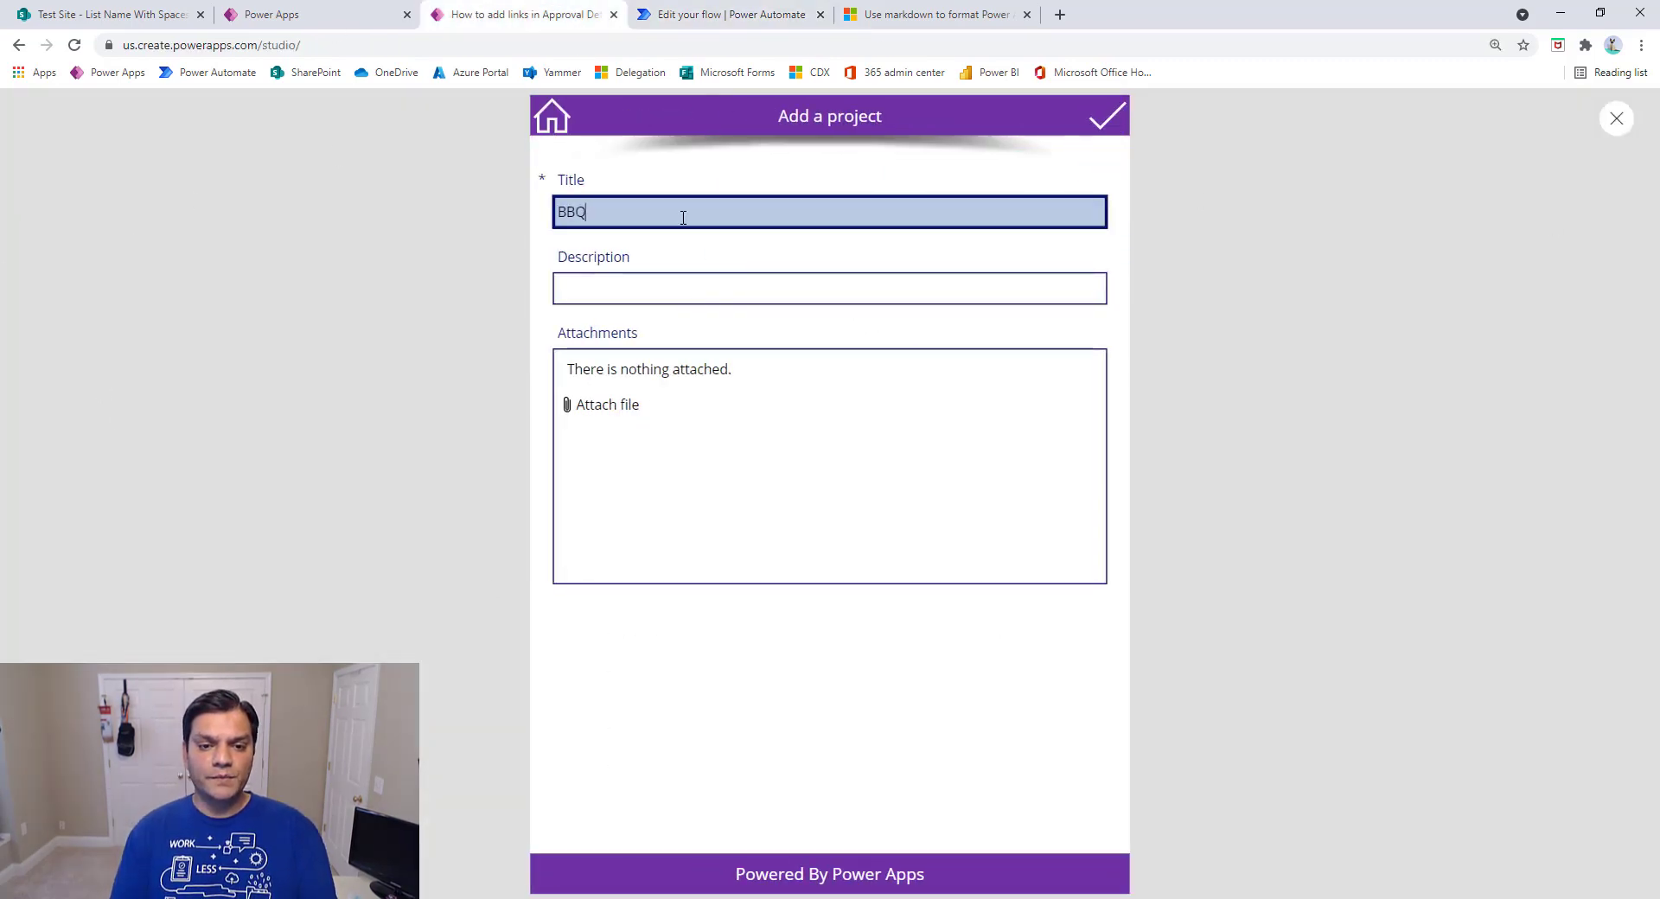
pyautogui.write('night at ')
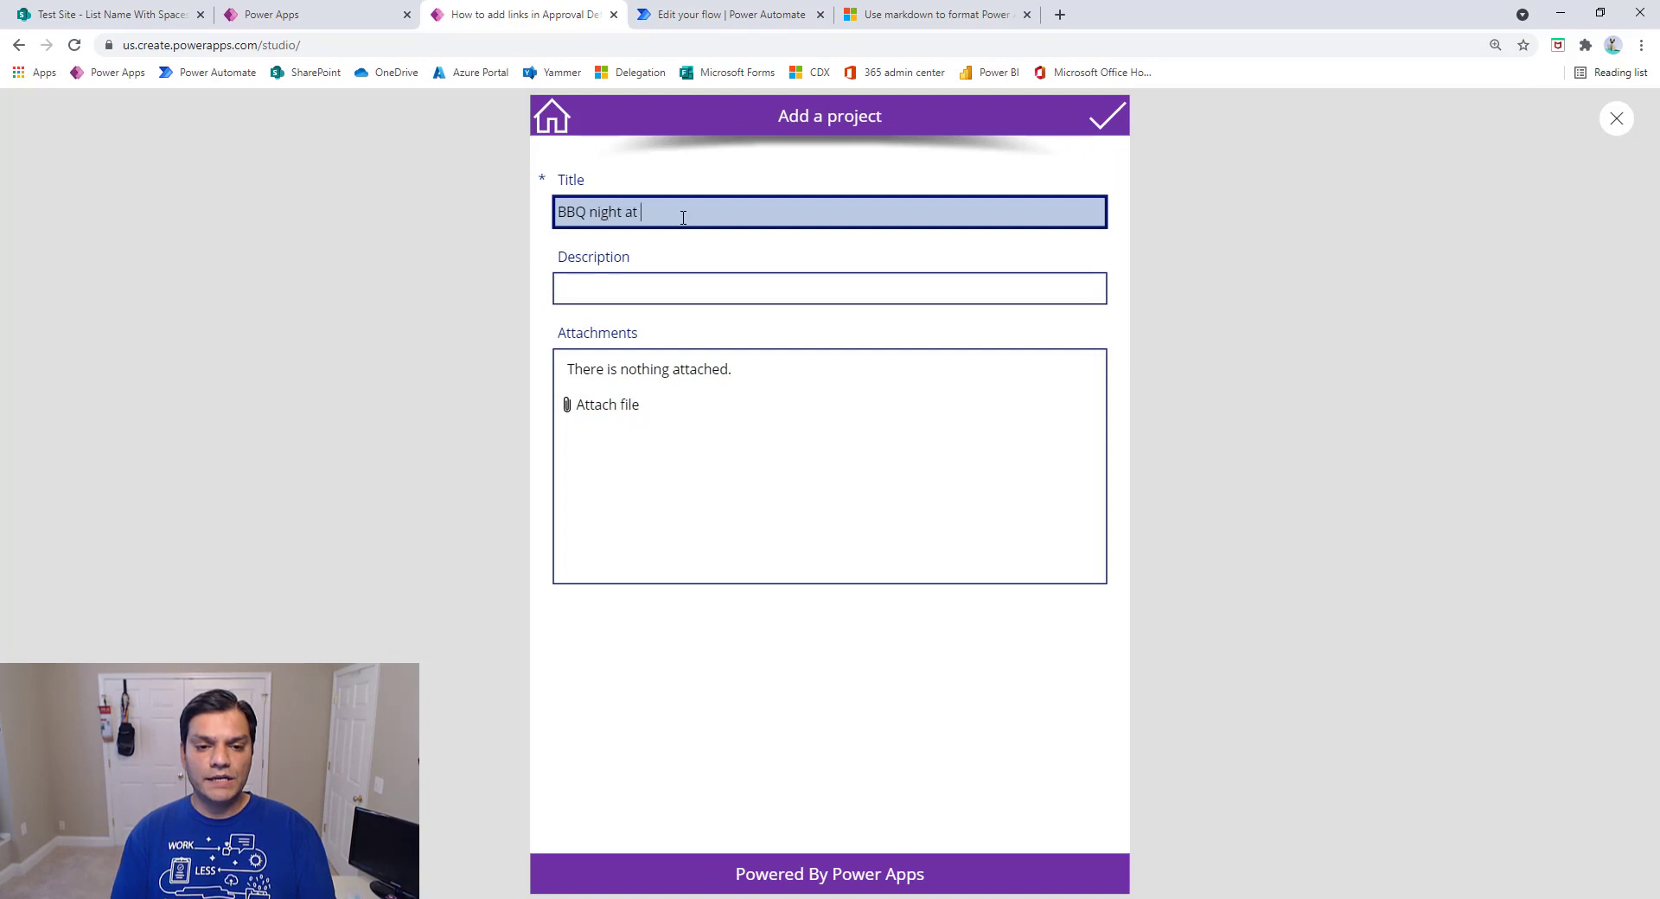
pyautogui.write('the parking lot')
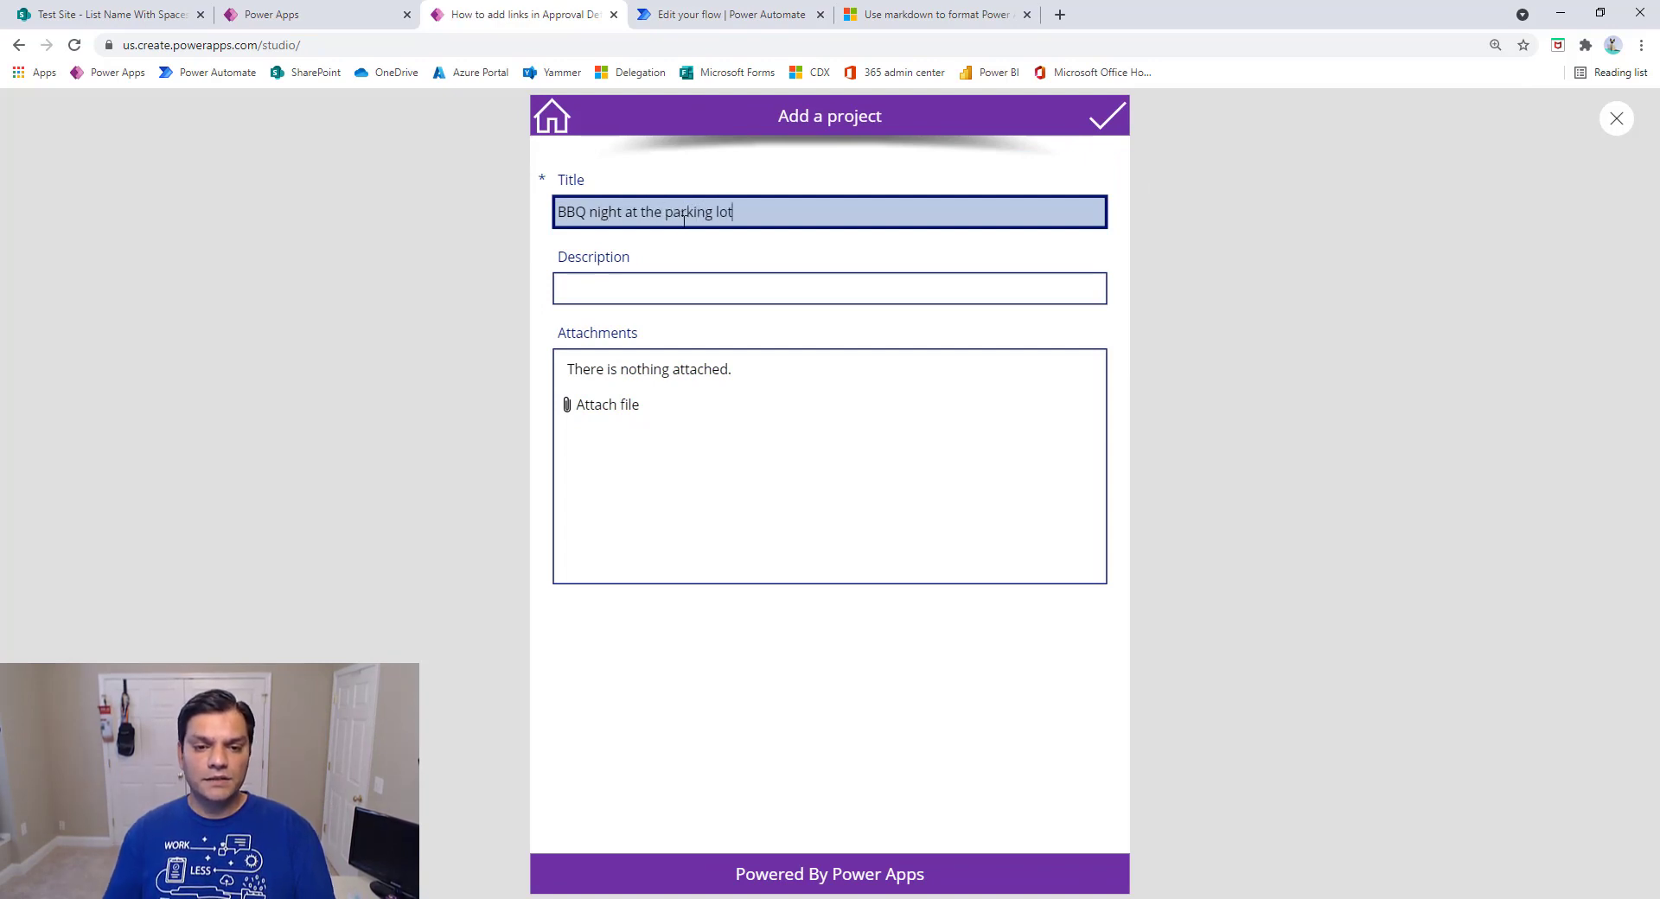
pyautogui.click(668, 294)
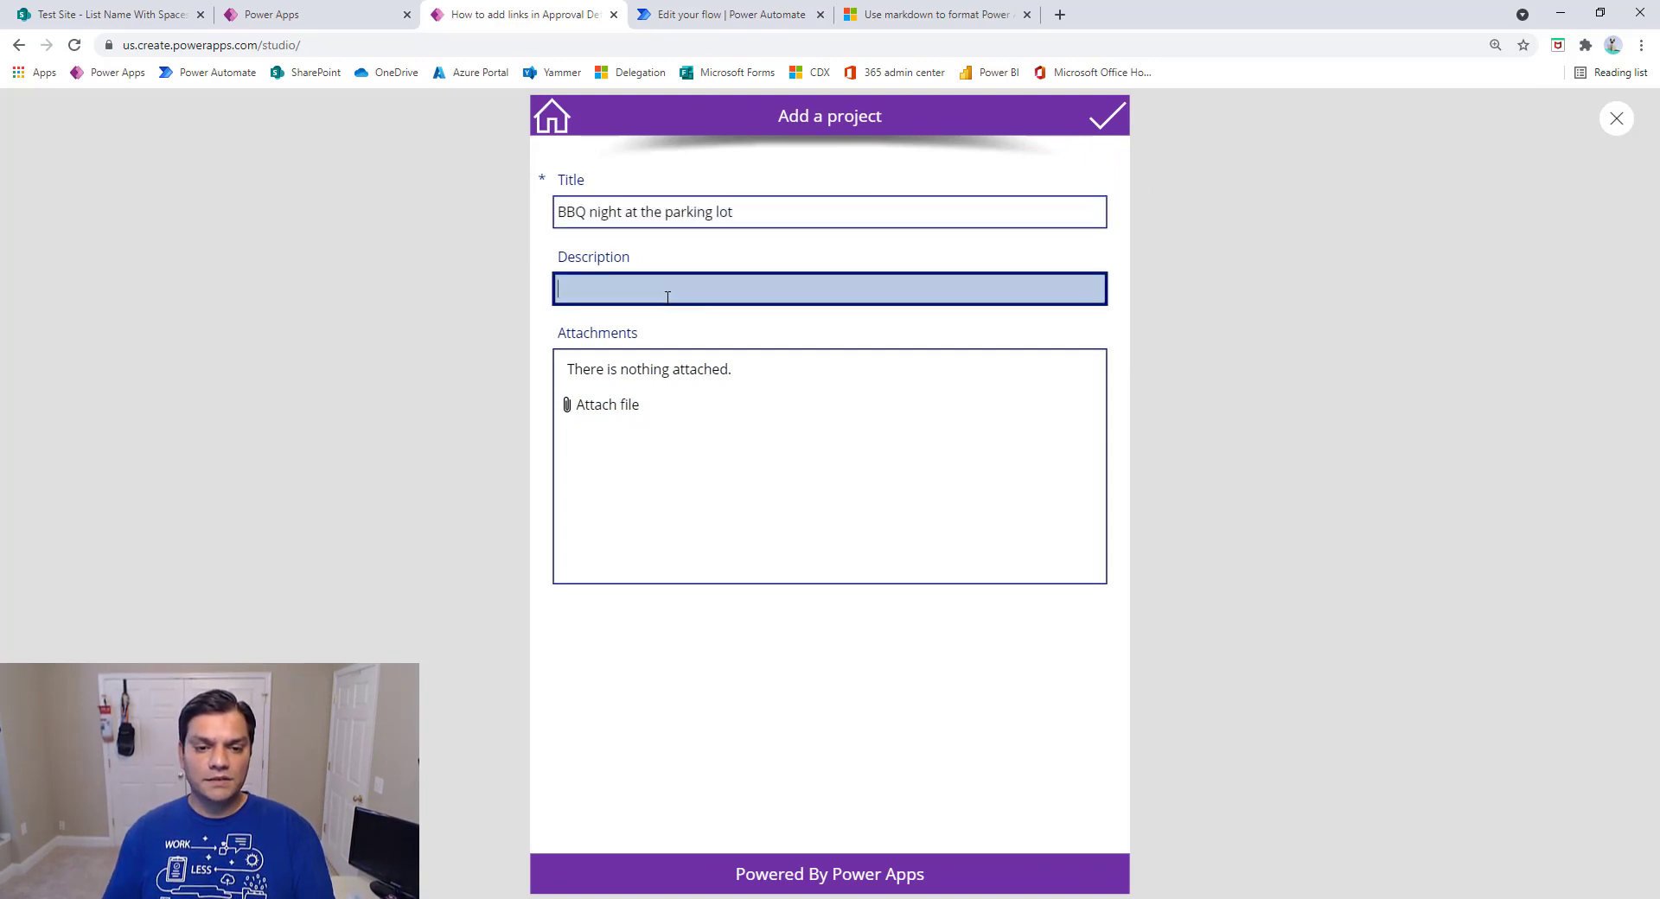
pyautogui.write('This is our mo')
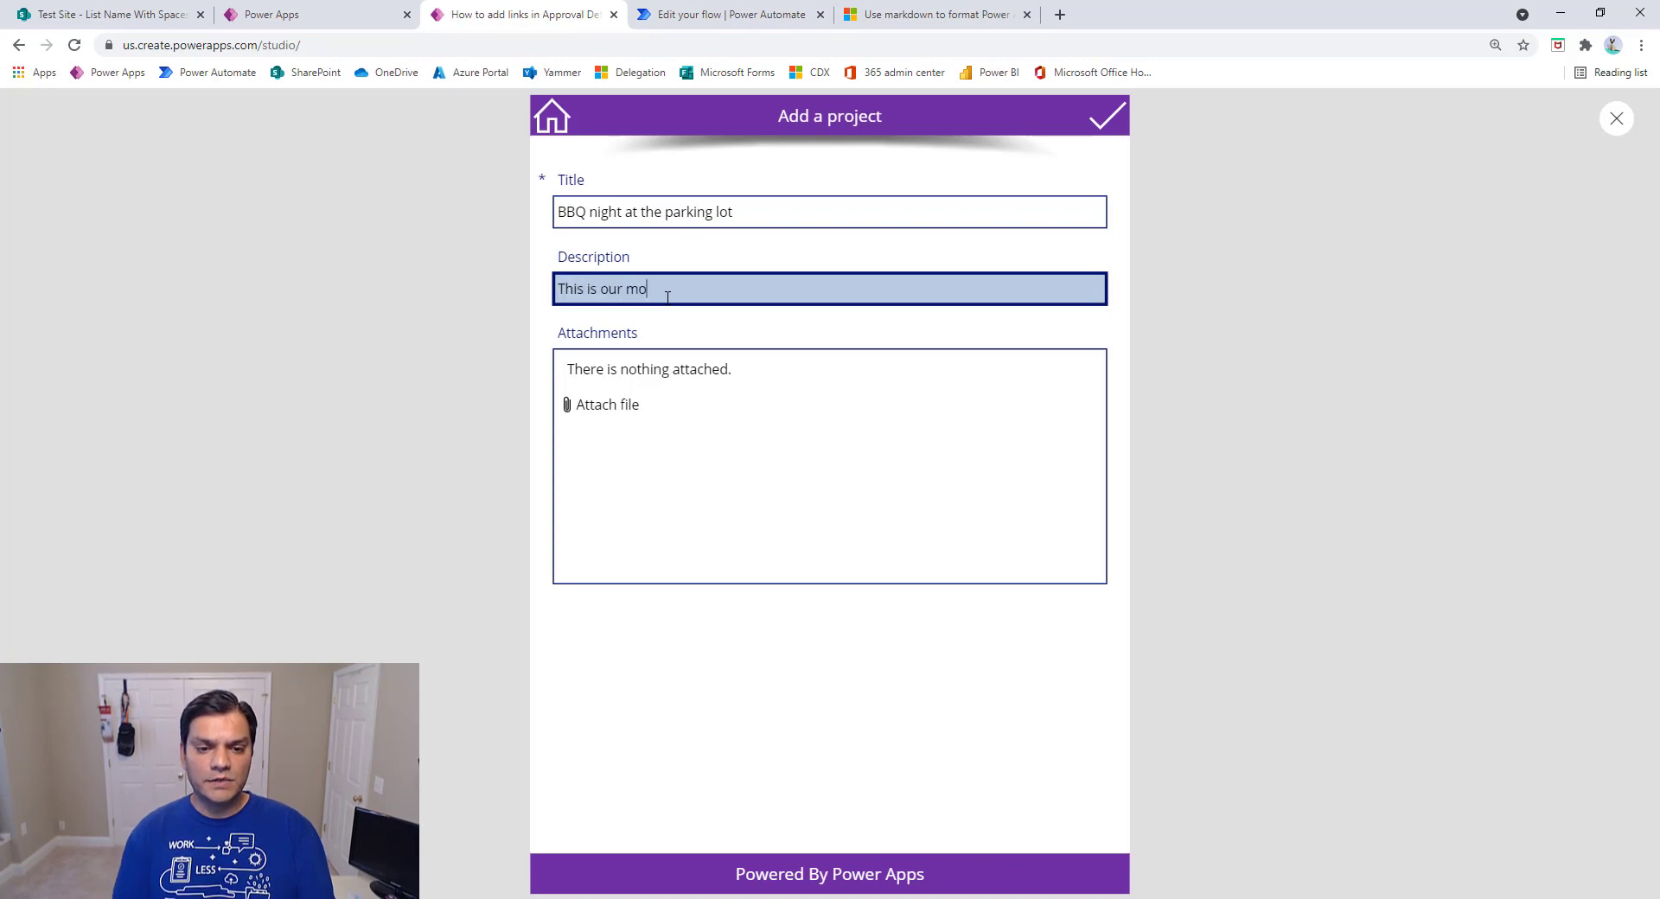
pyautogui.write('nthly event t')
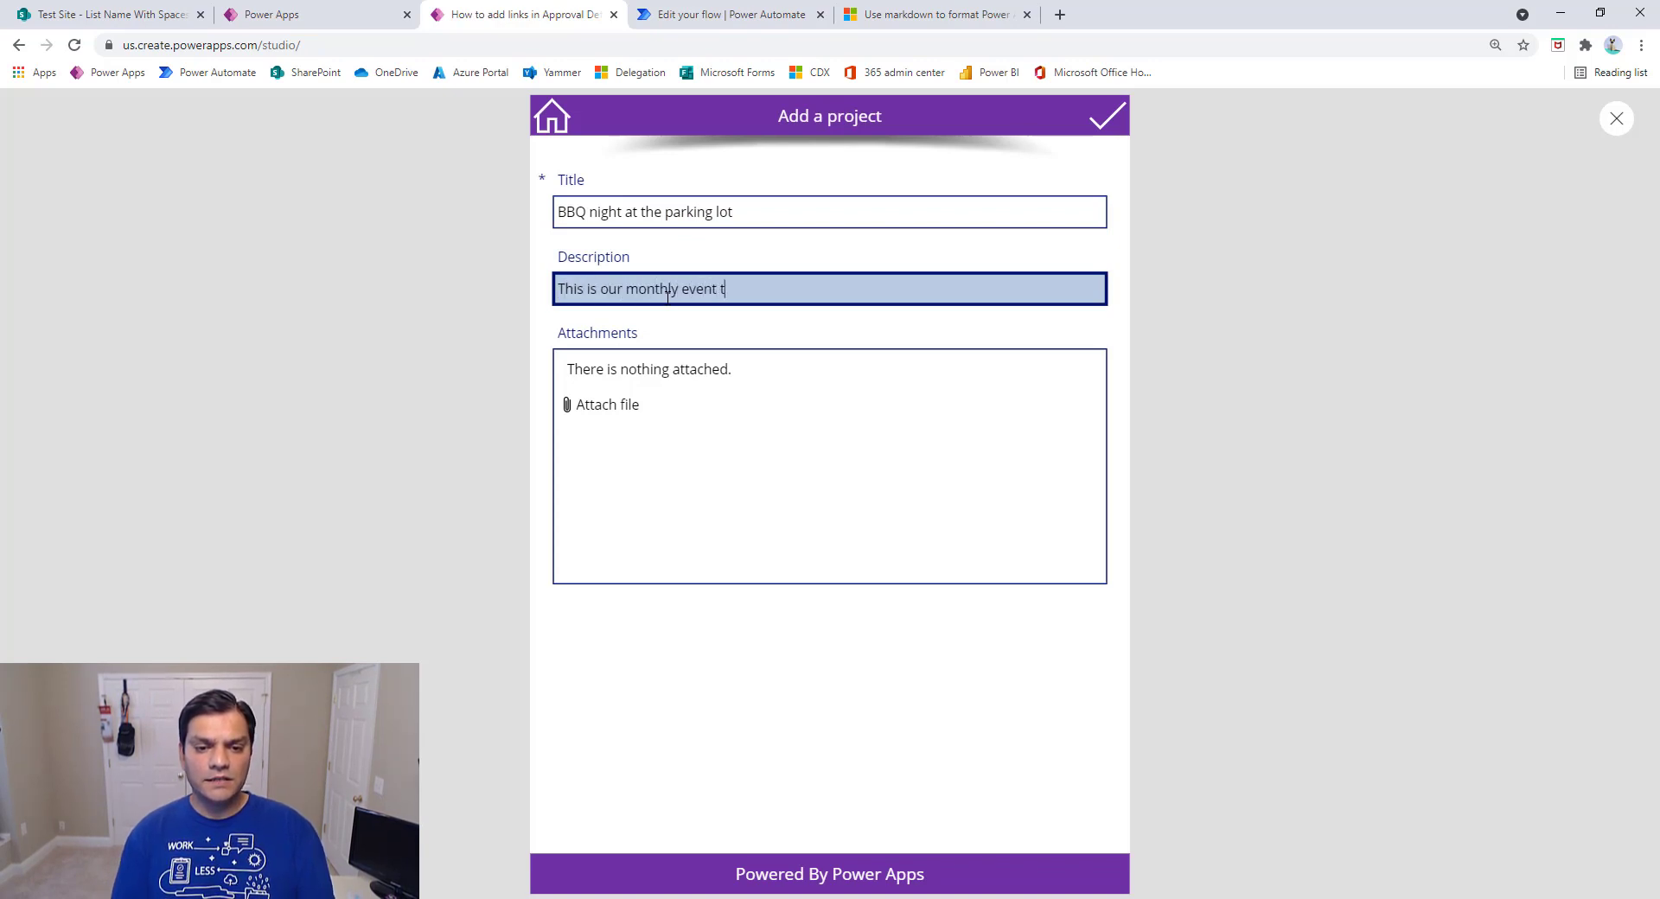
pyautogui.write('o meet and great')
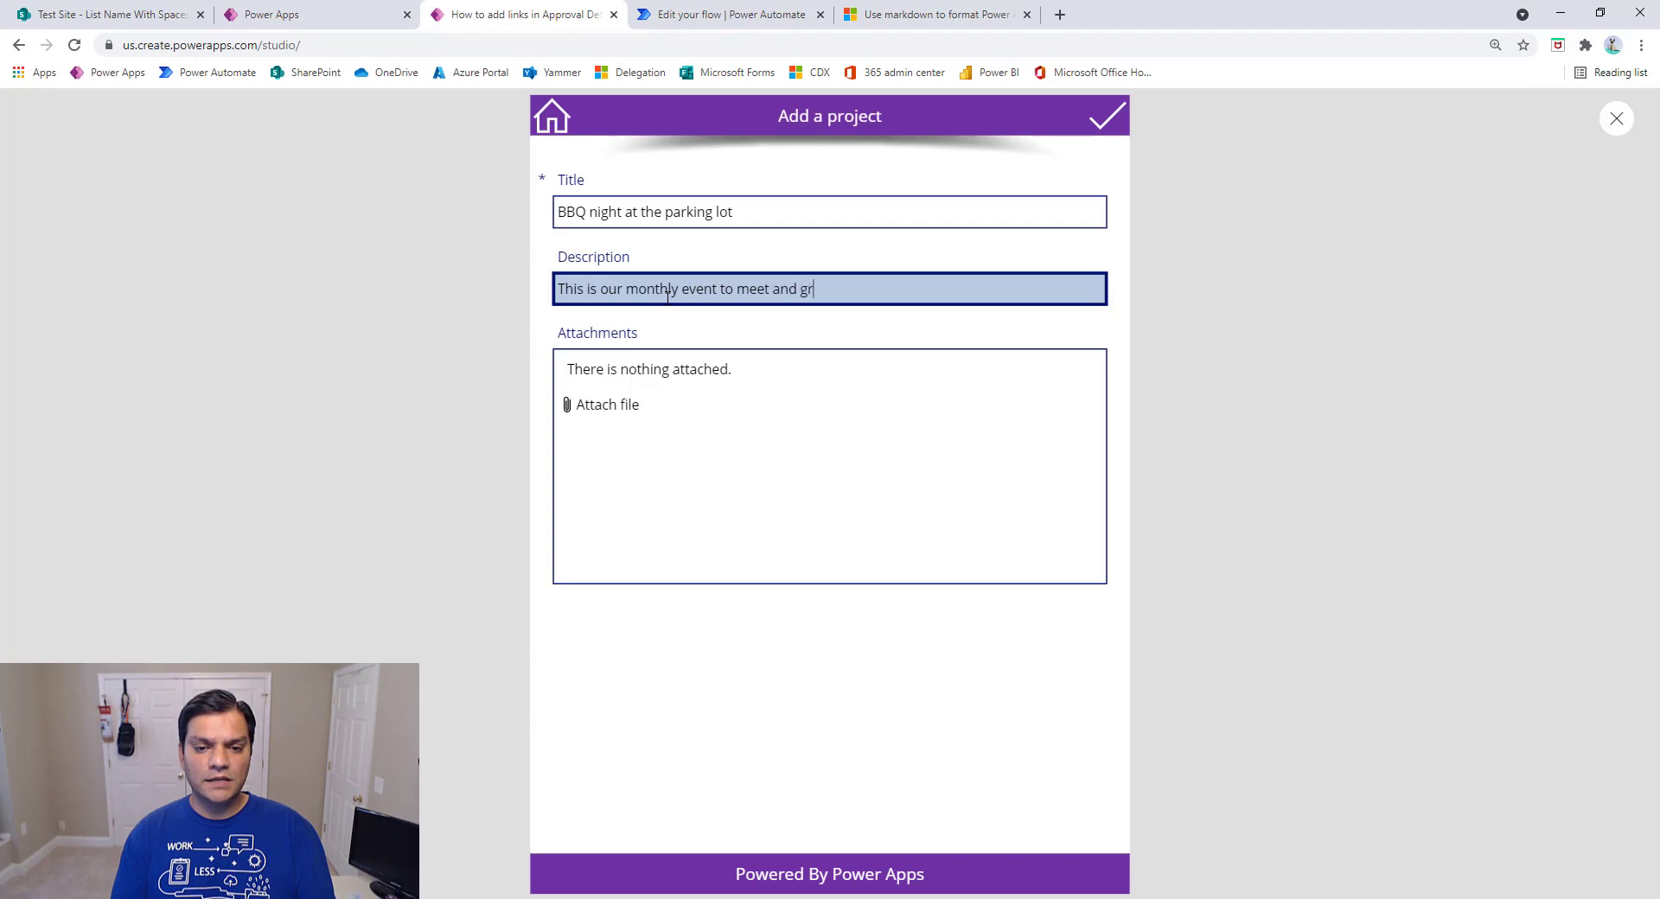
# Attach MonthlyReportDescription.docx and Monthly Budget Tracker data.xlsx from the Documents folder to the new project and submit it
pyautogui.click(608, 406)
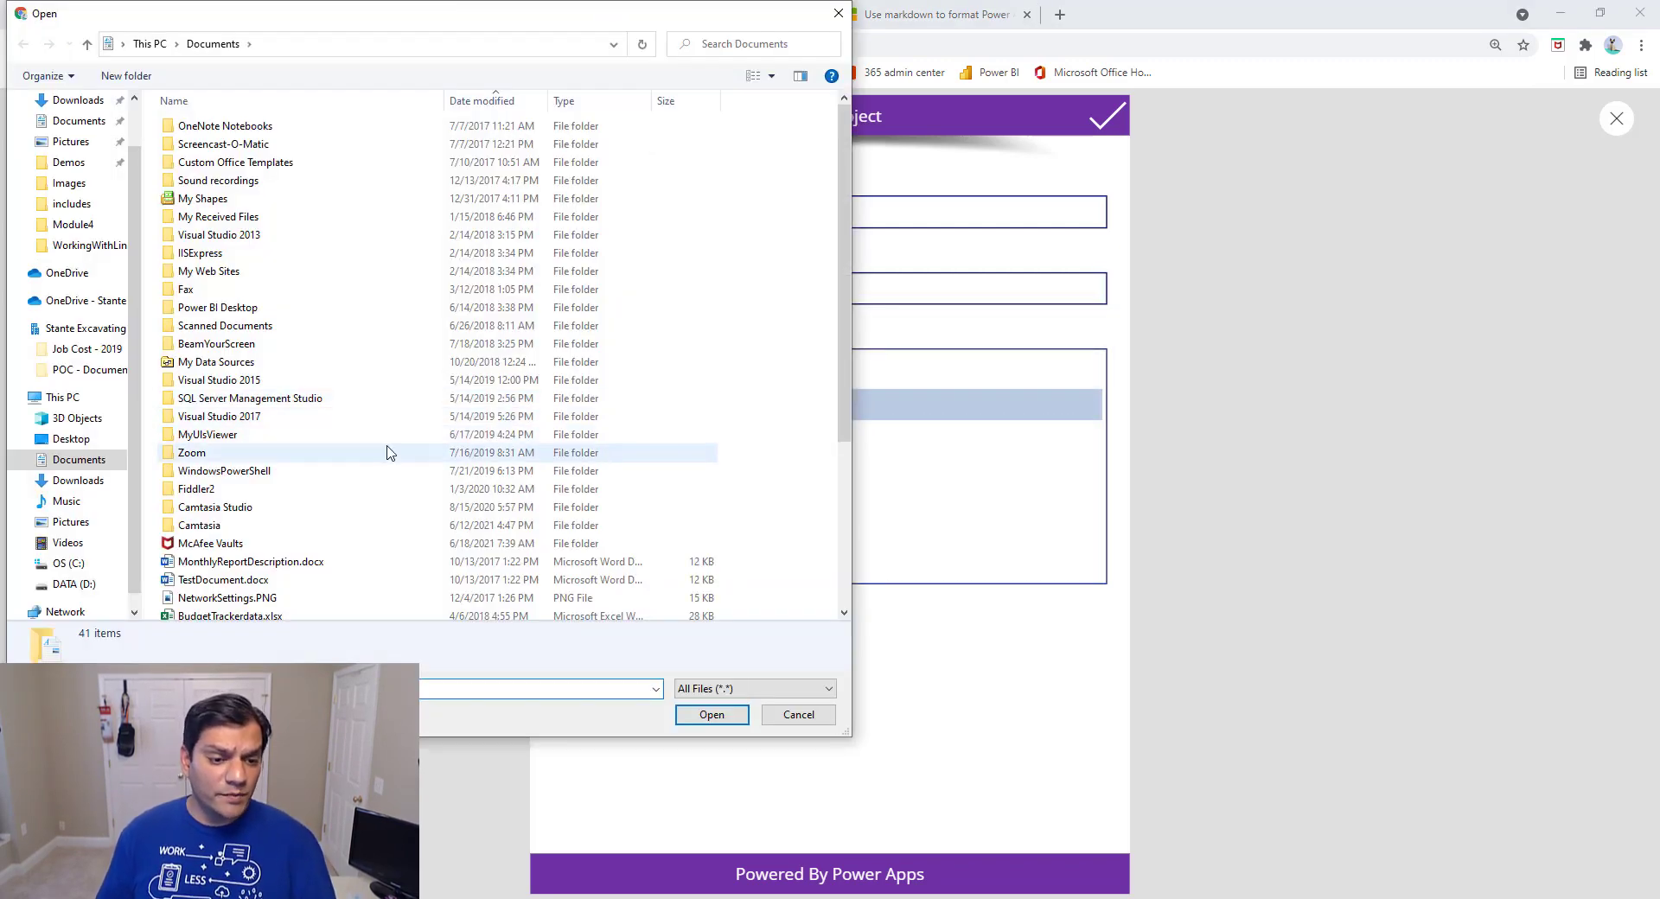
pyautogui.scroll(-3, 331, 561)
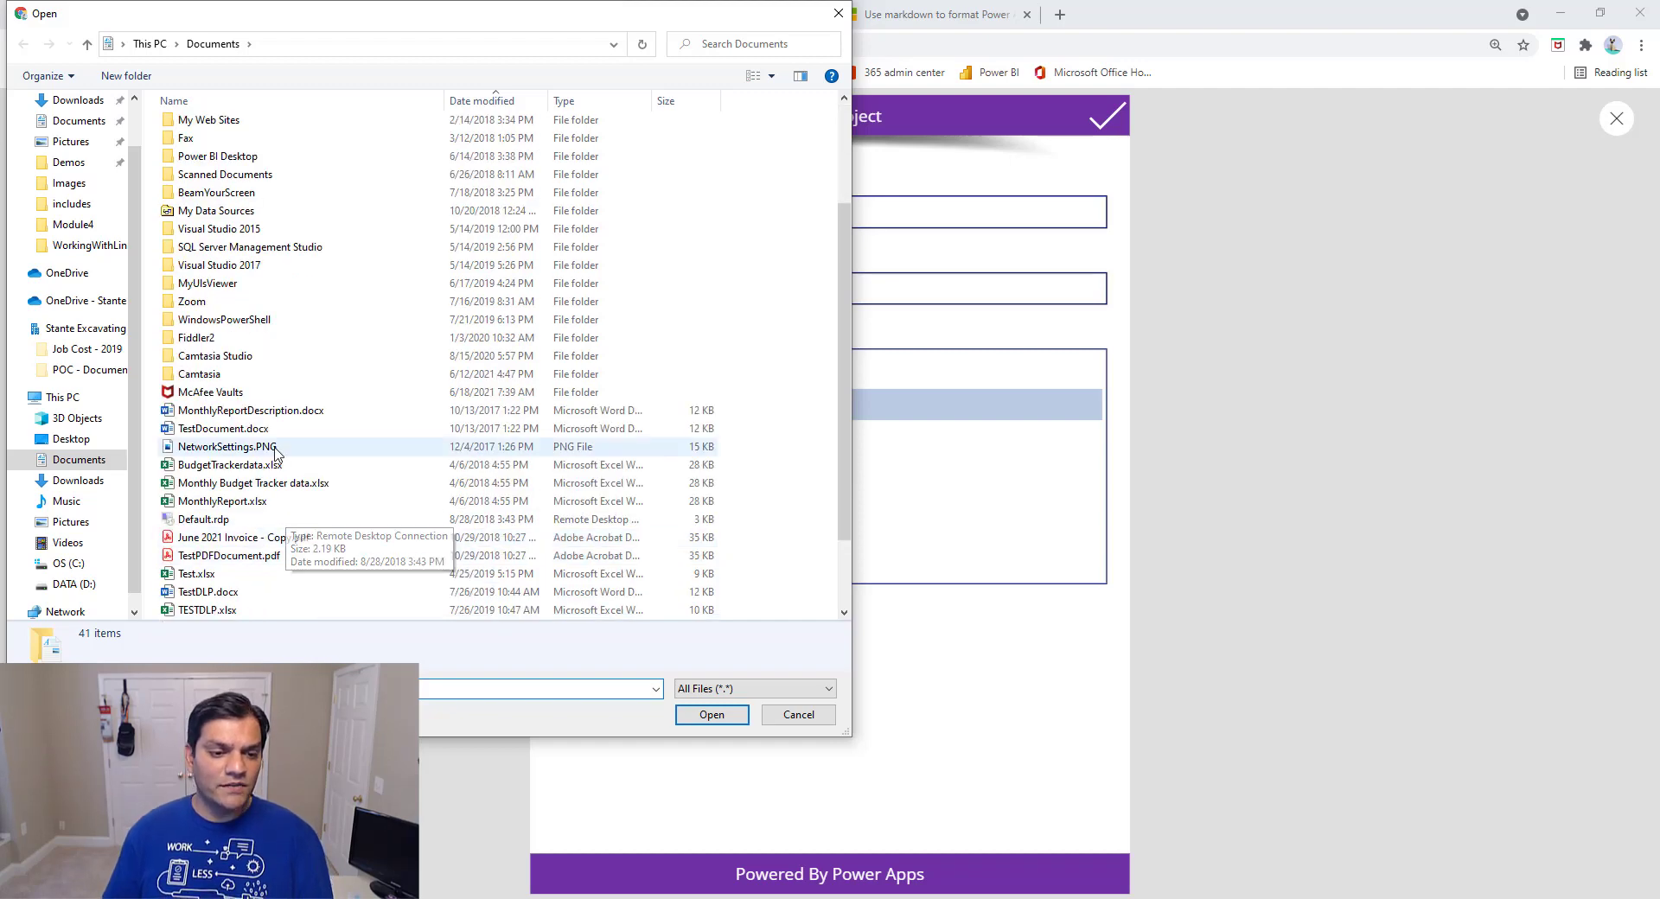
pyautogui.click(264, 412)
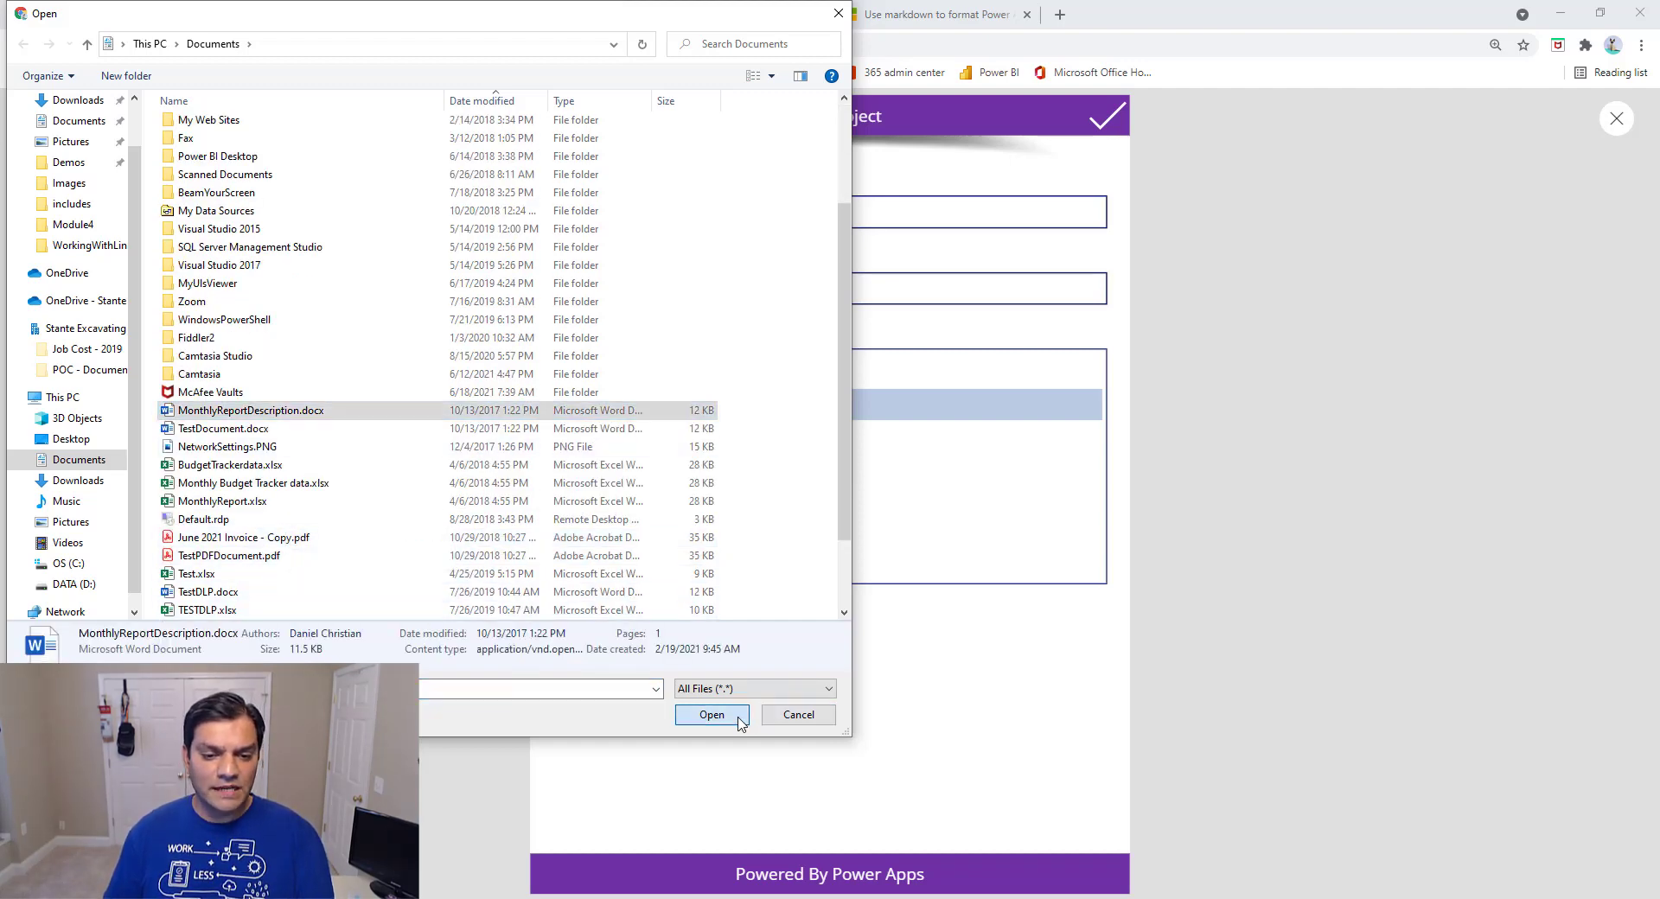
pyautogui.click(731, 715)
pyautogui.click(613, 418)
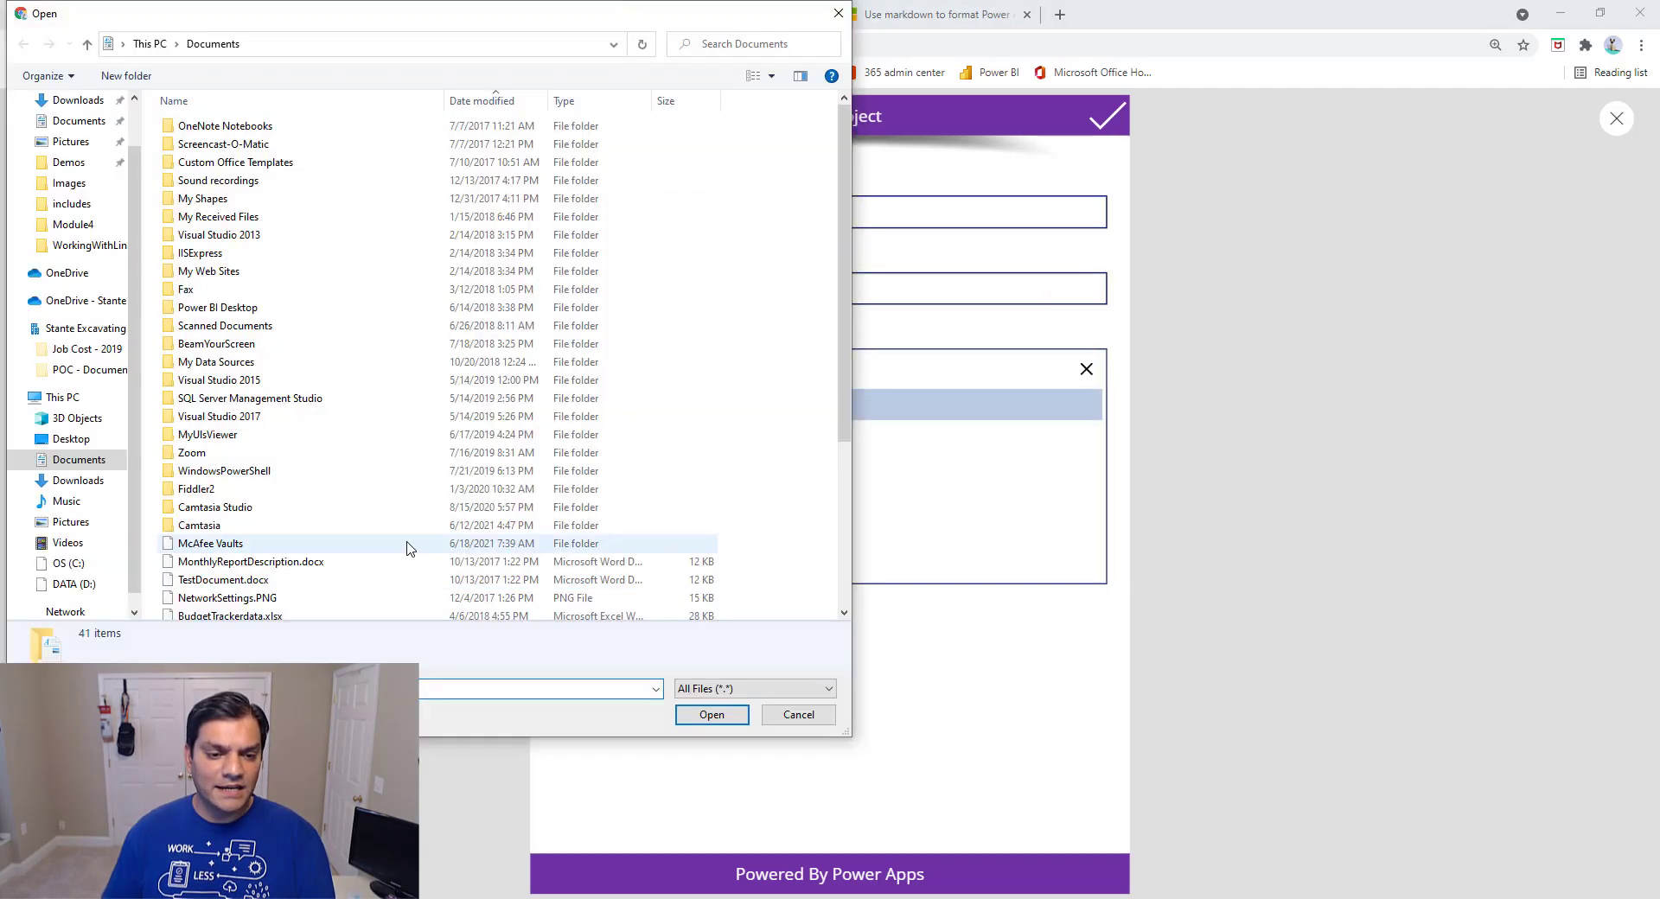
pyautogui.scroll(-3, 304, 567)
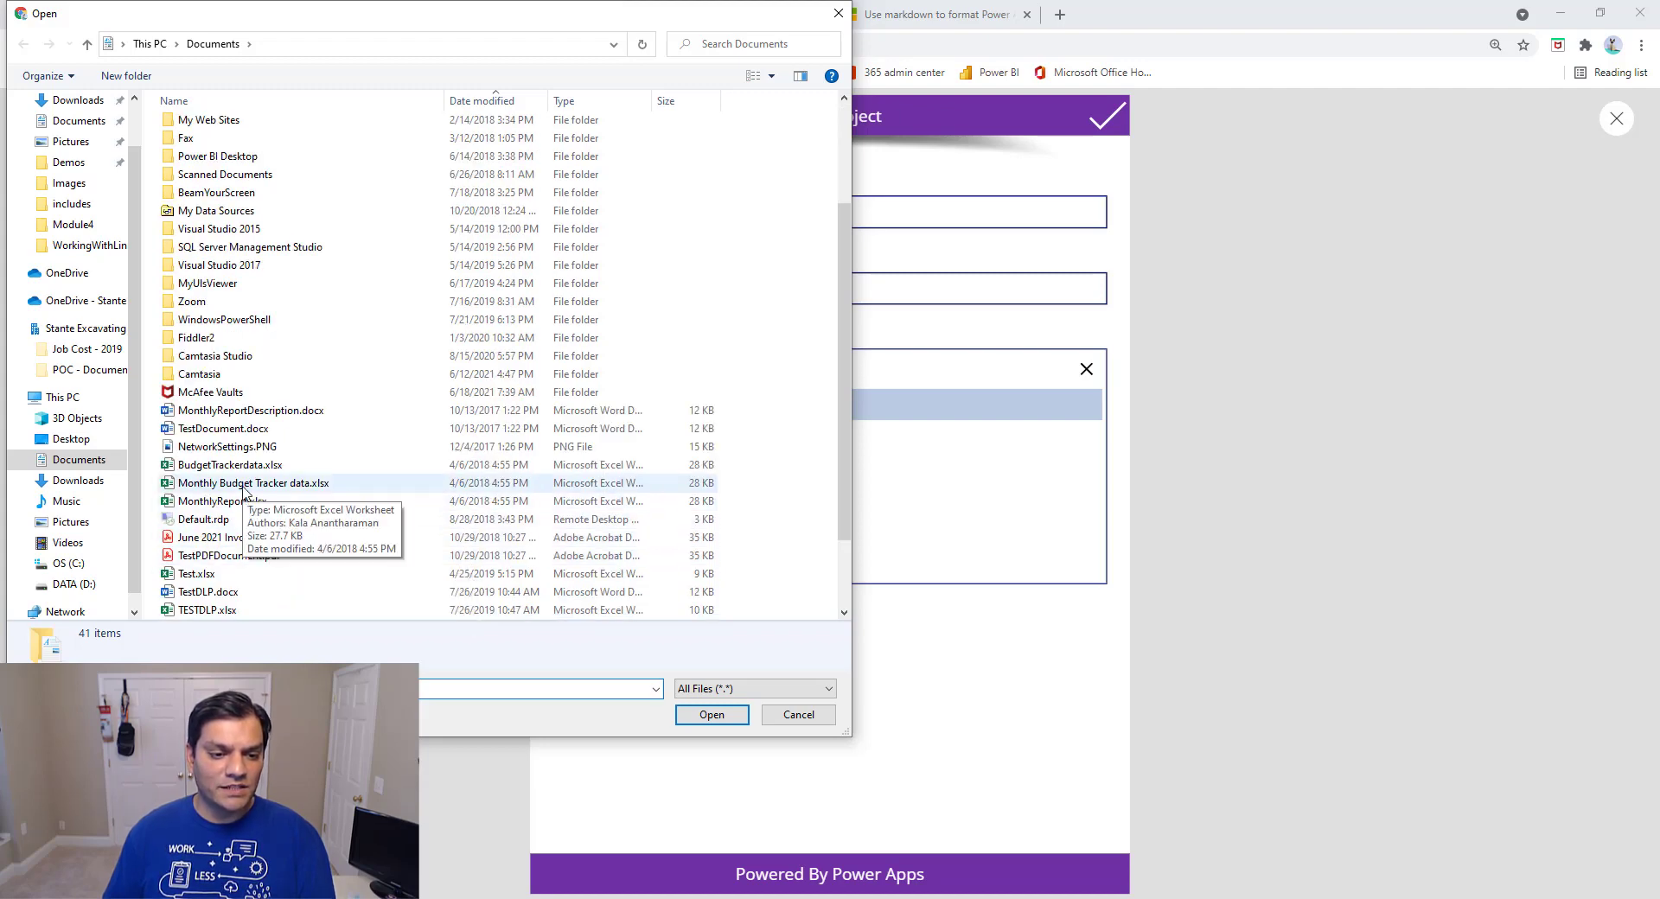
pyautogui.click(244, 487)
pyautogui.click(712, 715)
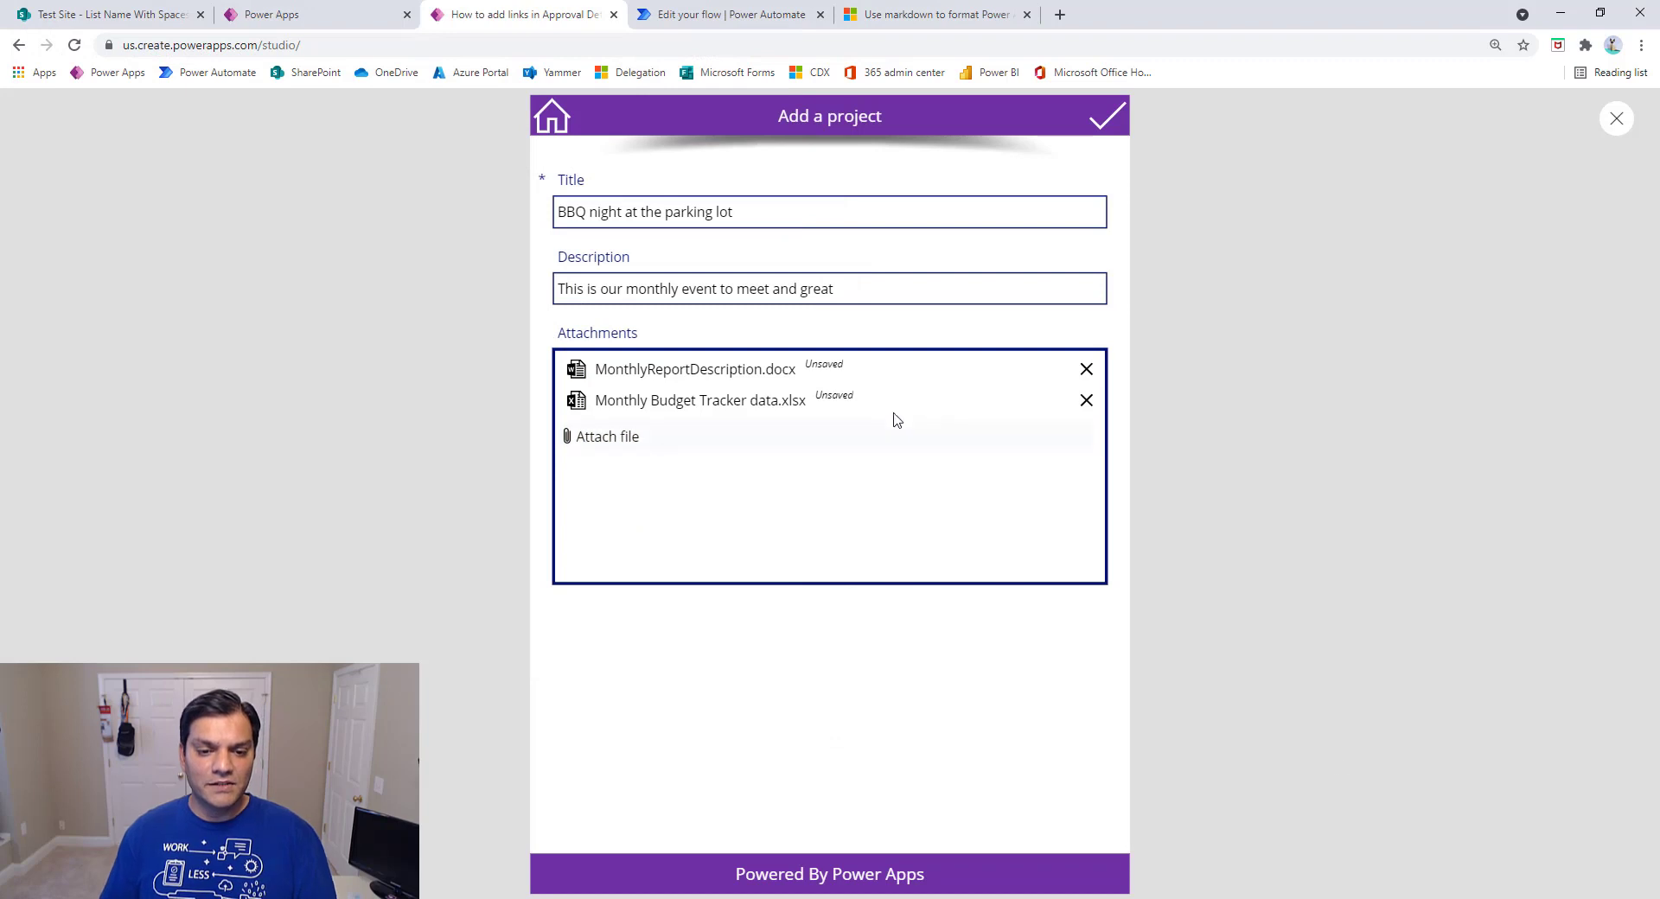
pyautogui.click(1109, 127)
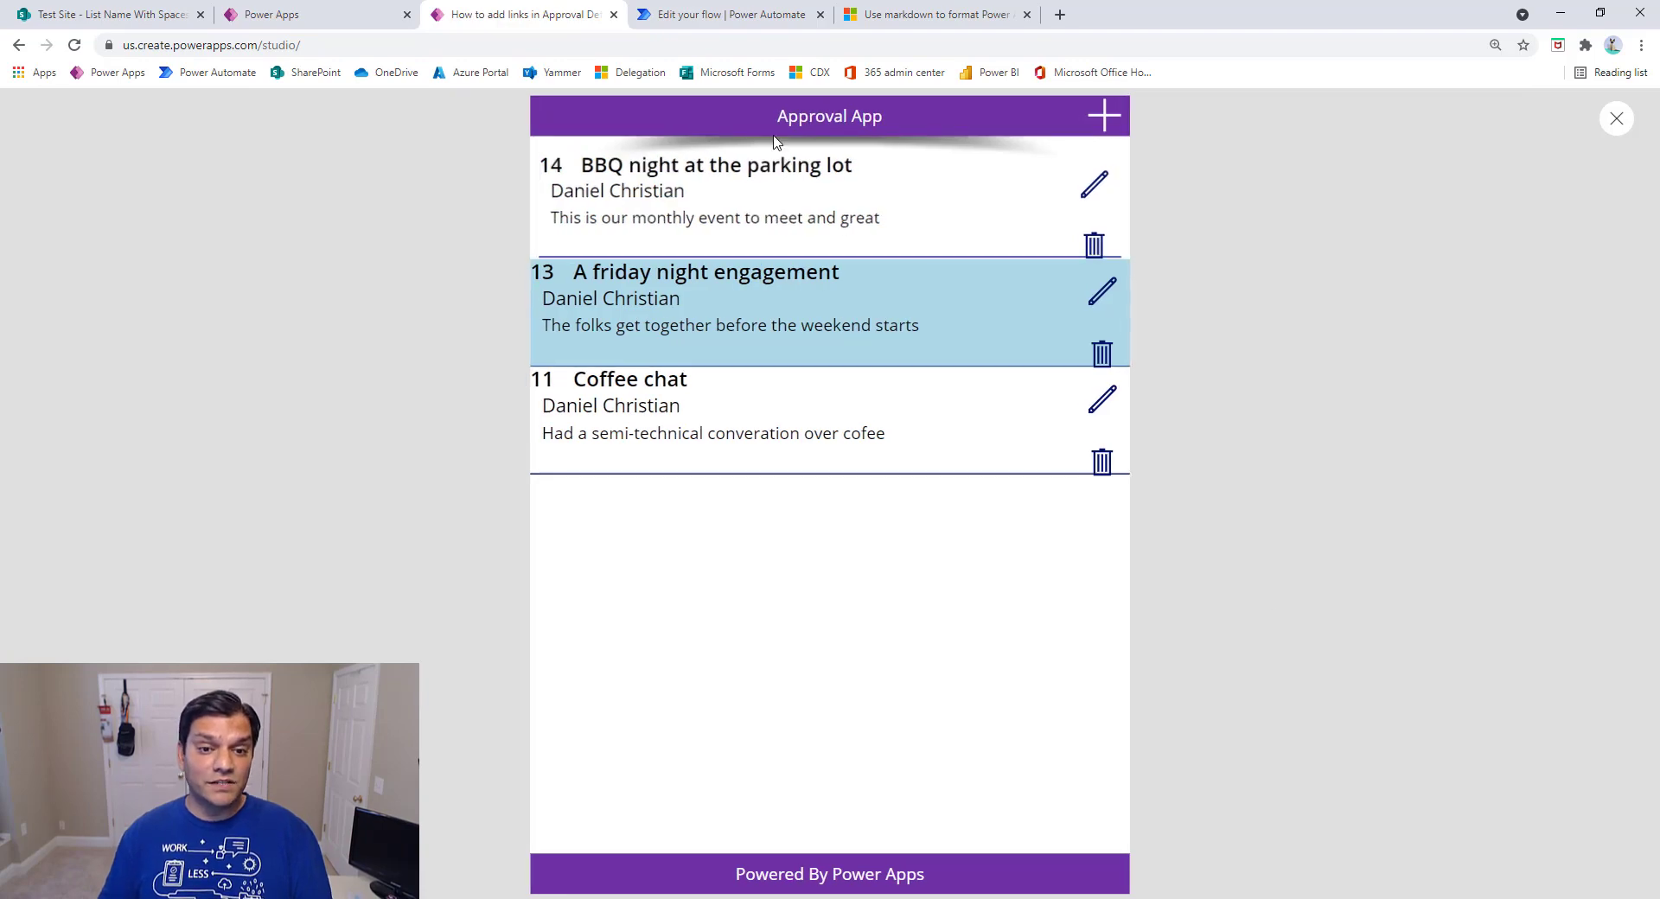
# Check the new BBQ item in the SharePoint list and refresh the flow's run history in Power Automate
pyautogui.click(164, 10)
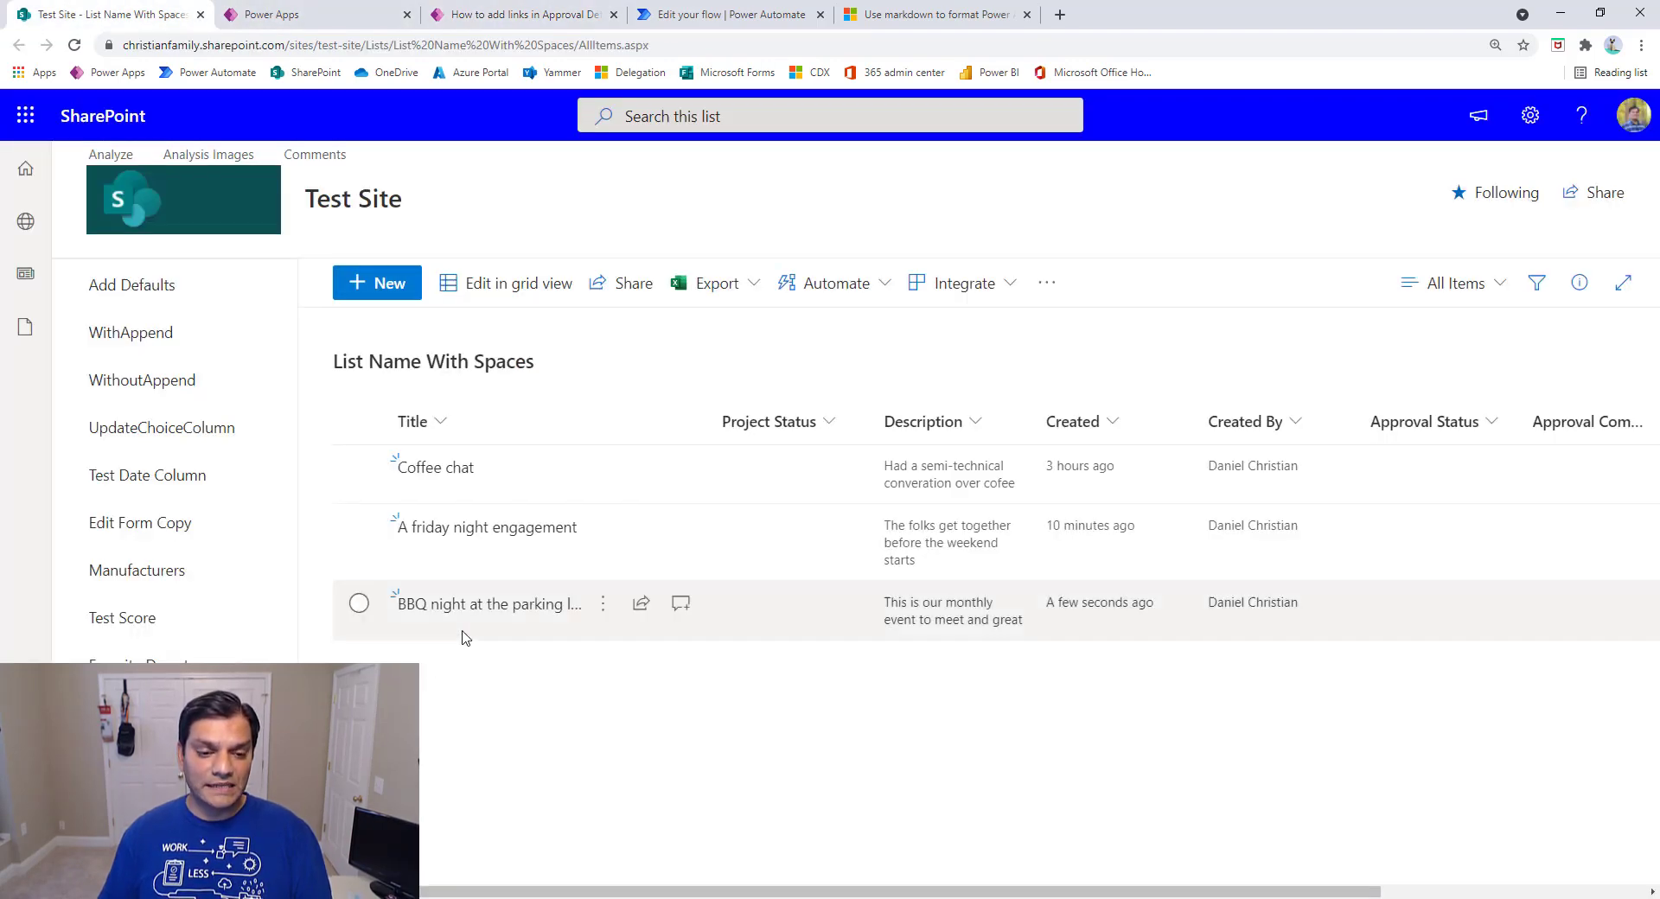
pyautogui.click(692, 13)
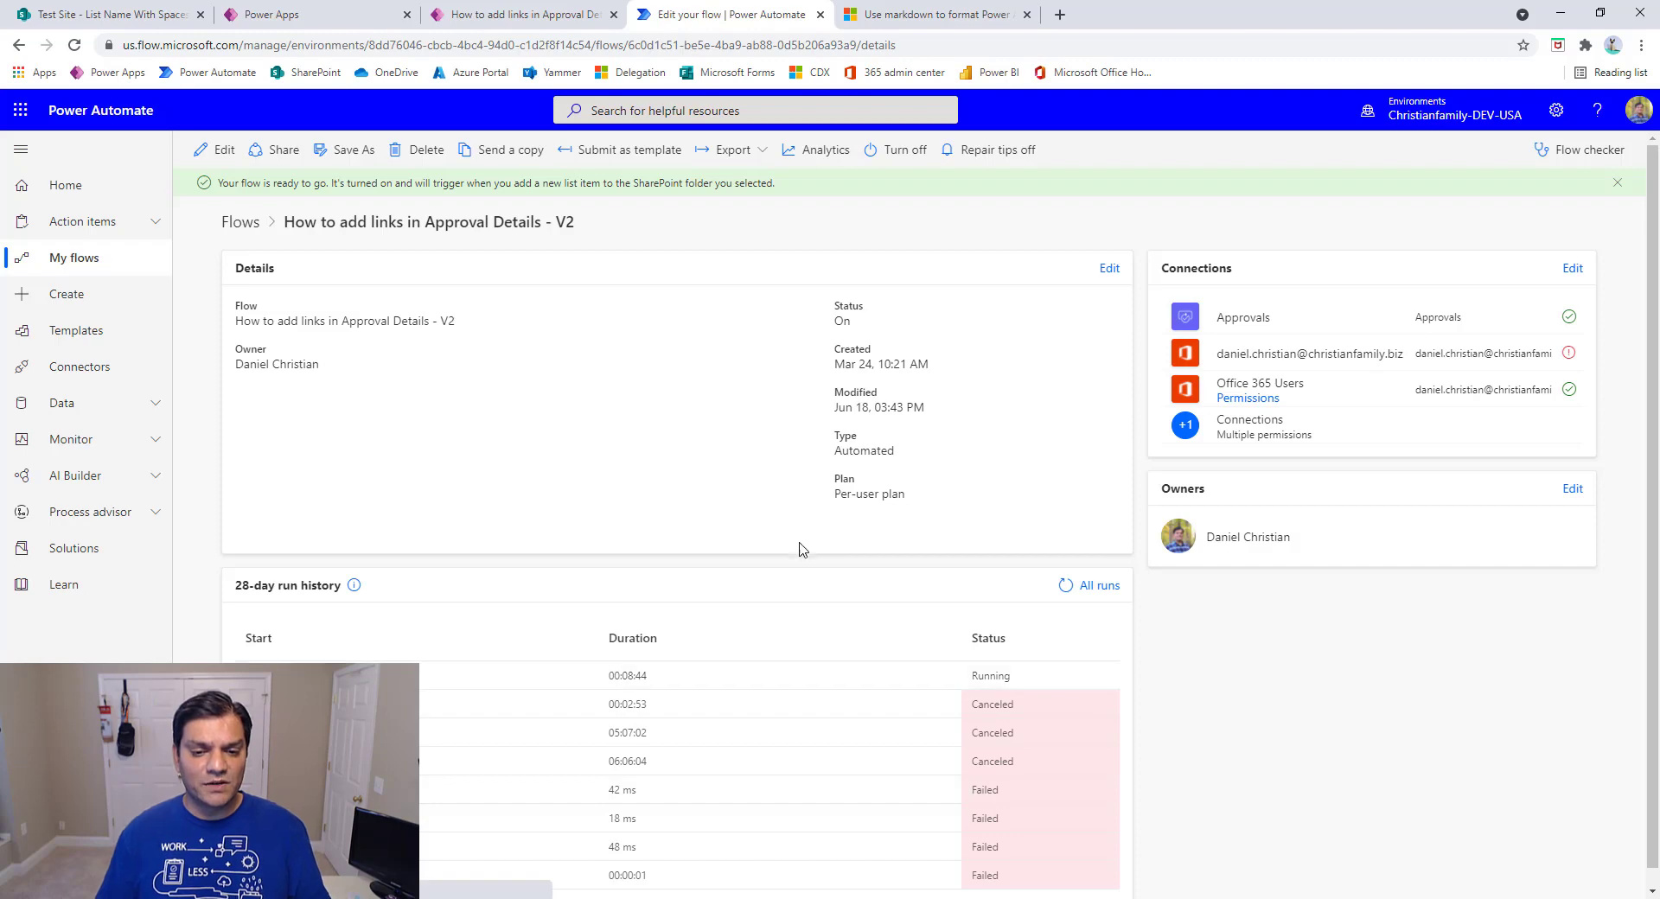
pyautogui.click(1083, 588)
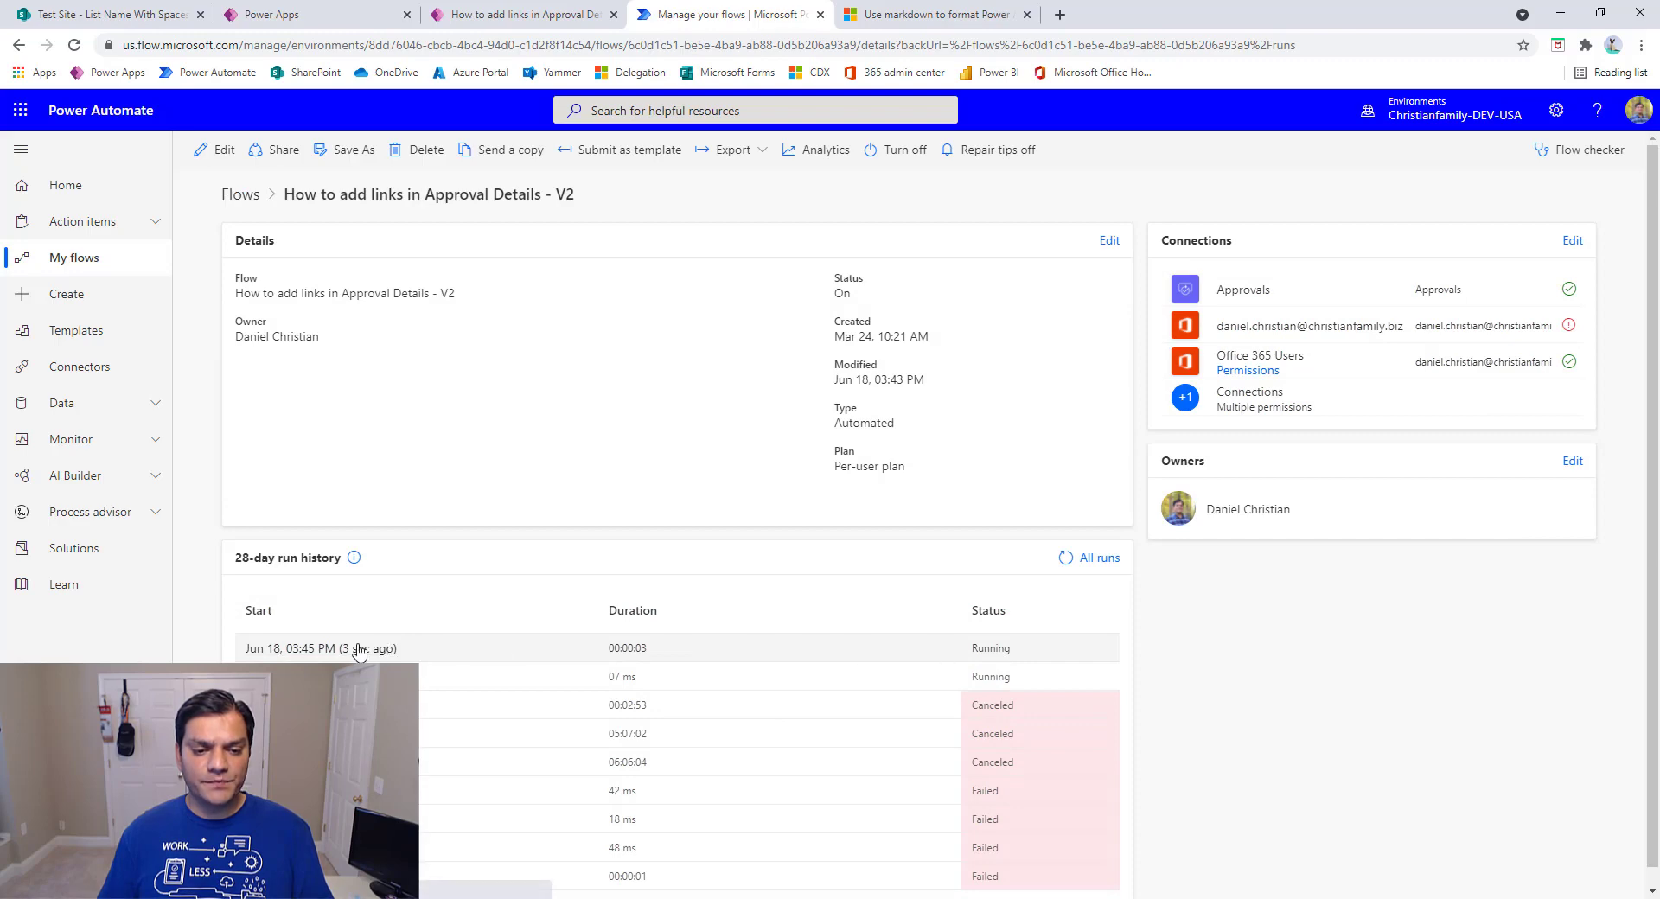
# Open the newest flow run, switch to the approver's browser, and check the "BBQ night at the parking lot" approval email in Outlook
pyautogui.click(387, 647)
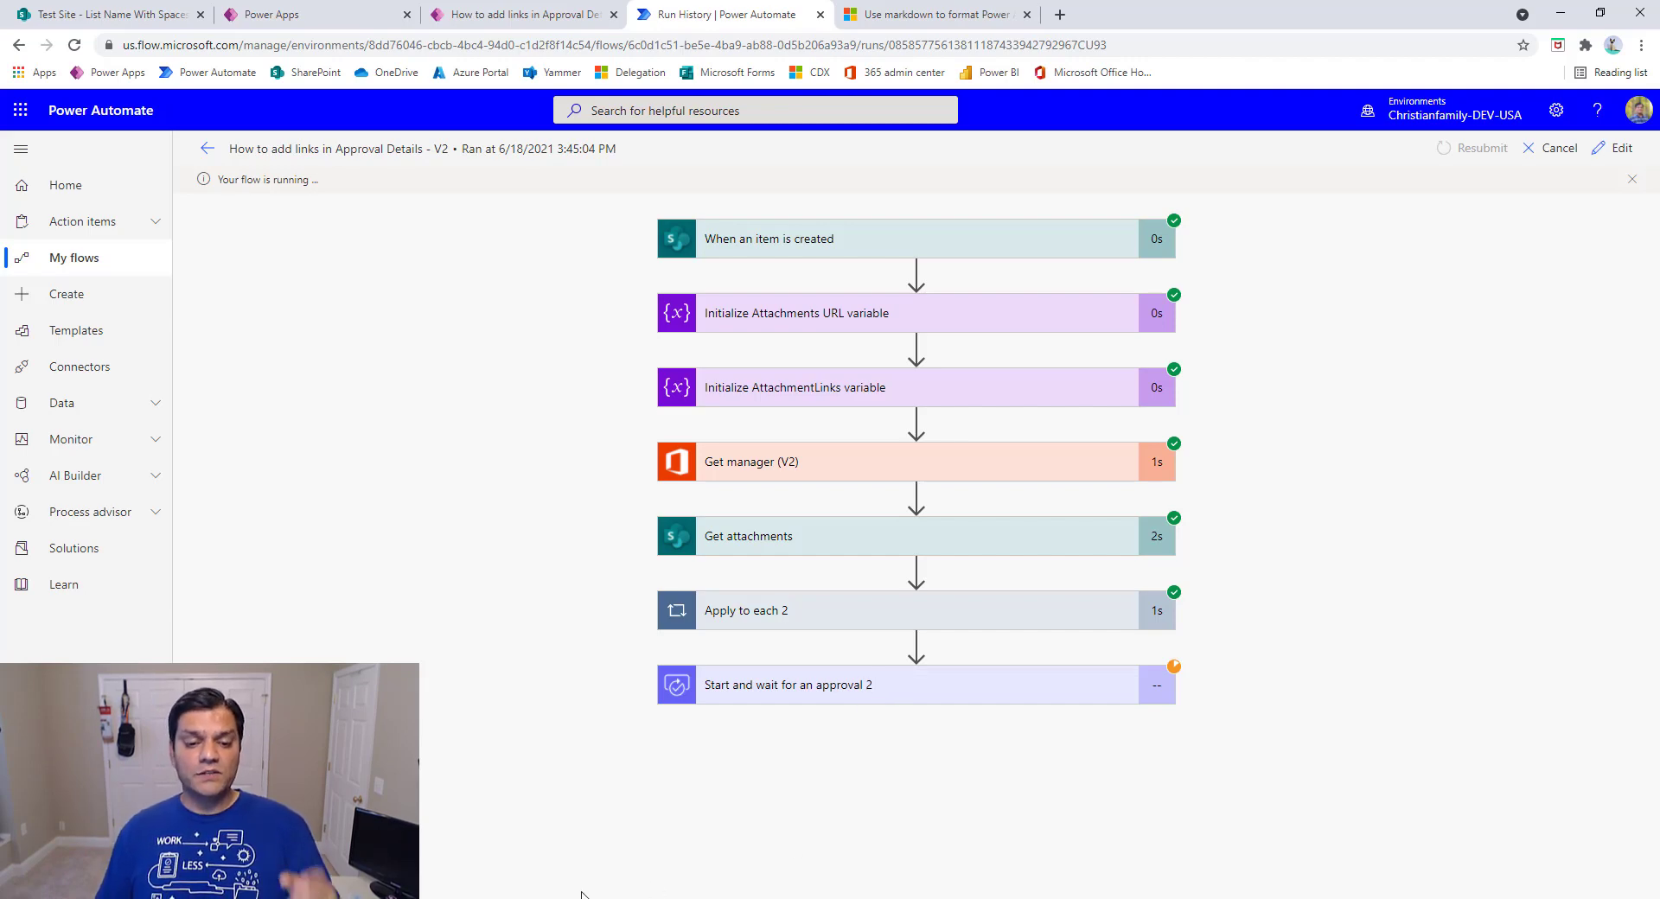
pyautogui.click(477, 895)
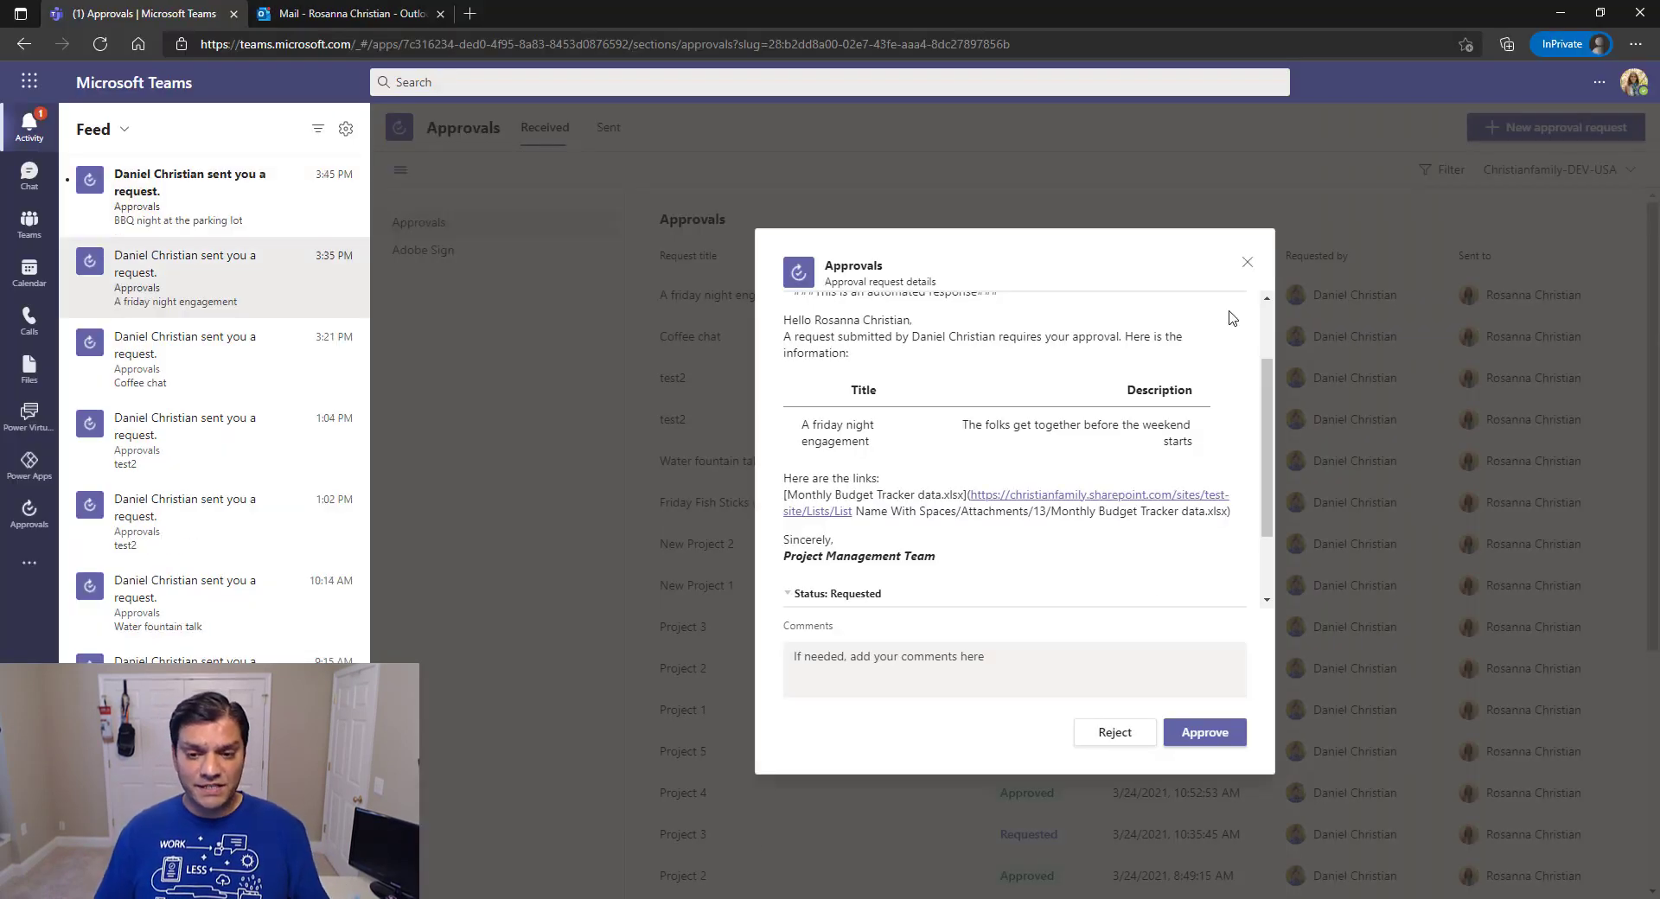
pyautogui.click(1245, 263)
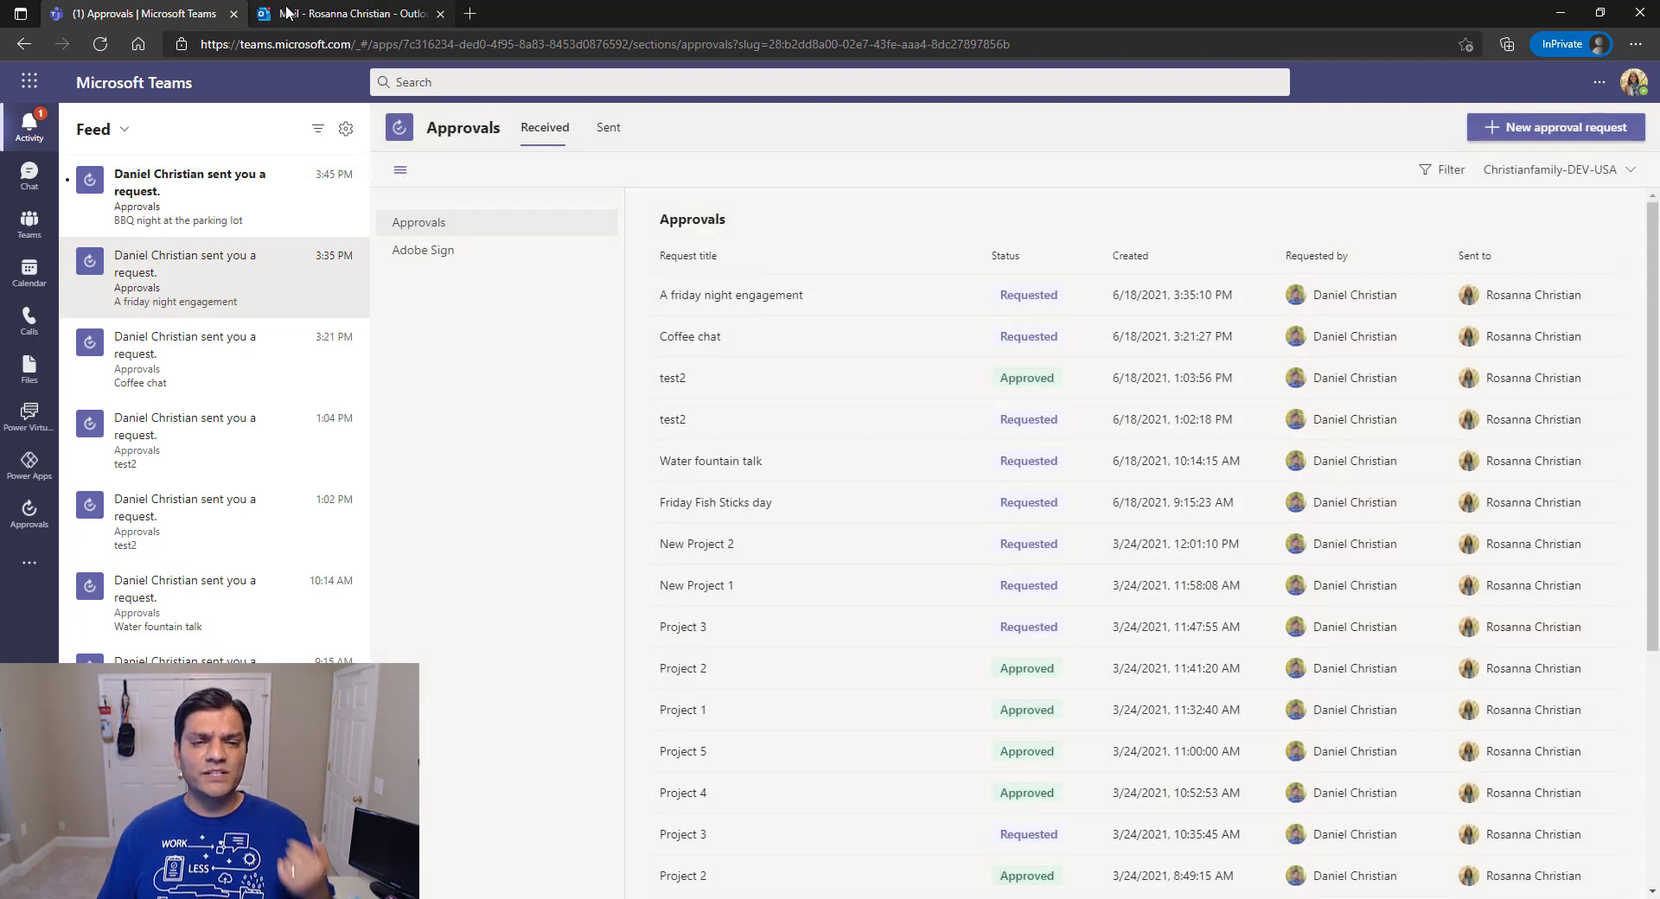
pyautogui.click(288, 13)
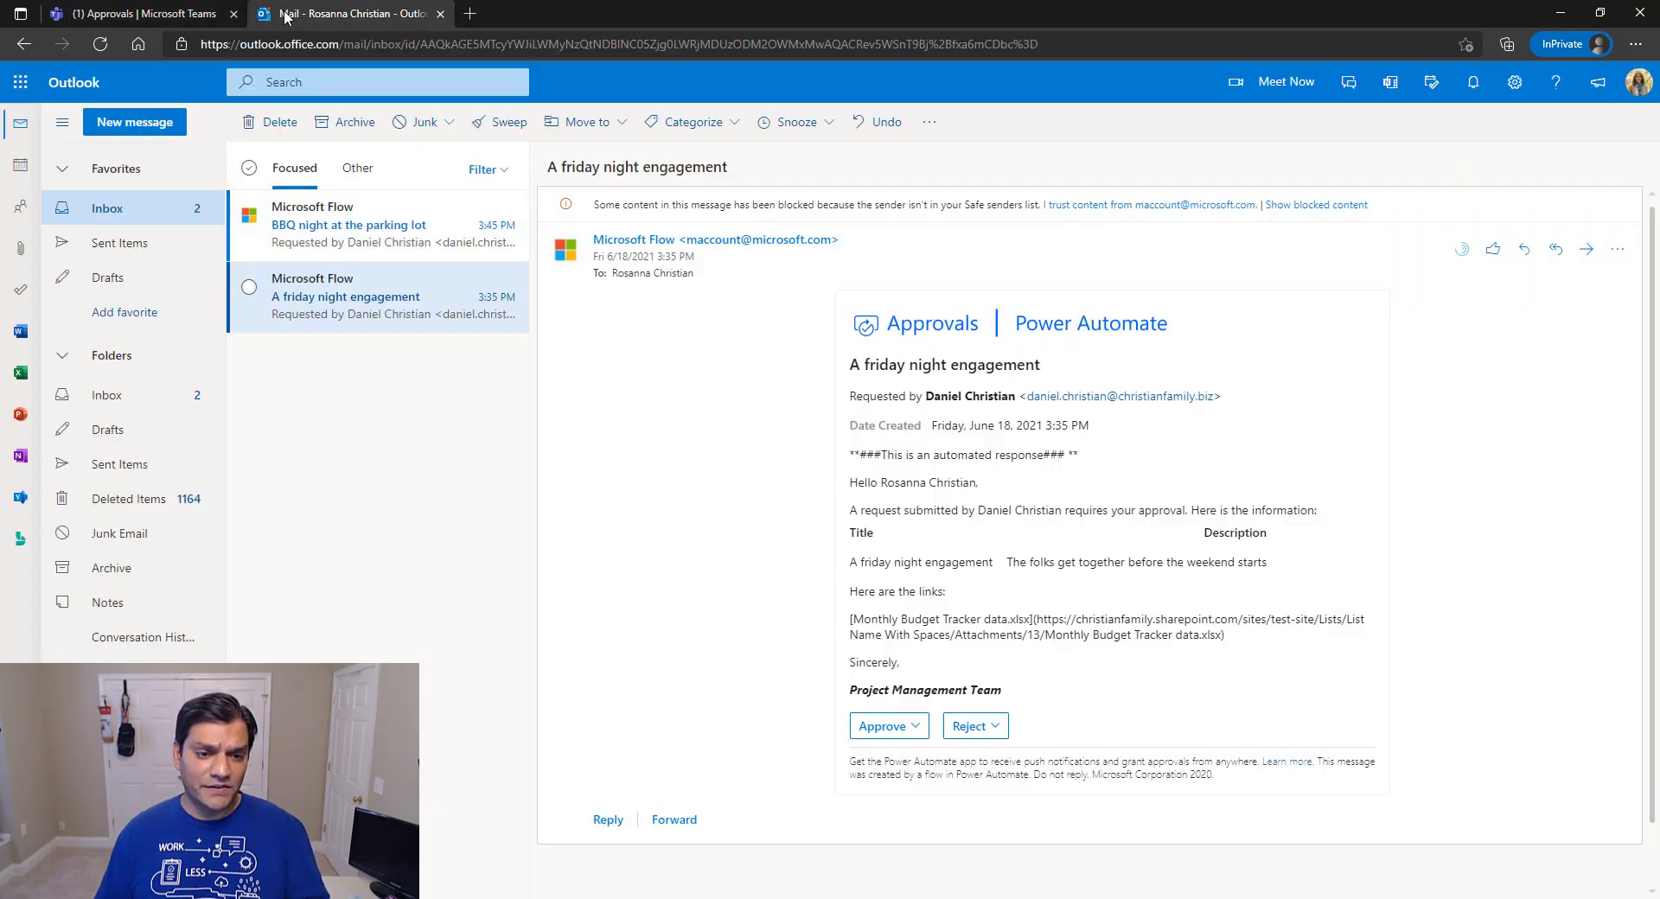
pyautogui.click(317, 241)
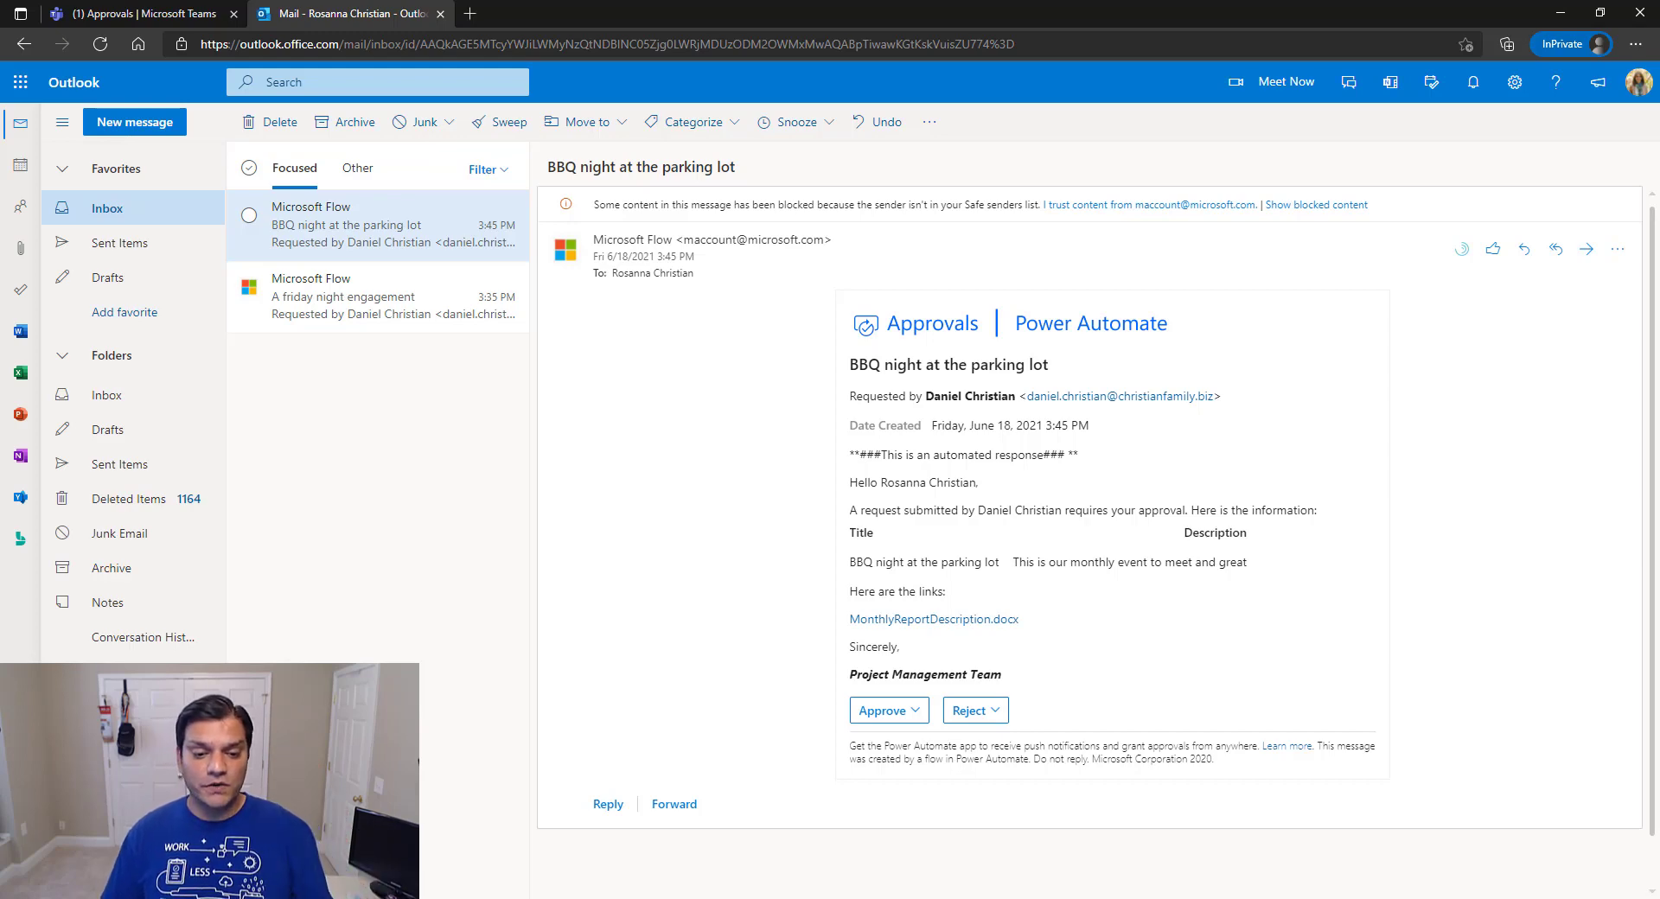
# Switch back to Power Automate, edit the flow, and expand Apply to each 2 and its Set Attachment Links variable action
pyautogui.click(616, 898)
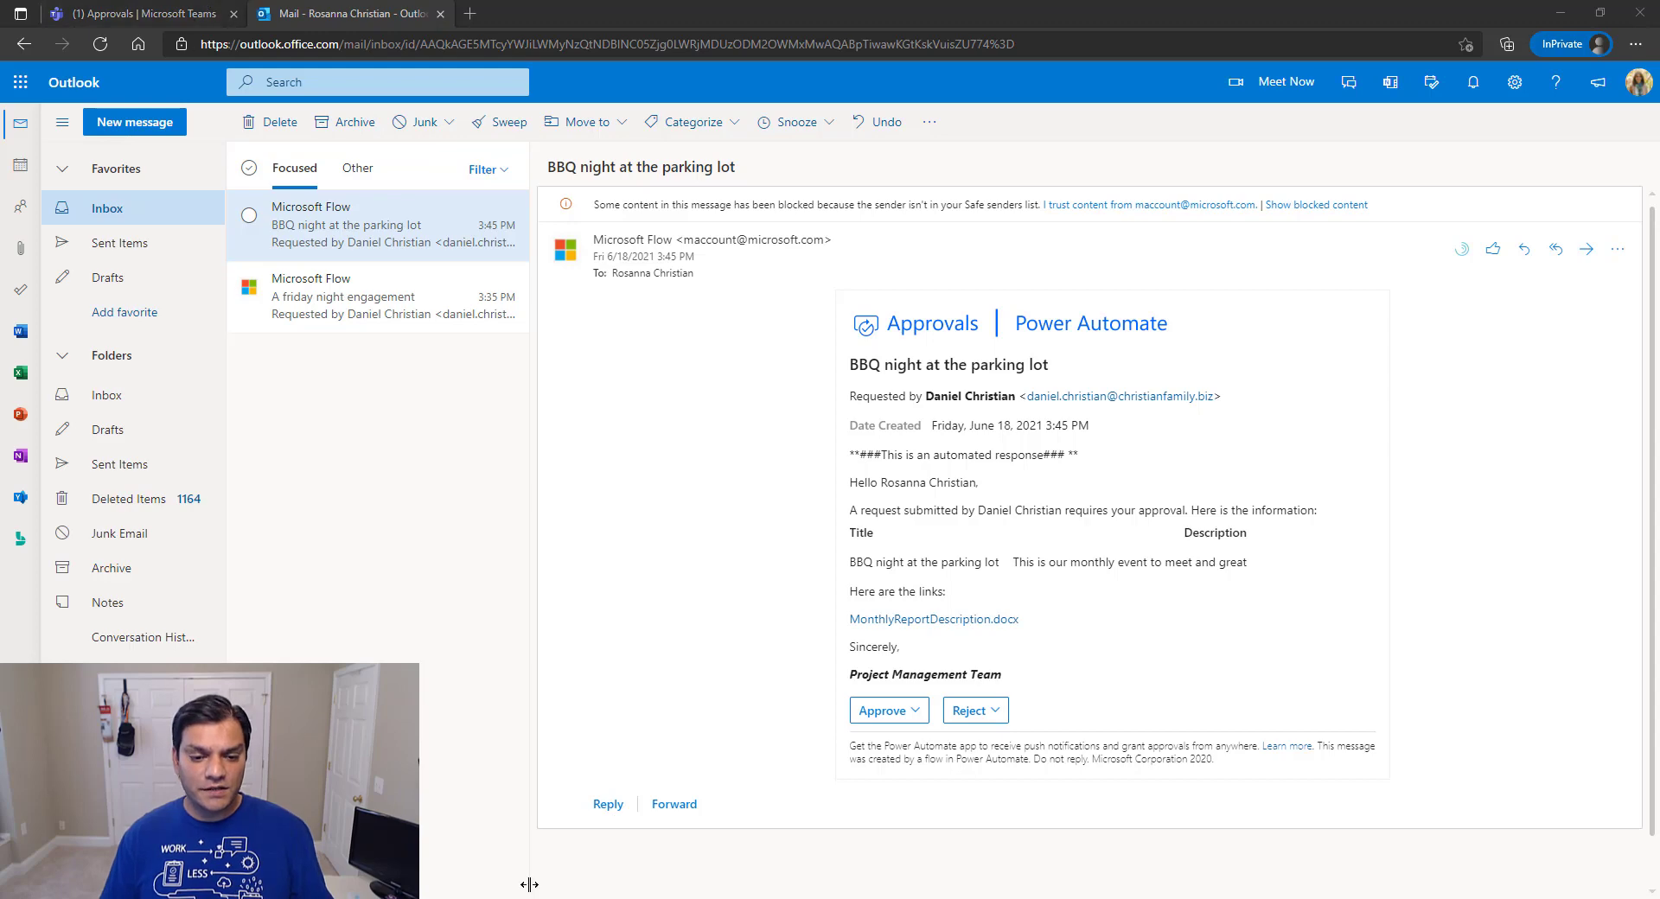
pyautogui.moveTo(615, 898)
pyautogui.click(692, 813)
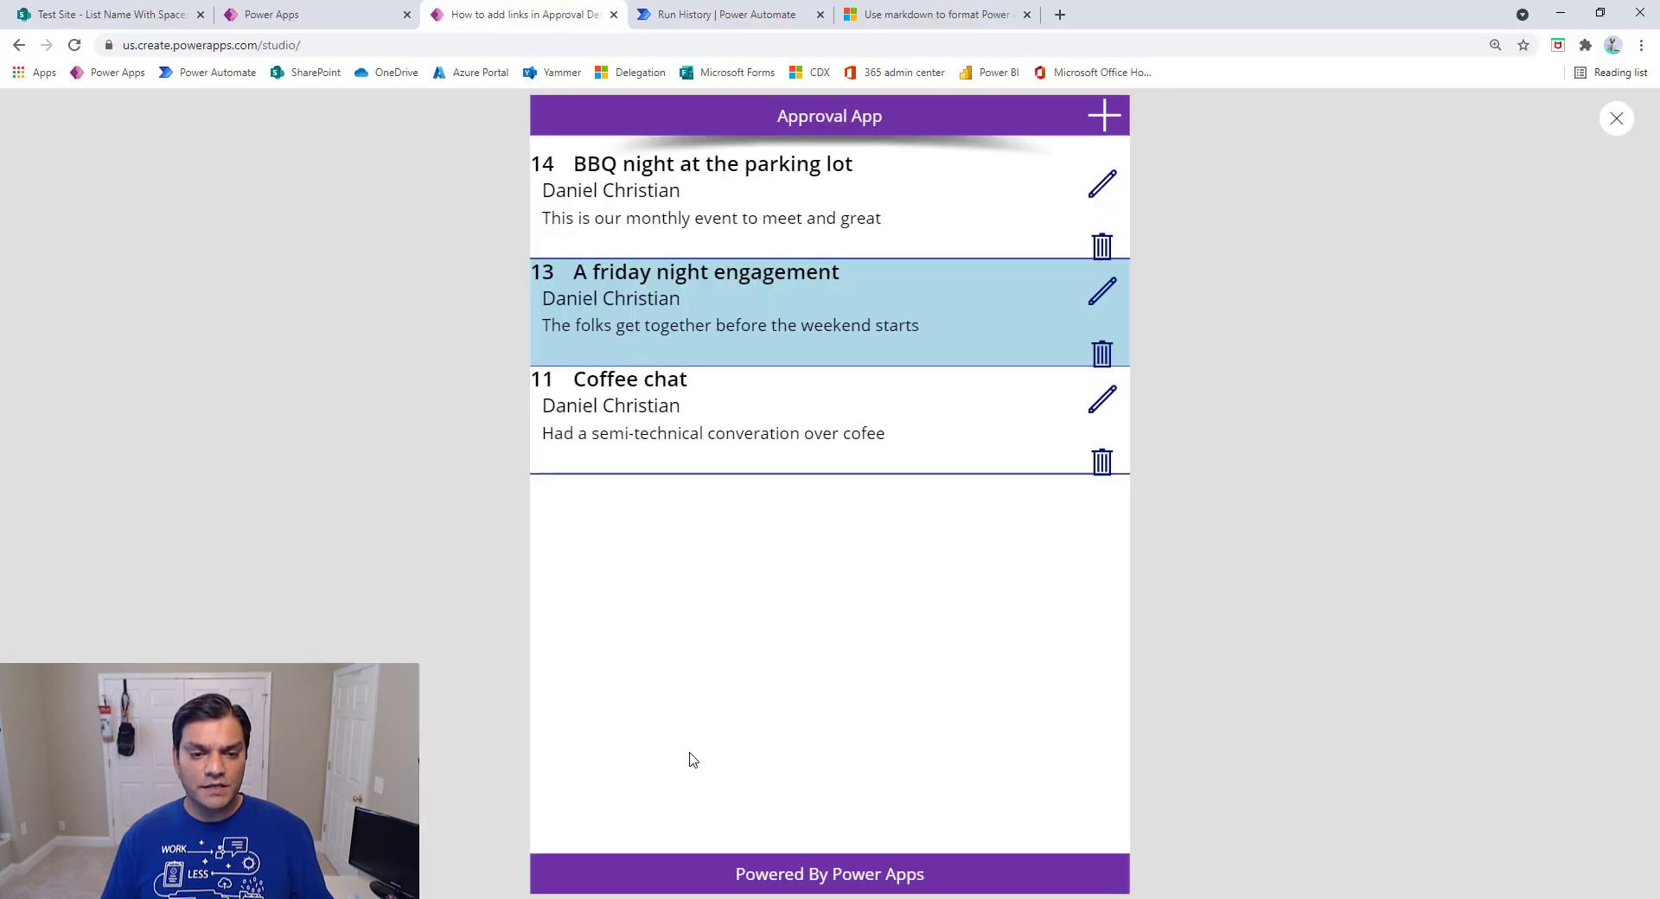
pyautogui.click(717, 12)
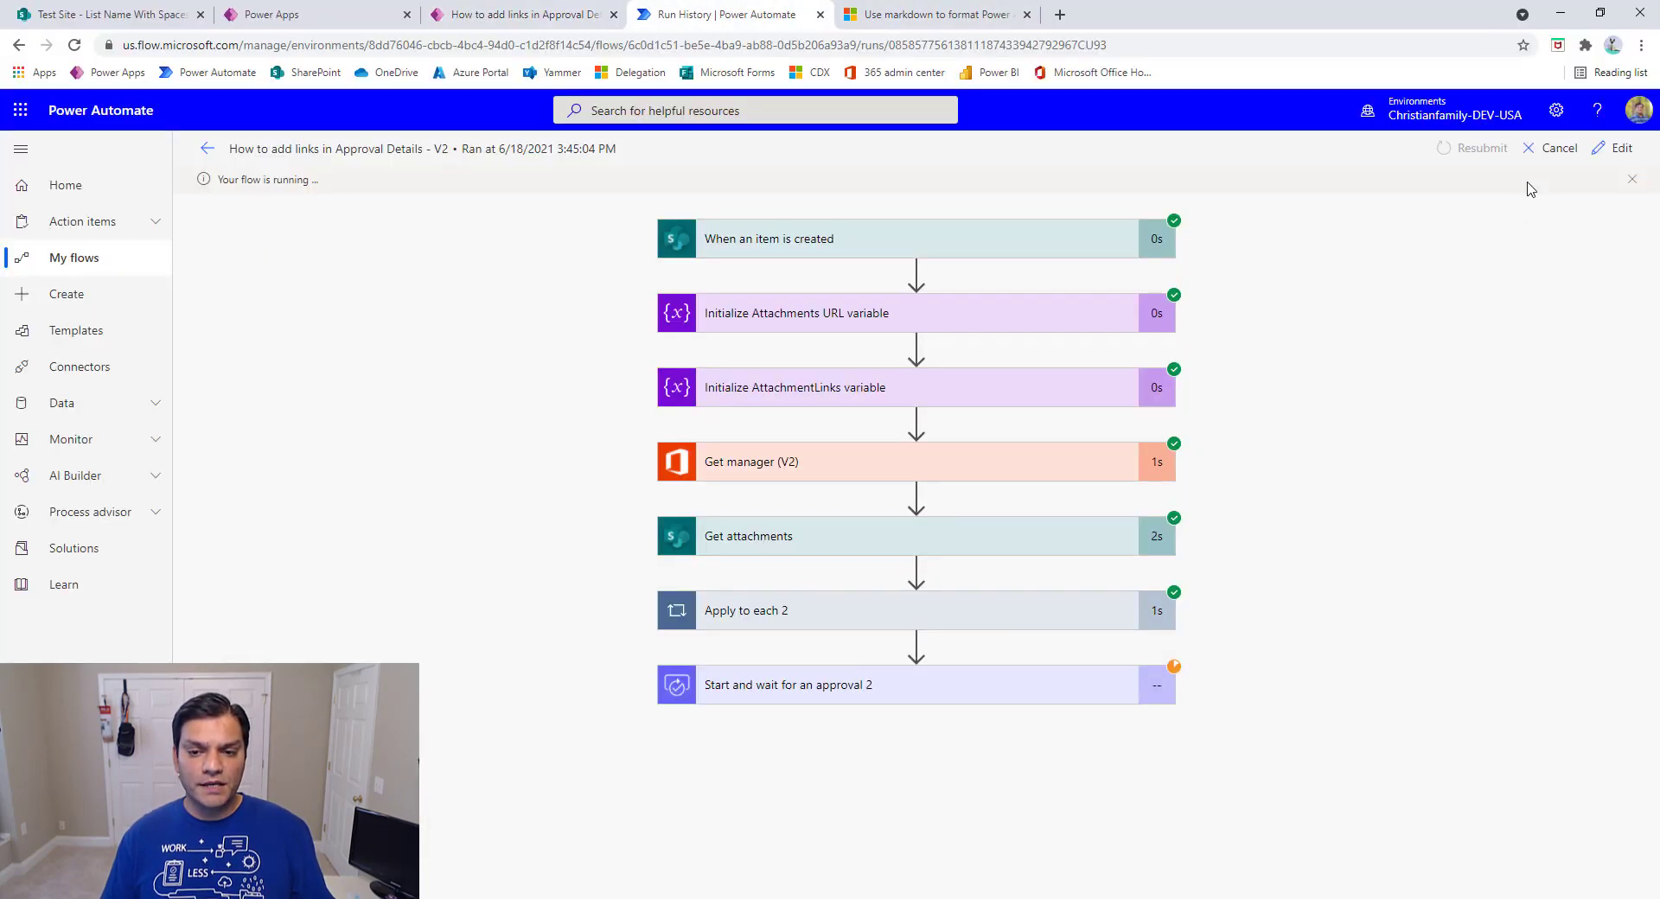
pyautogui.click(1617, 149)
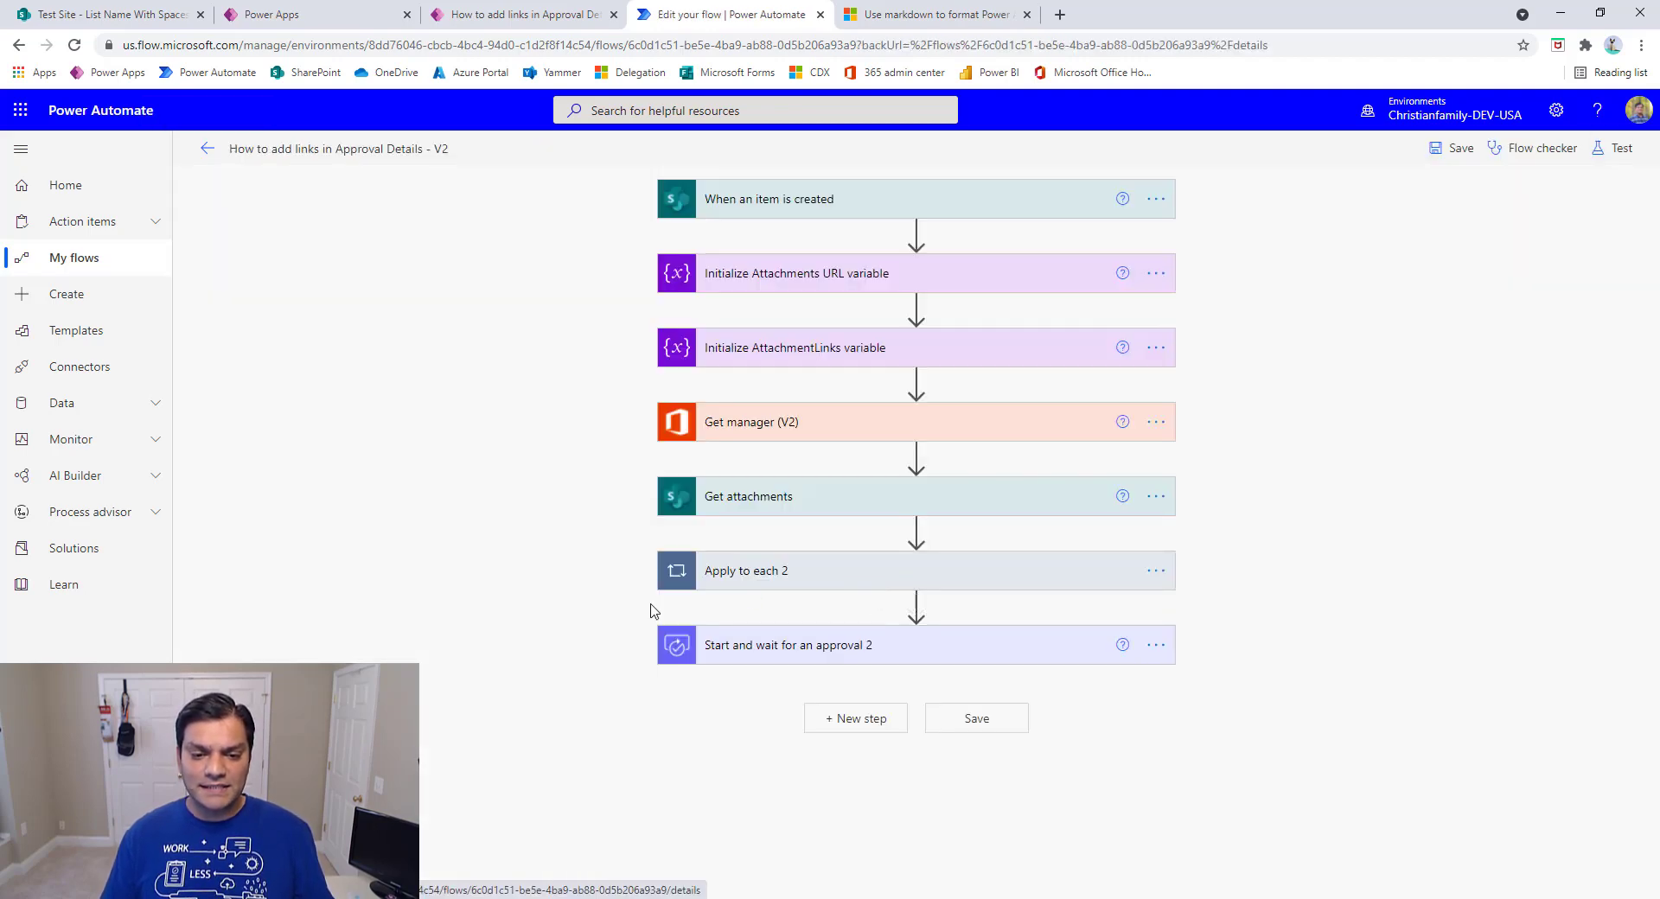
pyautogui.click(856, 571)
pyautogui.scroll(-2, 675, 739)
pyautogui.click(807, 668)
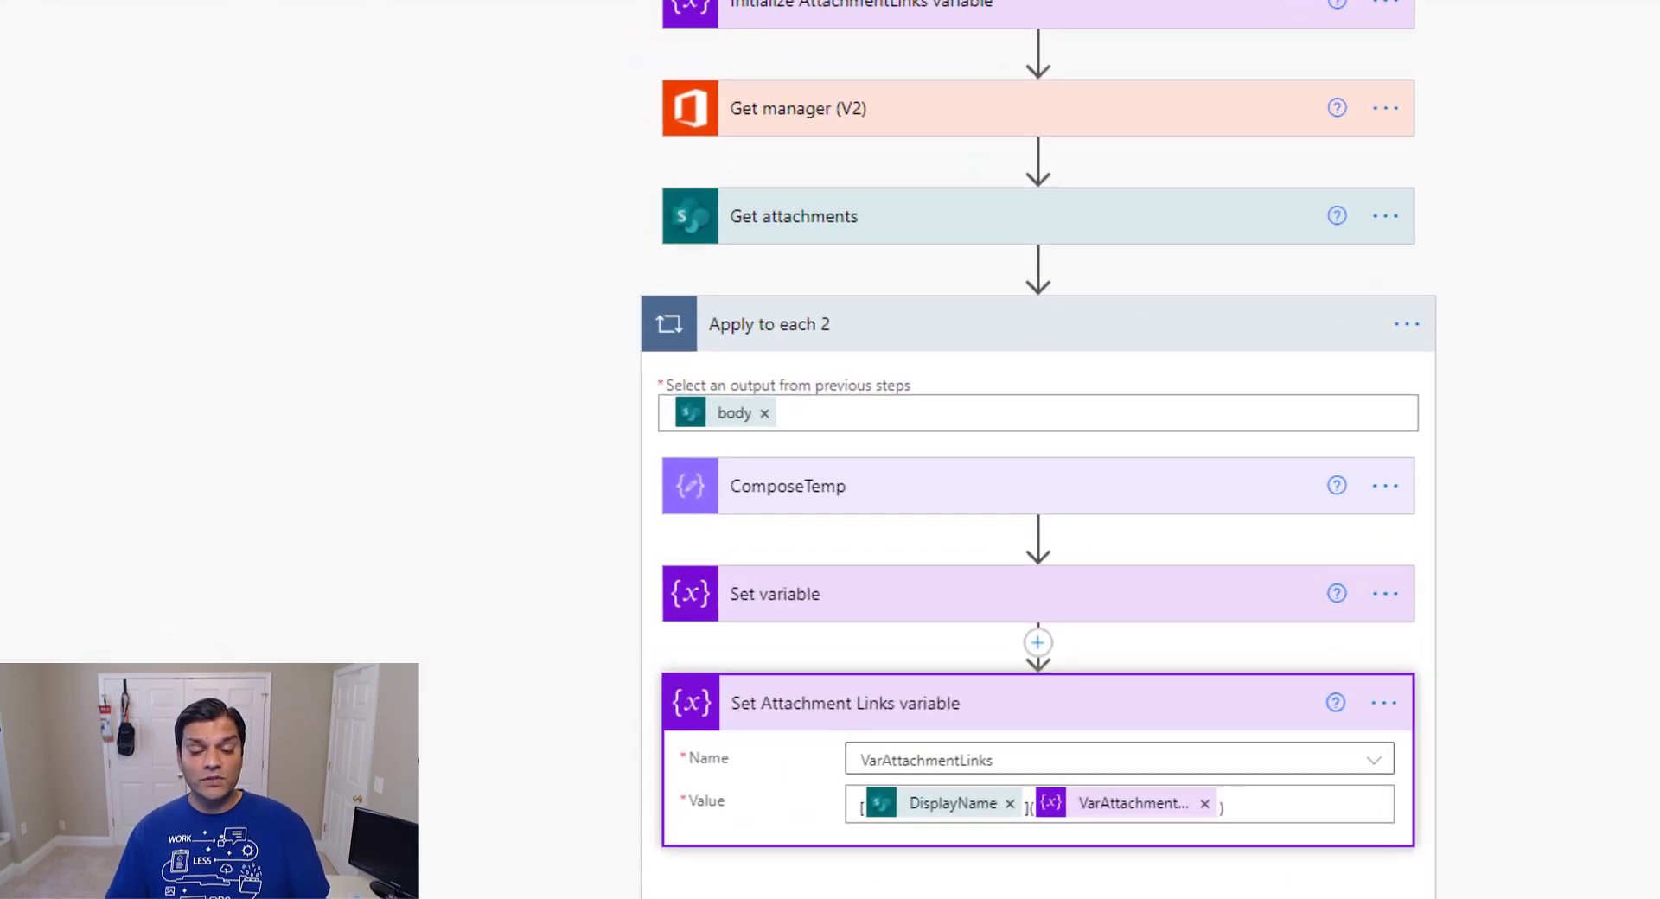
# Search for variable actions and add Append to string variable at the end of the Apply to each 2 loop
pyautogui.scroll(-2, 994, 779)
pyautogui.click(1034, 822)
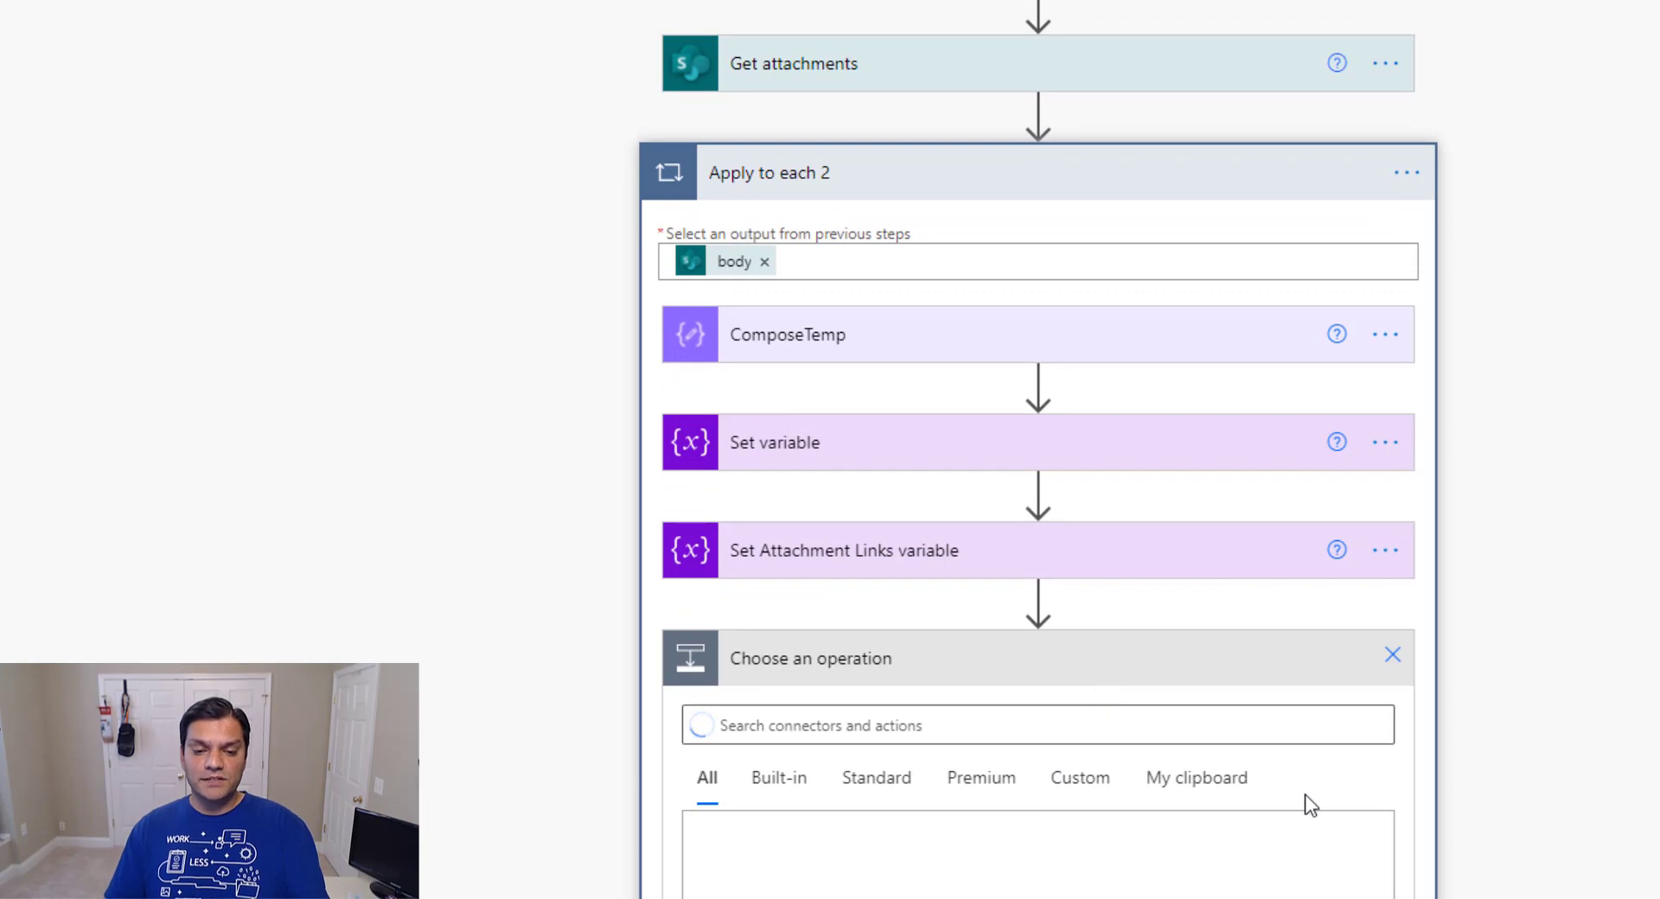
pyautogui.write('variable')
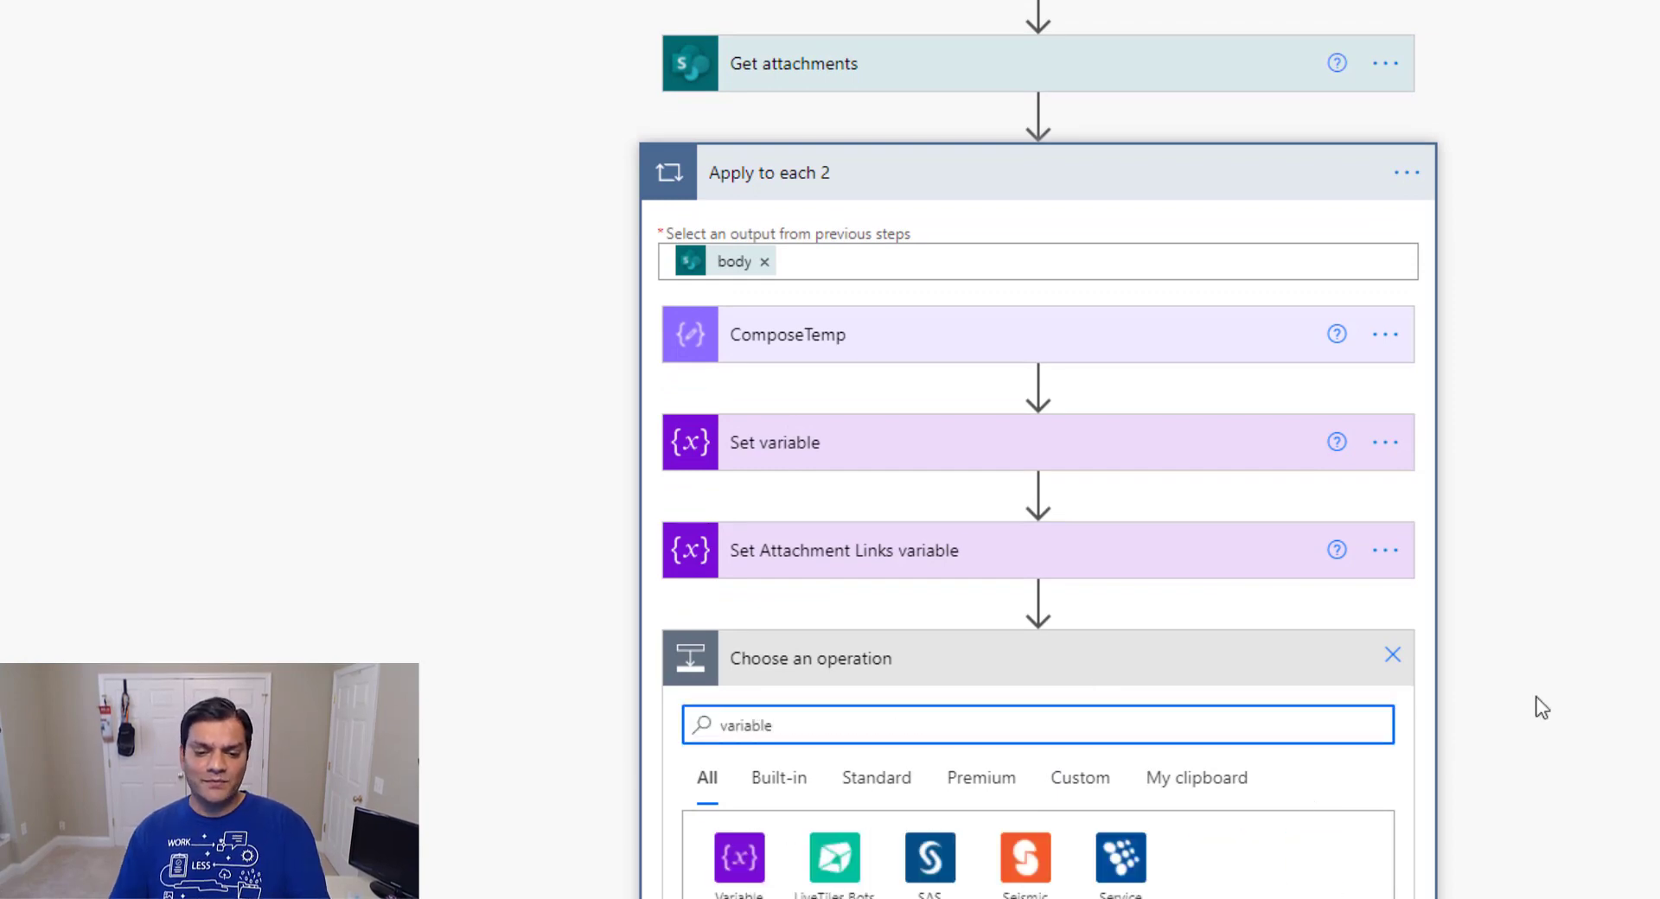
pyautogui.scroll(-8, 1535, 709)
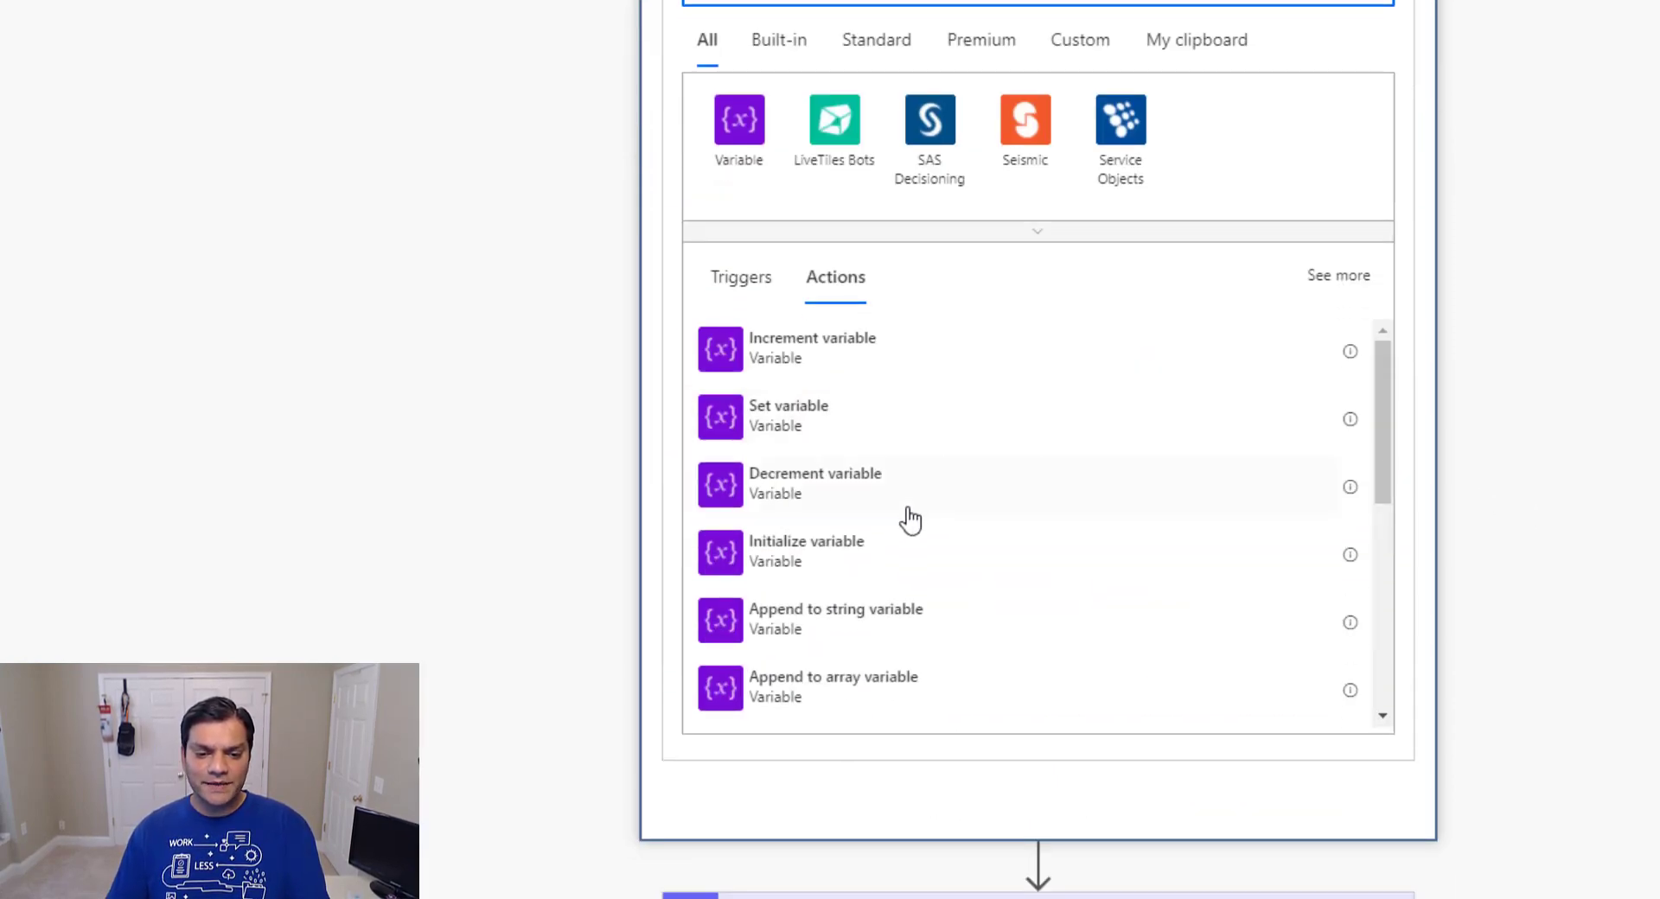
pyautogui.click(808, 627)
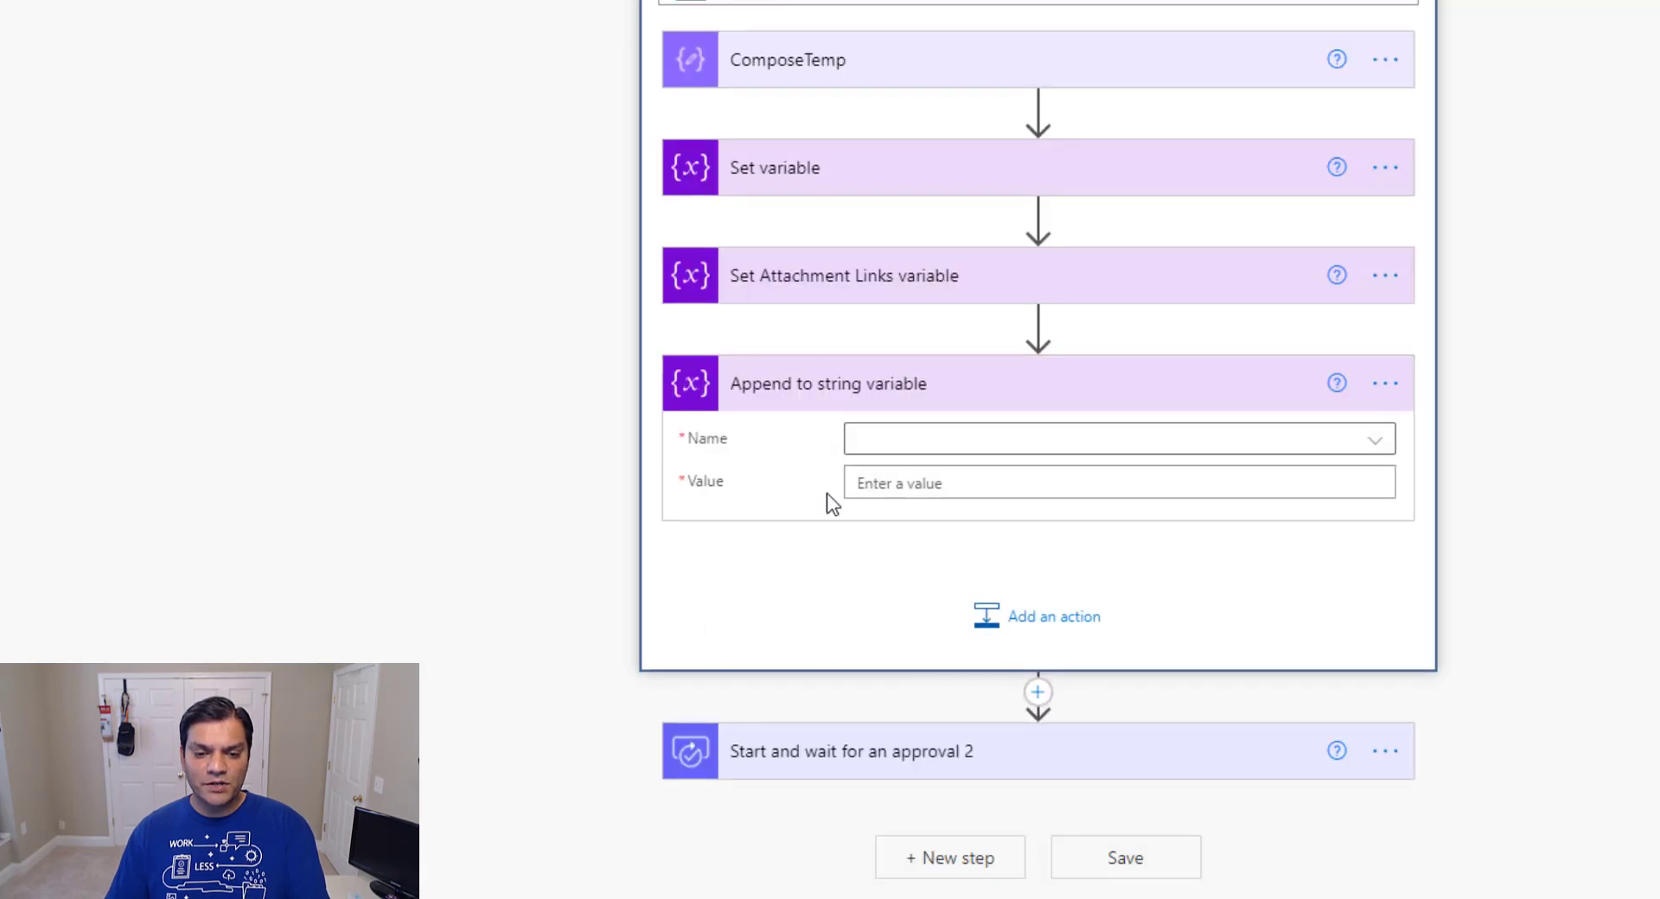
# Set the append action's name to VarAttachmentLinks and copy the Set Attachment Links variable's value into its value
pyautogui.click(1166, 276)
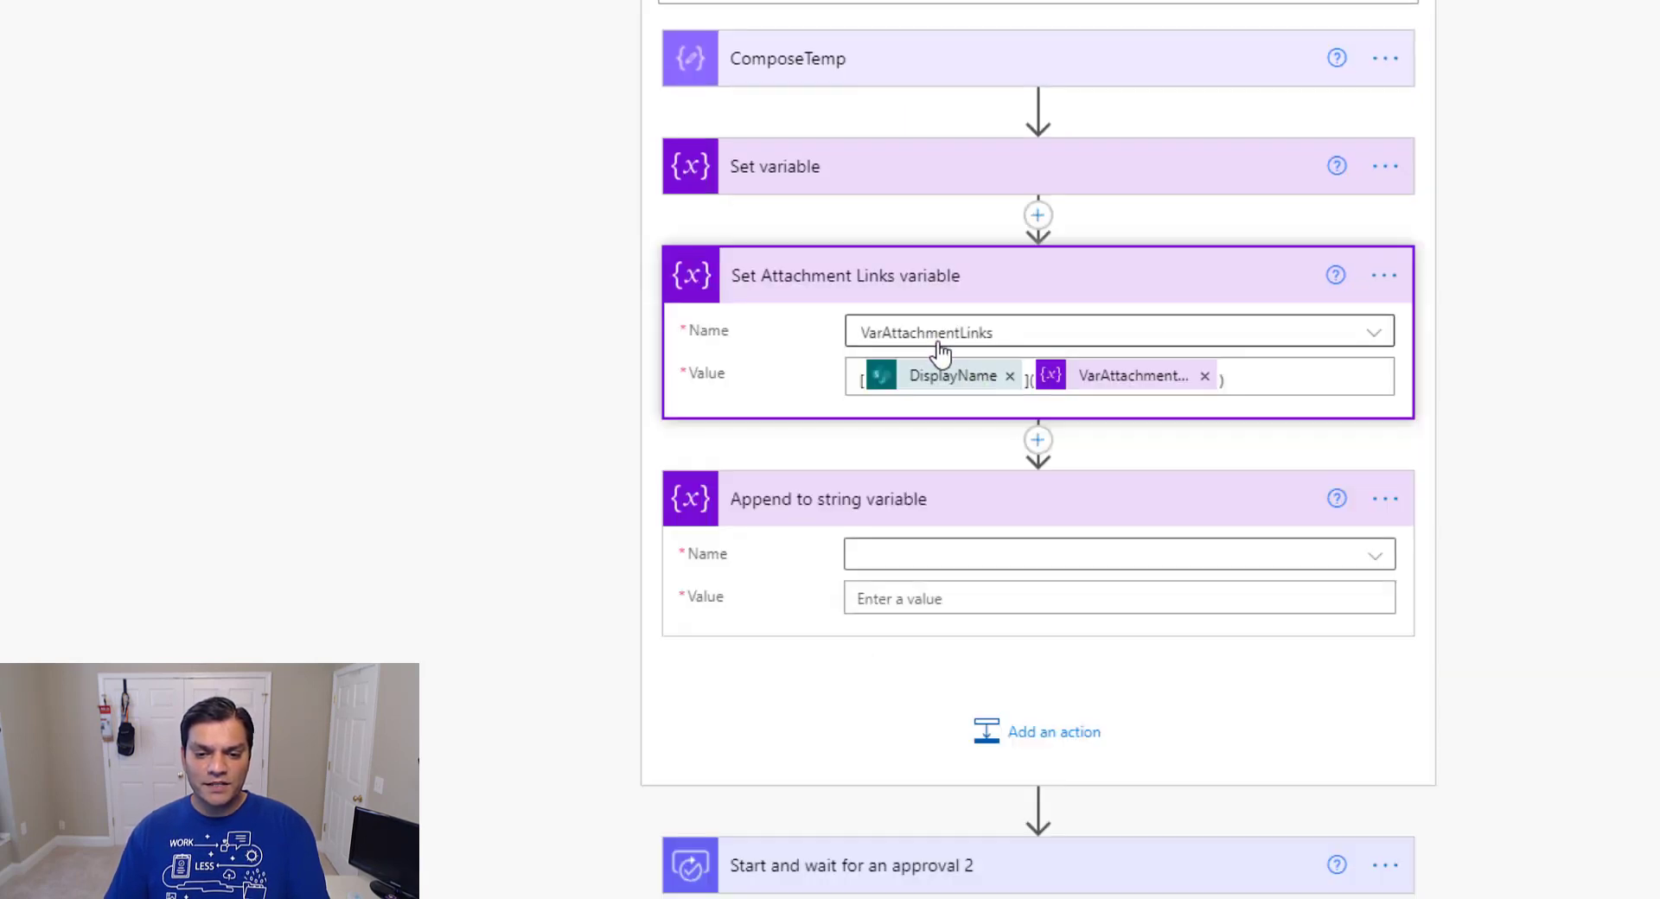
pyautogui.click(1058, 561)
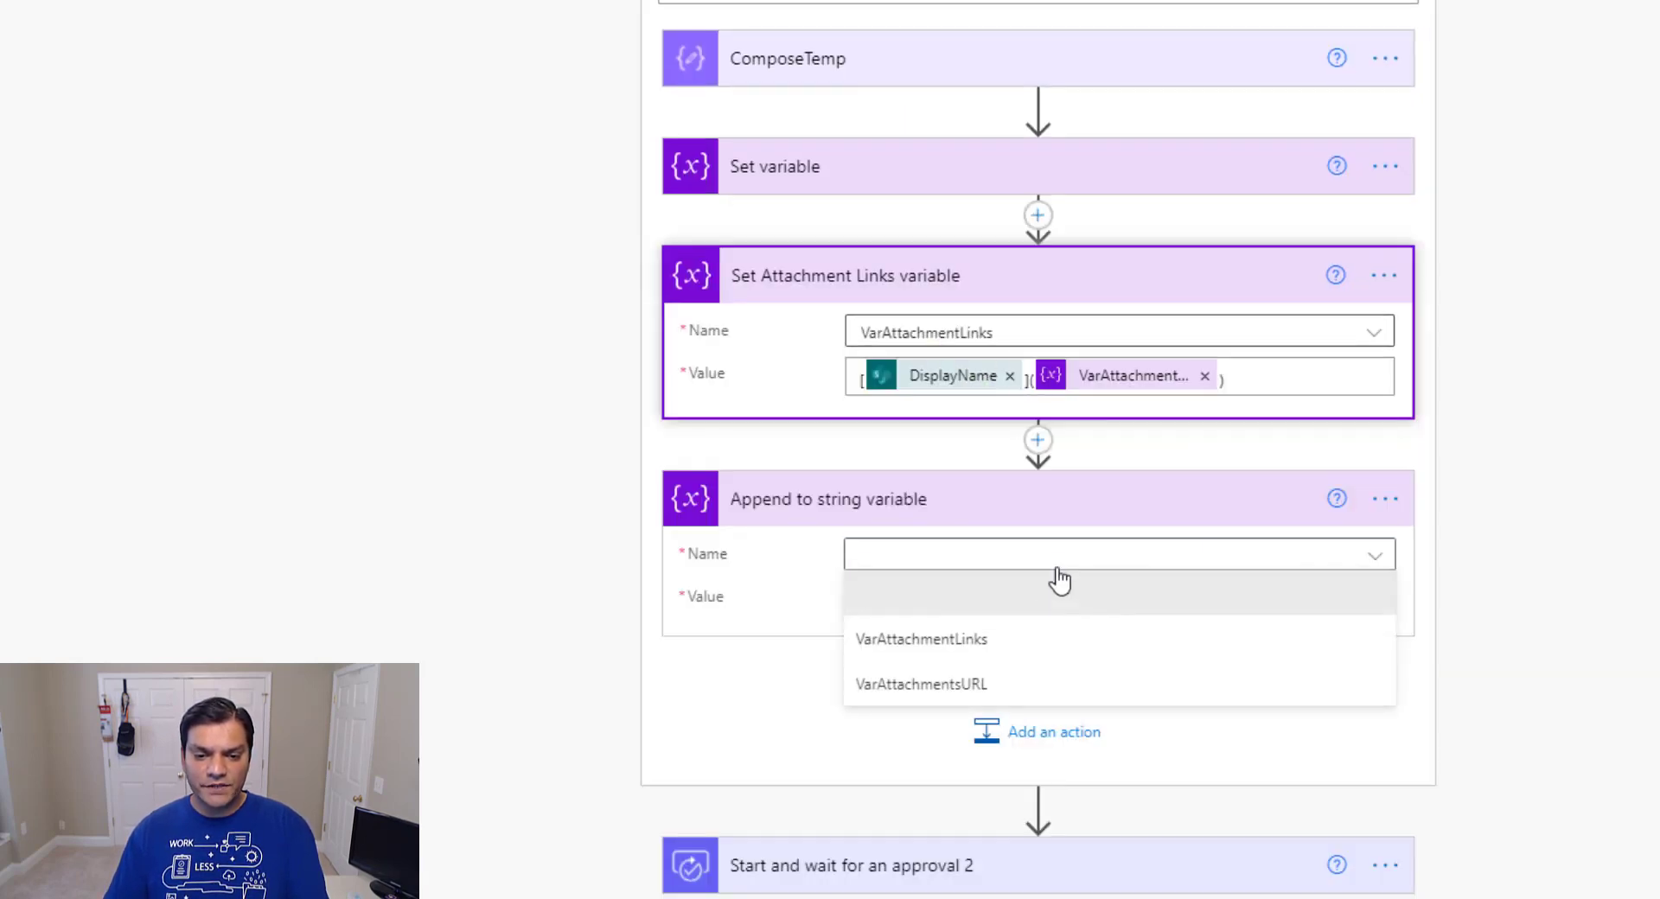
pyautogui.click(970, 640)
pyautogui.click(1321, 385)
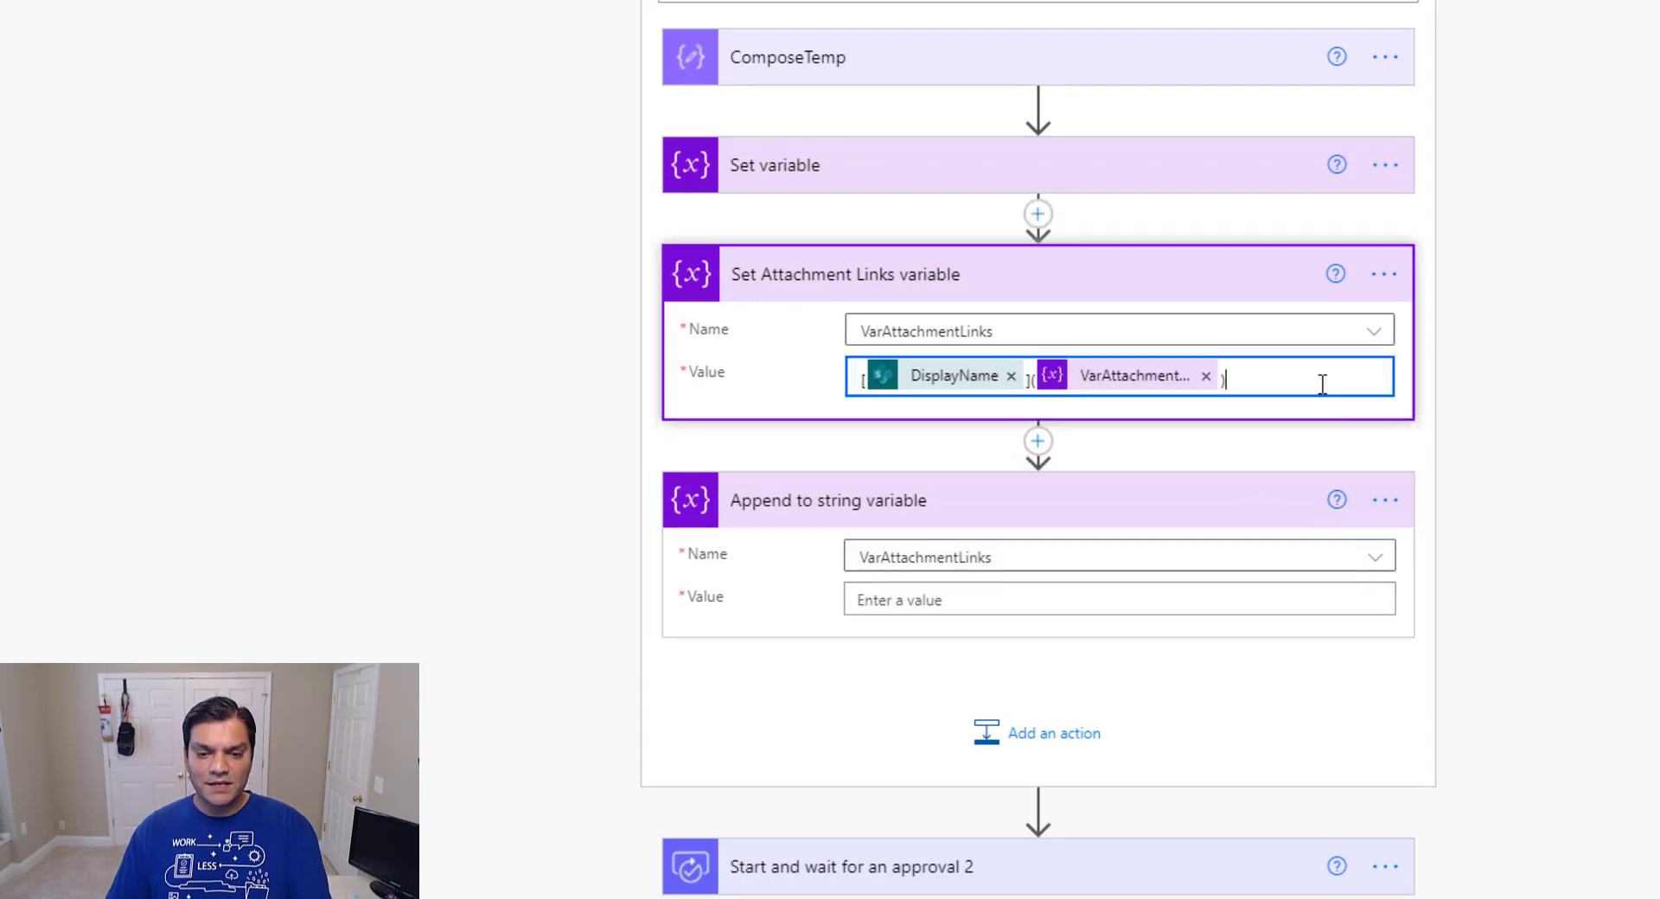
pyautogui.hotkey('ctrl', 'a')
pyautogui.hotkey('ctrl', 'c')
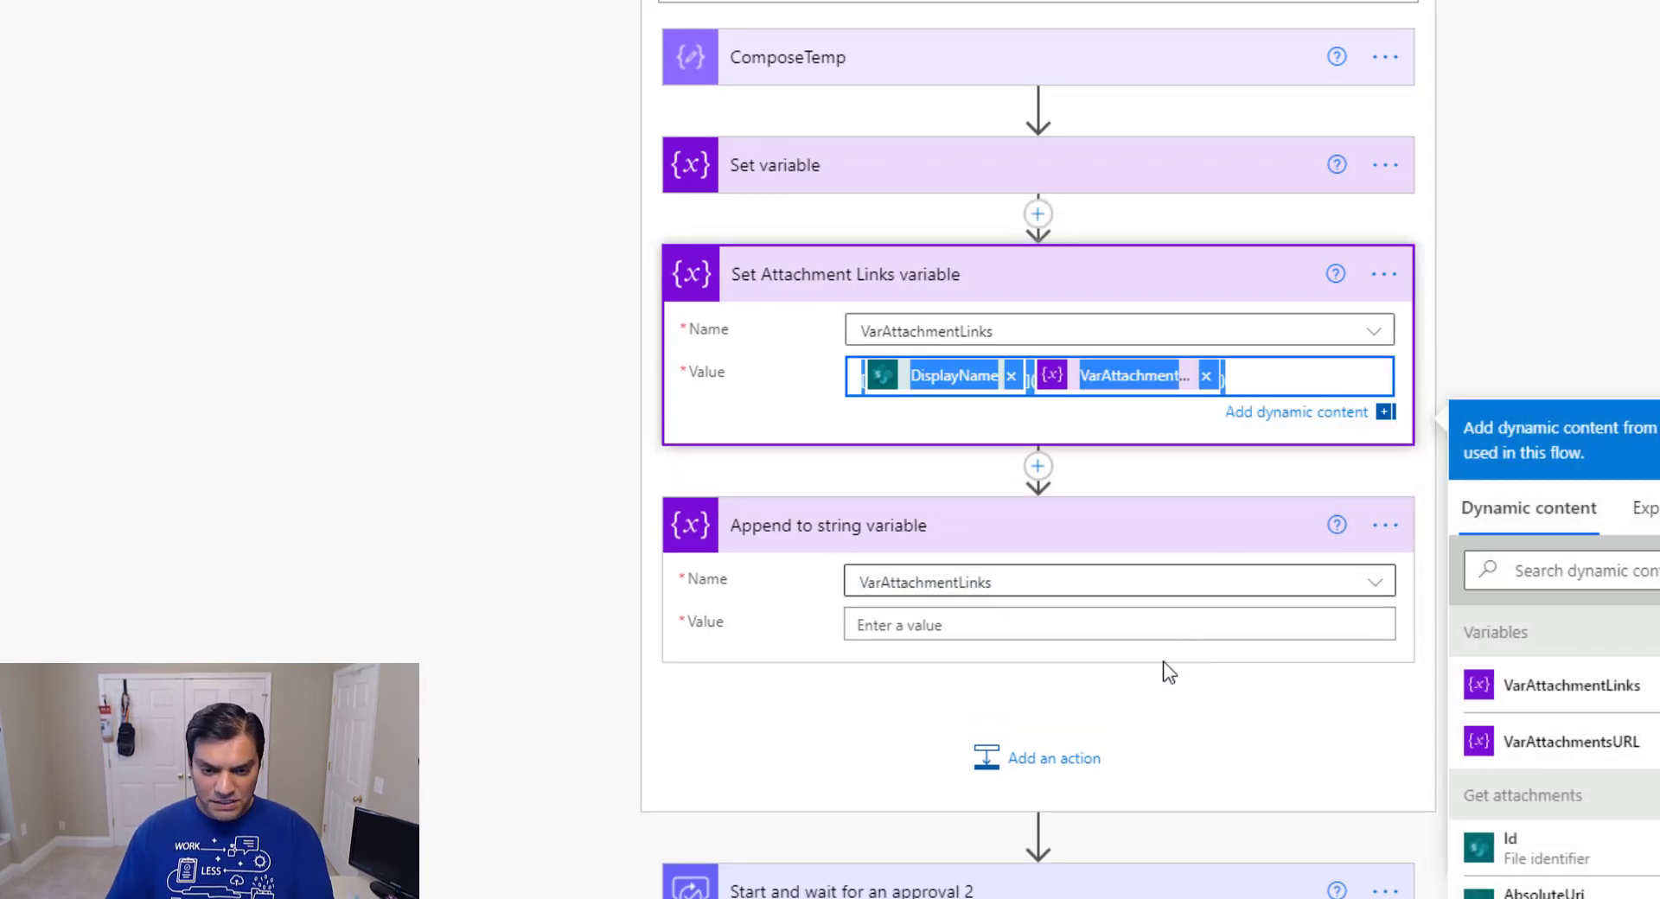
pyautogui.click(1157, 626)
pyautogui.hotkey('ctrl', 'v')
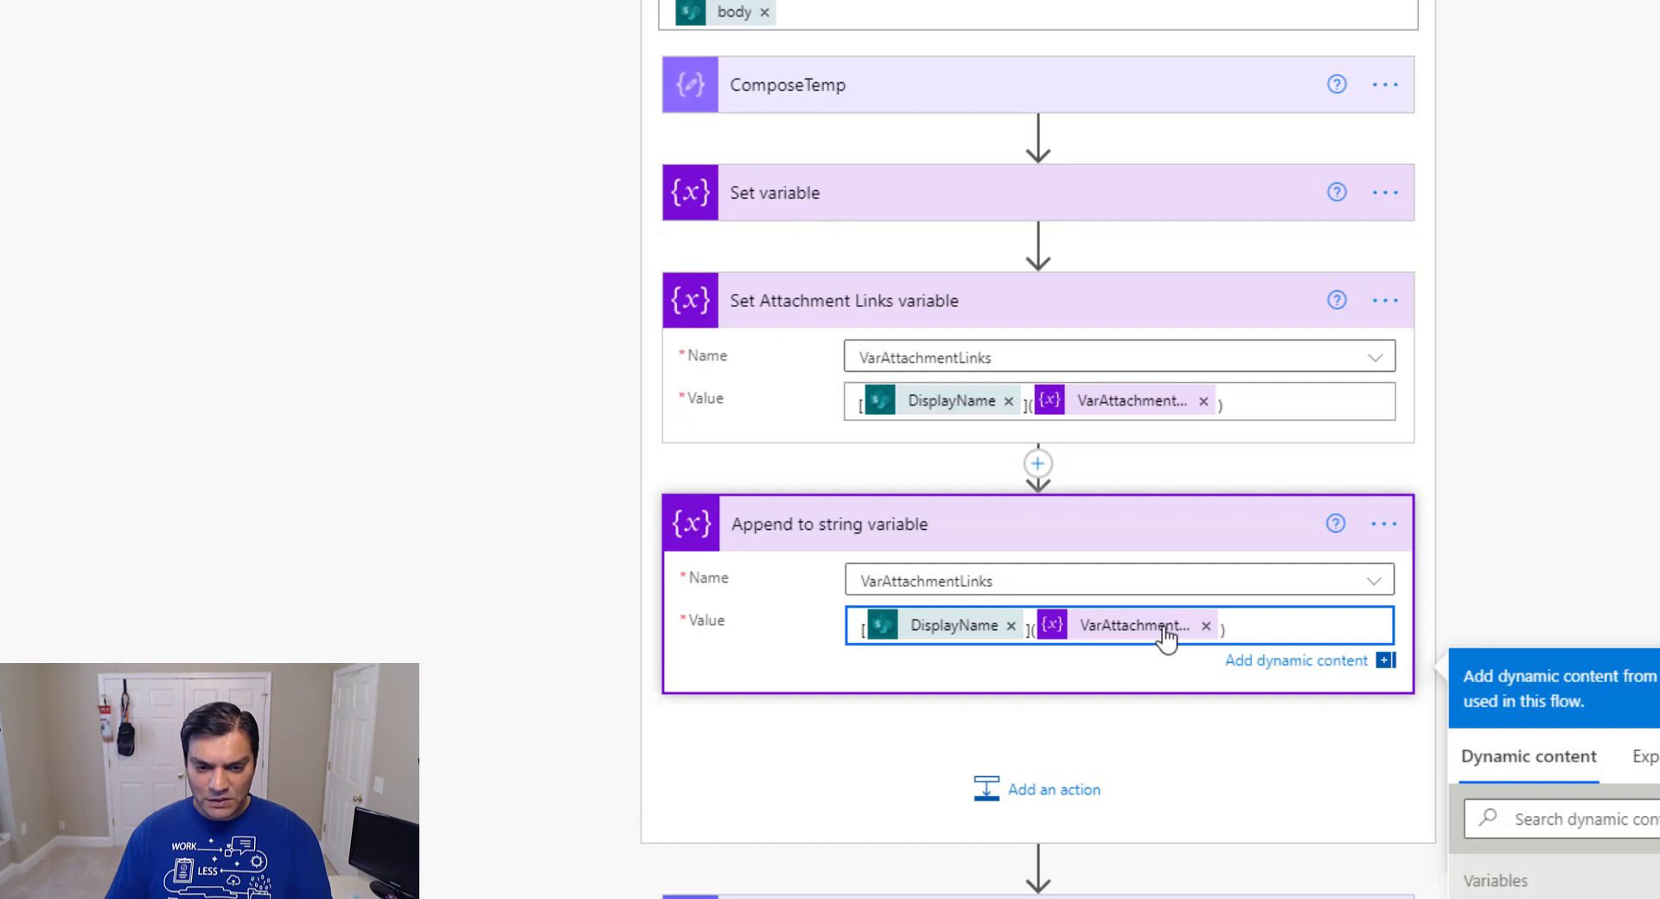
# Delete the Set Attachment Links variable action from the Apply to each 2 loop
pyautogui.moveTo(1122, 298); pyautogui.dragTo(1275, 319)
pyautogui.click(1374, 309)
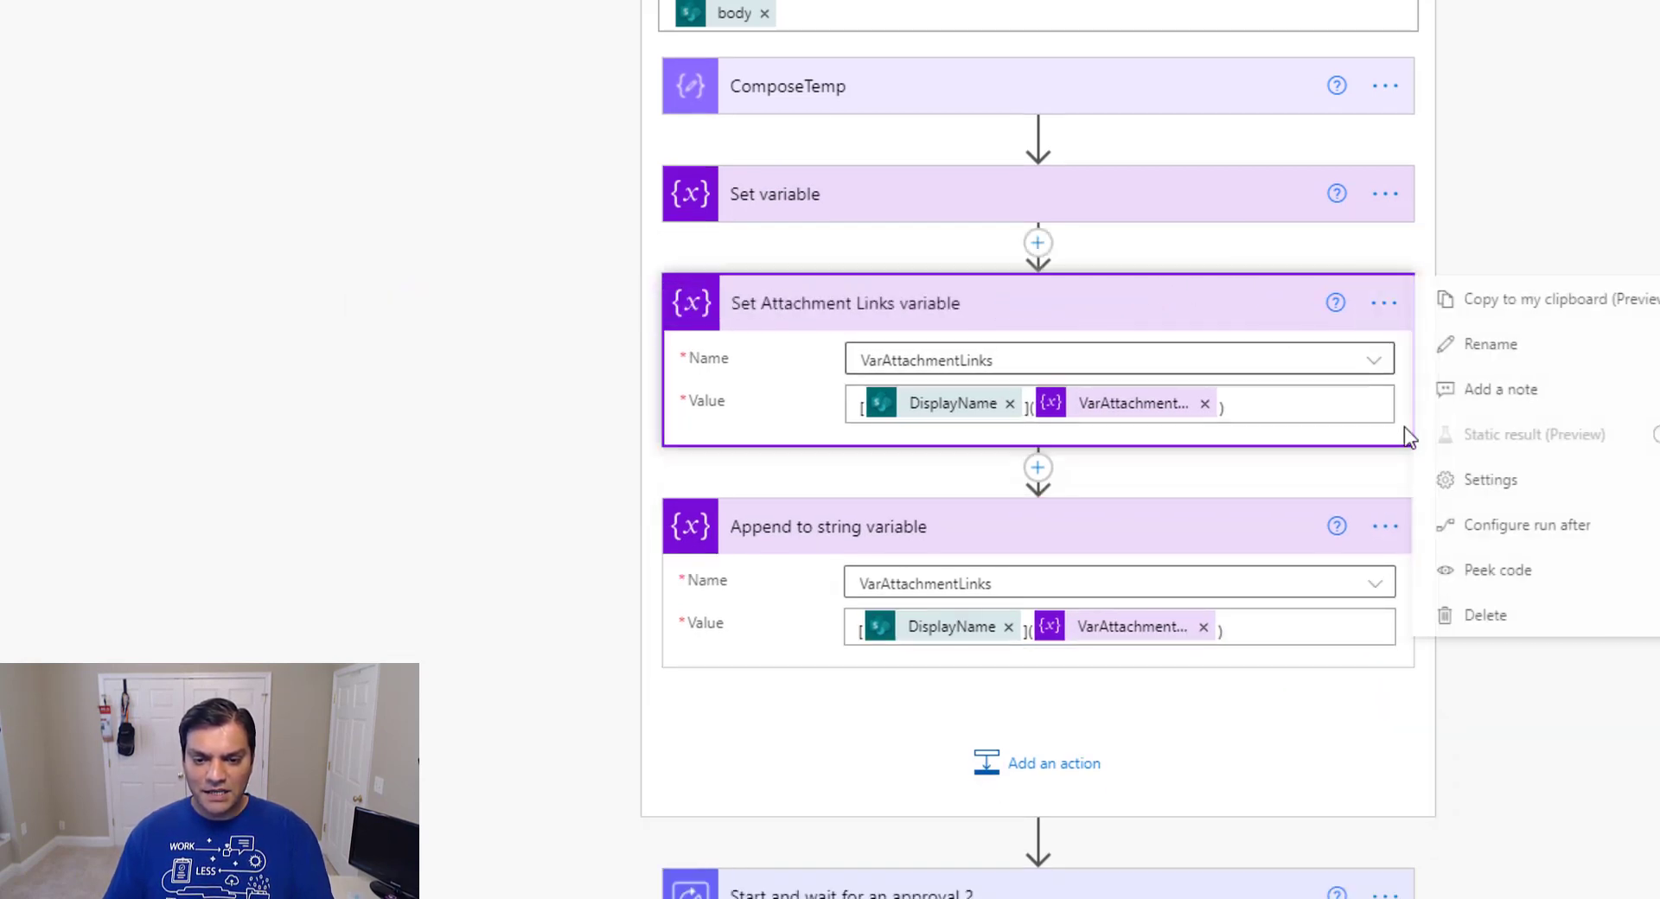
pyautogui.click(952, 322)
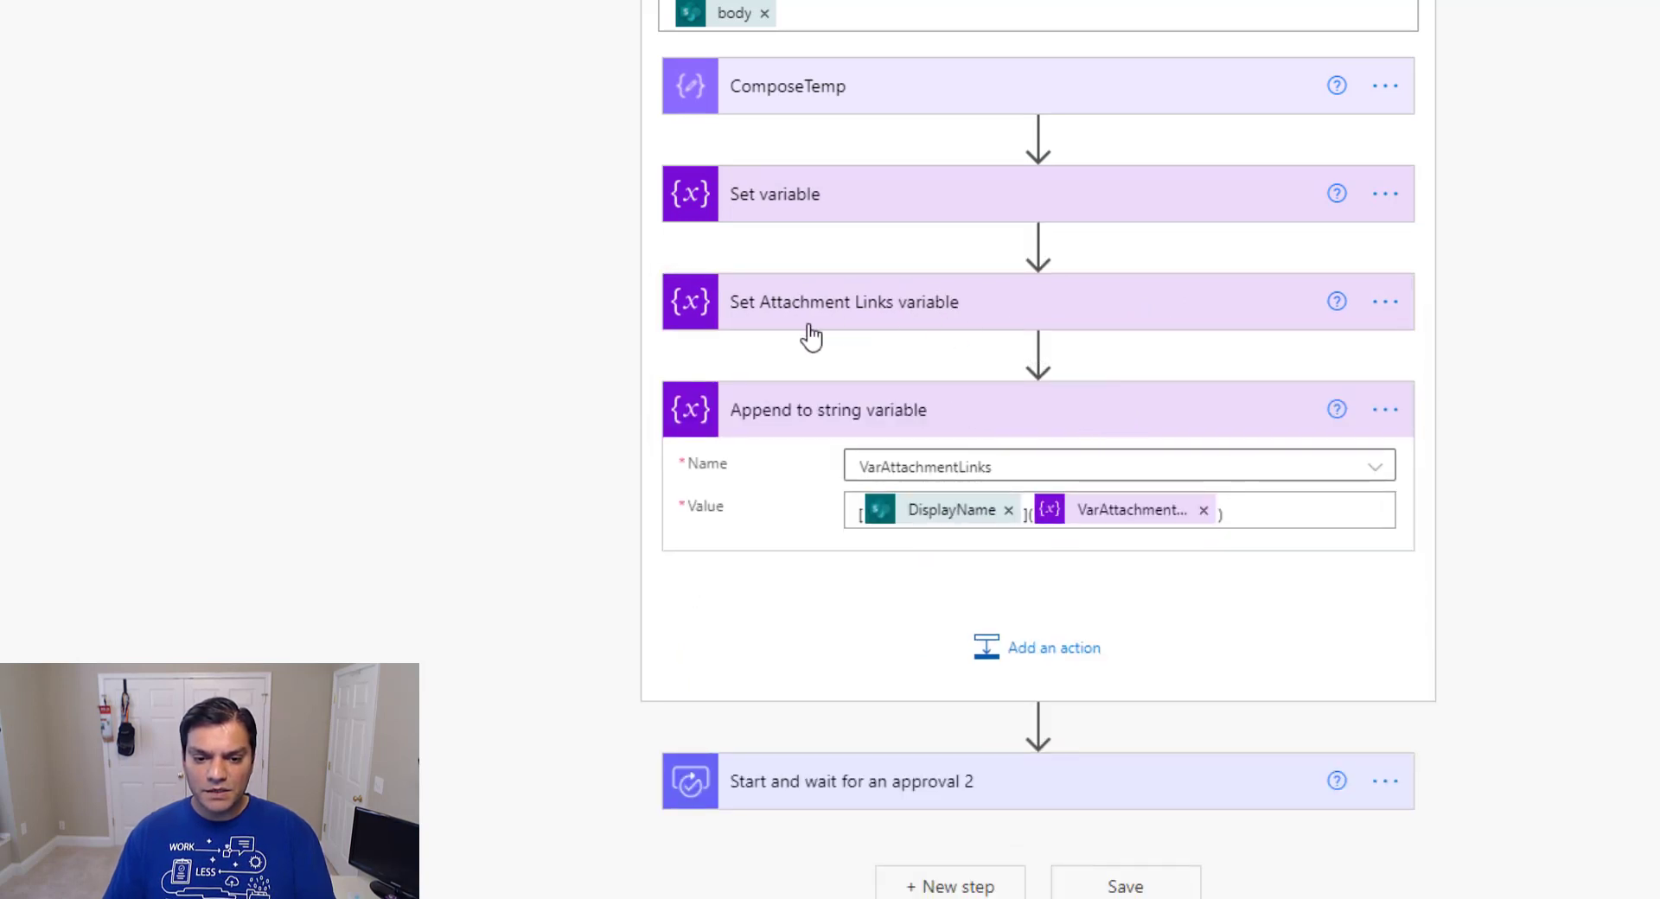
pyautogui.click(1404, 304)
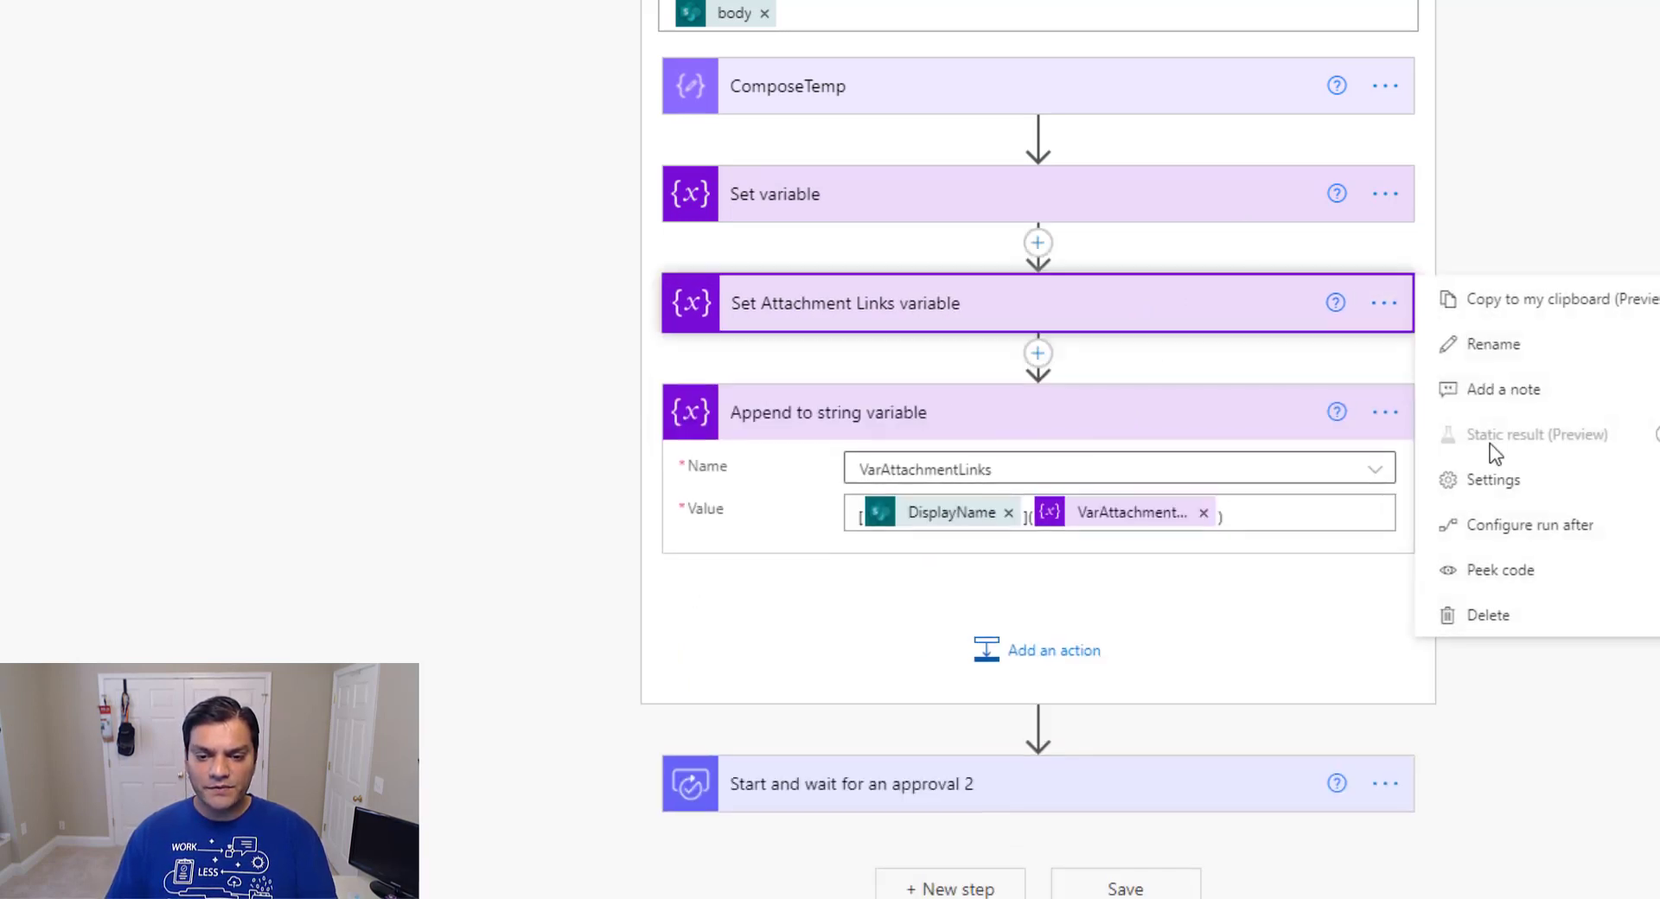
pyautogui.press('Escape')
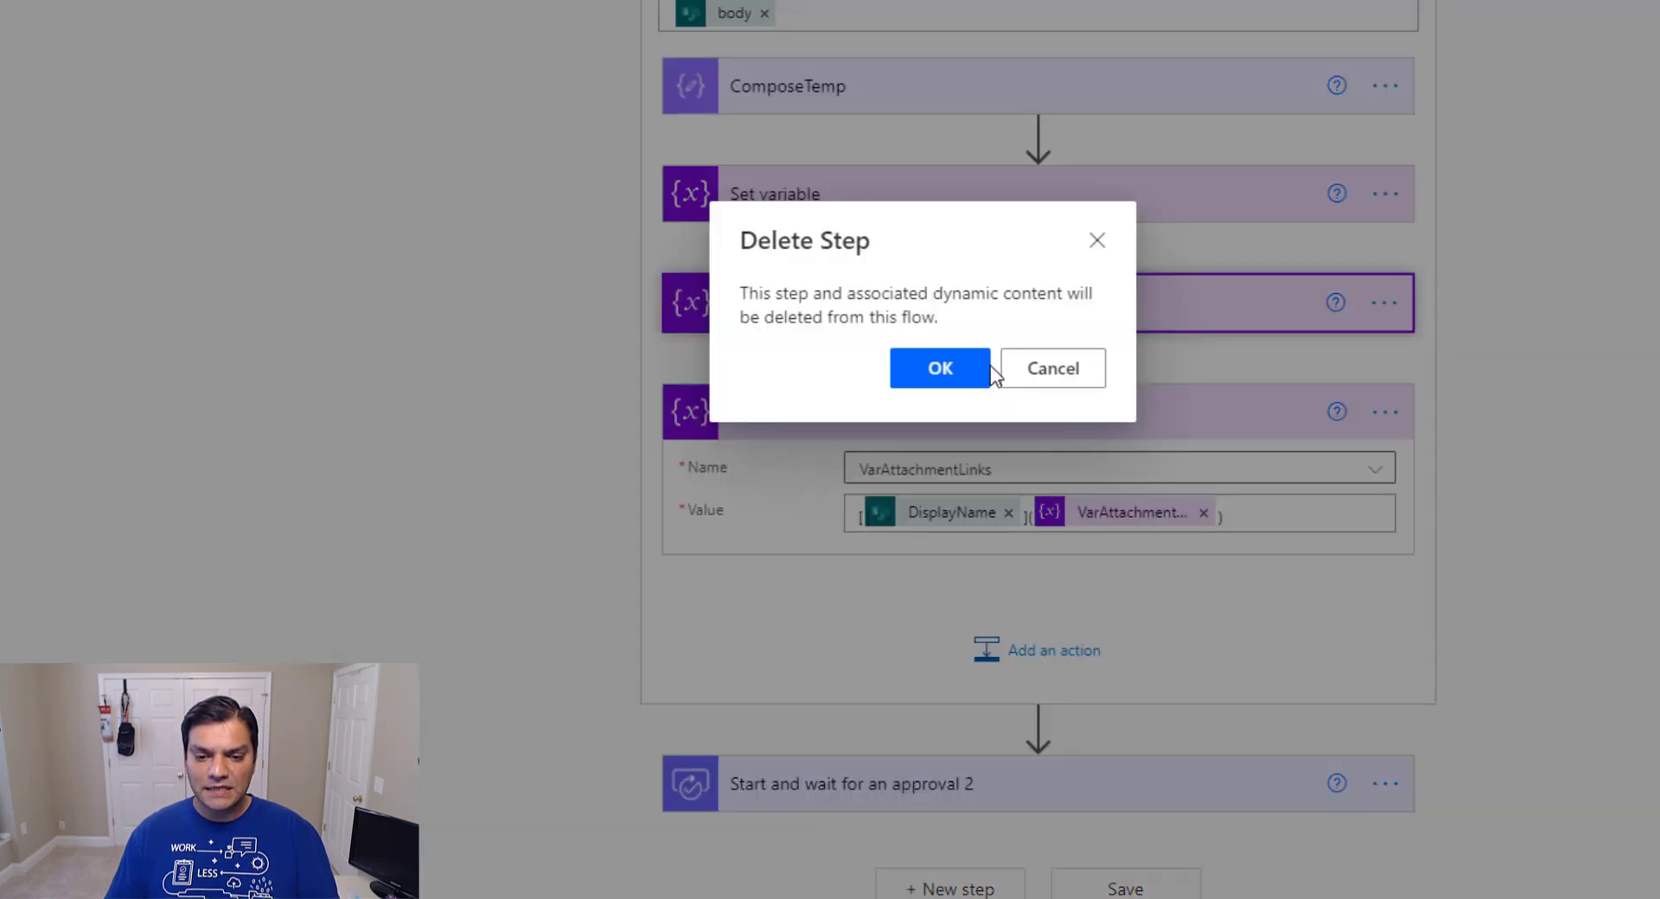
pyautogui.click(990, 370)
# Rename the append action as "Append to Set attachments string variable", save the flow, and return to its details page
pyautogui.click(1376, 384)
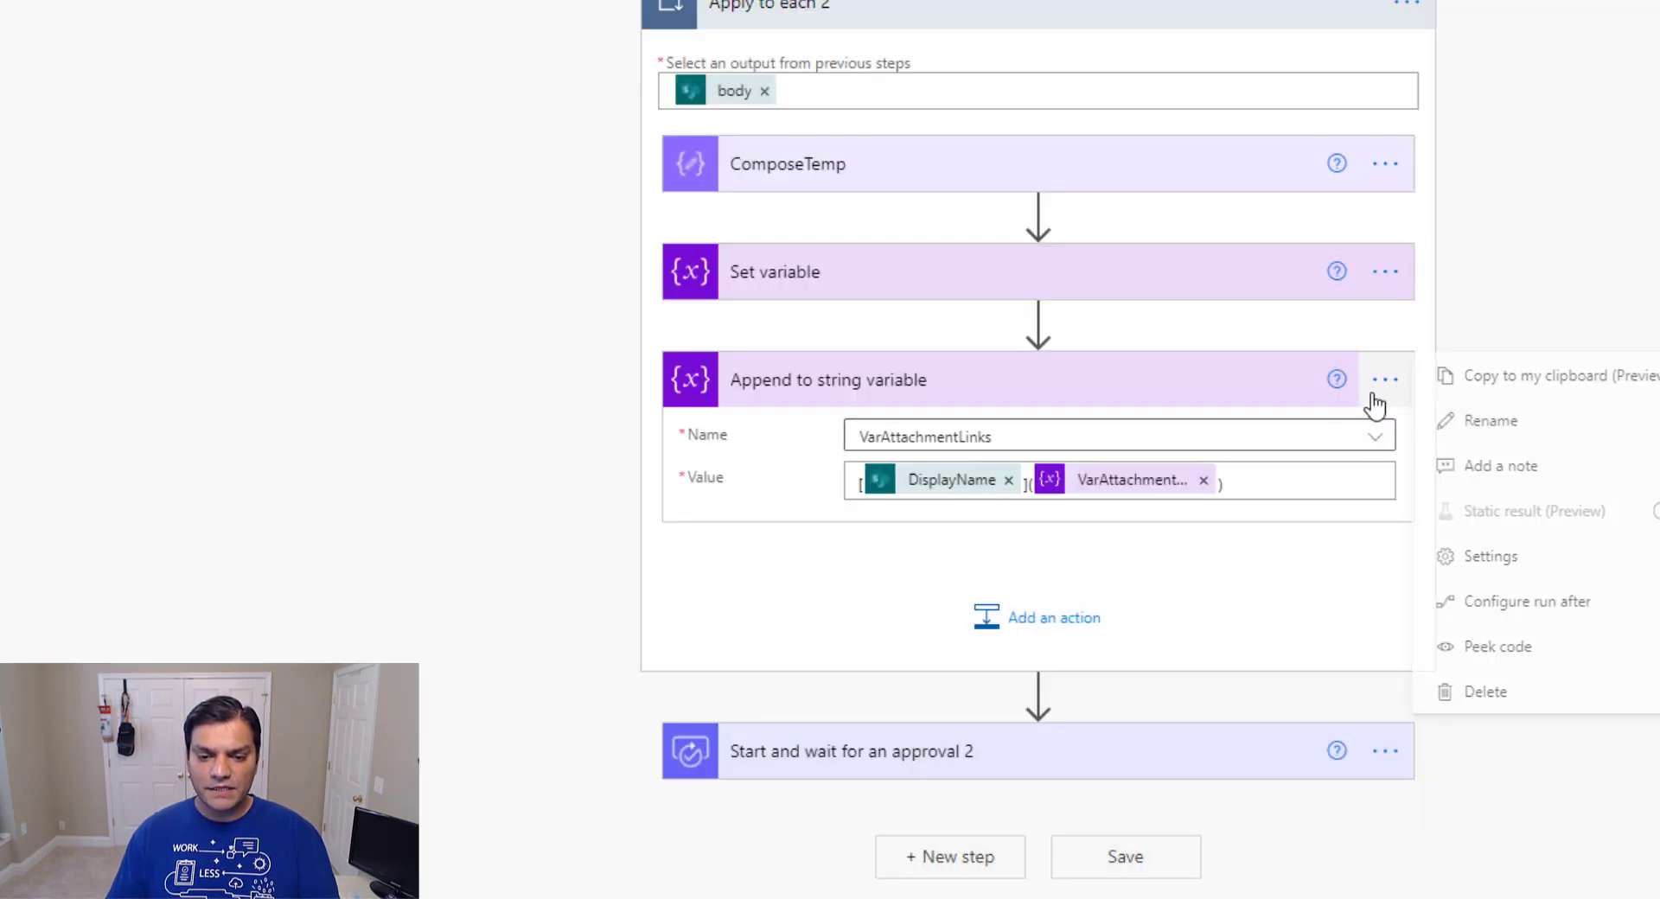
pyautogui.click(1534, 432)
pyautogui.press('Left')
pyautogui.press('Right')
pyautogui.press('Right')
pyautogui.press('Right')
pyautogui.press('Right')
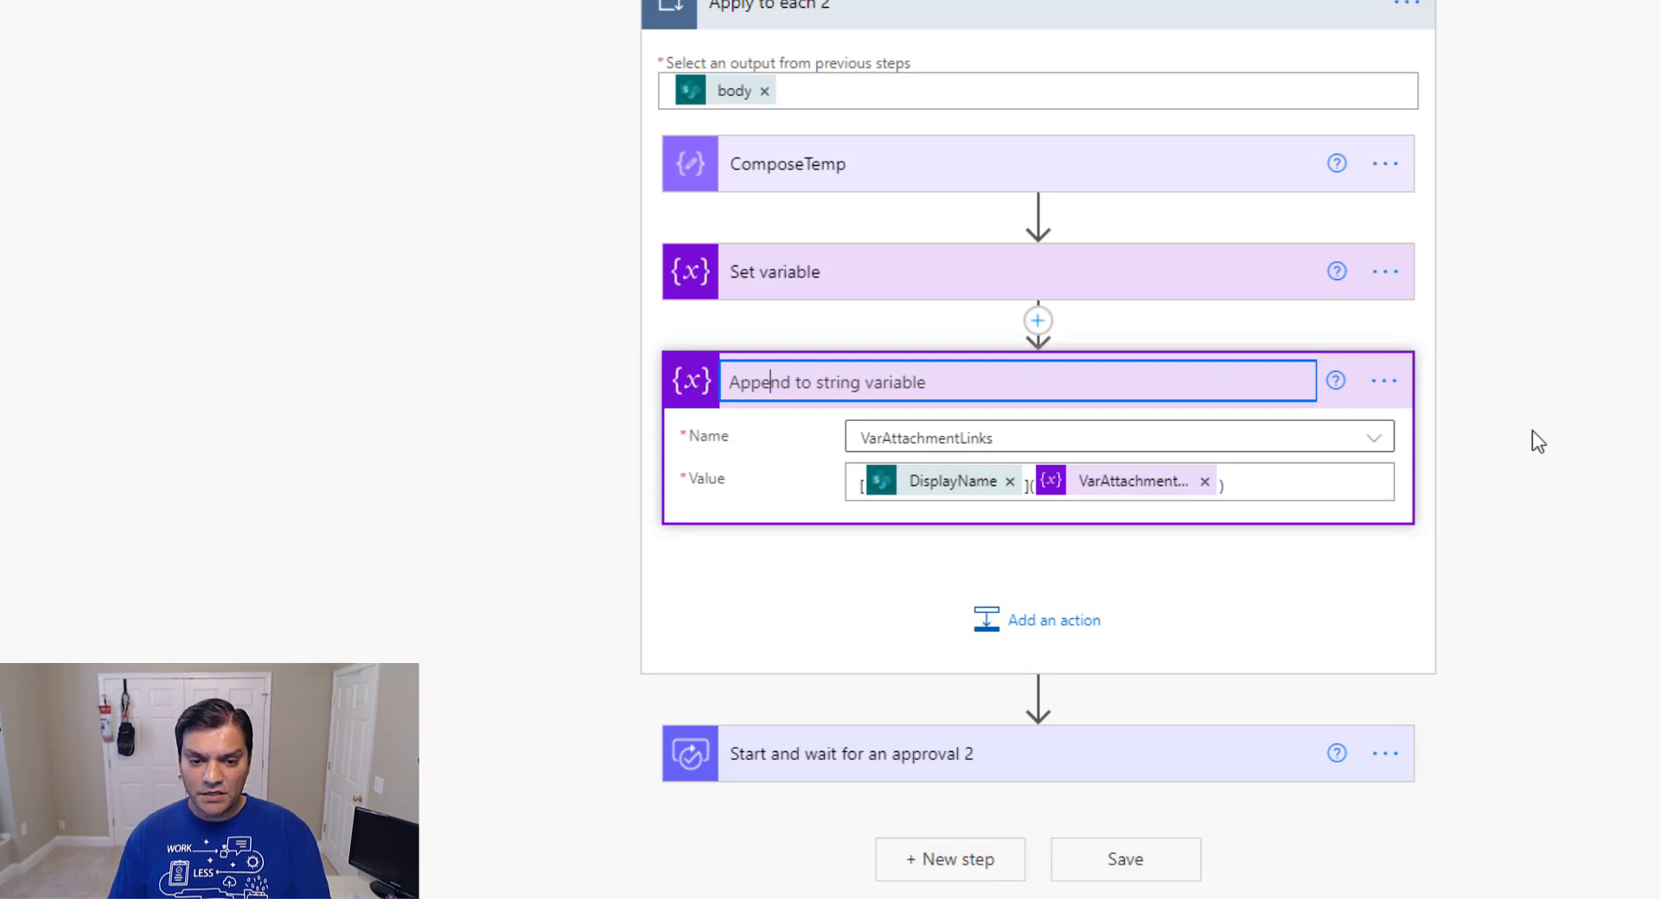
pyautogui.write('Set attach')
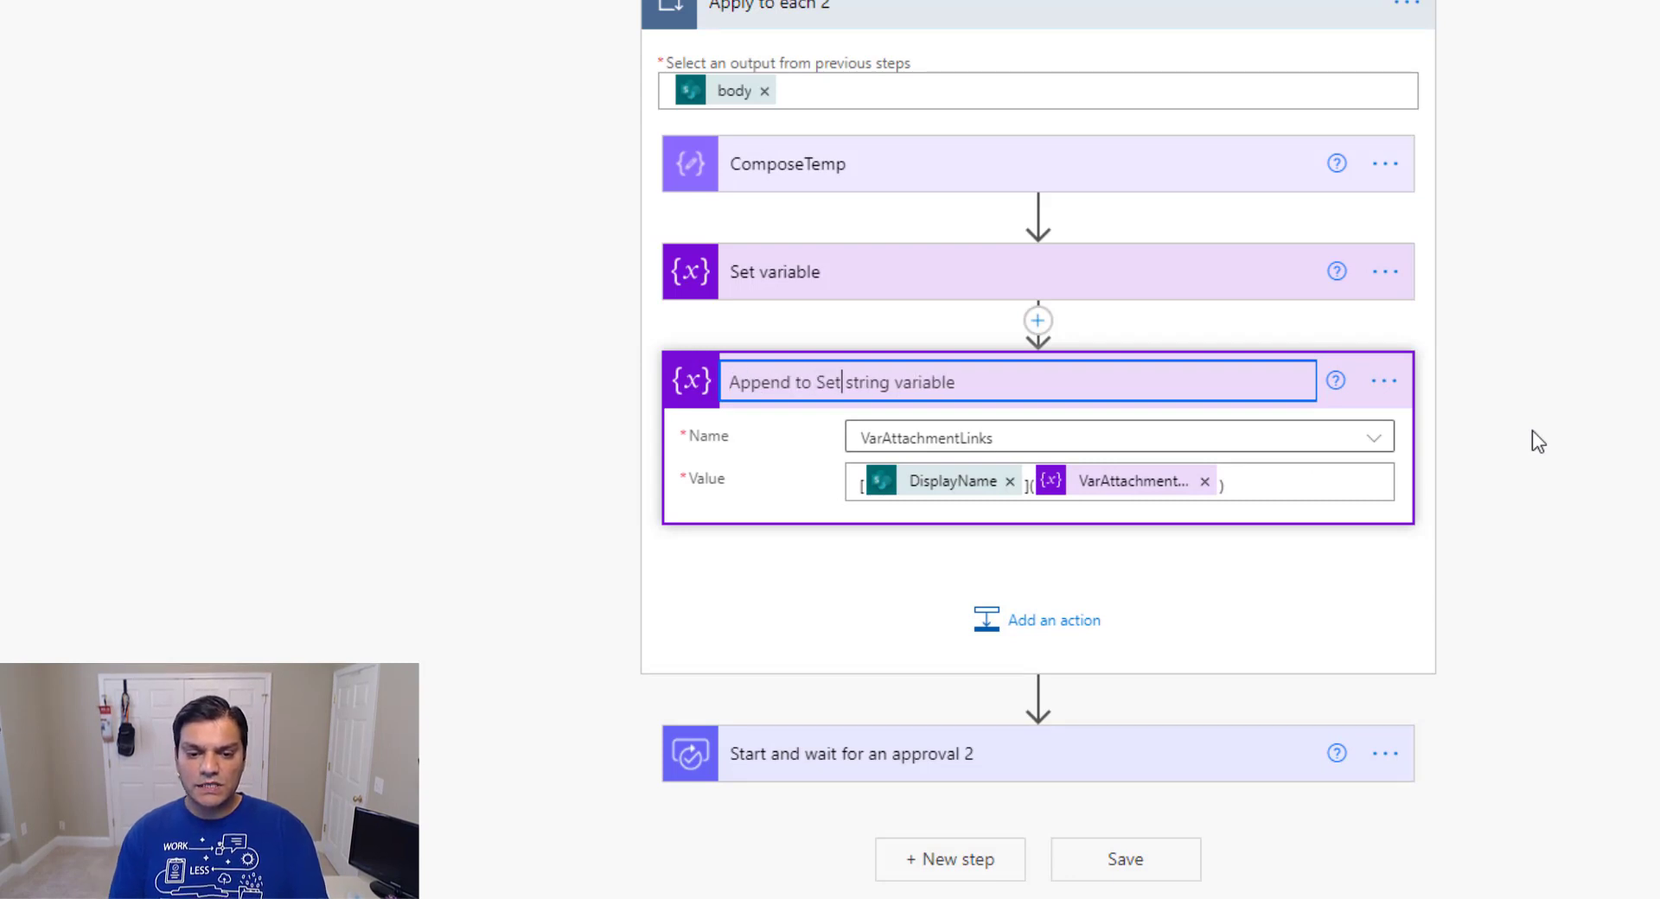
pyautogui.write('ments ')
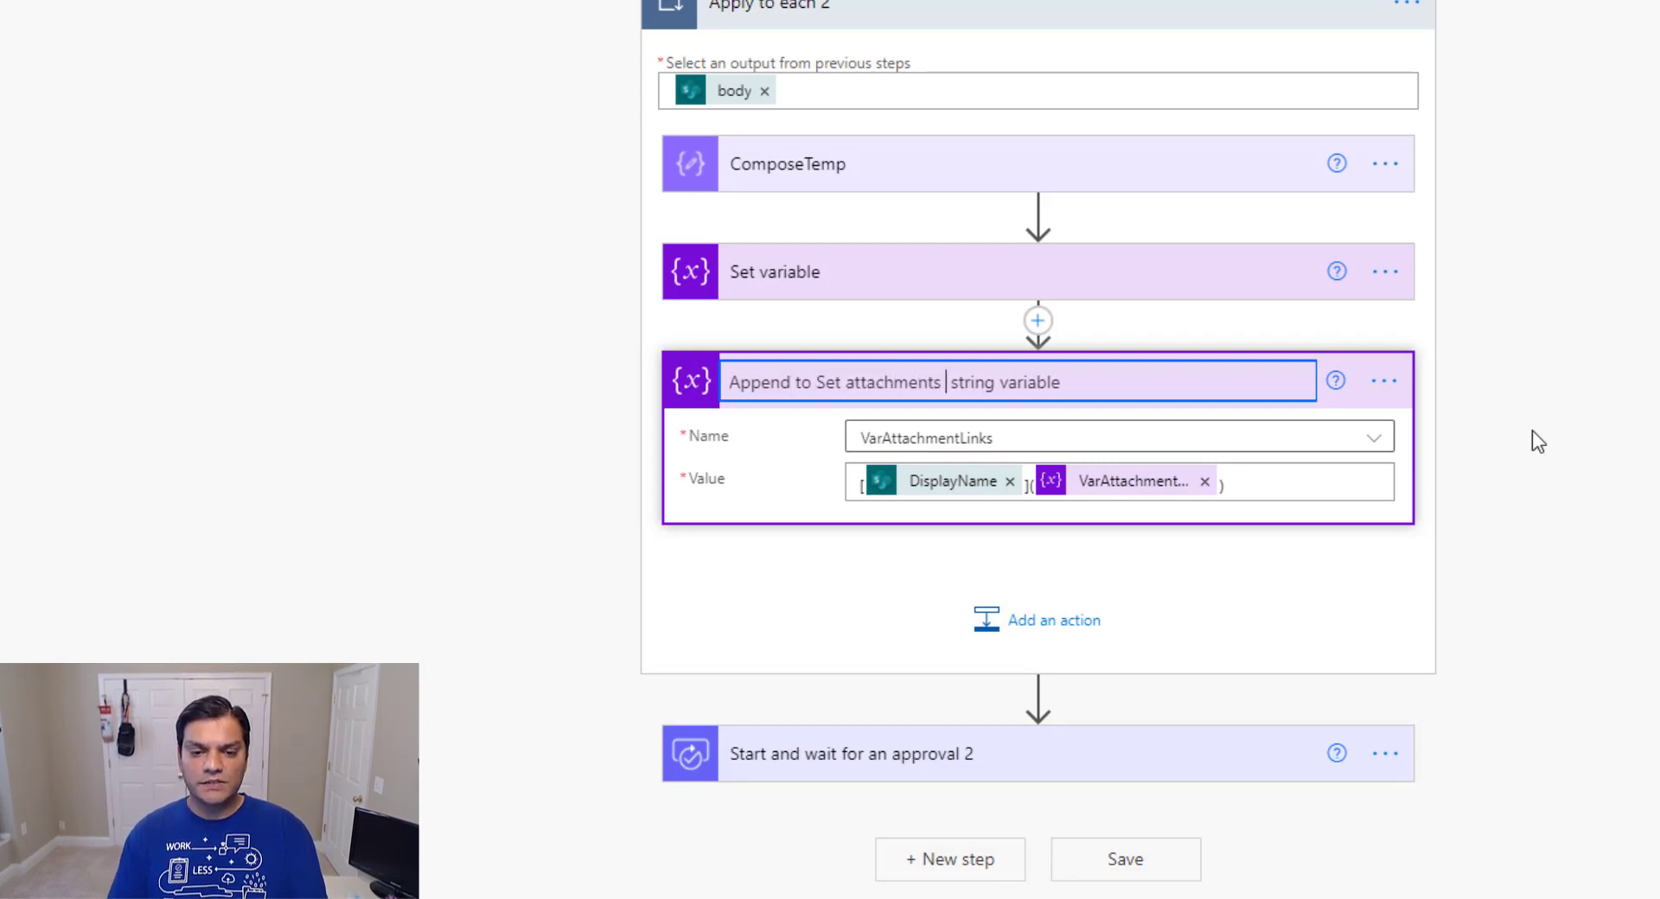
pyautogui.write('St')
pyautogui.press('BackSpace')
pyautogui.press('BackSpace')
pyautogui.press('BackSpace')
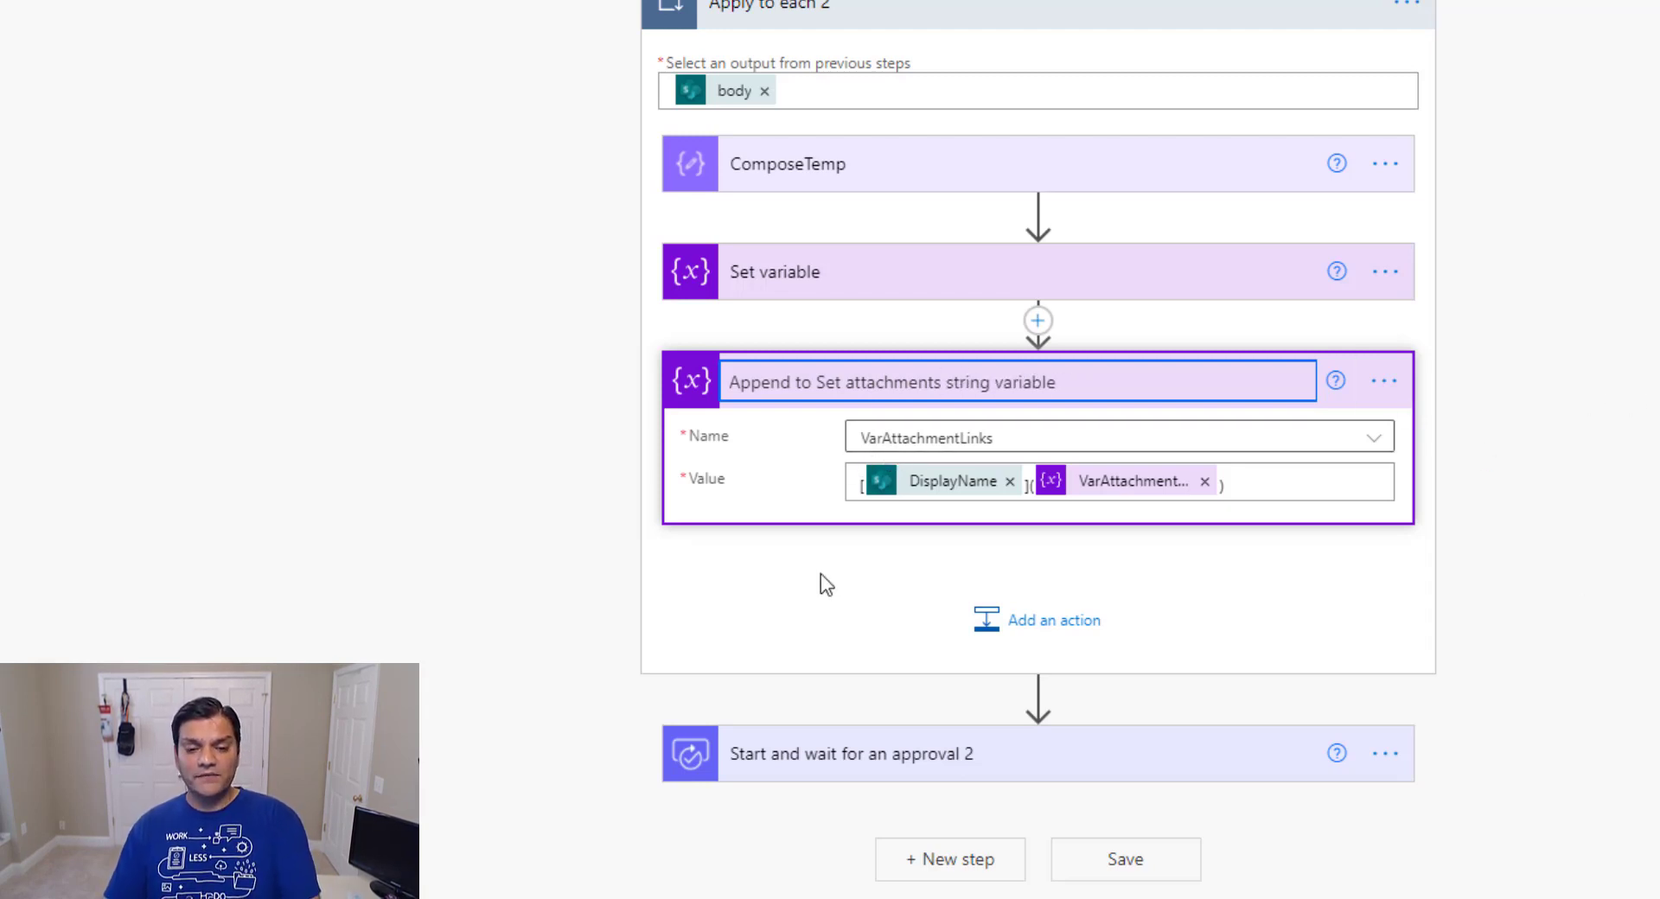
pyautogui.click(1053, 751)
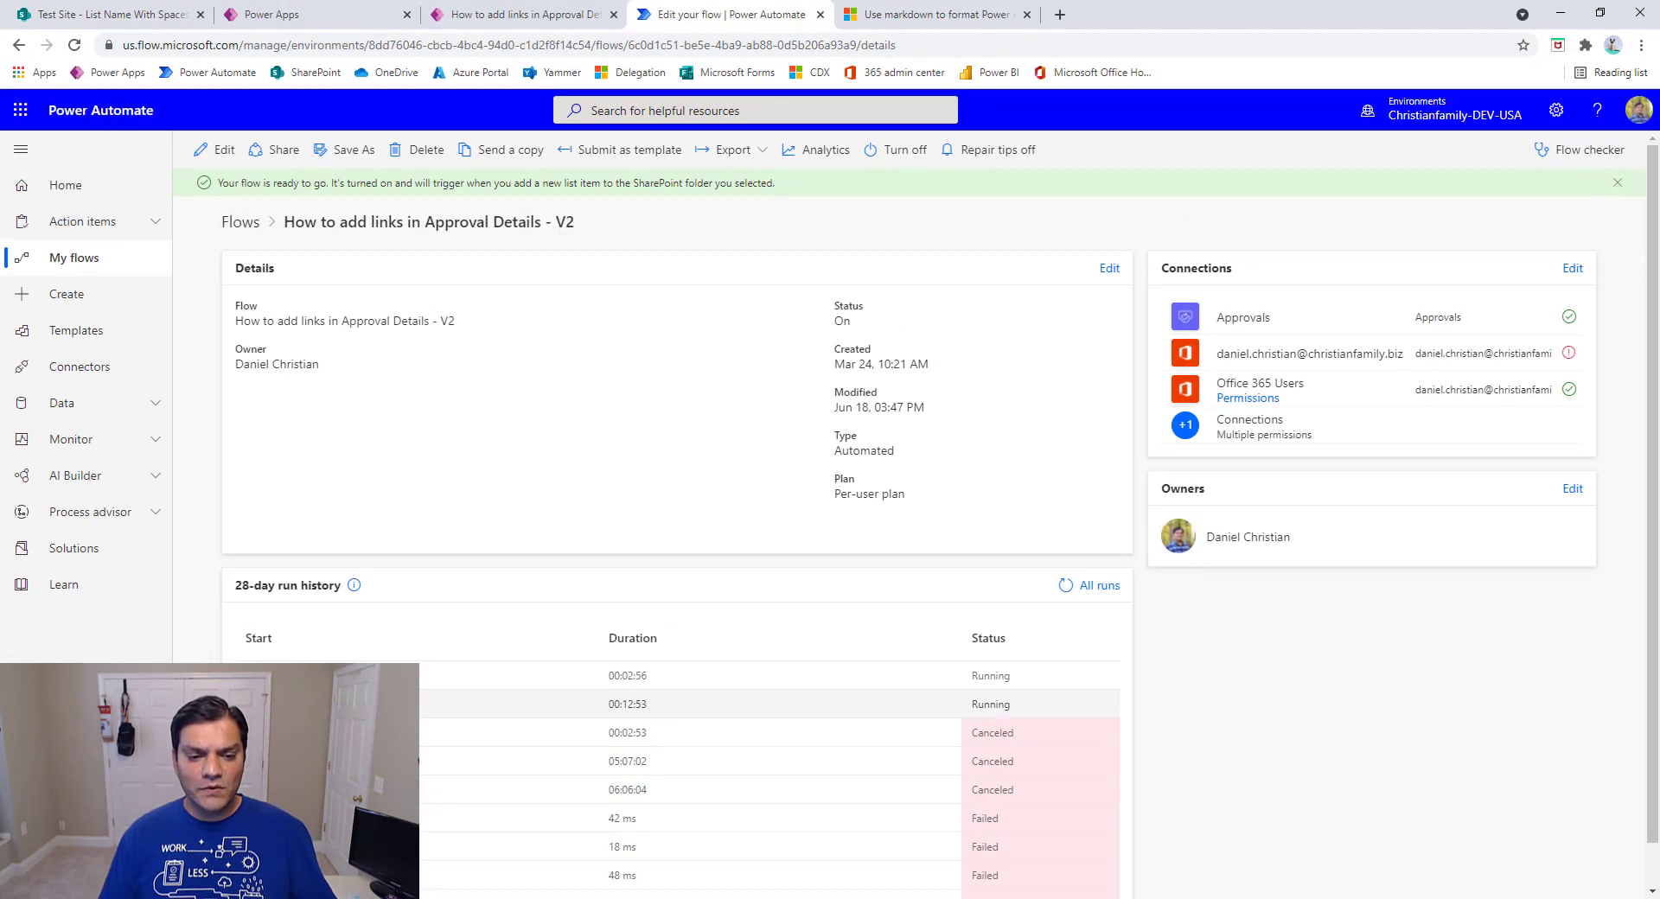
# Cancel the flow run still running from 3:35 PM and return to the flow's details page
pyautogui.click(595, 705)
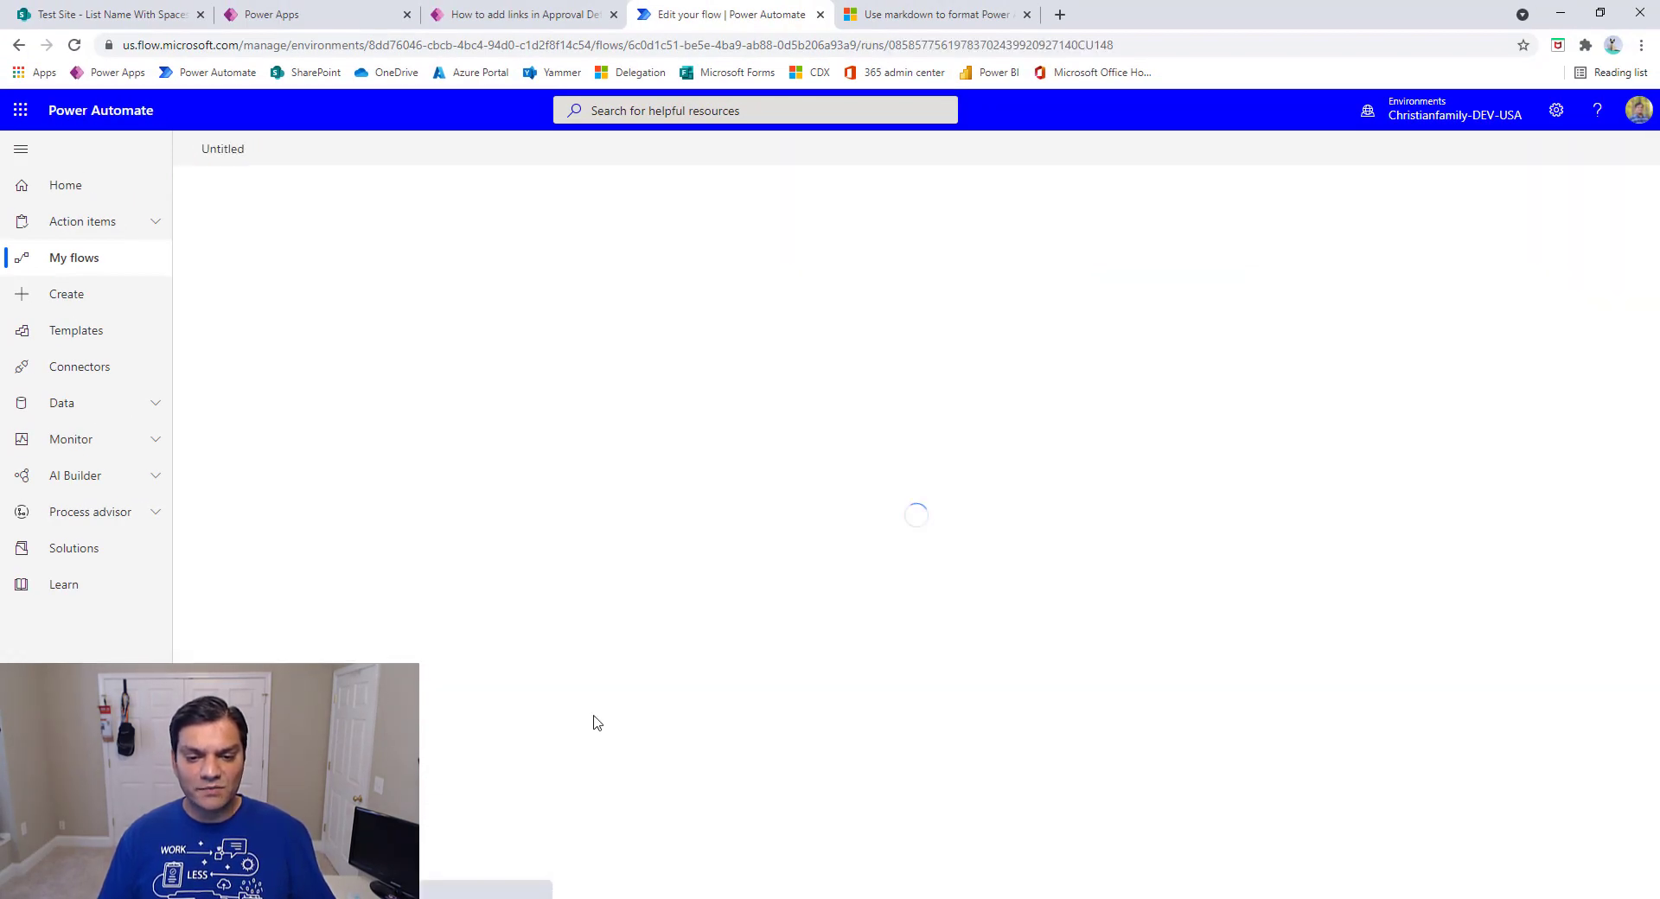
pyautogui.click(1556, 148)
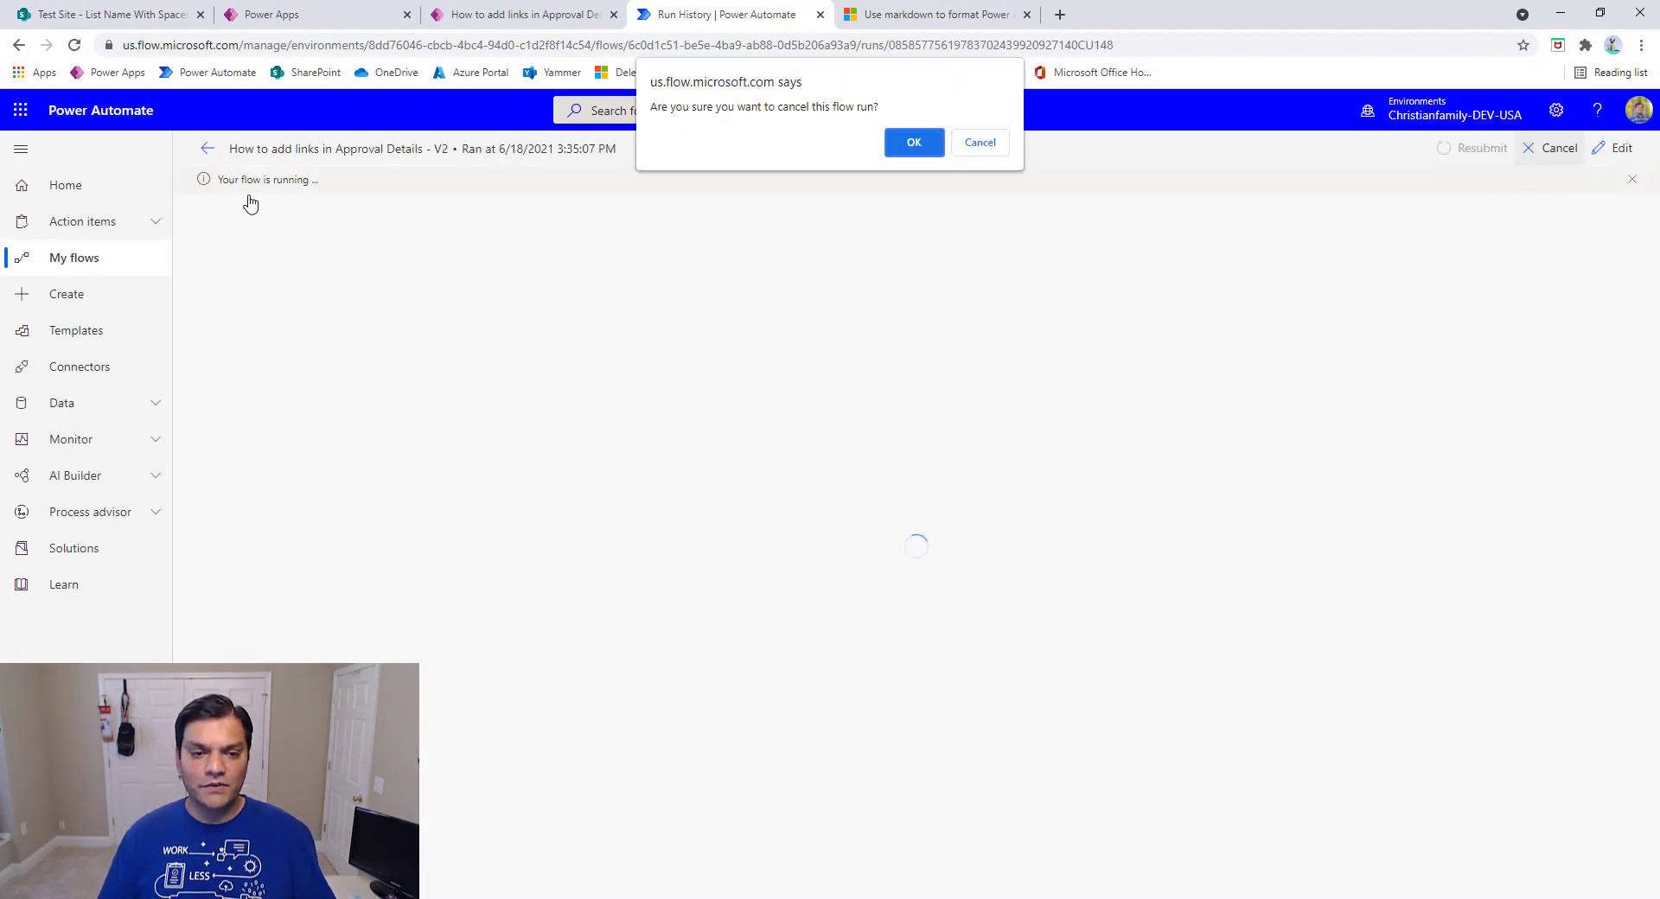
pyautogui.press('Return')
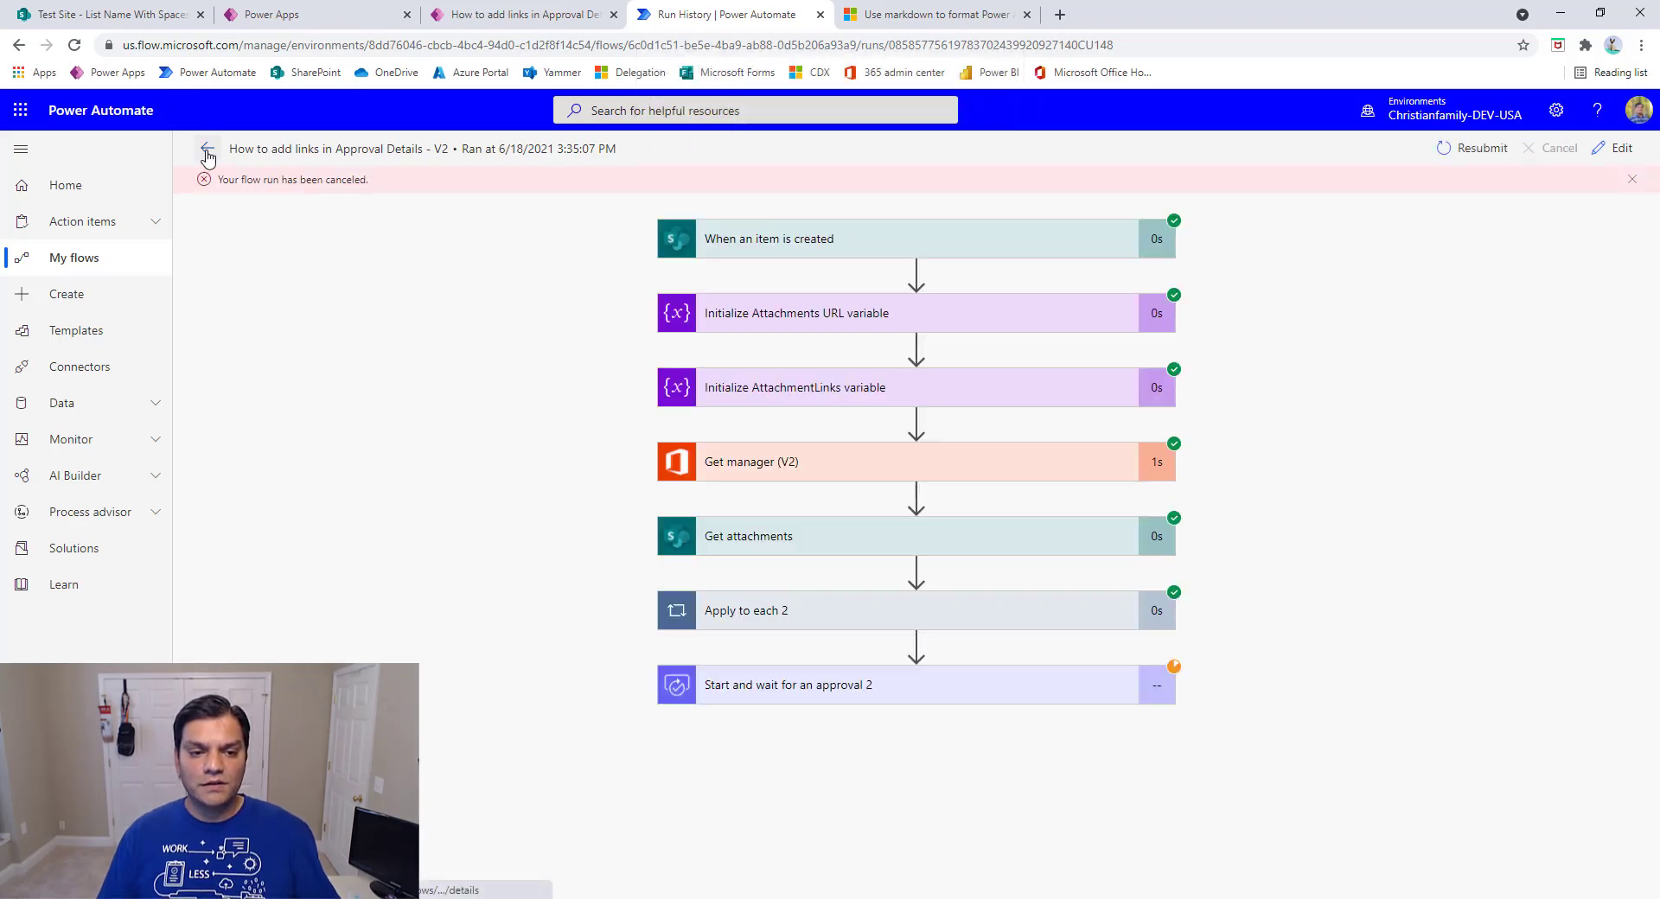
pyautogui.click(207, 147)
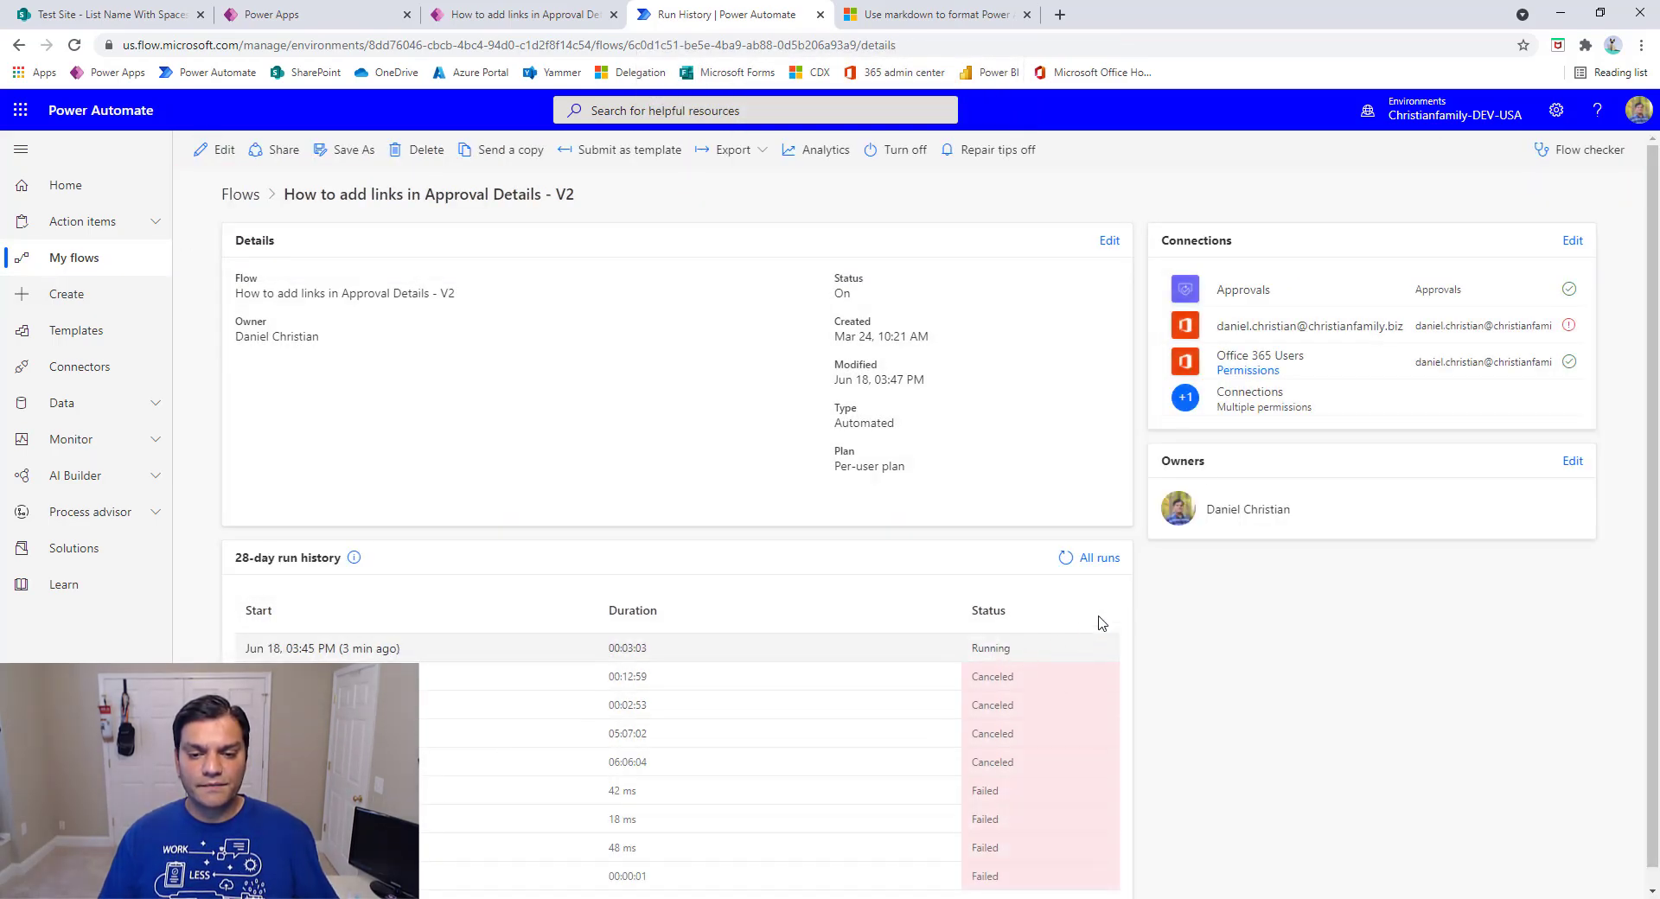
# Cancel the flow run started at 3:45 PM and return to the flow's details page
pyautogui.click(414, 650)
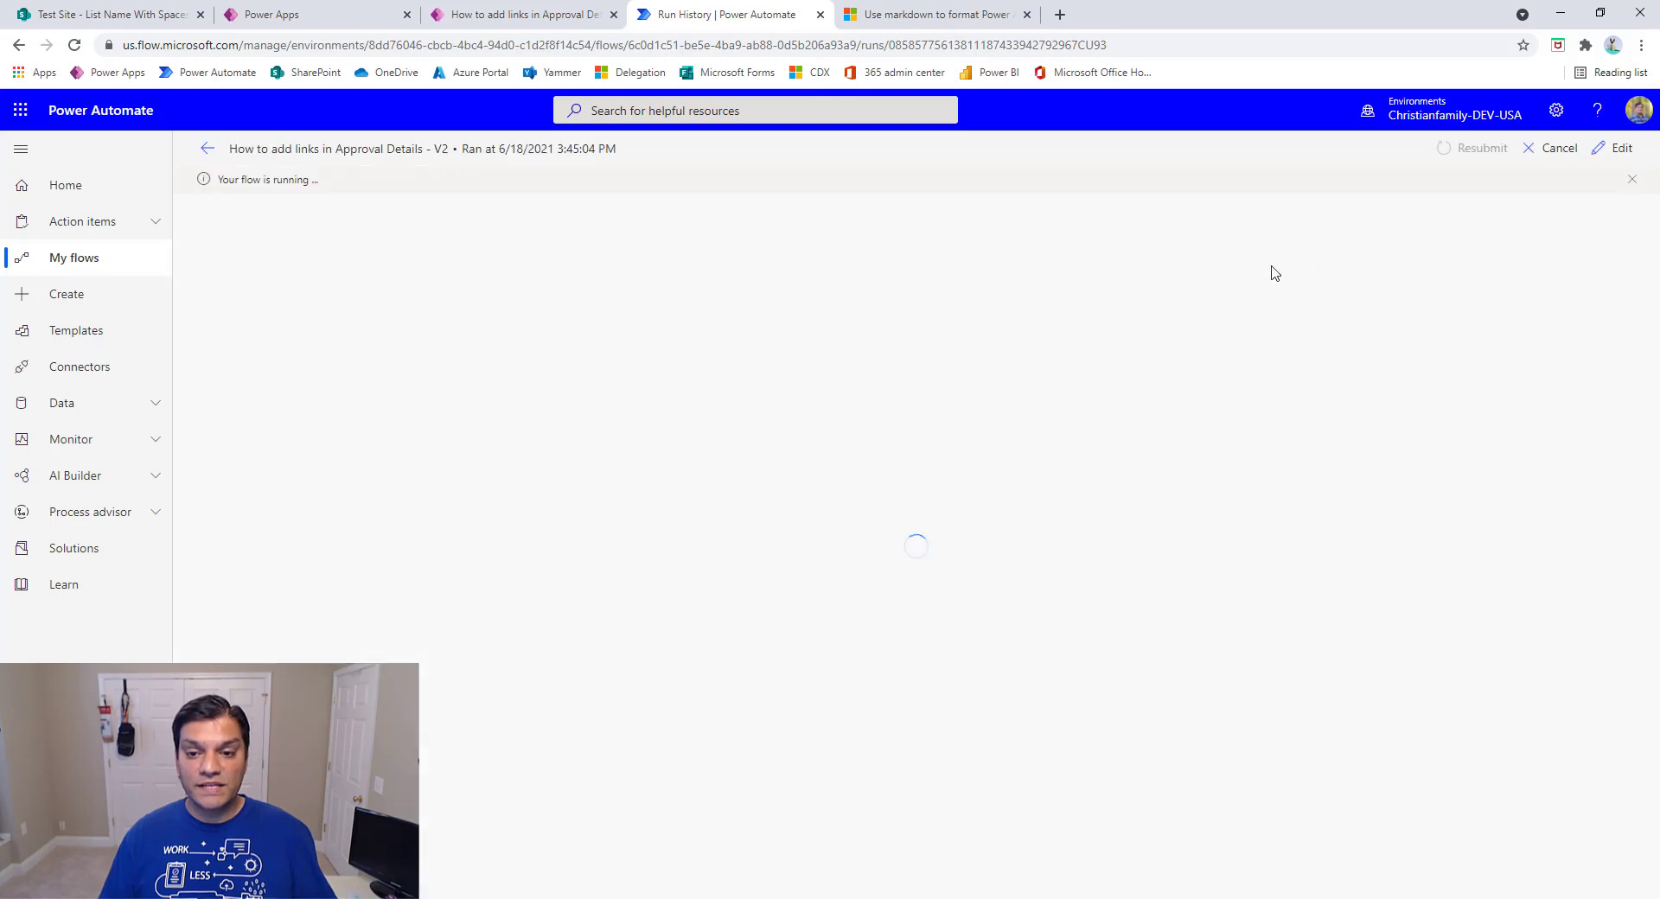
pyautogui.click(1545, 155)
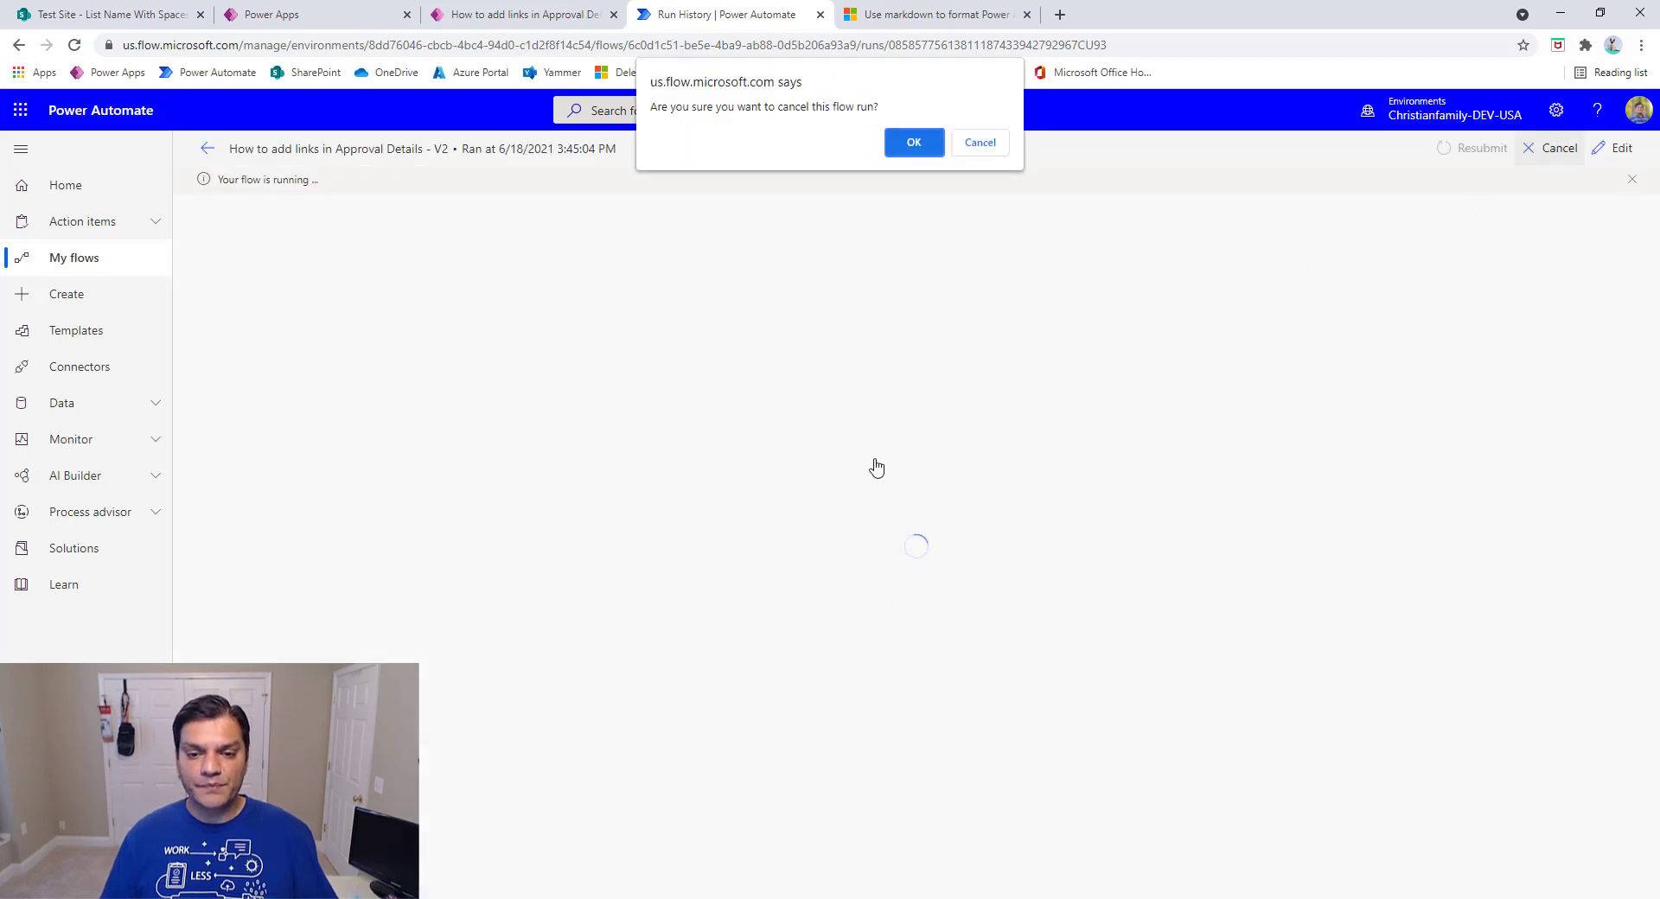
pyautogui.click(909, 140)
pyautogui.click(209, 147)
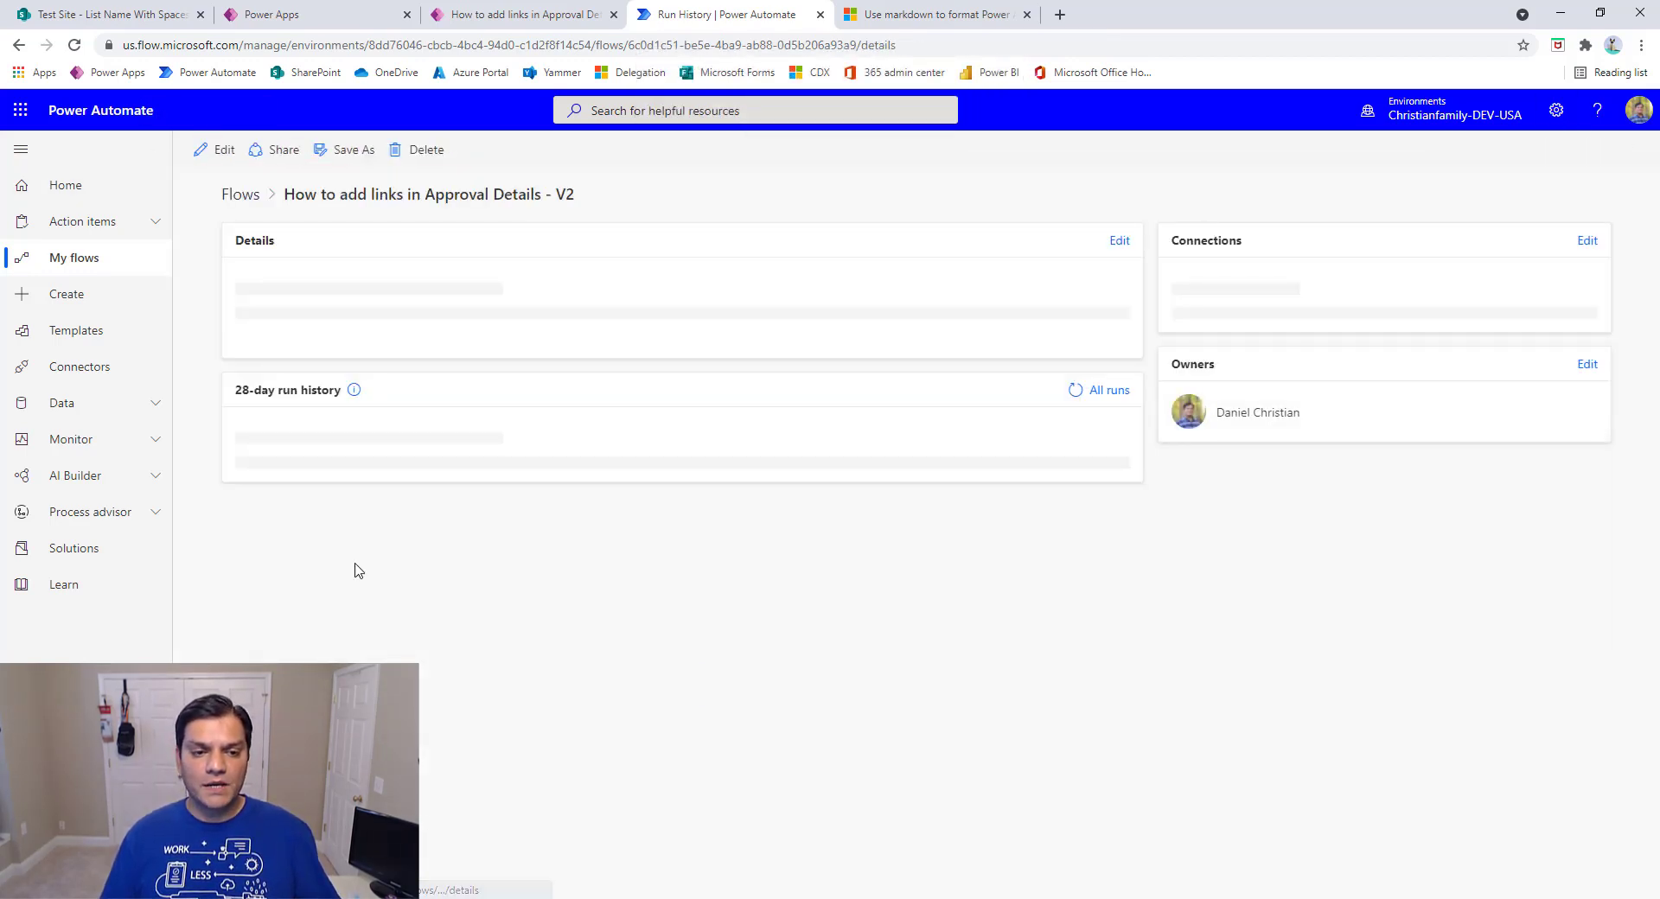
pyautogui.moveTo(354, 562)
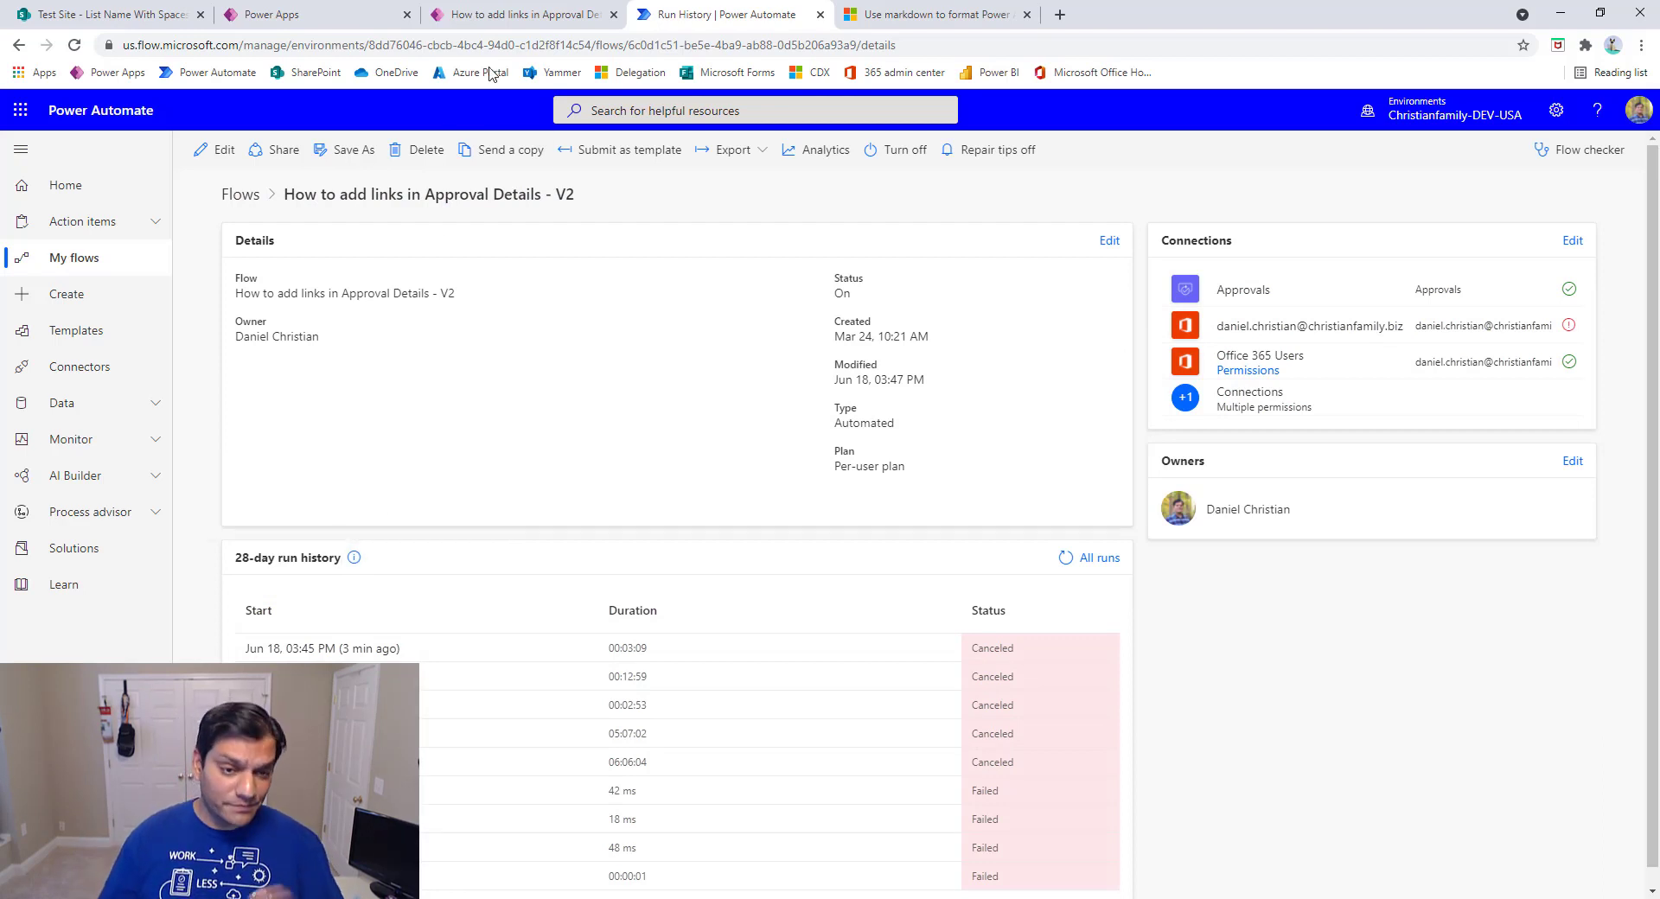
pyautogui.click(386, 647)
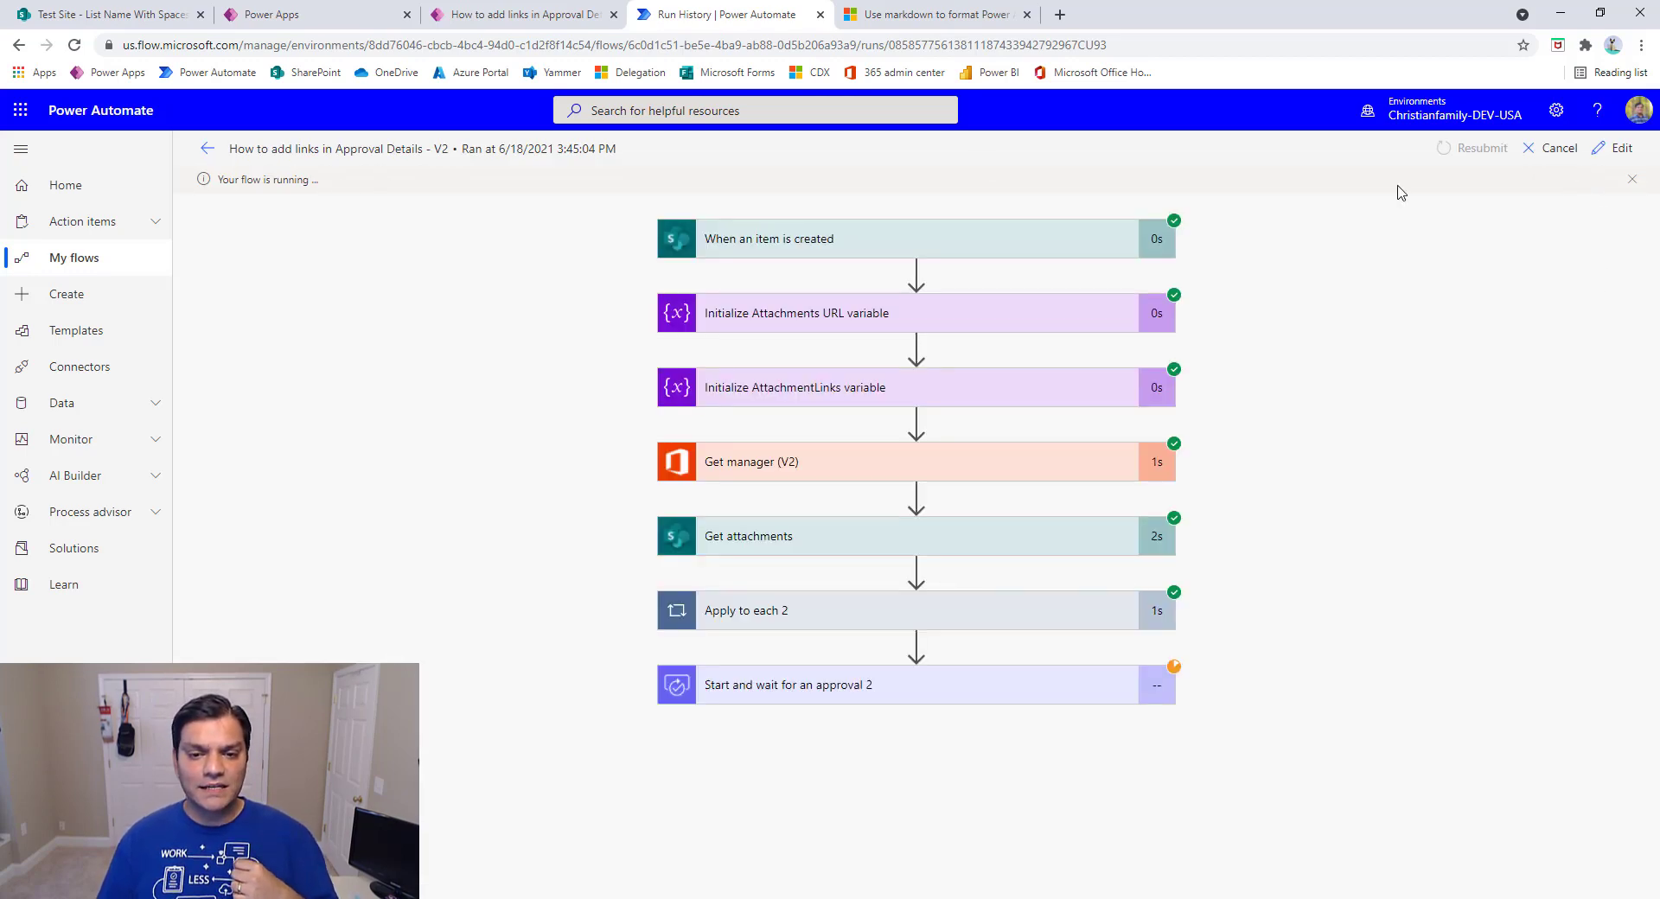
pyautogui.click(1554, 155)
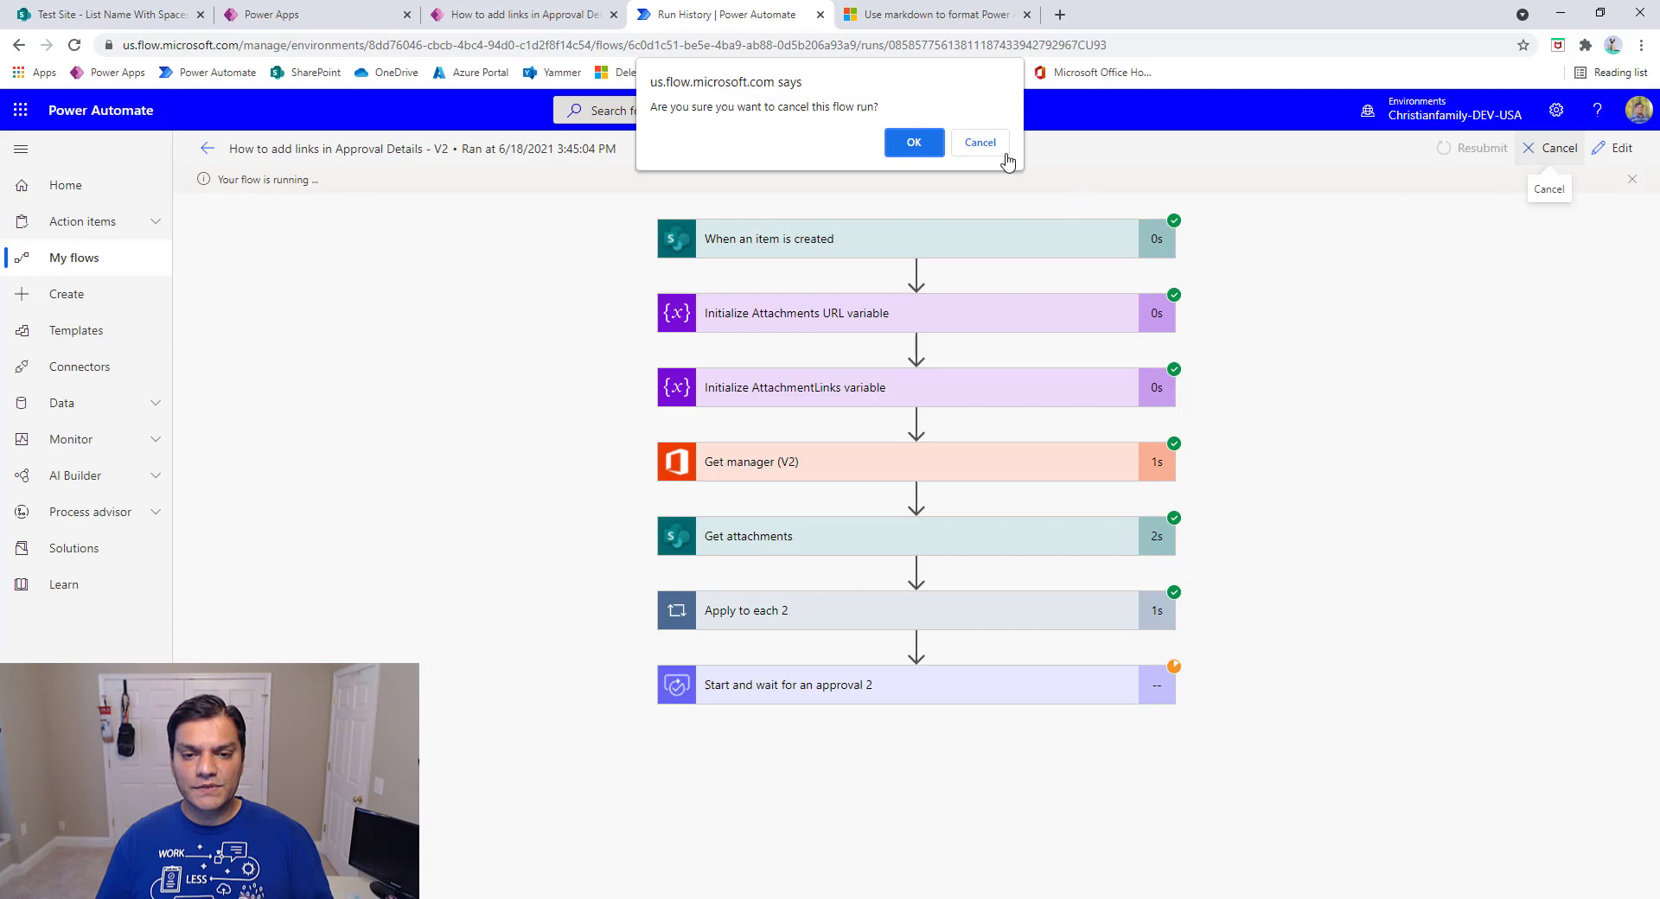
pyautogui.click(913, 145)
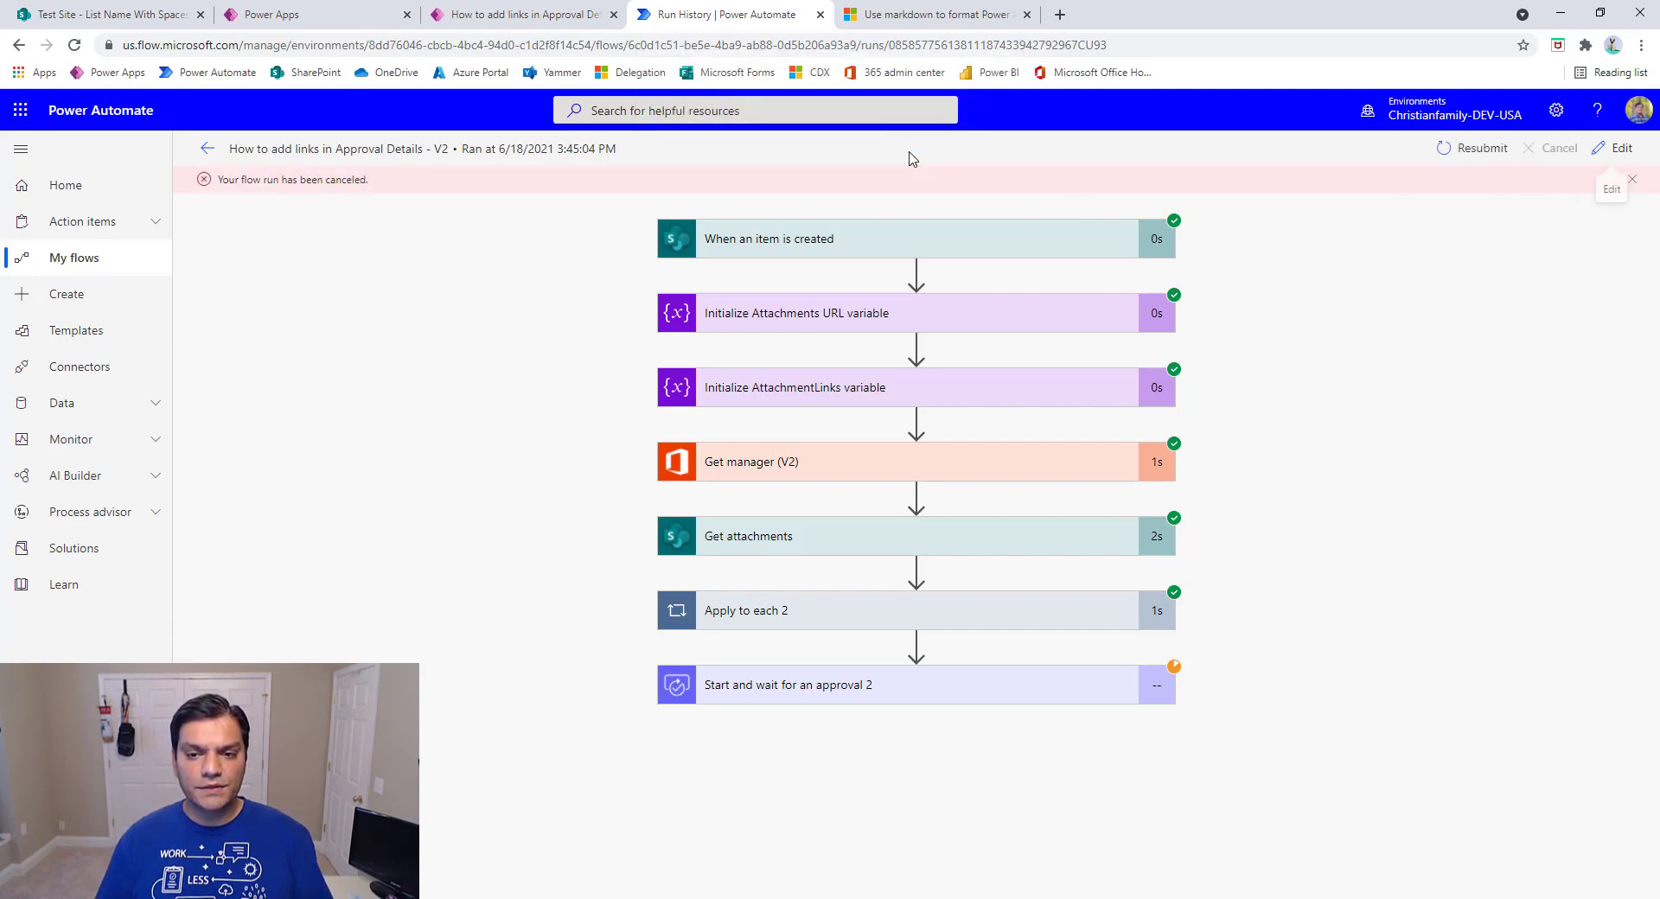
pyautogui.click(208, 149)
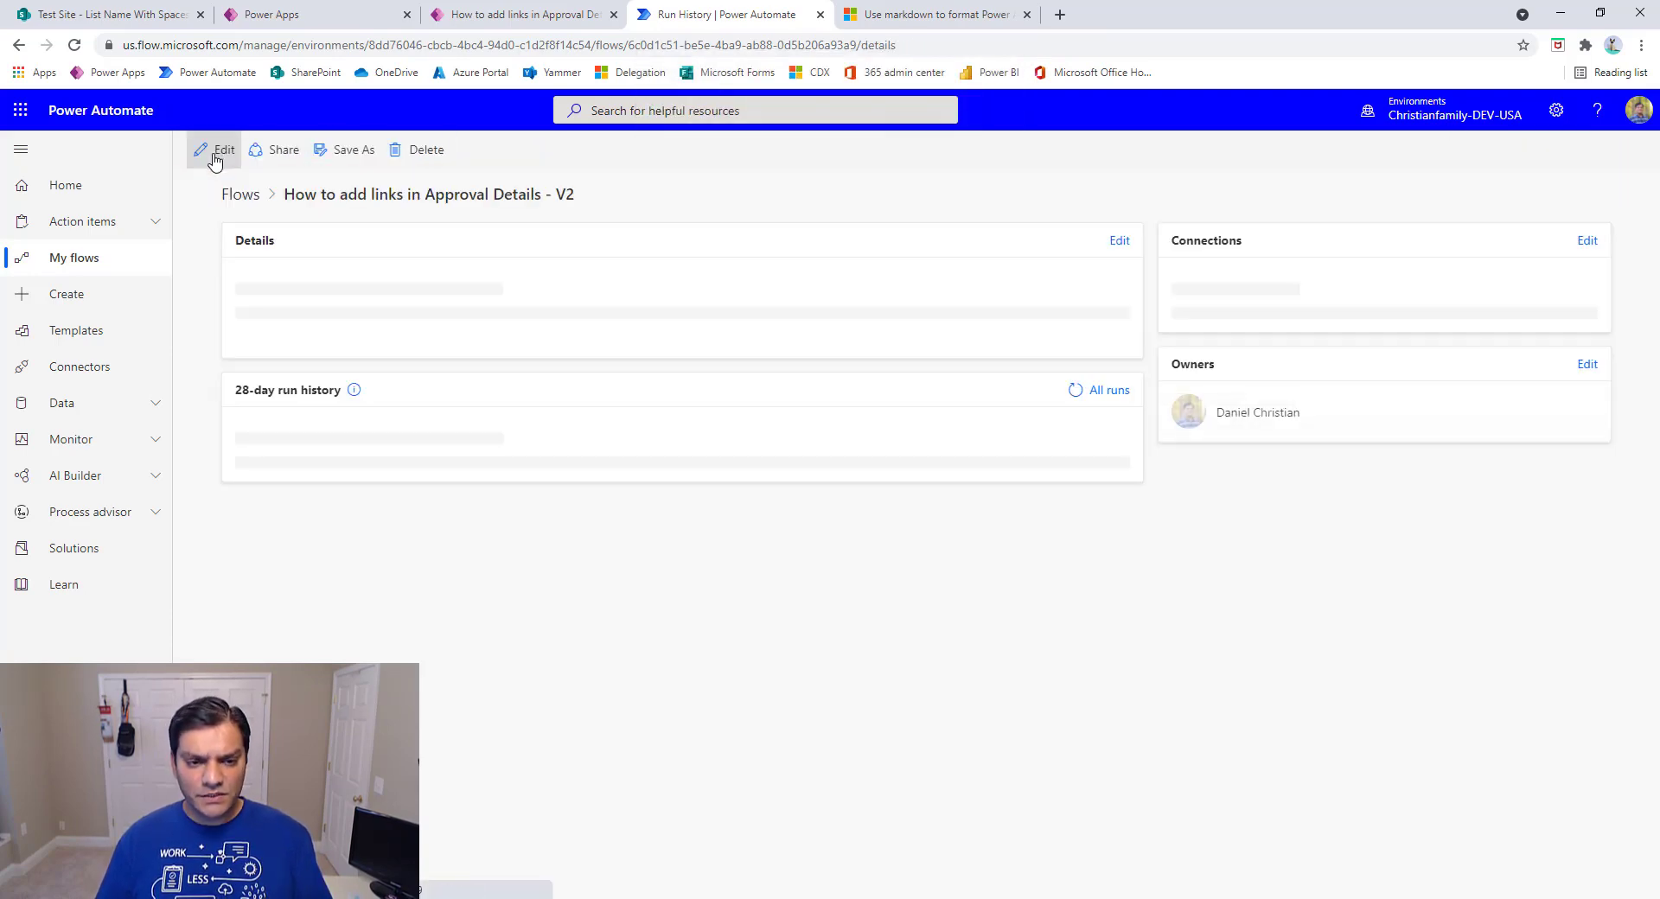
# Reopen the canceled 3:45 PM run and resubmit it to retest the updated flow
pyautogui.click(364, 650)
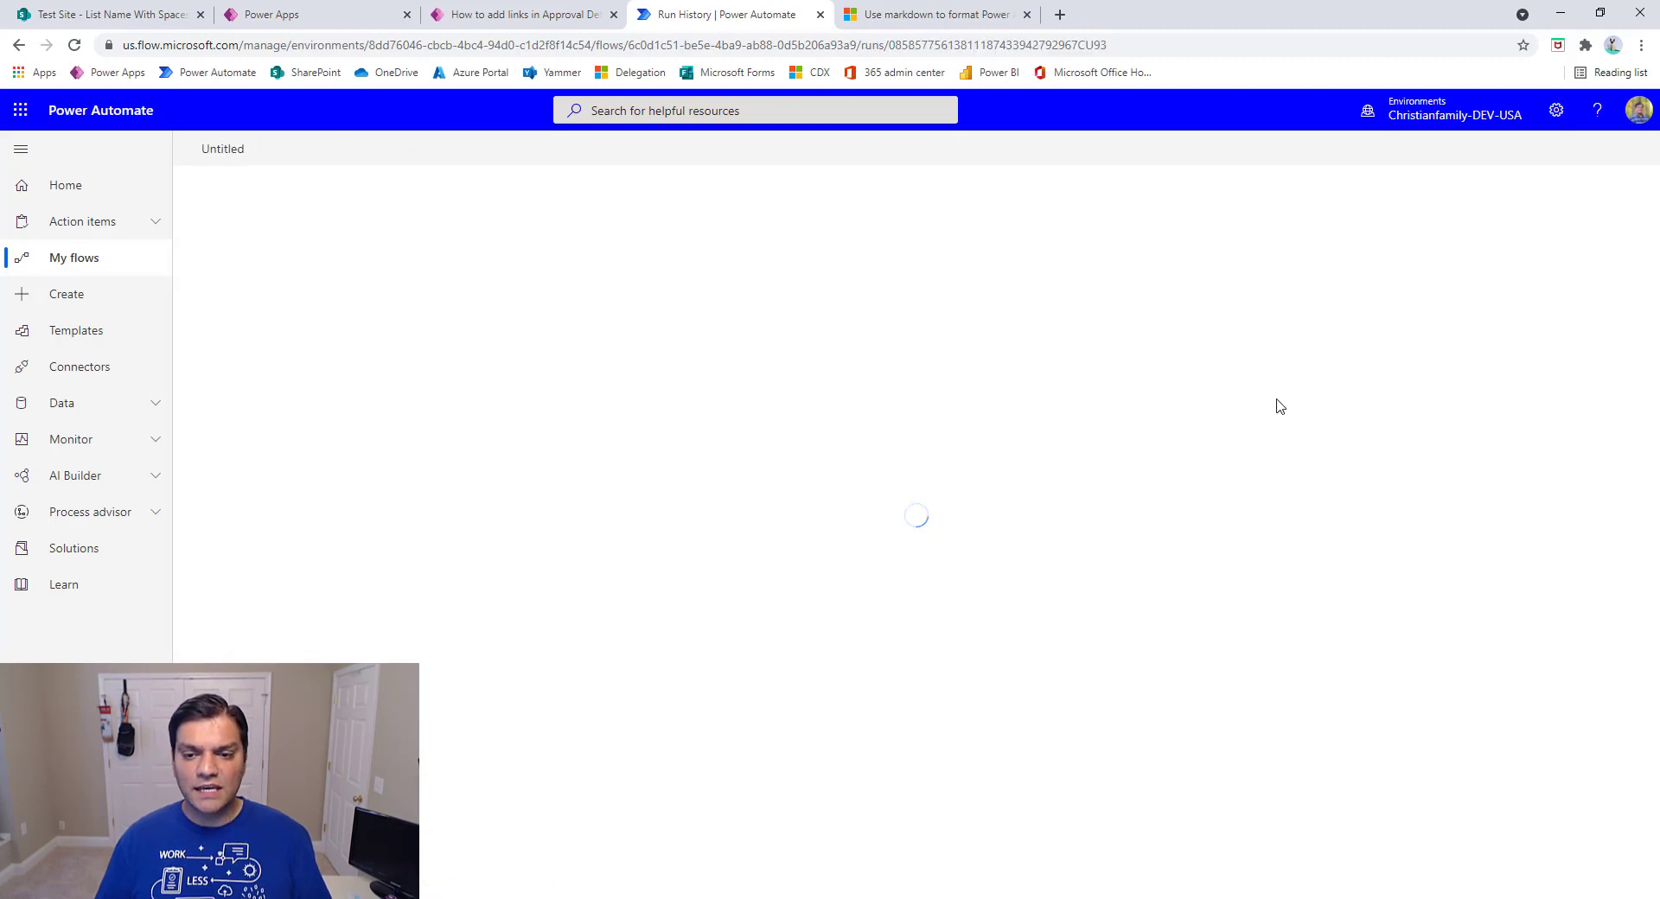
pyautogui.click(1470, 149)
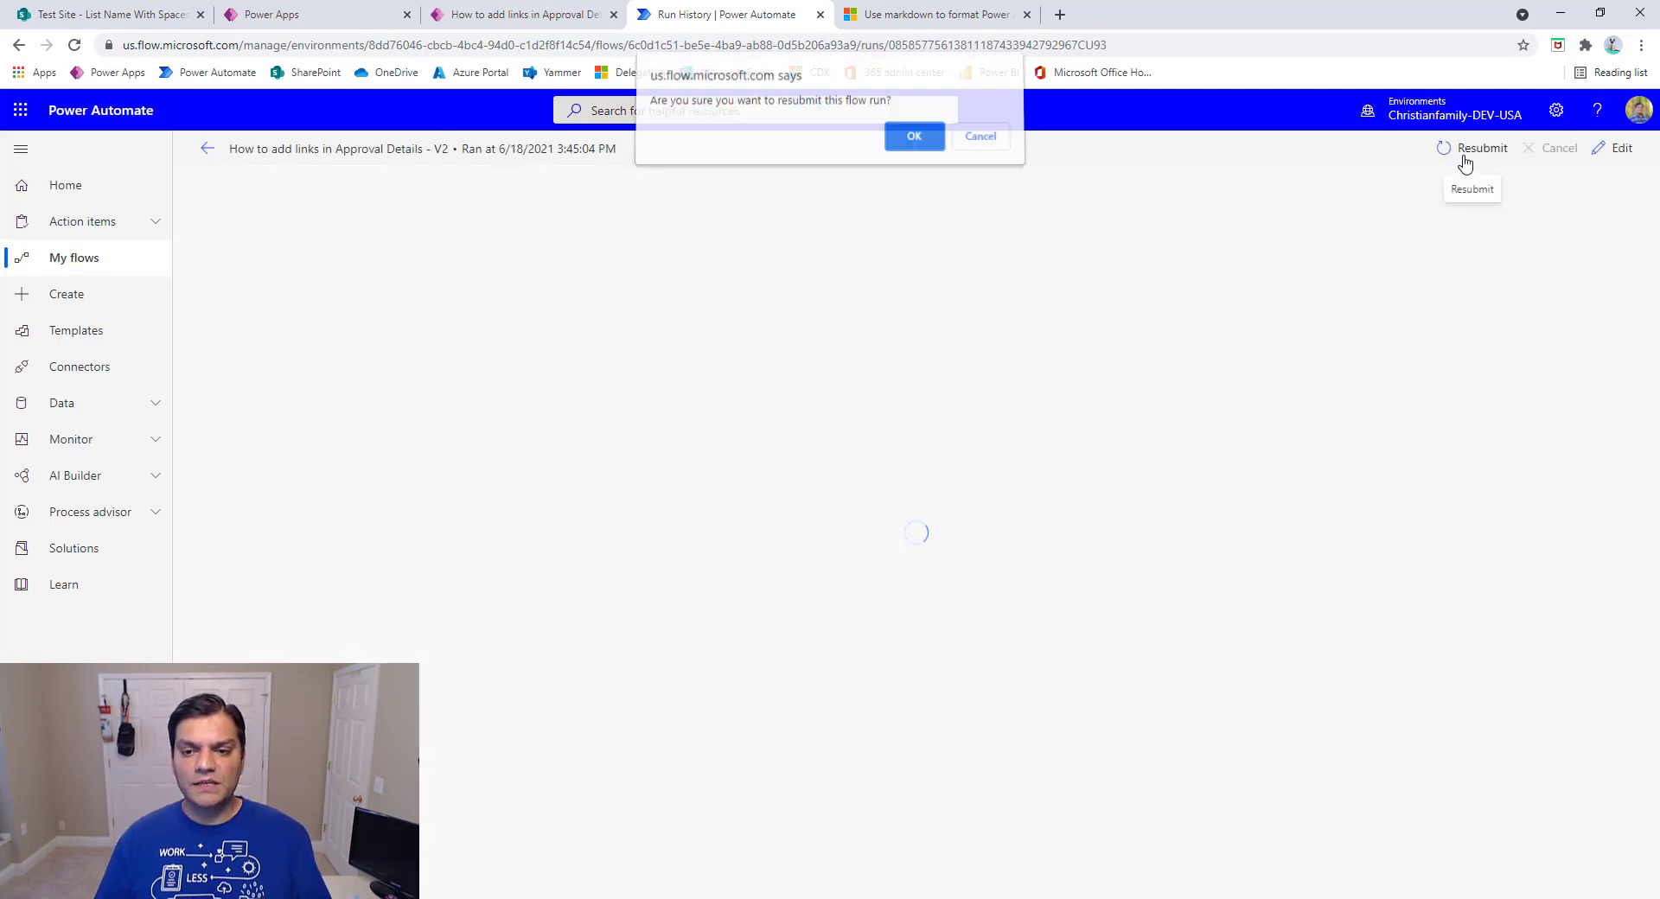
pyautogui.click(974, 150)
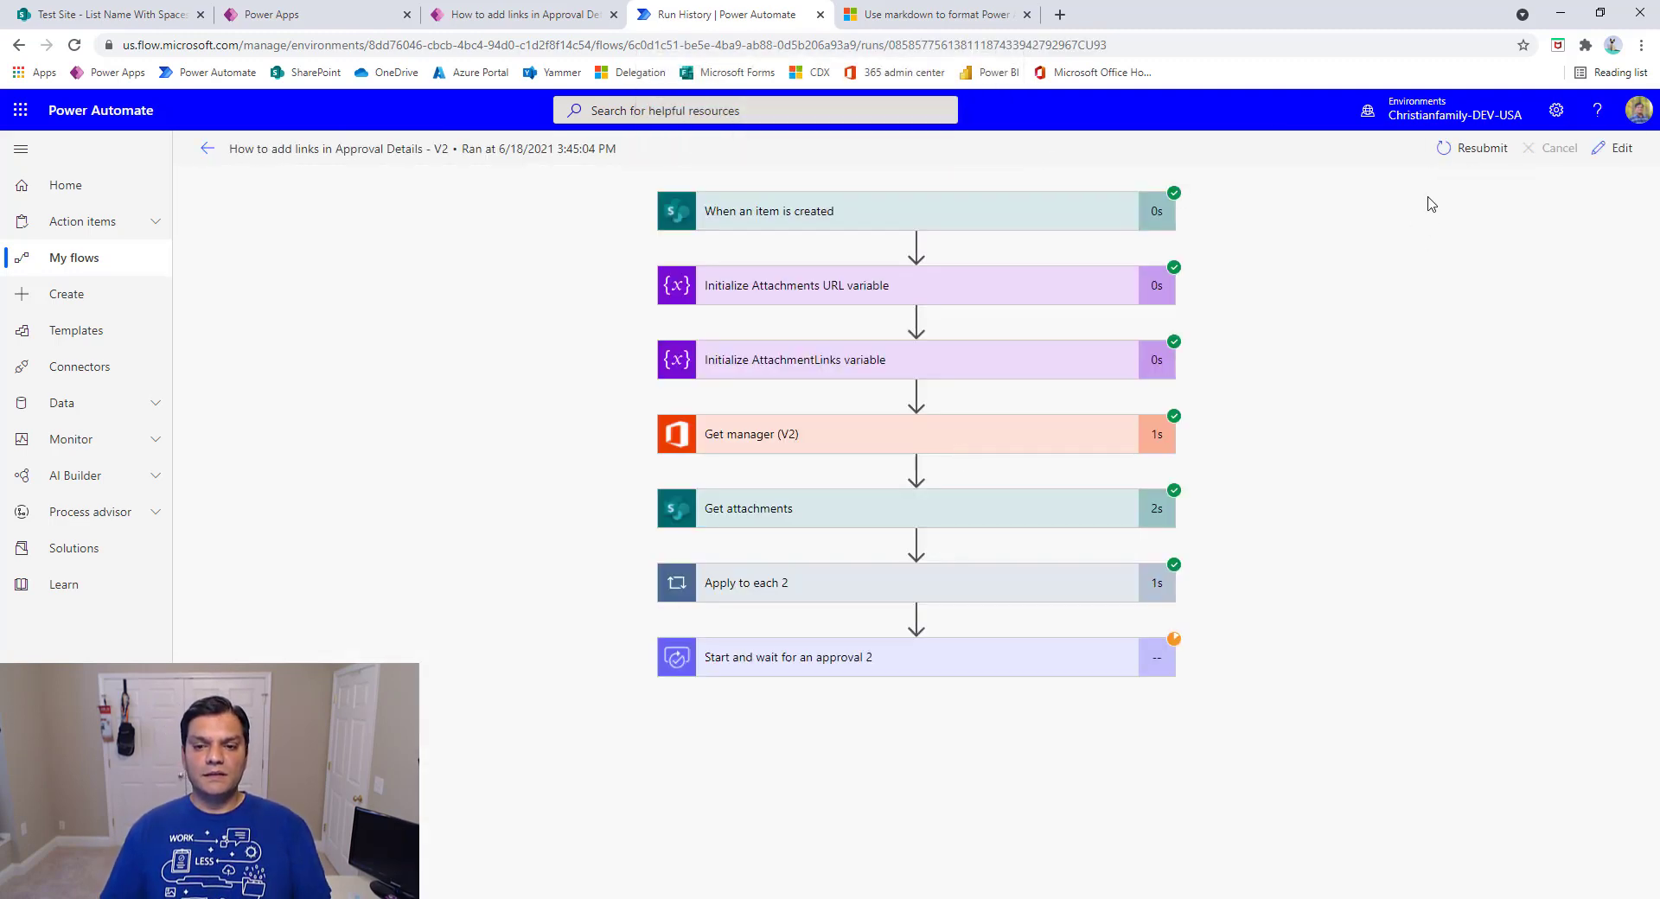
pyautogui.click(1471, 148)
pyautogui.click(902, 145)
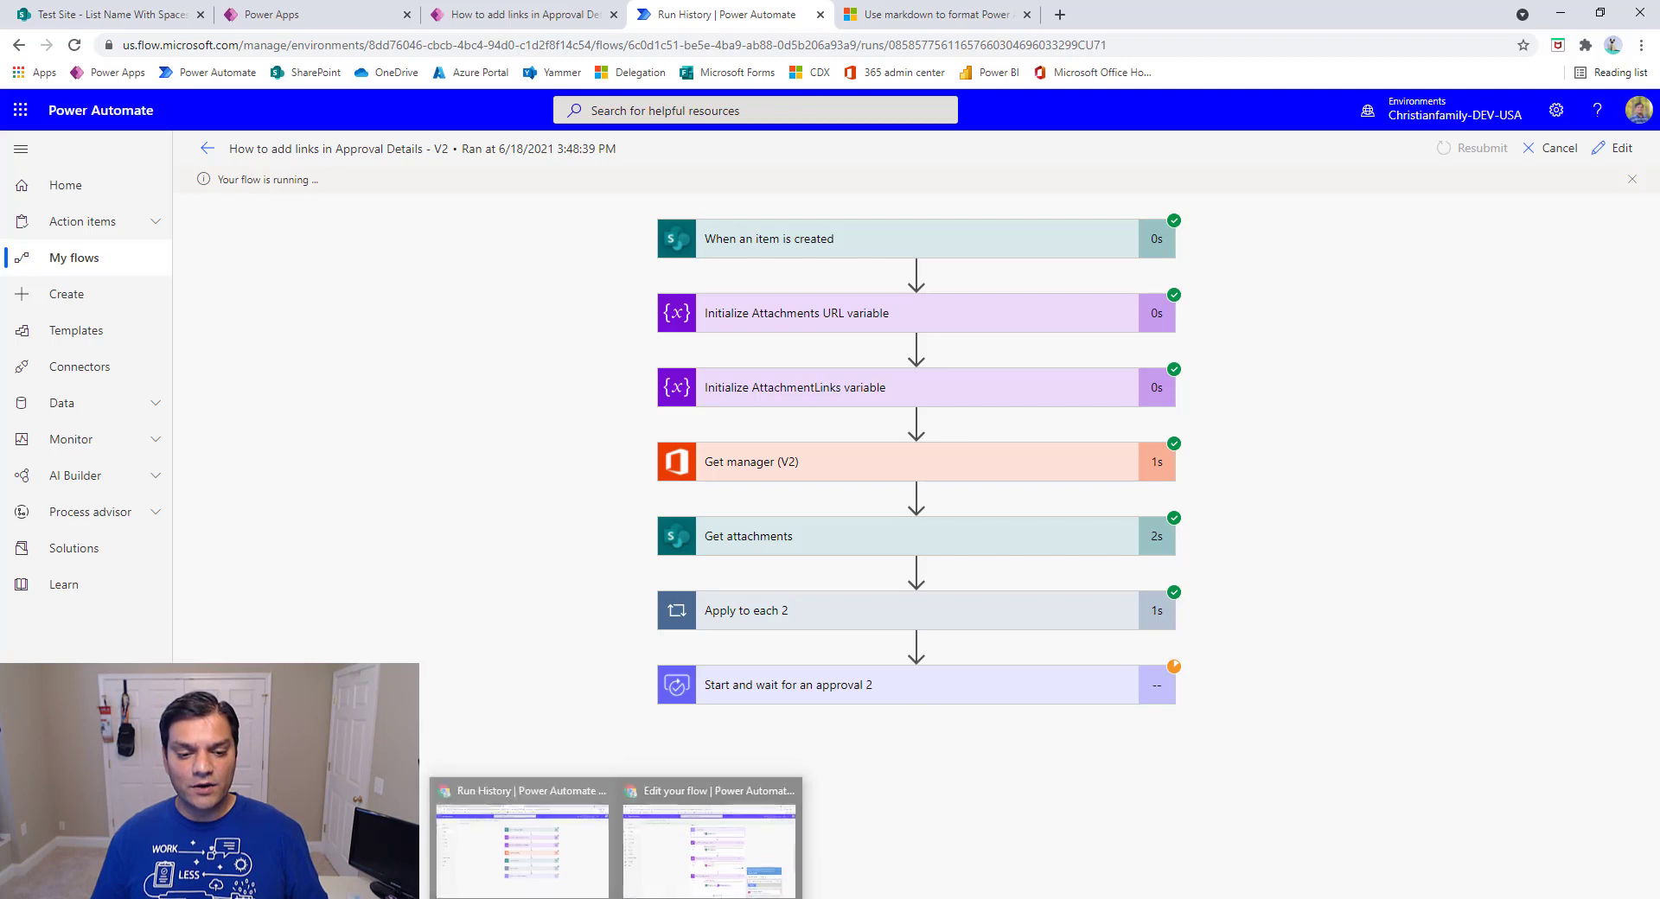
# Switch to the approver's Outlook inbox and compare the attachment links in the 3:48 PM, 3:45 PM and 3:35 PM approval emails
pyautogui.click(478, 834)
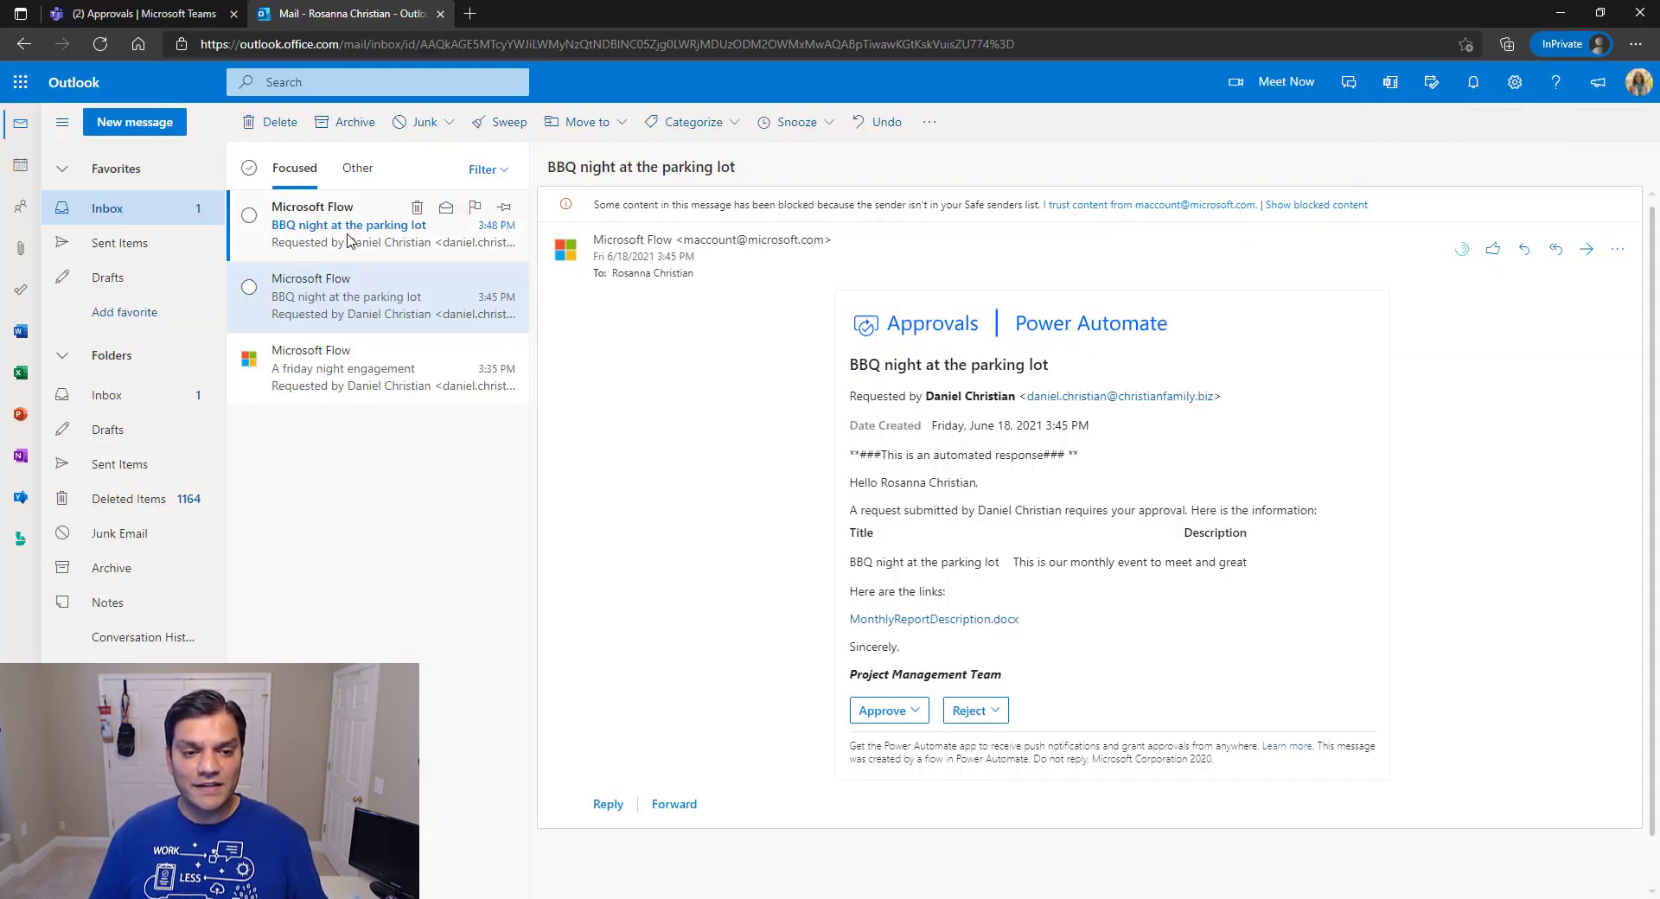
pyautogui.click(271, 225)
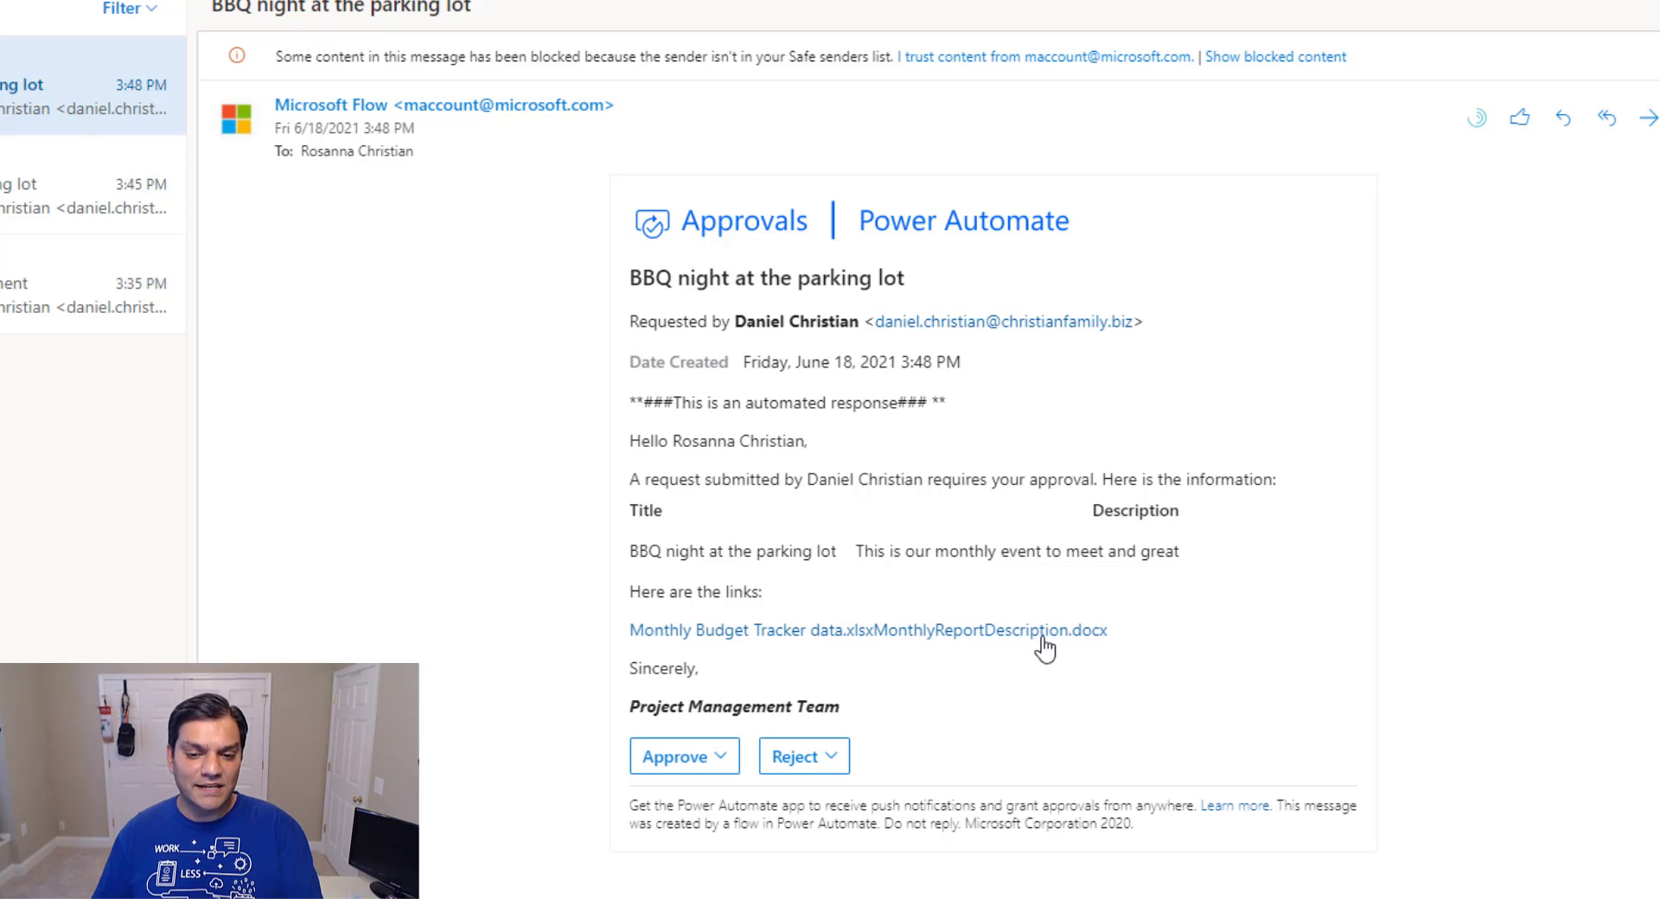
pyautogui.click(2, 218)
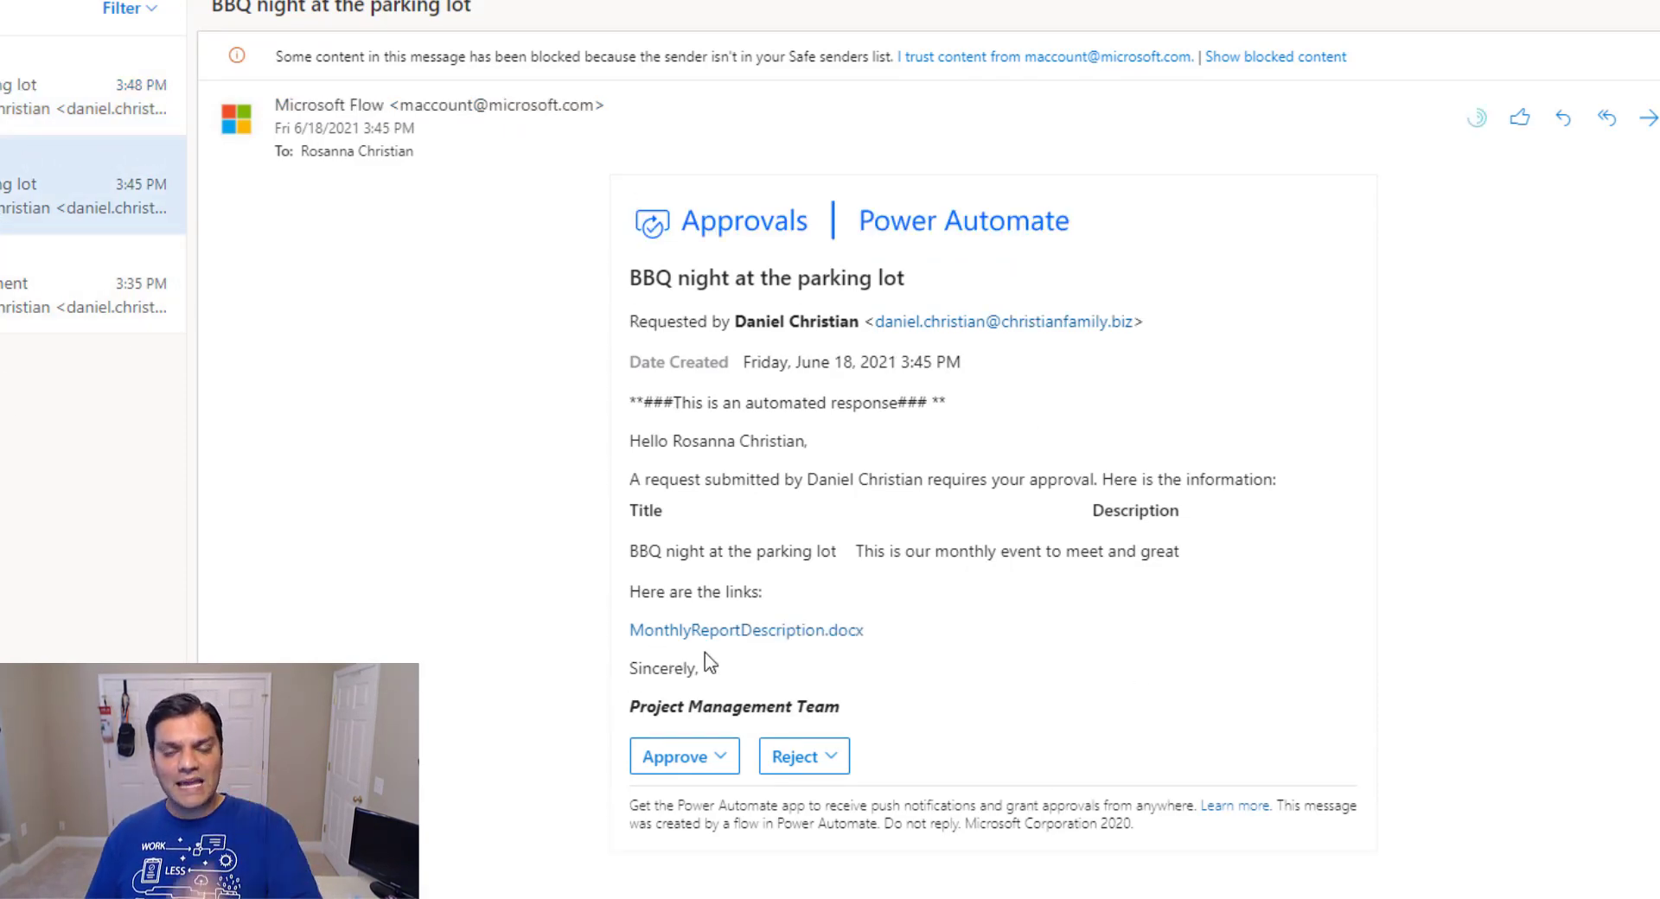
pyautogui.press('Up')
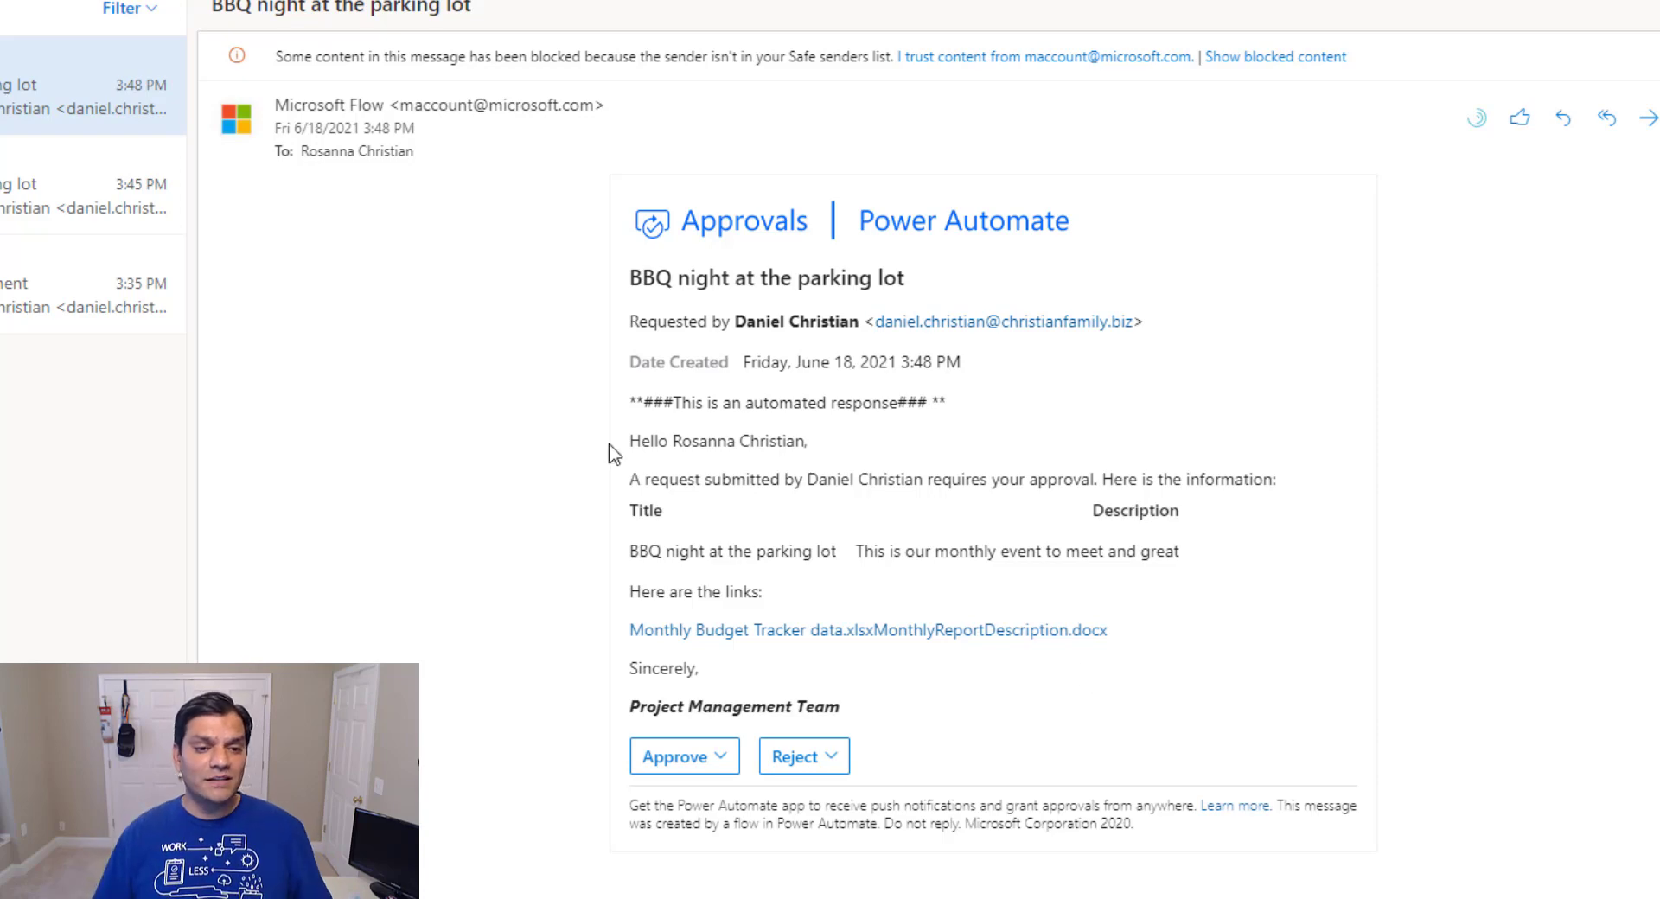
pyautogui.click(87, 294)
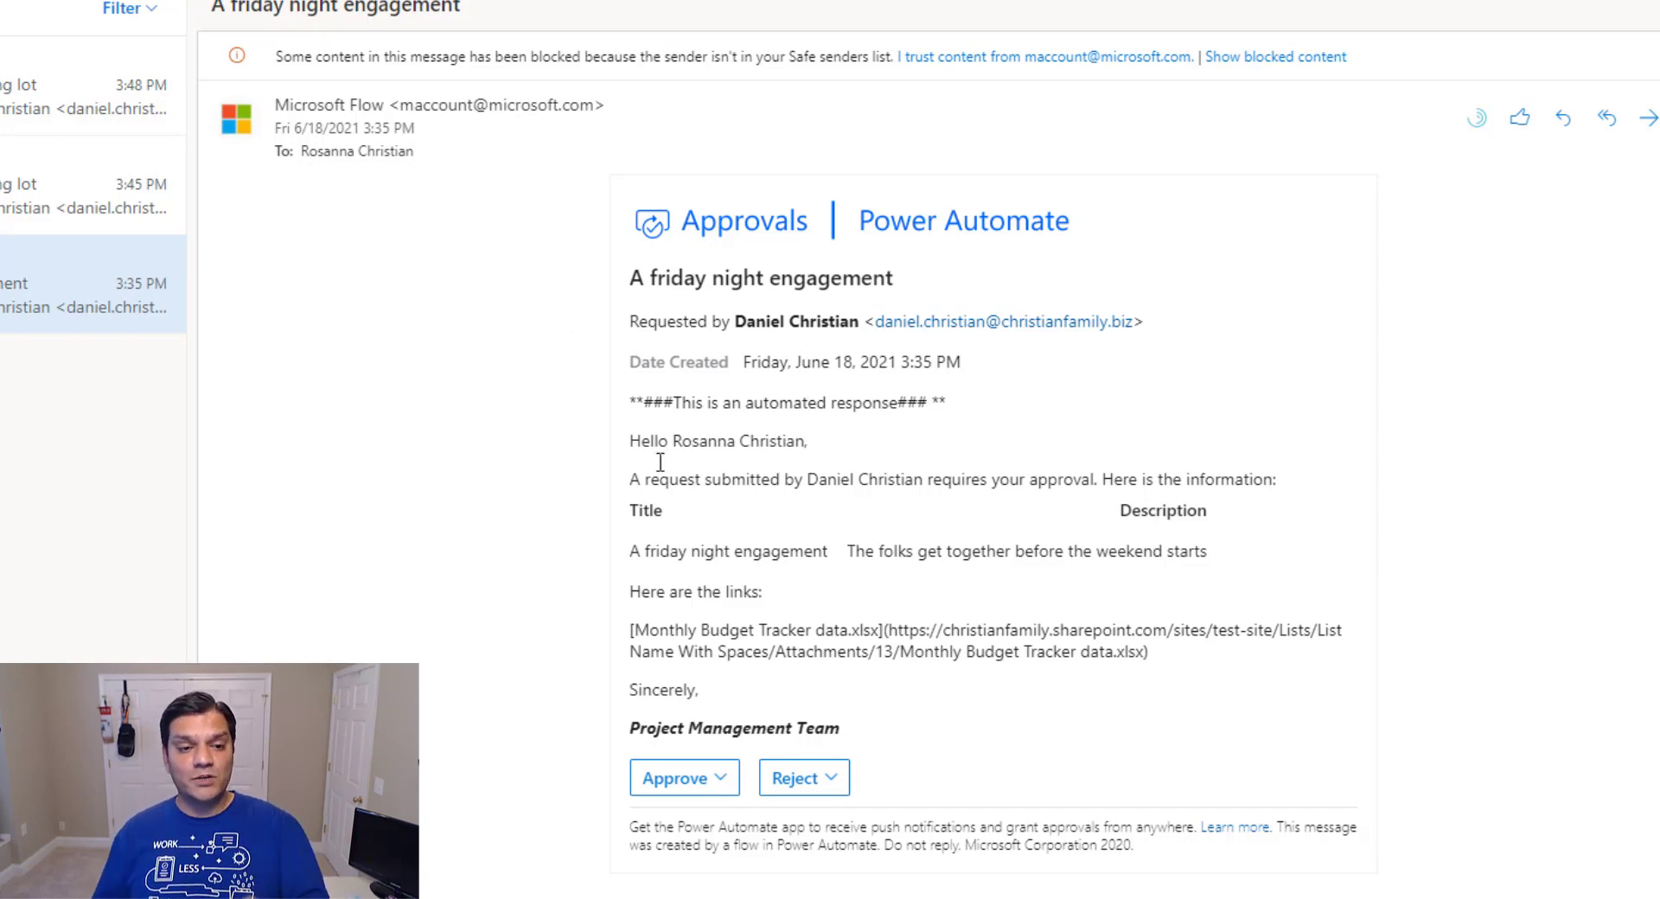
pyautogui.click(86, 97)
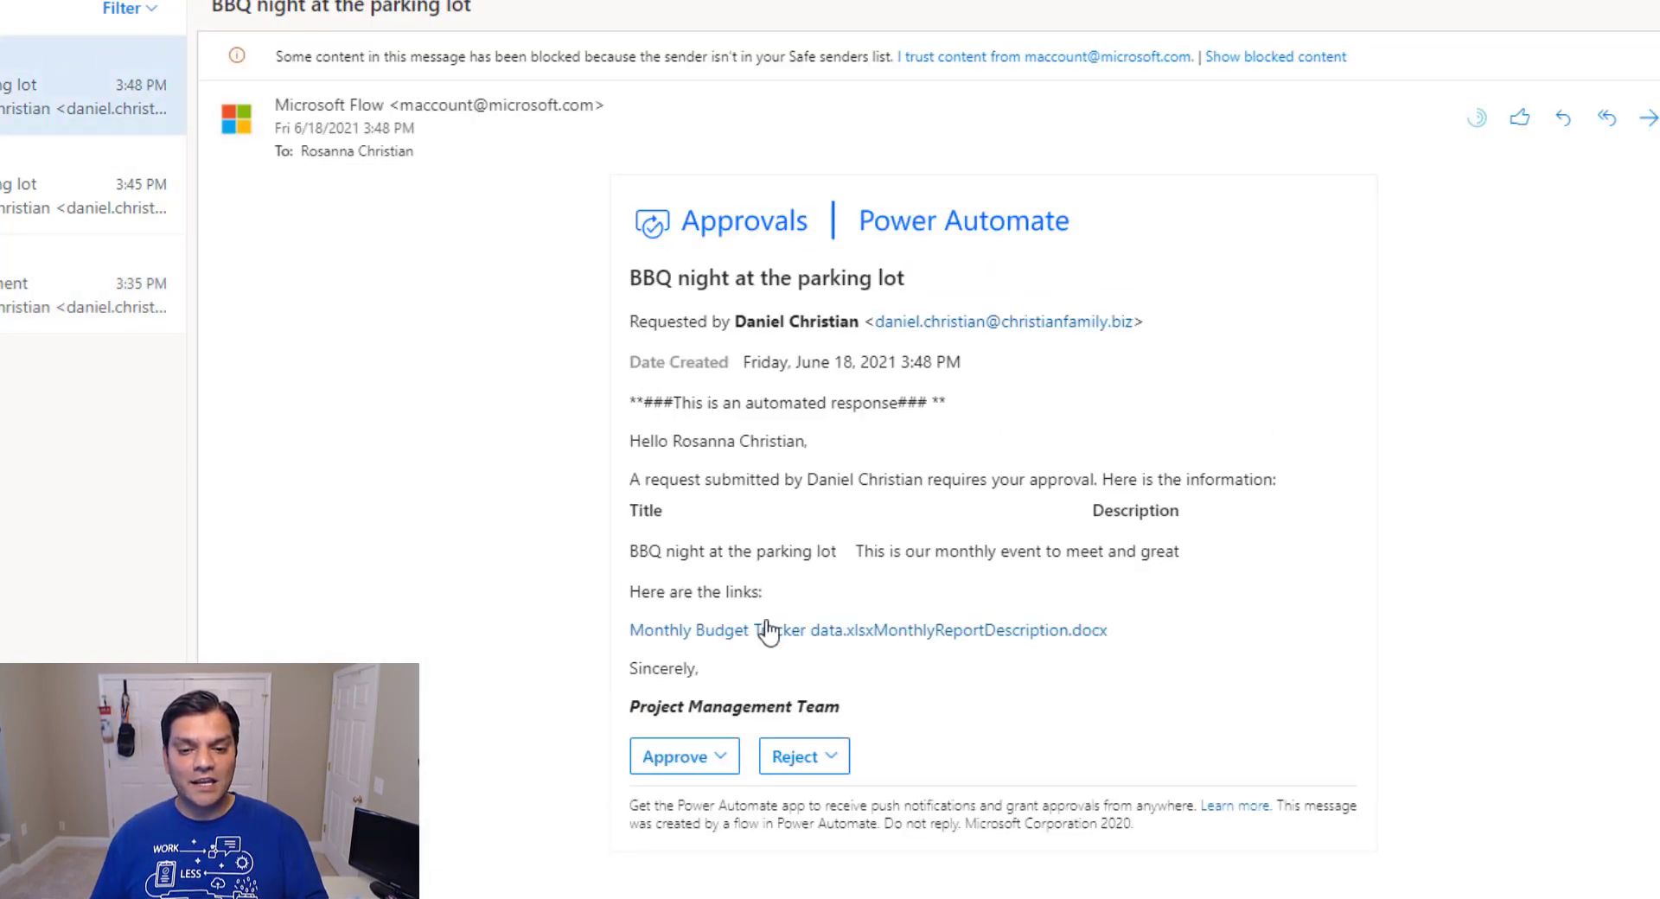